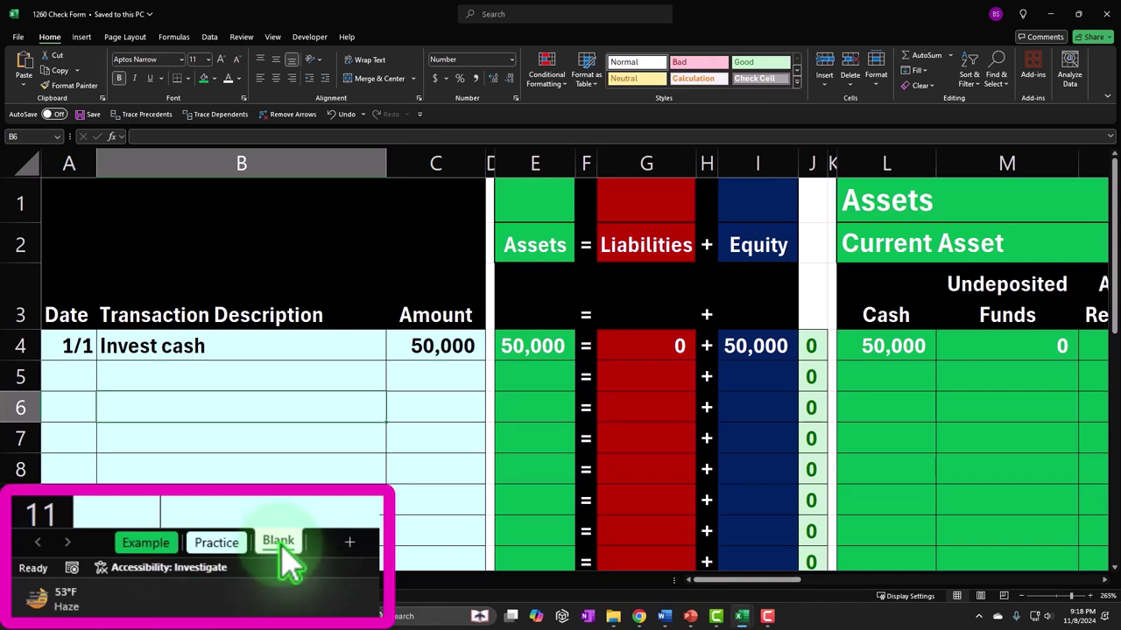
# Open the Example sheet and bring its worked 1/15–1/25 cash transactions into view
pyautogui.click(172, 579)
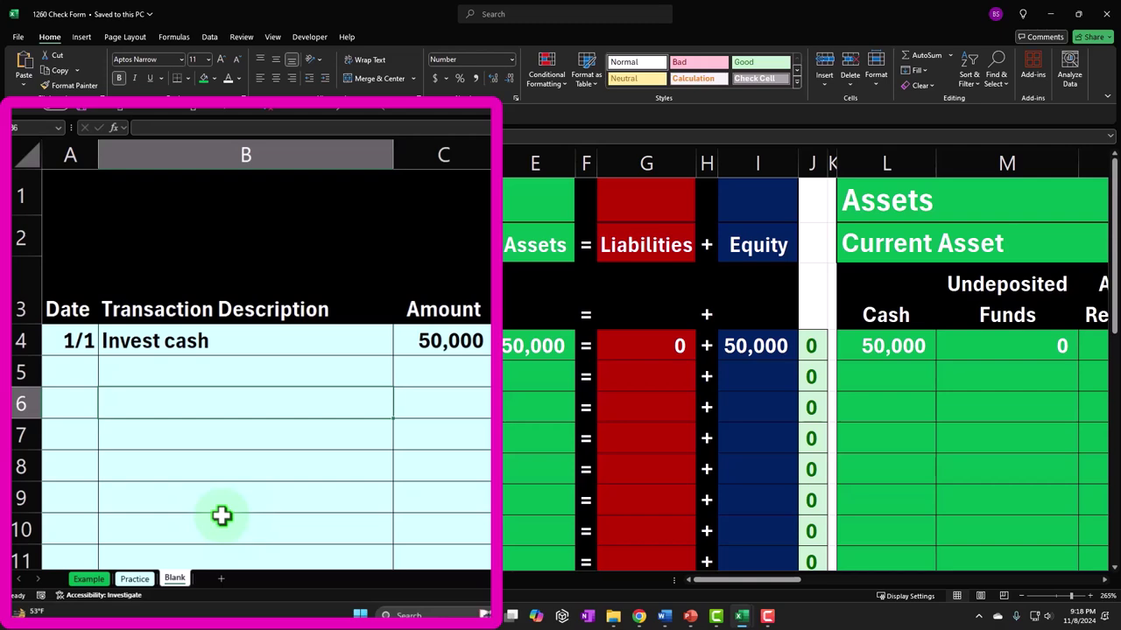
pyautogui.click(91, 579)
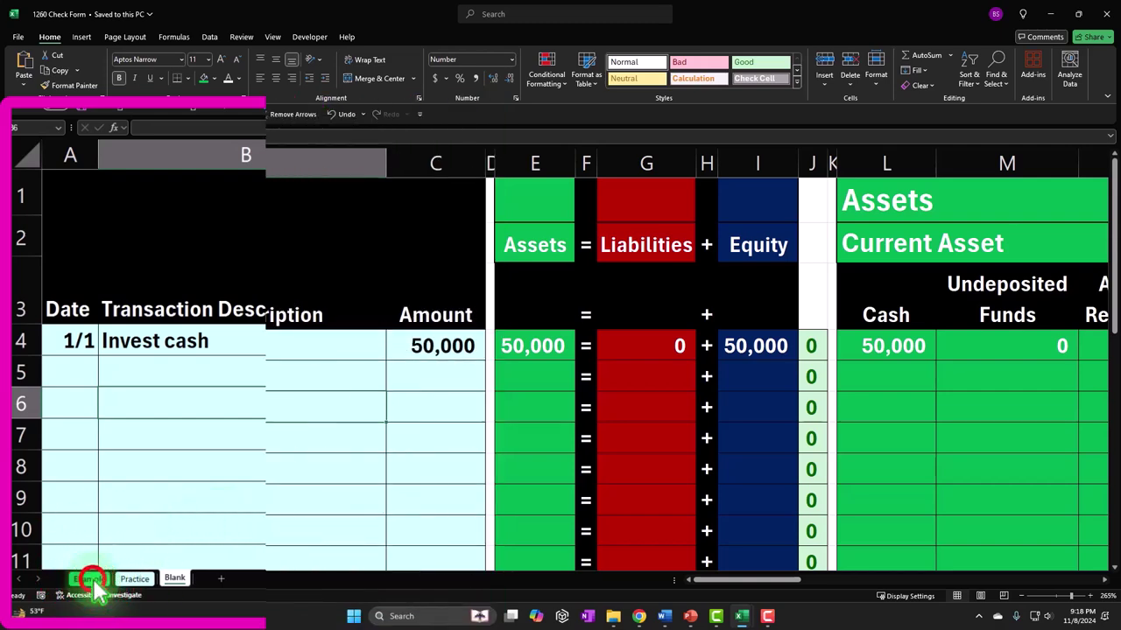
pyautogui.click(194, 421)
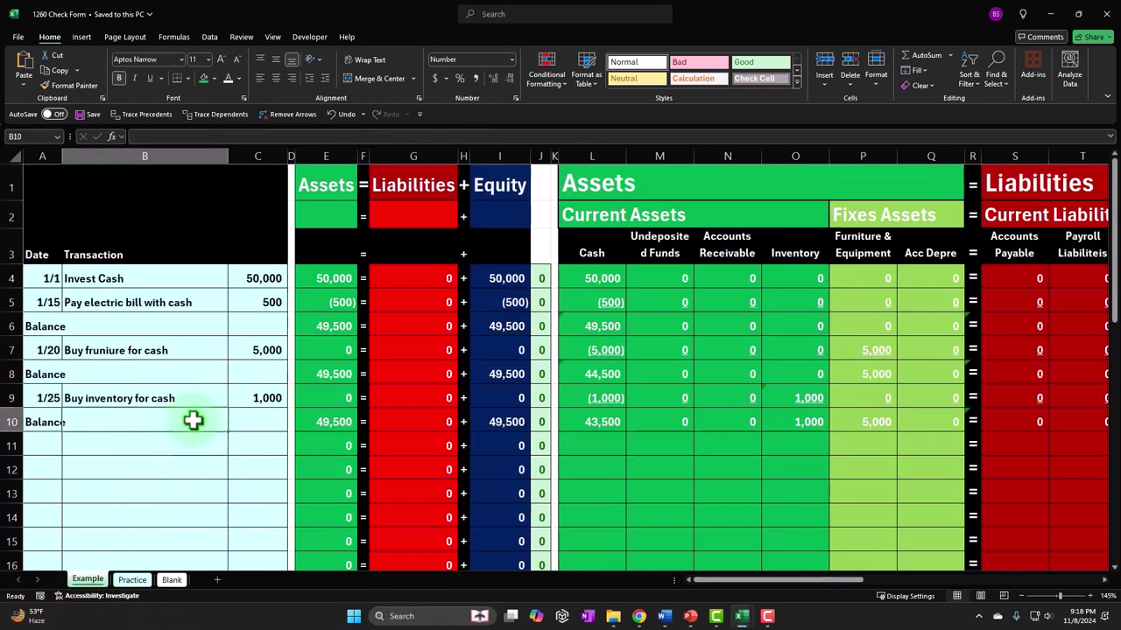
pyautogui.keyDown('ctrl'); pyautogui.scroll(3, 194, 421); pyautogui.keyUp('ctrl')
pyautogui.click(738, 582)
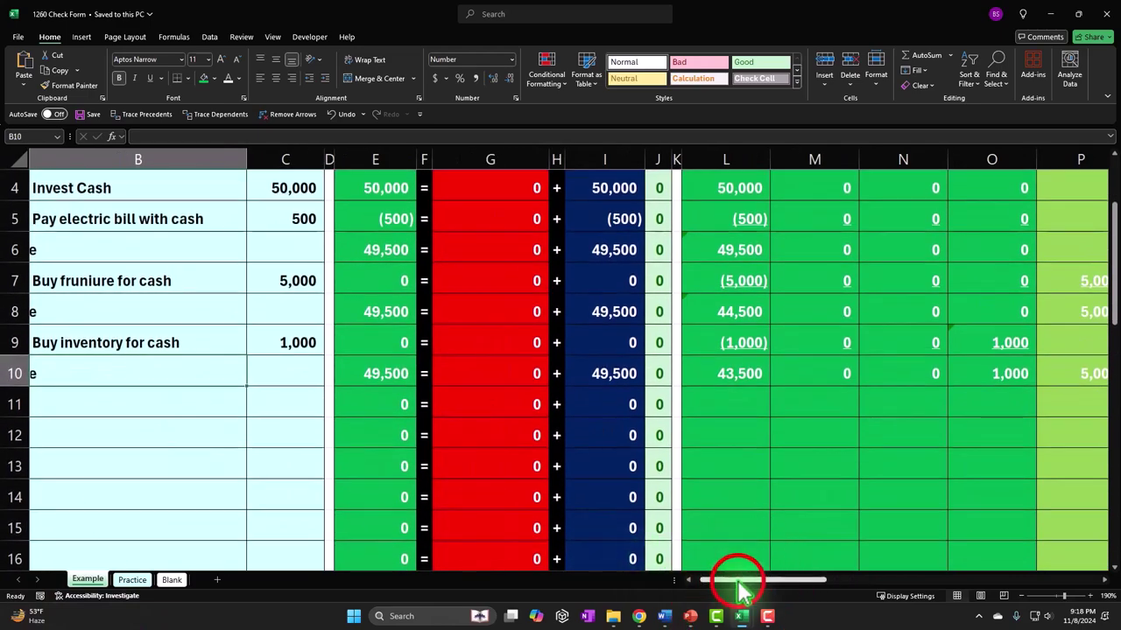
pyautogui.moveTo(737, 591); pyautogui.dragTo(700, 585)
pyautogui.click(175, 486)
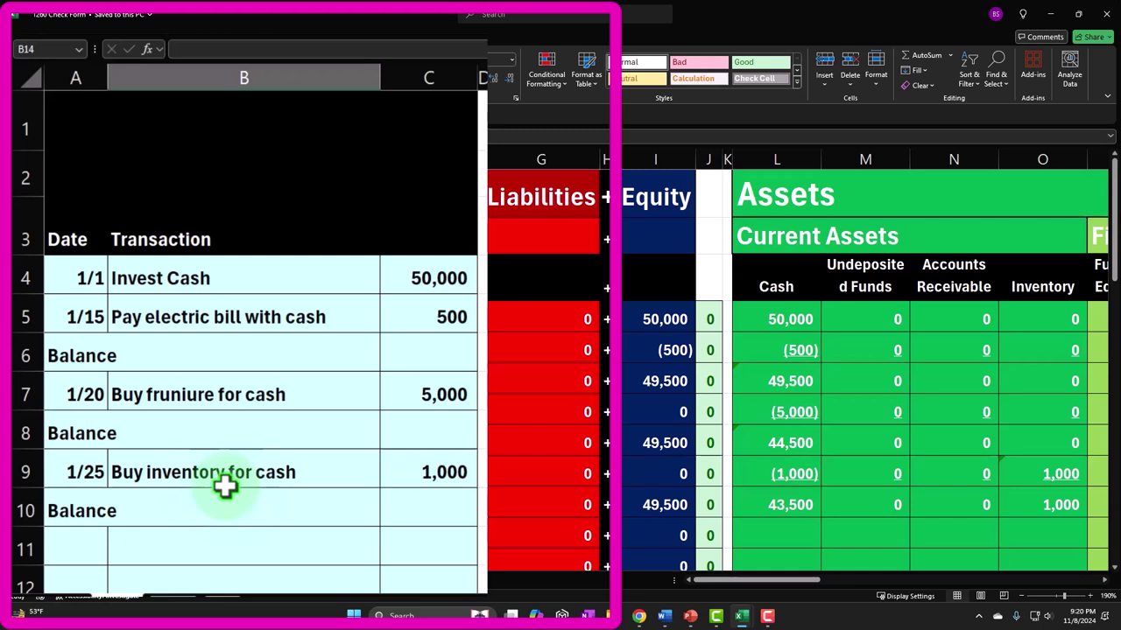
# Read the Example descriptions in B5, B7 and B9, then return to the Blank sheet
pyautogui.click(302, 334)
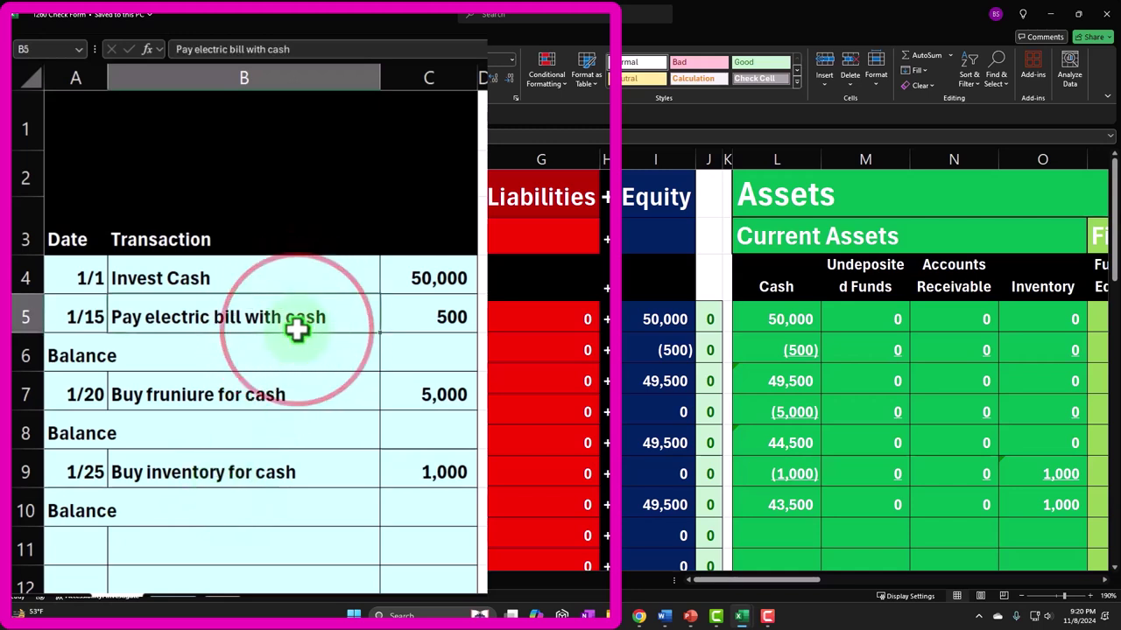
pyautogui.click(250, 383)
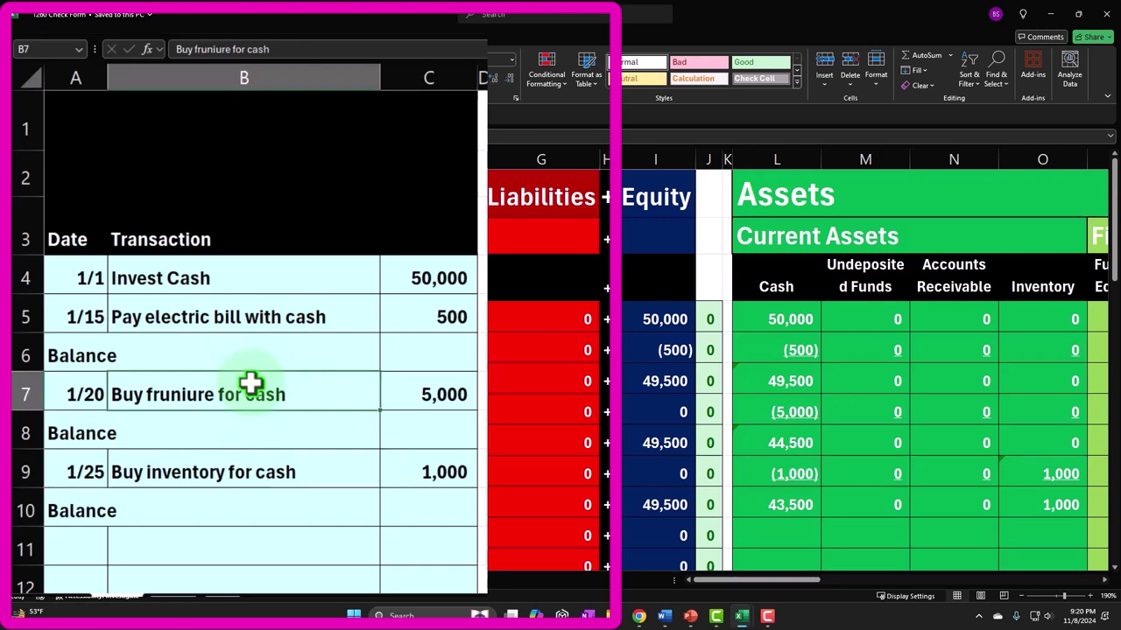
pyautogui.click(247, 457)
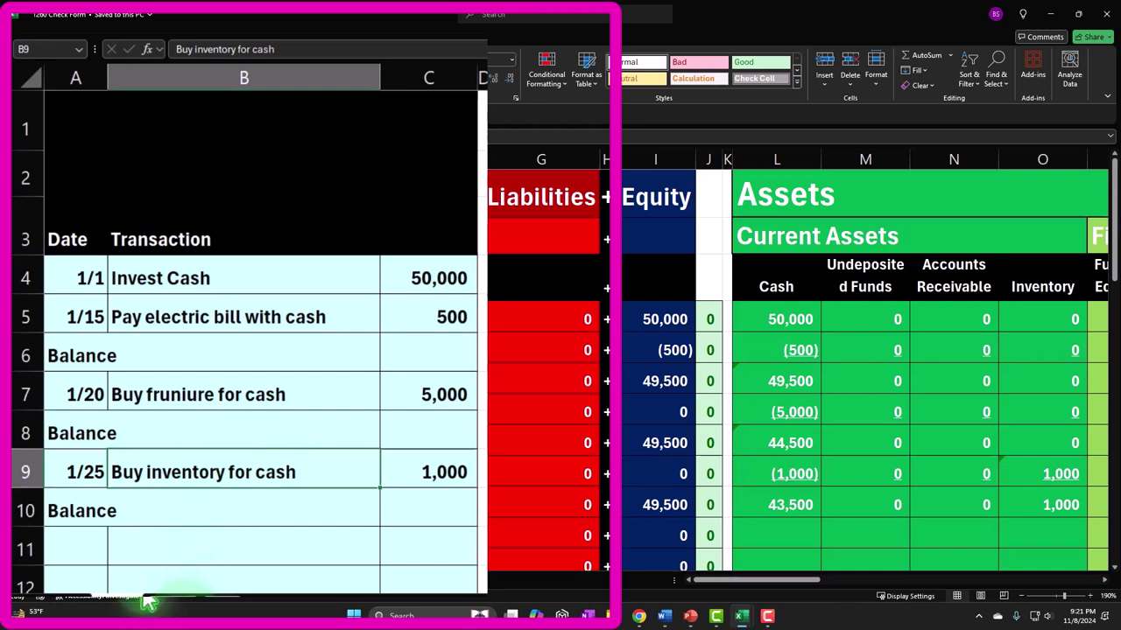
pyautogui.click(175, 597)
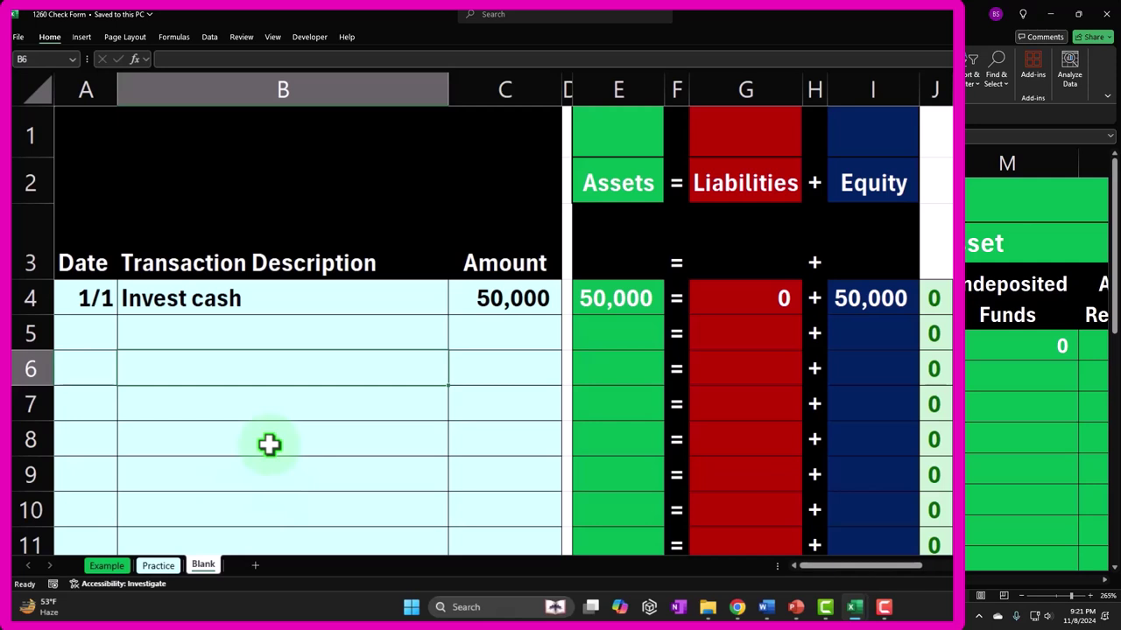
pyautogui.click(490, 298)
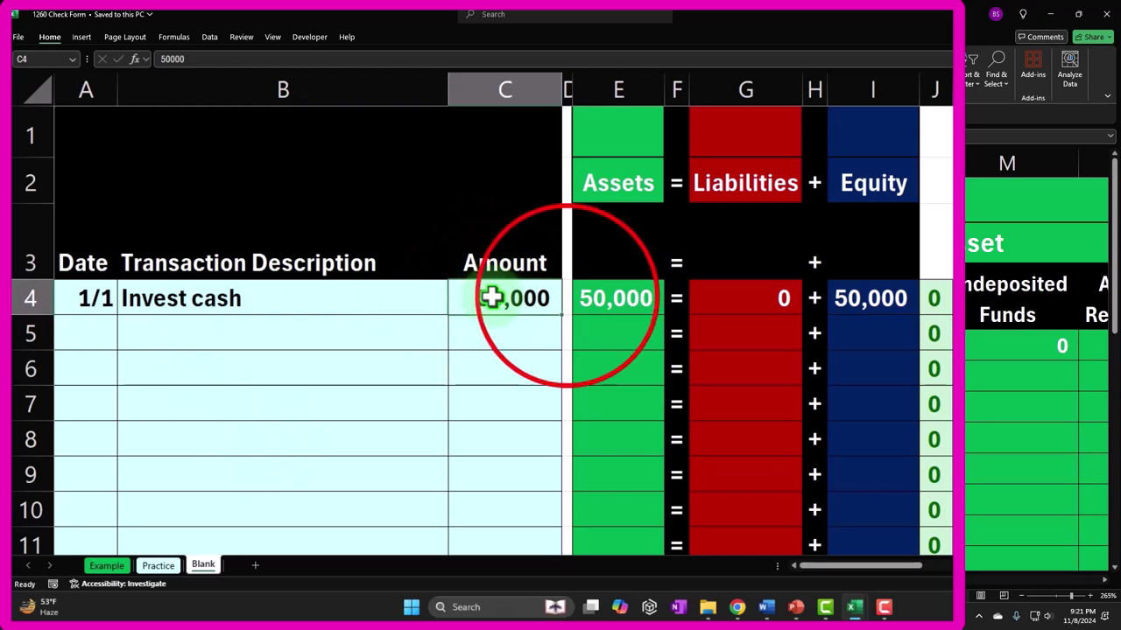
pyautogui.click(585, 297)
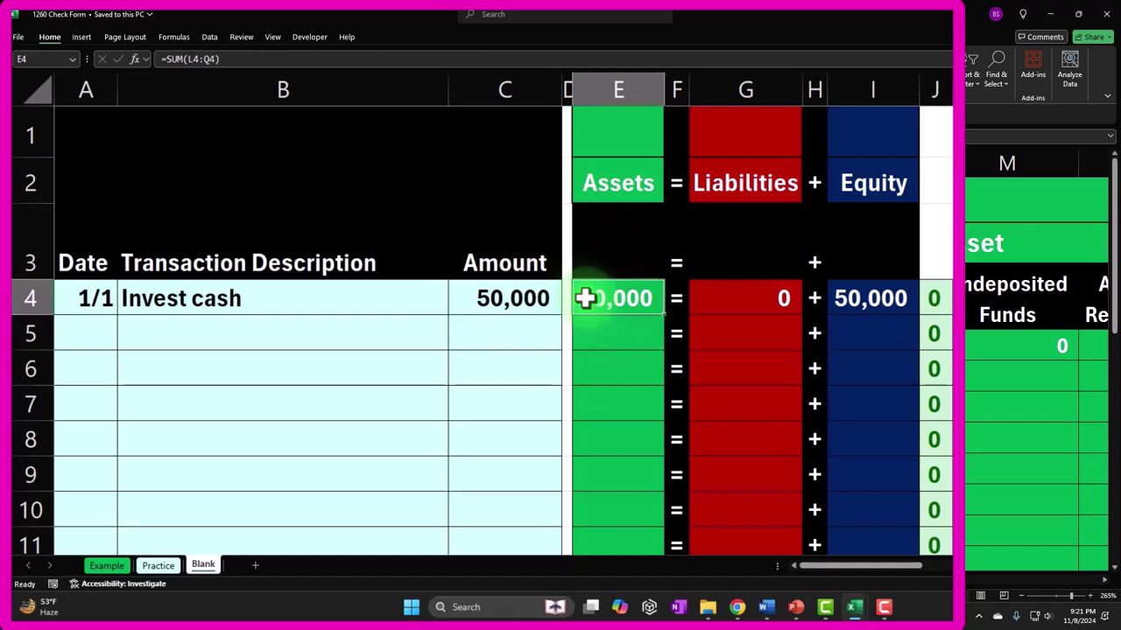
pyautogui.click(889, 289)
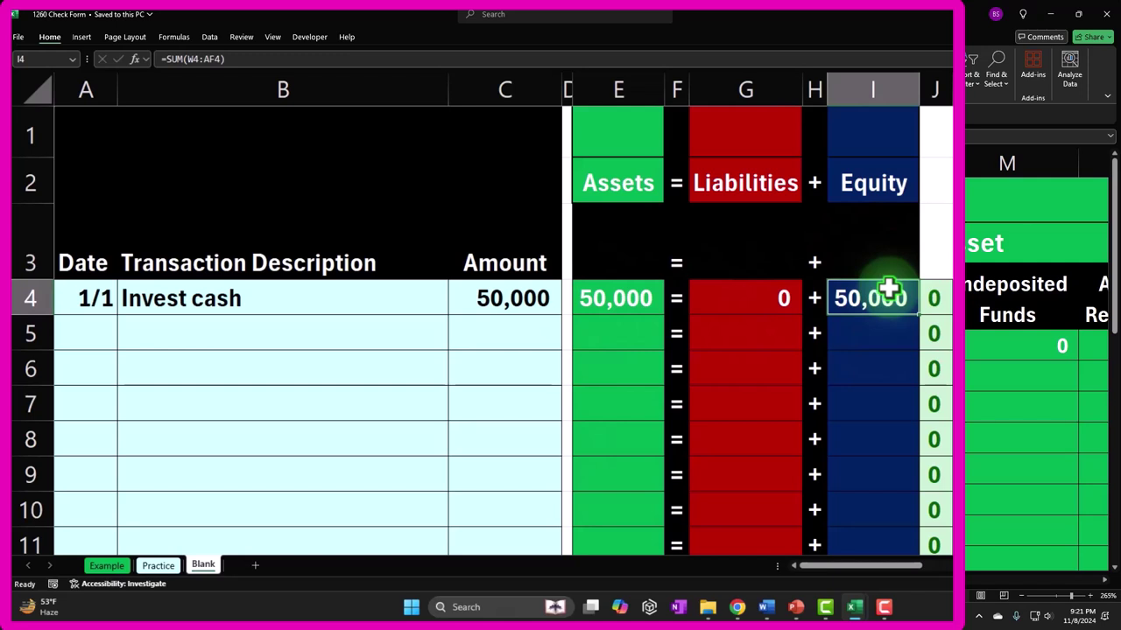
pyautogui.click(759, 191)
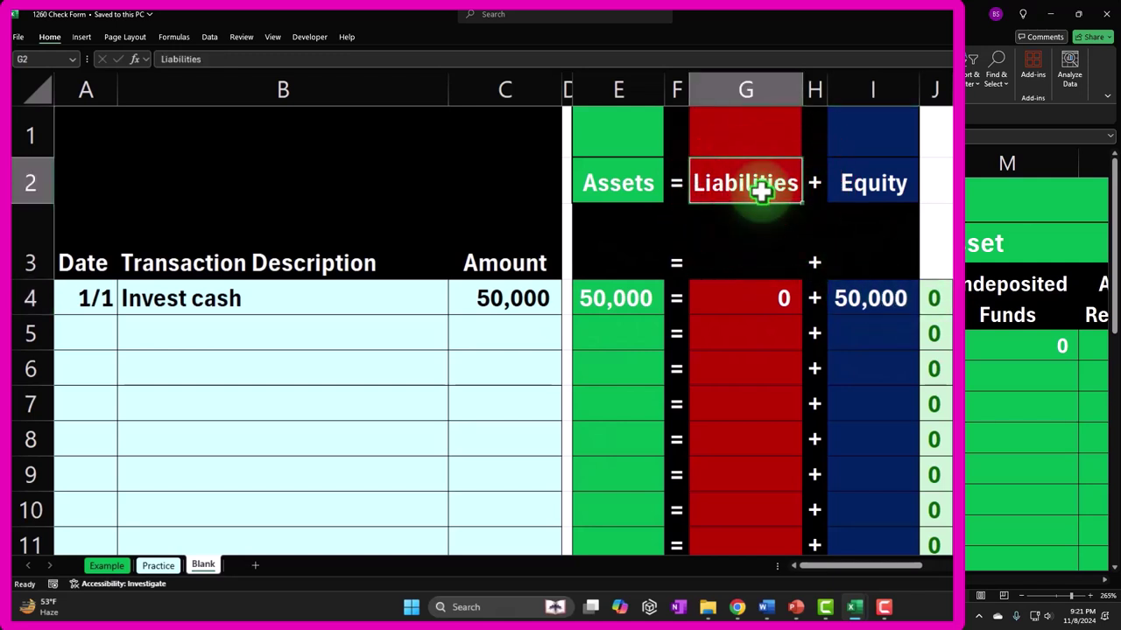
pyautogui.click(844, 183)
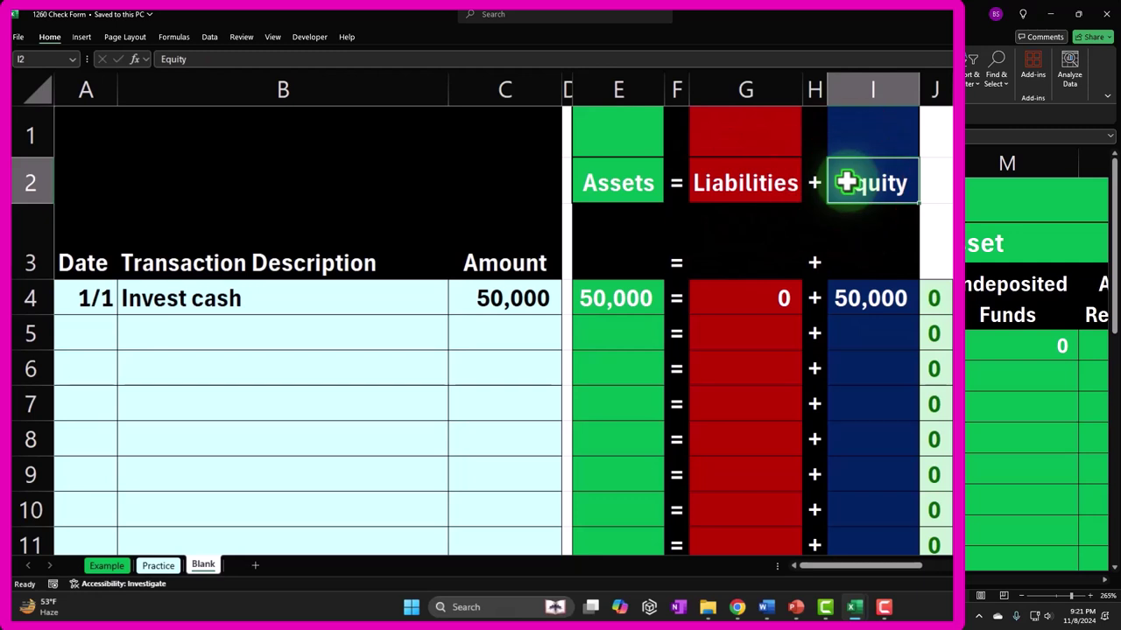
pyautogui.click(854, 282)
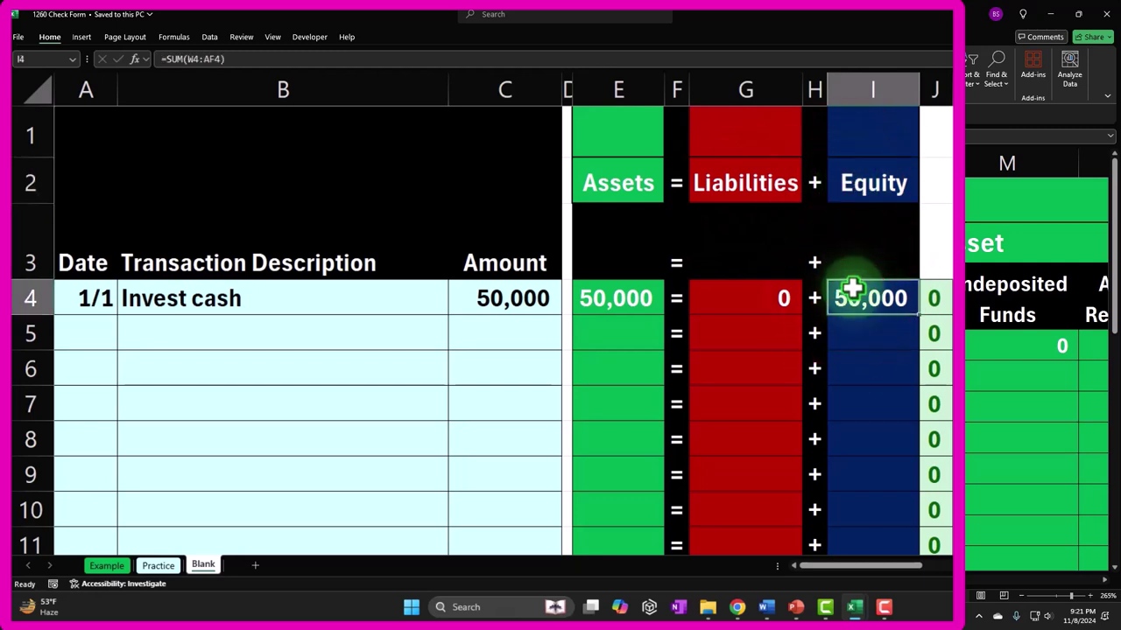
# Enter 1/15 in A5 and the description 'Pay electric bill with cash' in B5
pyautogui.click(100, 326)
pyautogui.write('1/15')
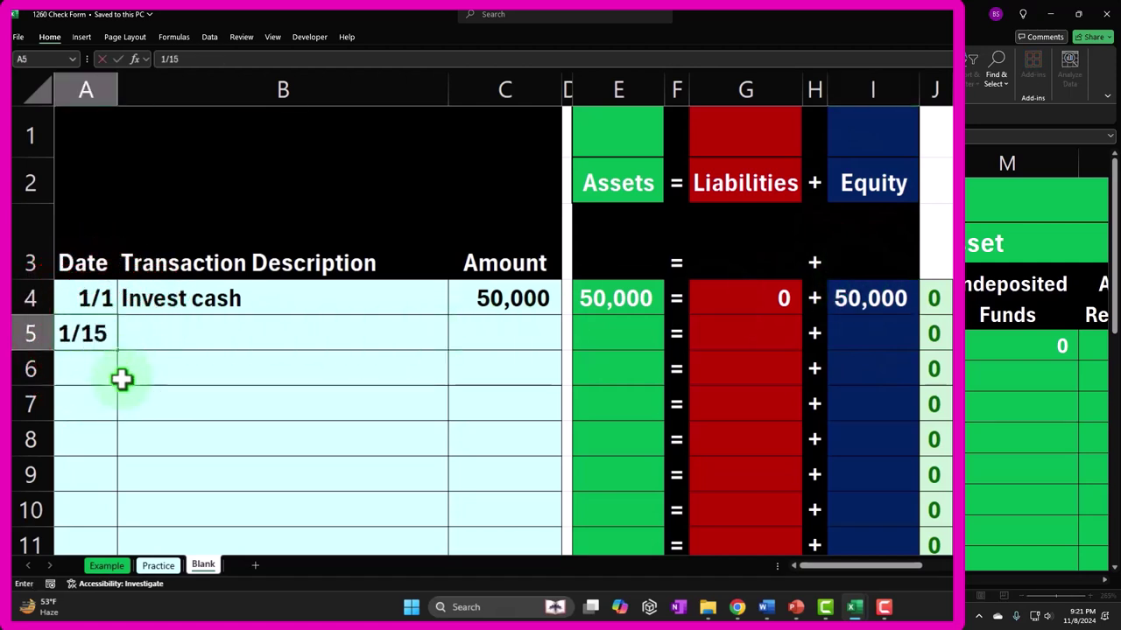
pyautogui.press('Tab')
pyautogui.write('Pa')
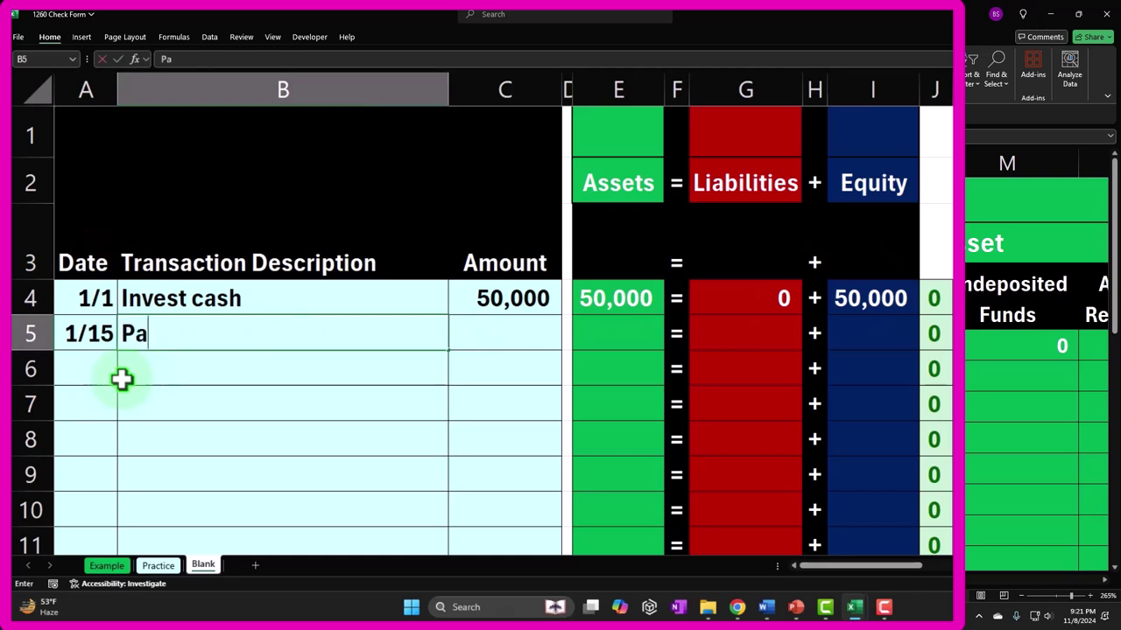
pyautogui.write('y eledctri')
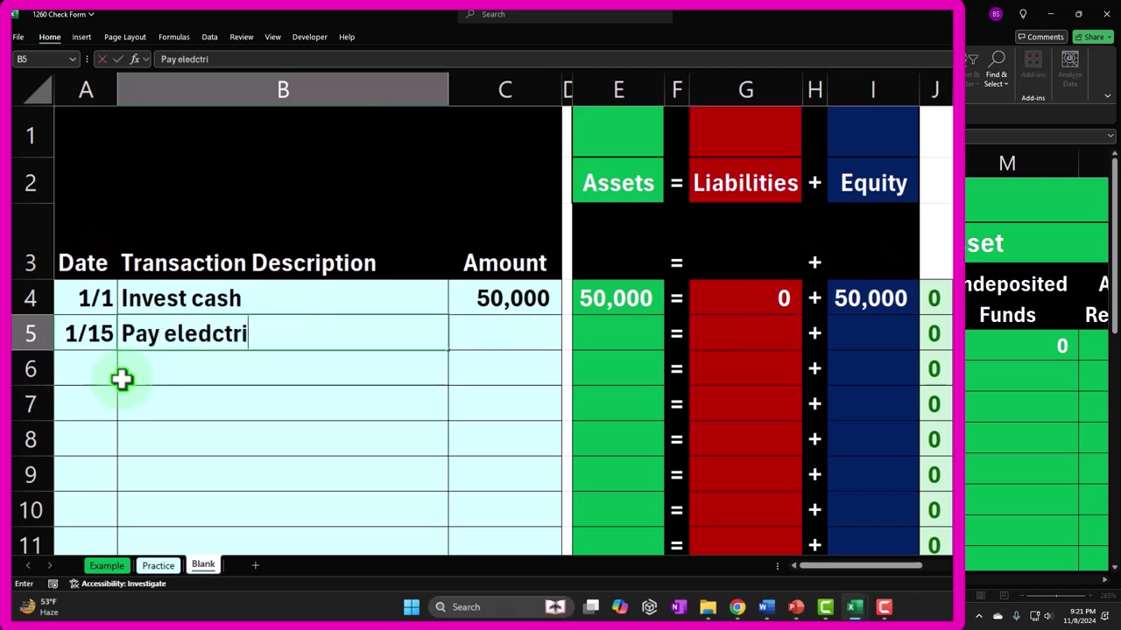
pyautogui.press('BackSpace')
pyautogui.press('BackSpace')
pyautogui.press('BackSpace')
pyautogui.press('BackSpace')
pyautogui.press('BackSpace')
pyautogui.write('ctric bill')
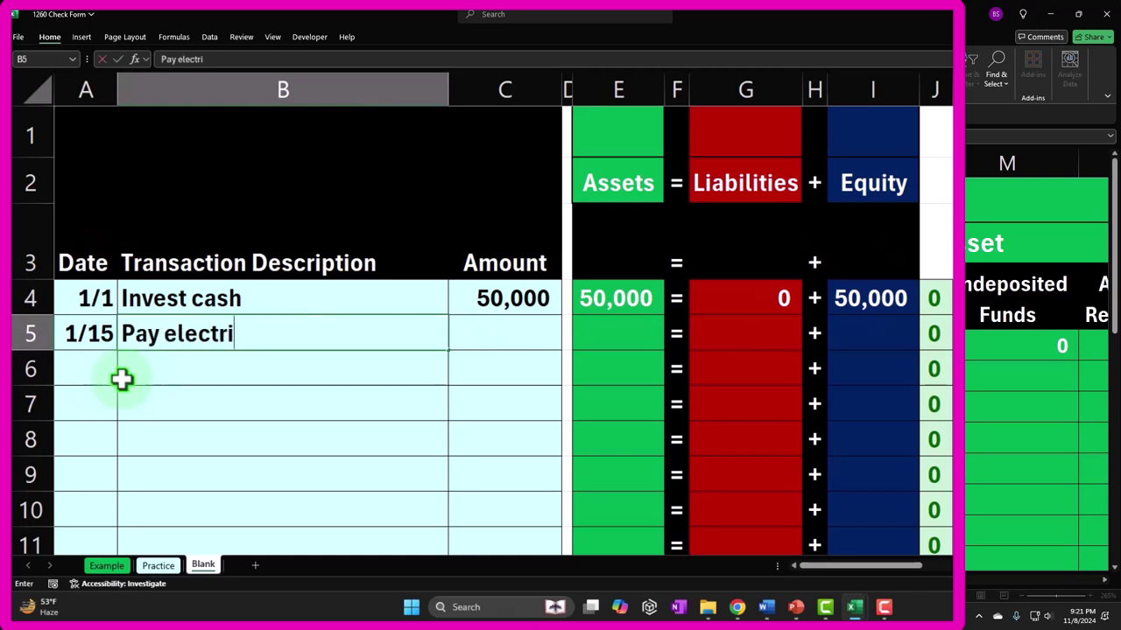
pyautogui.write(' with cash')
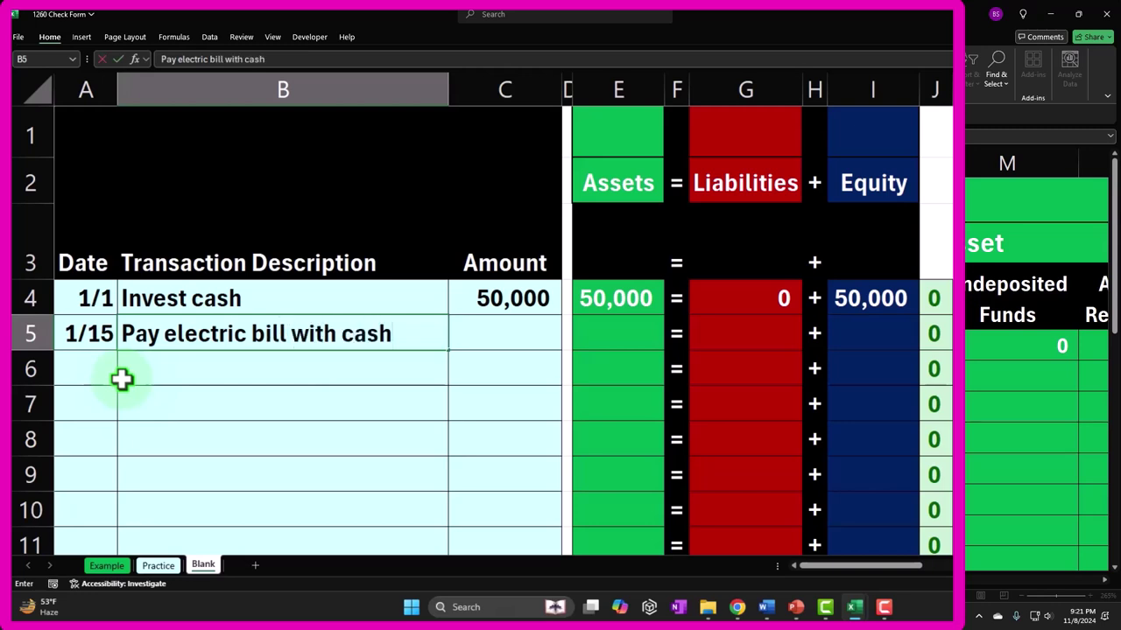
pyautogui.press('Return')
pyautogui.press('Tab')
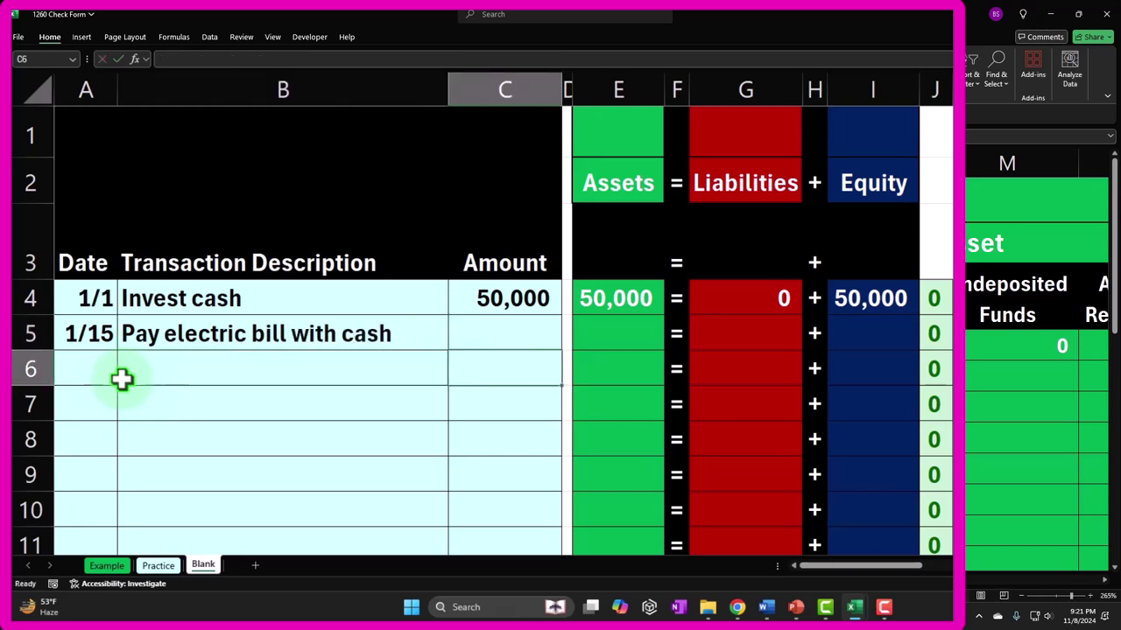
# Enter 500 as the electric bill amount in C5
pyautogui.click(604, 181)
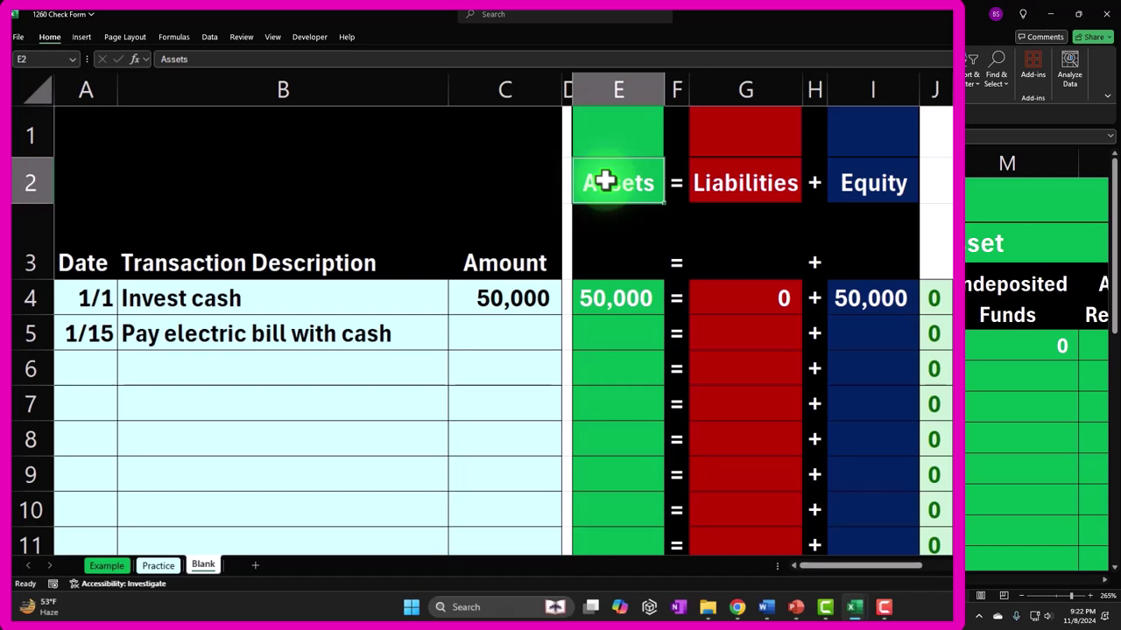
pyautogui.press('Down')
pyautogui.press('Down')
pyautogui.press('Down')
pyautogui.press('Right')
pyautogui.press('Right')
pyautogui.press('Right')
pyautogui.press('Right')
pyautogui.press('Right')
pyautogui.press('Right')
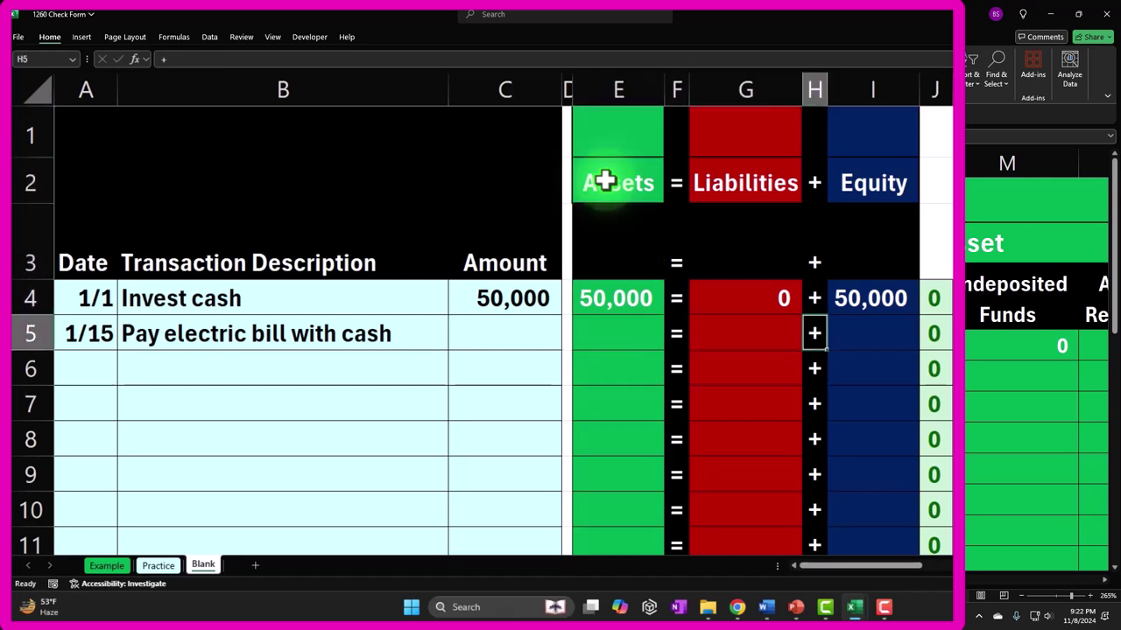
pyautogui.press('Left')
pyautogui.press('Left')
pyautogui.press('Left')
pyautogui.press('Left')
pyautogui.press('Left')
pyautogui.press('Left')
pyautogui.press('Left')
pyautogui.press('Left')
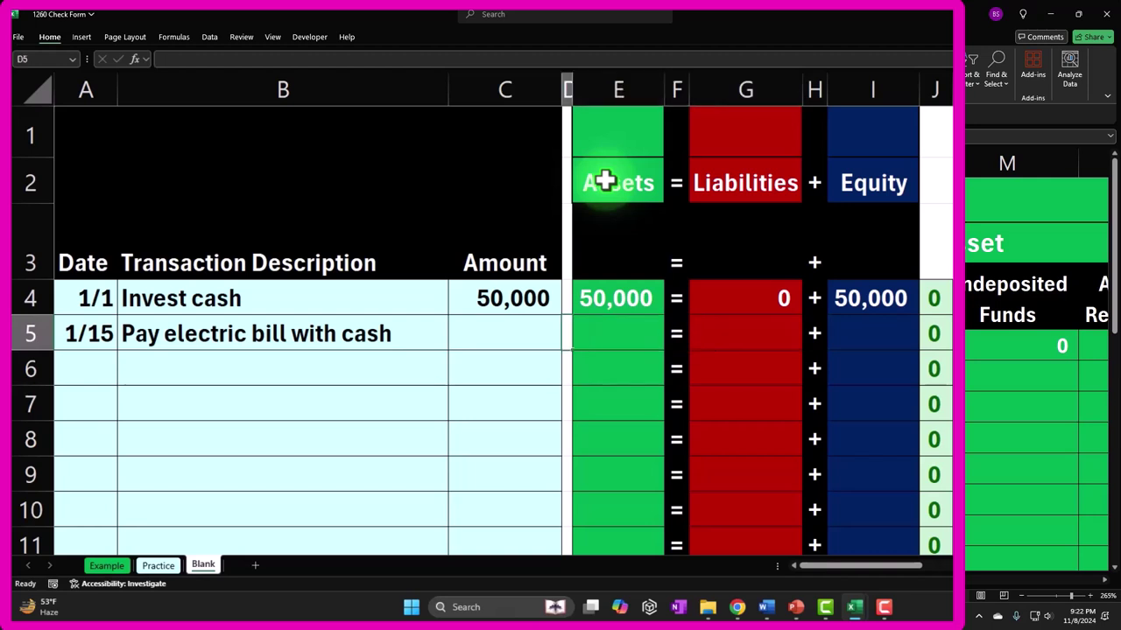
pyautogui.write('500')
pyautogui.press('Return')
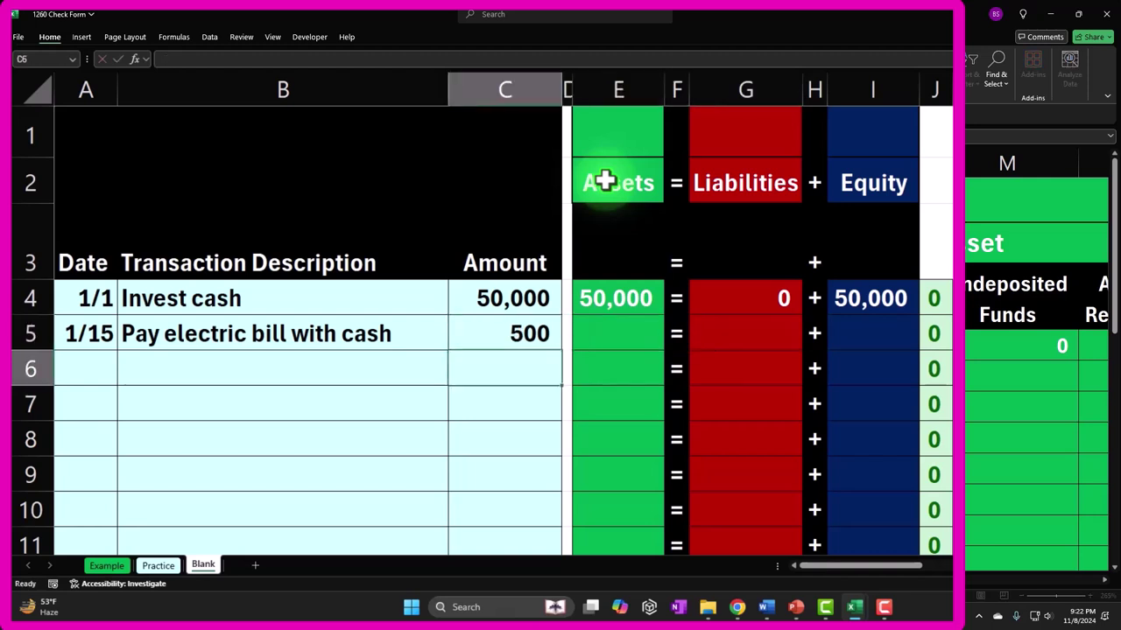
# Post the bill as a cash decrease in L5 with the formula =-C5
pyautogui.press('Right')
pyautogui.press('Right')
pyautogui.press('Right')
pyautogui.press('Right')
pyautogui.press('Right')
pyautogui.press('Right')
pyautogui.press('Right')
pyautogui.press('Right')
pyautogui.press('Right')
pyautogui.press('Up')
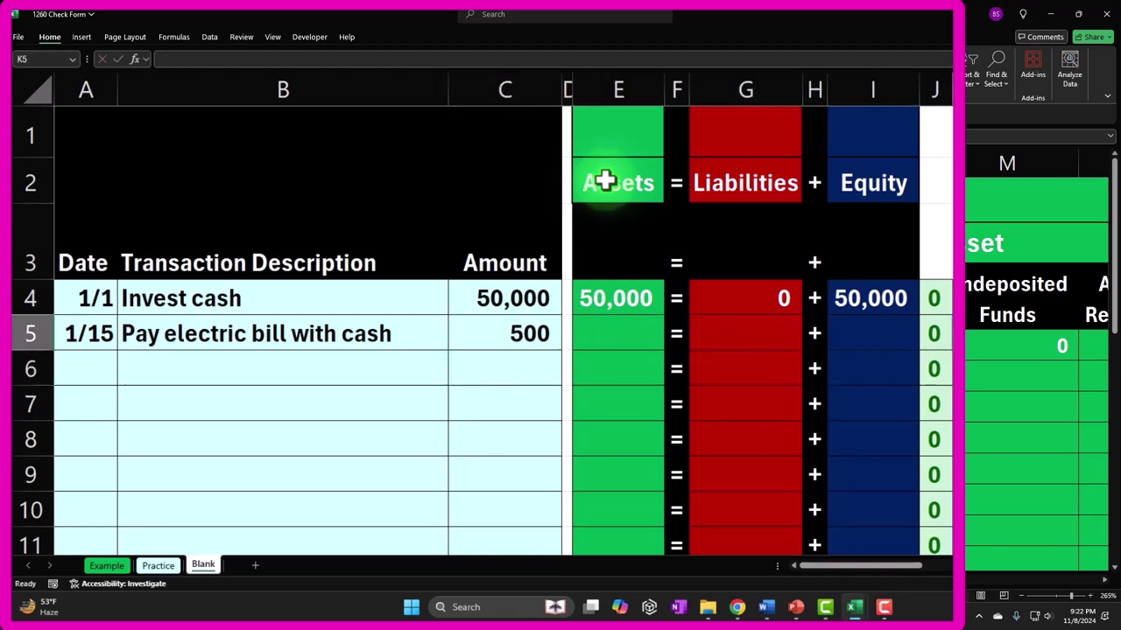
pyautogui.write('-')
pyautogui.press('Left')
pyautogui.press('Left')
pyautogui.press('Left')
pyautogui.press('Left')
pyautogui.press('Left')
pyautogui.press('Left')
pyautogui.press('Left')
pyautogui.press('Left')
pyautogui.press('Left')
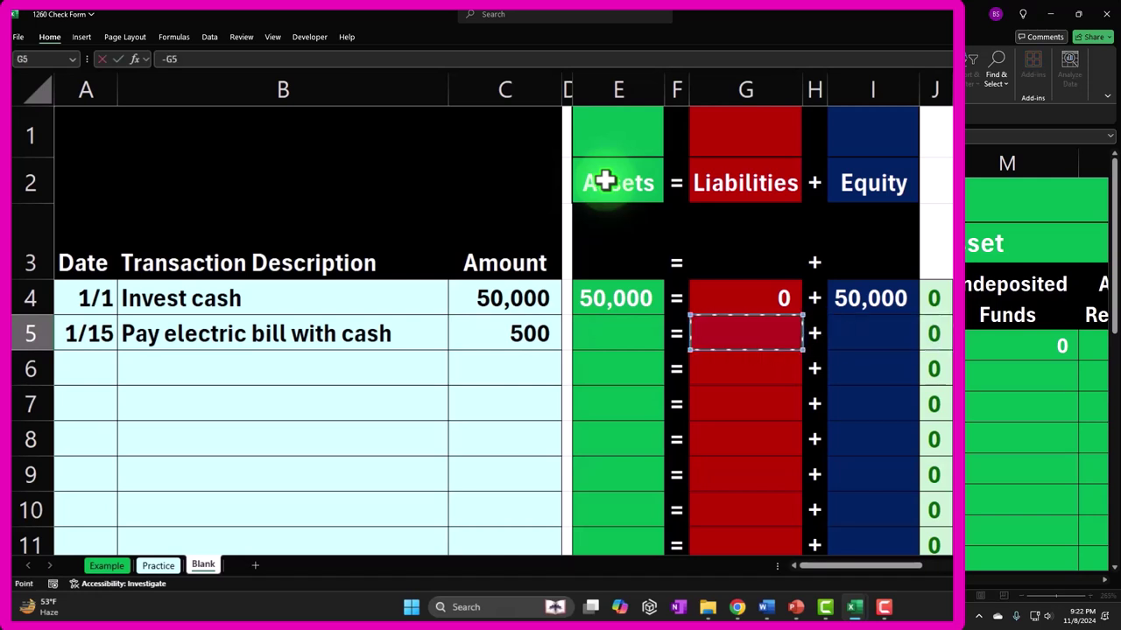
pyautogui.press('Return')
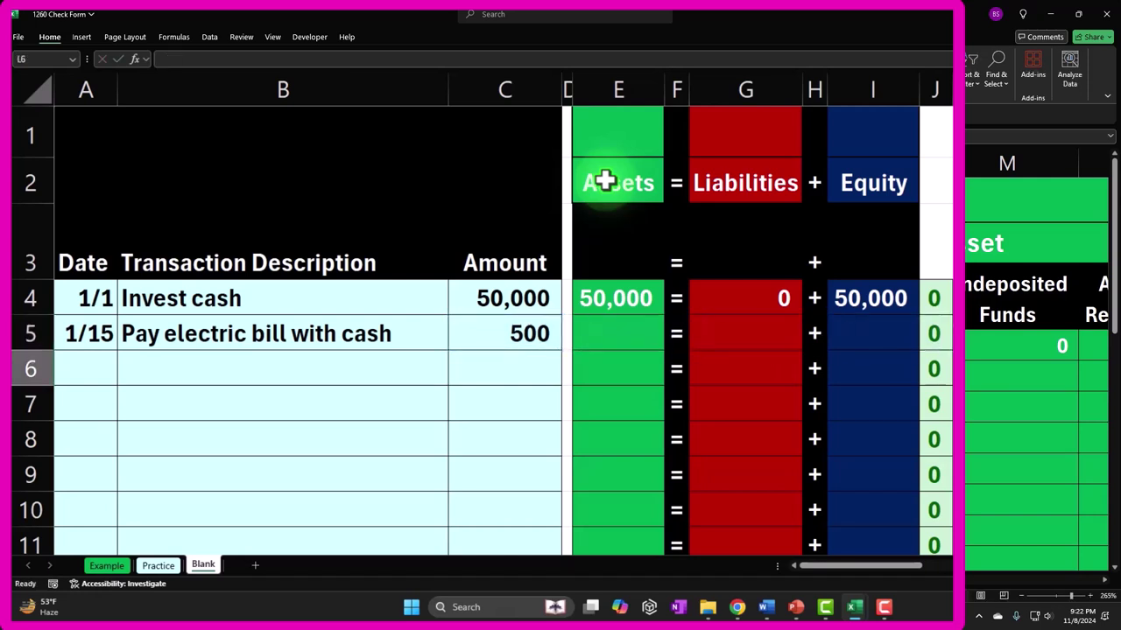
pyautogui.click(606, 181)
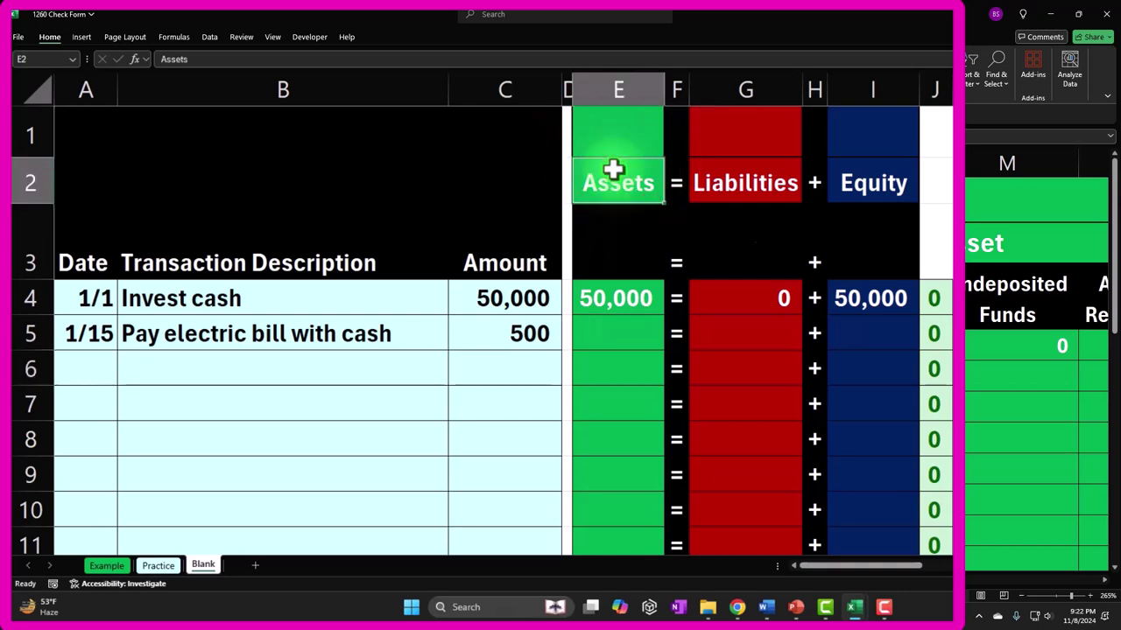
# Review the Liabilities and Equity headings, then select the electric bill description in B5
pyautogui.click(724, 171)
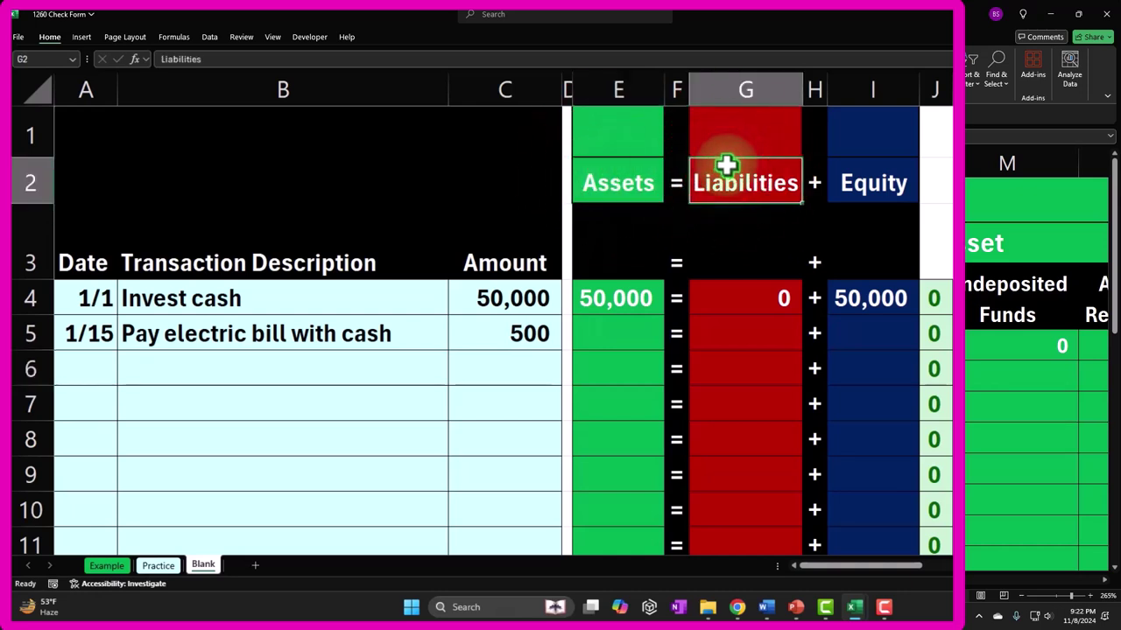
pyautogui.click(870, 180)
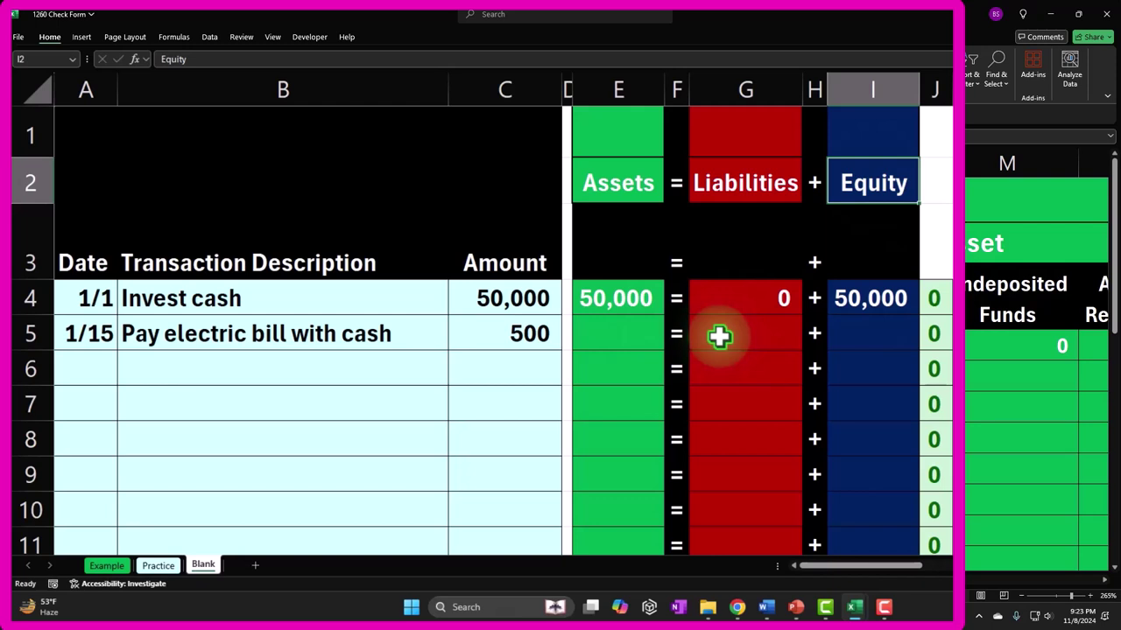
pyautogui.click(362, 333)
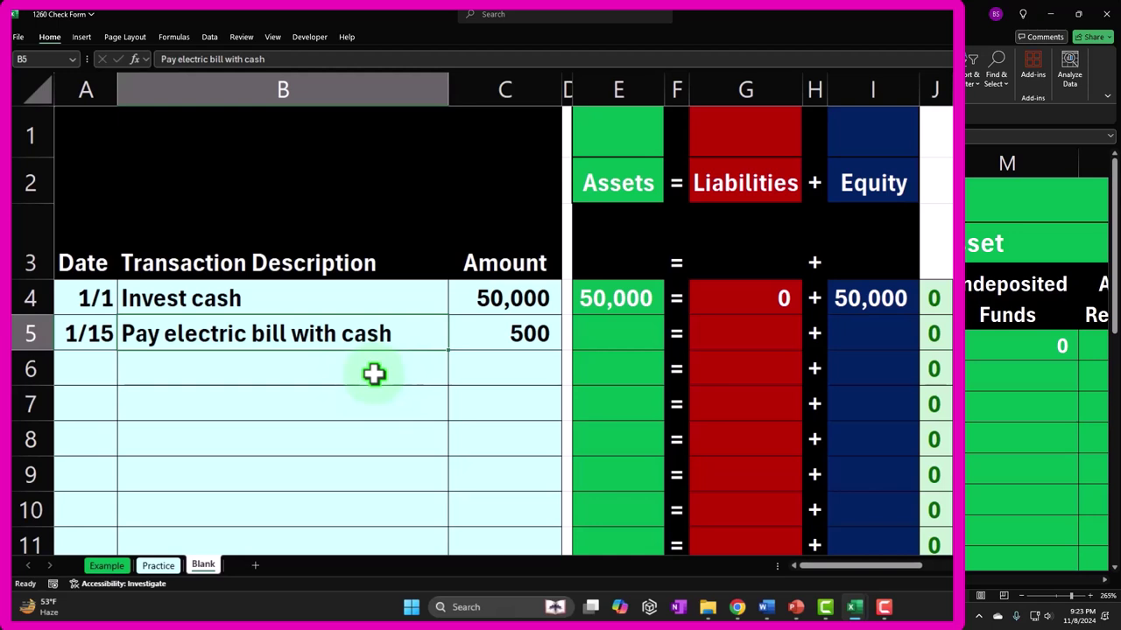
# Move along row 5 to the Utilities cell AF5
pyautogui.click(382, 331)
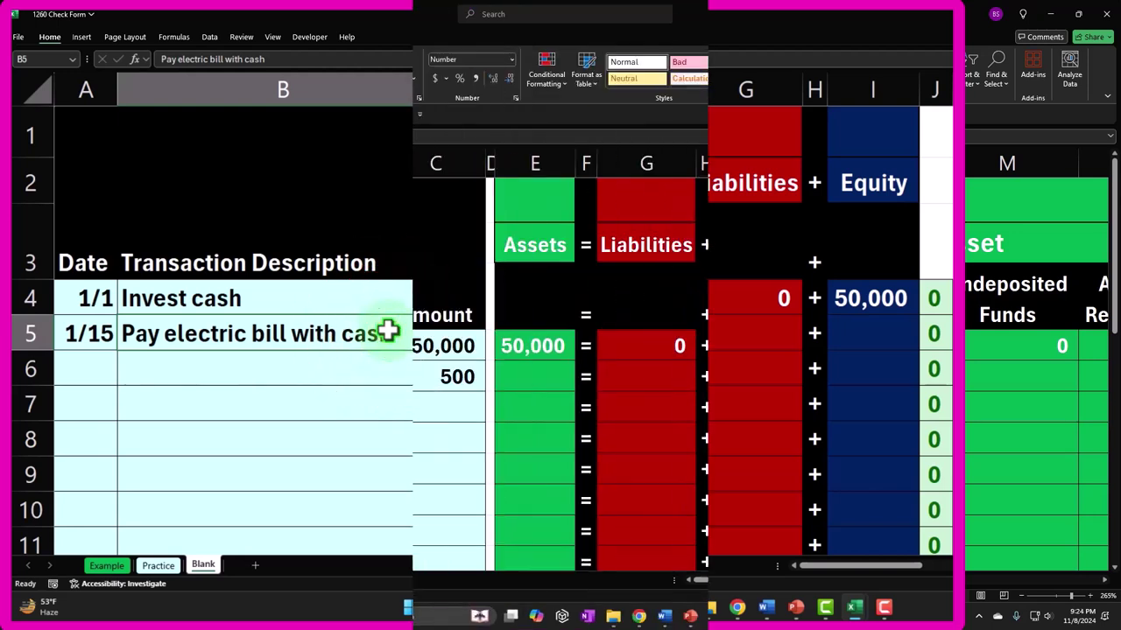
pyautogui.press('Right')
pyautogui.press('Right')
pyautogui.press('Right')
pyautogui.press('Right')
pyautogui.press('Right')
pyautogui.press('Right')
pyautogui.press('Right')
pyautogui.press('Right')
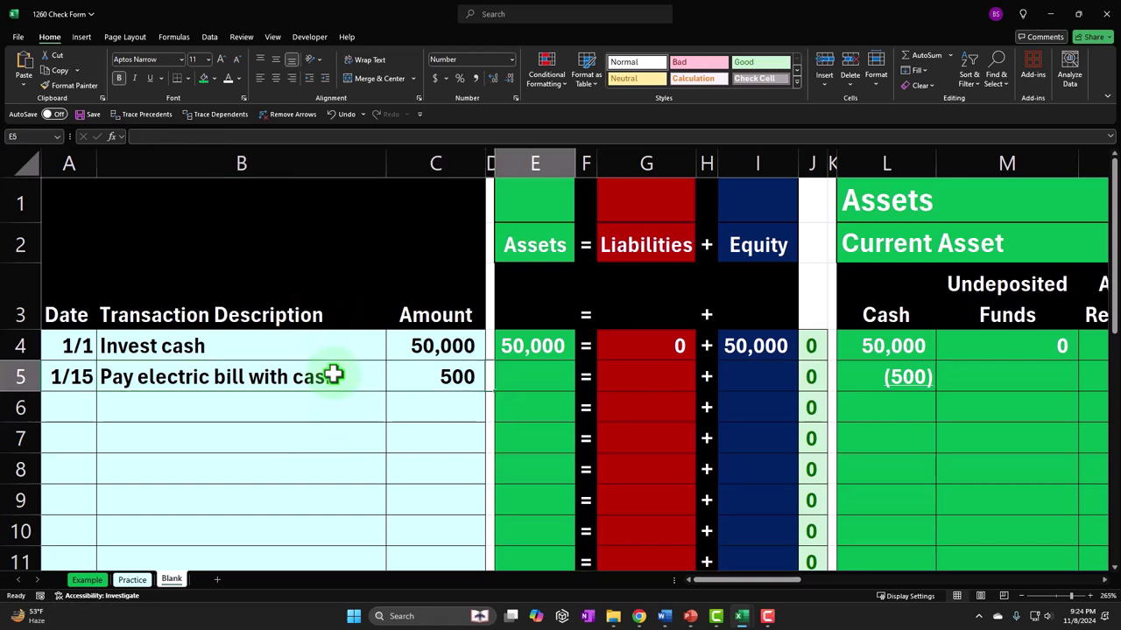
pyautogui.press('Right')
pyautogui.press('Right')
pyautogui.press('Right')
pyautogui.press('Right')
pyautogui.press('Right')
pyautogui.press('Right')
pyautogui.press('Right')
pyautogui.press('Right')
pyautogui.press('Right')
pyautogui.press('Right')
pyautogui.press('Right')
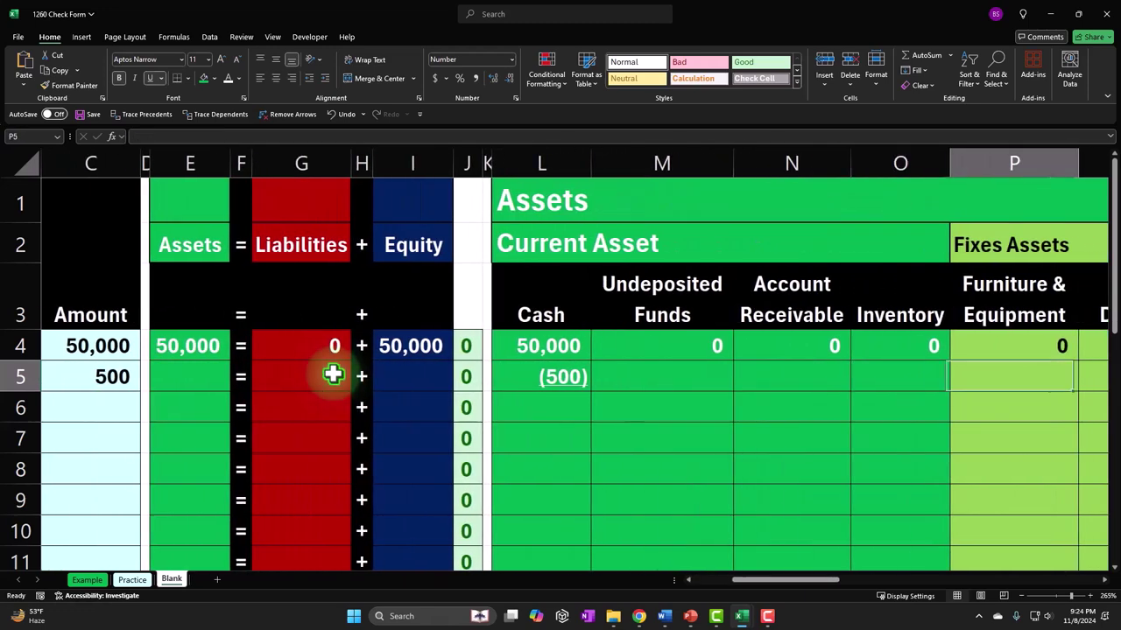
pyautogui.press('Right')
pyautogui.press('Right')
pyautogui.press('Right')
pyautogui.press('Right')
pyautogui.press('Right')
pyautogui.press('Right')
pyautogui.press('Right')
pyautogui.press('Right')
pyautogui.press('Right')
pyautogui.press('Right')
pyautogui.press('Right')
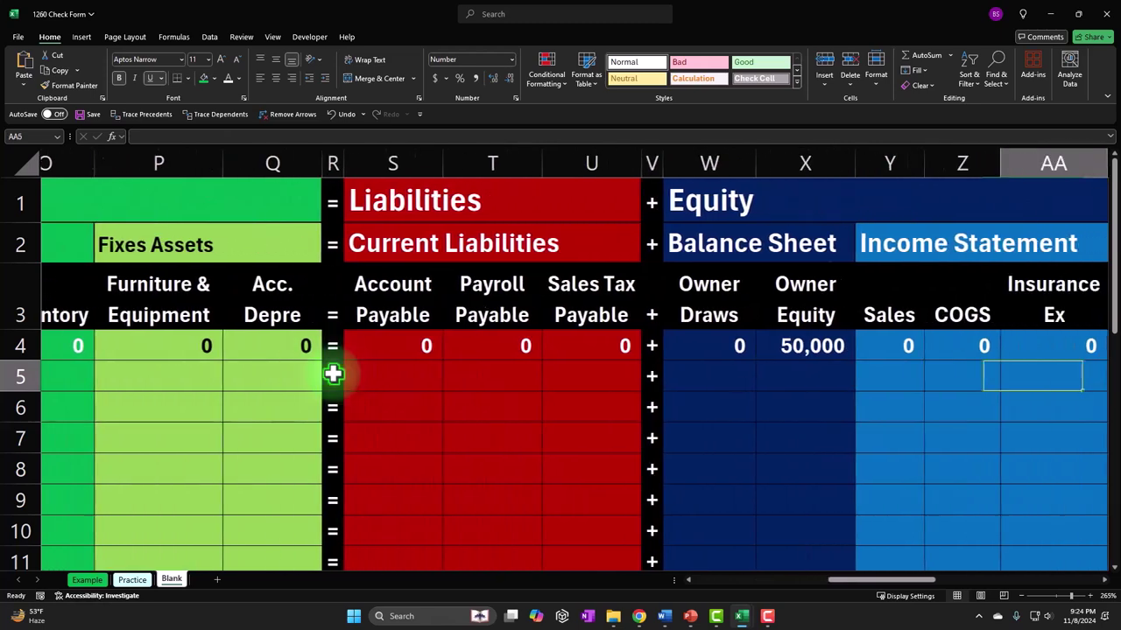
pyautogui.press('Right')
pyautogui.press('Right')
pyautogui.press('Left')
pyautogui.press('Left')
pyautogui.press('Left')
pyautogui.press('Left')
pyautogui.press('Left')
pyautogui.press('Left')
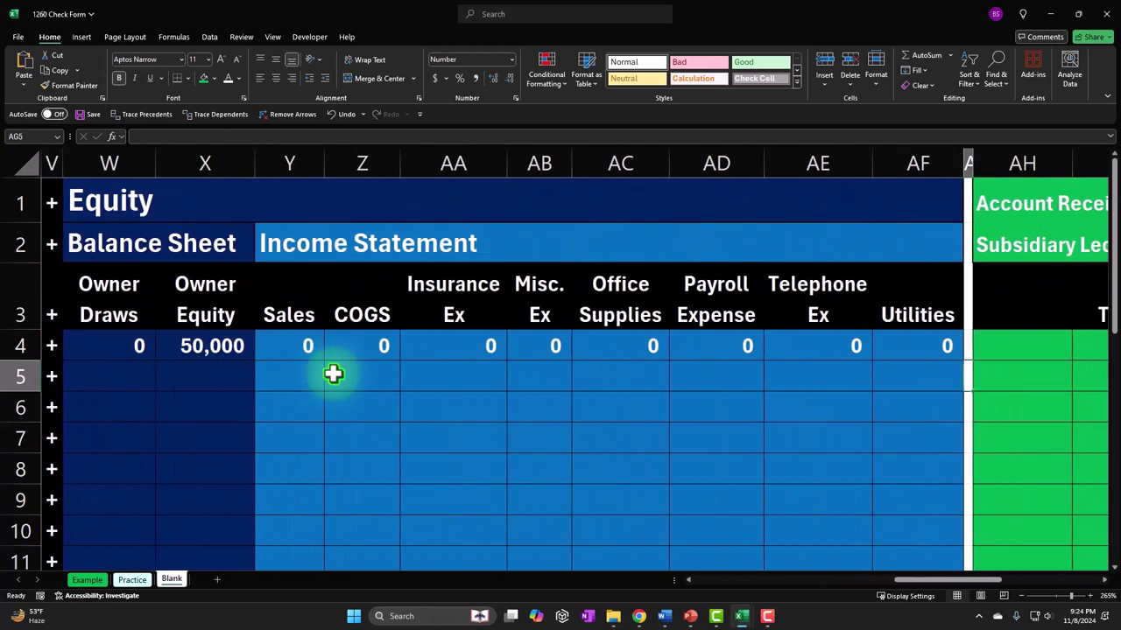
pyautogui.press('Left')
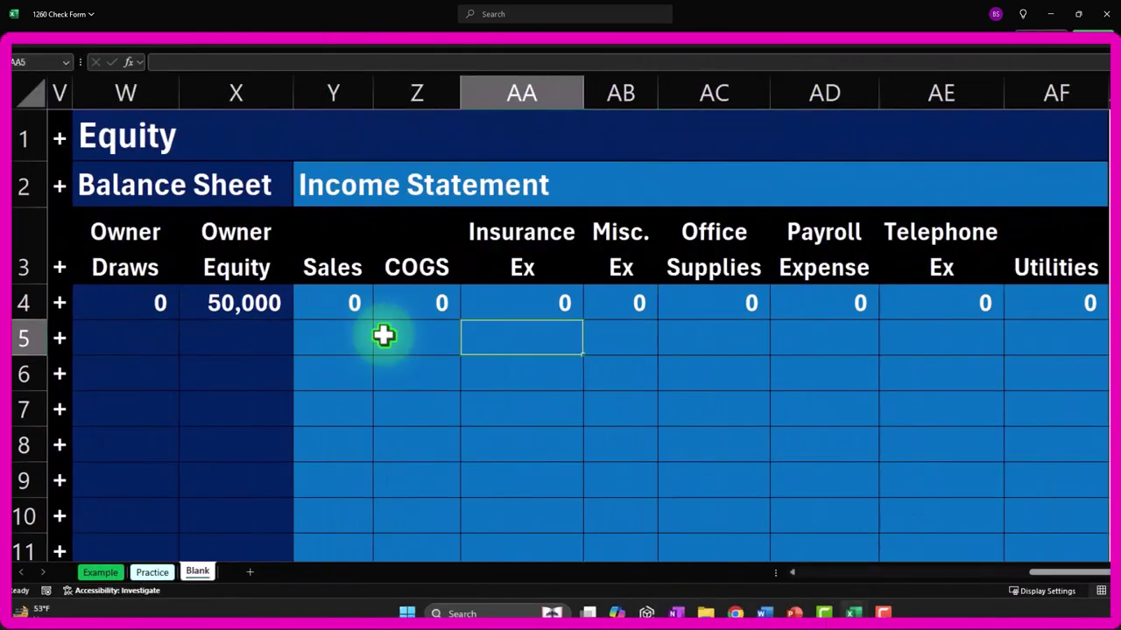
pyautogui.press('Right')
pyautogui.press('Right')
pyautogui.press('Right')
pyautogui.press('Right')
pyautogui.press('Right')
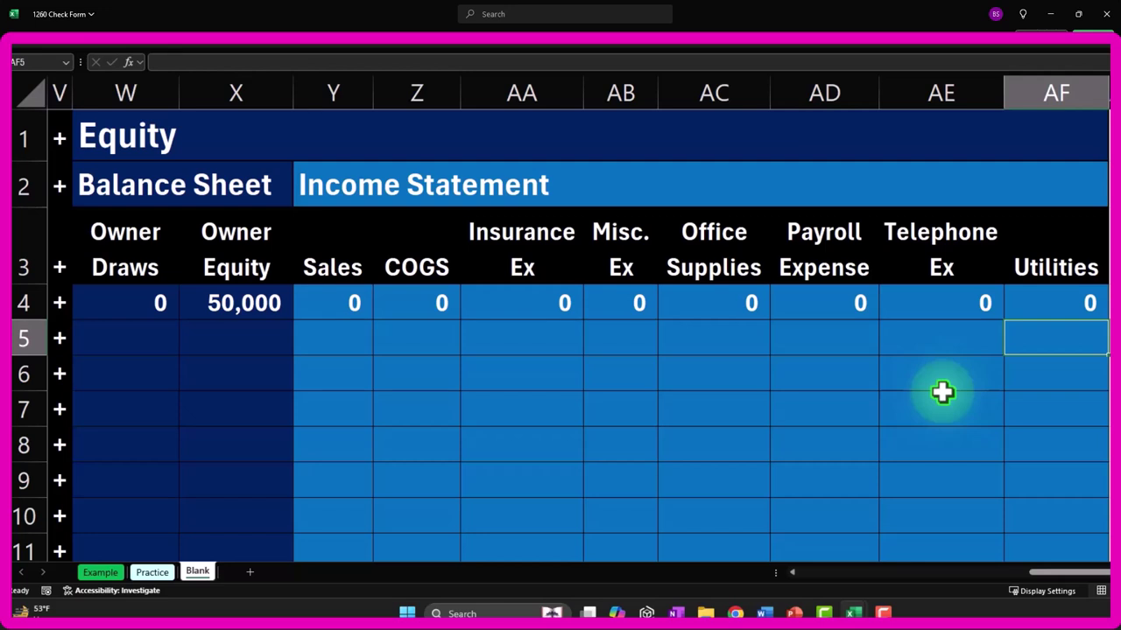
# Enter =-C5 in AF5 so Utilities shows (500)
pyautogui.write('=')
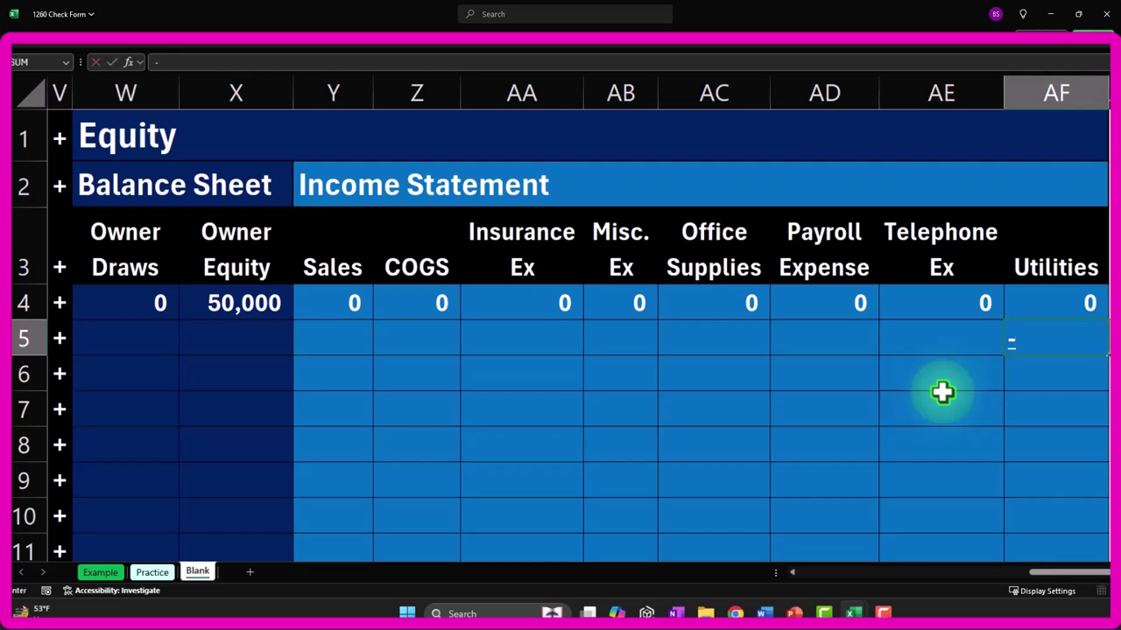
pyautogui.press('Left')
pyautogui.press('Left')
pyautogui.press('Left')
pyautogui.press('Left')
pyautogui.press('Left')
pyautogui.press('Left')
pyautogui.press('Left')
pyautogui.press('Left')
pyautogui.press('Left')
pyautogui.press('Left')
pyautogui.press('Left')
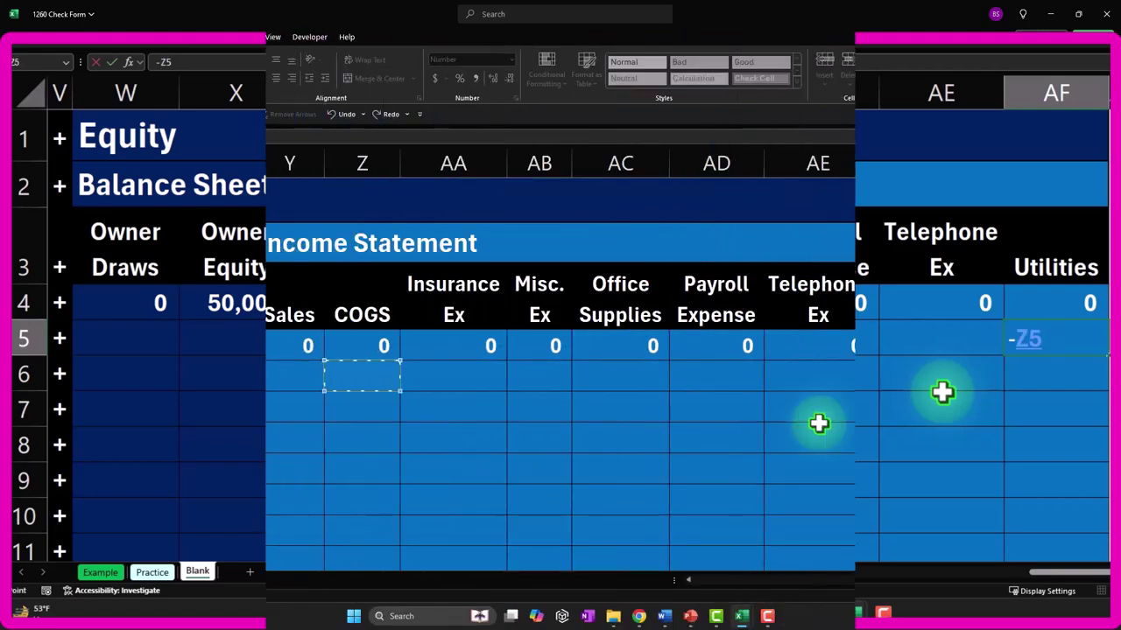
pyautogui.press('Left')
pyautogui.press('Left')
pyautogui.press('Left')
pyautogui.press('Left')
pyautogui.press('Left')
pyautogui.press('Left')
pyautogui.press('Left')
pyautogui.press('Left')
pyautogui.press('Left')
pyautogui.press('Left')
pyautogui.press('Left')
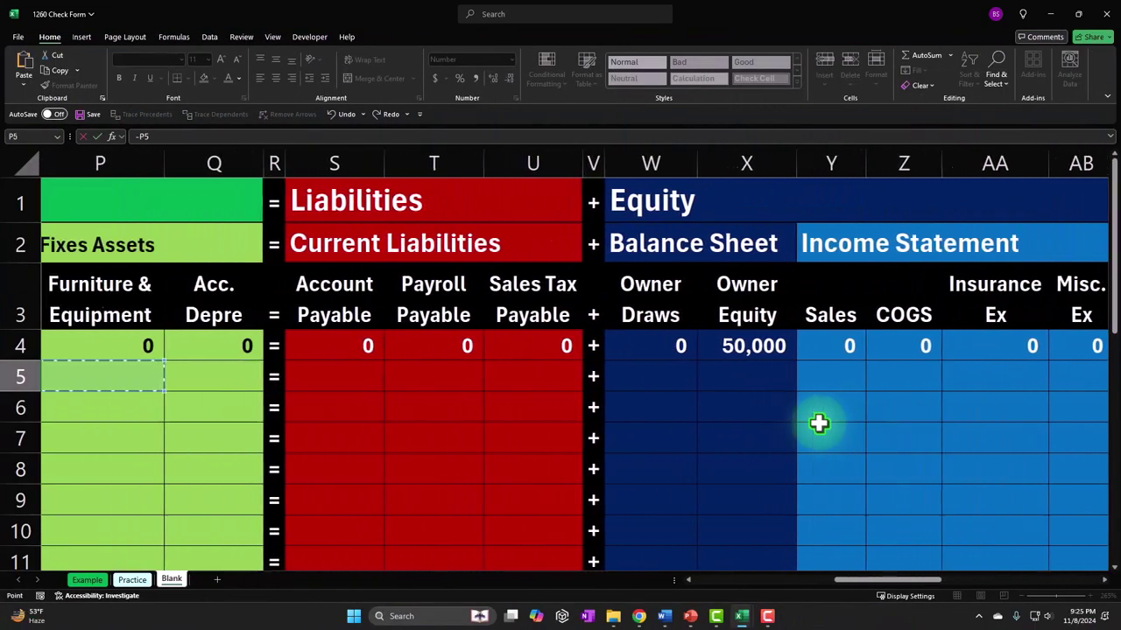
pyautogui.press('Left')
pyautogui.press('Left')
pyautogui.press('Left')
pyautogui.press('Left')
pyautogui.press('Left')
pyautogui.press('Left')
pyautogui.press('Left')
pyautogui.press('Left')
pyautogui.press('Left')
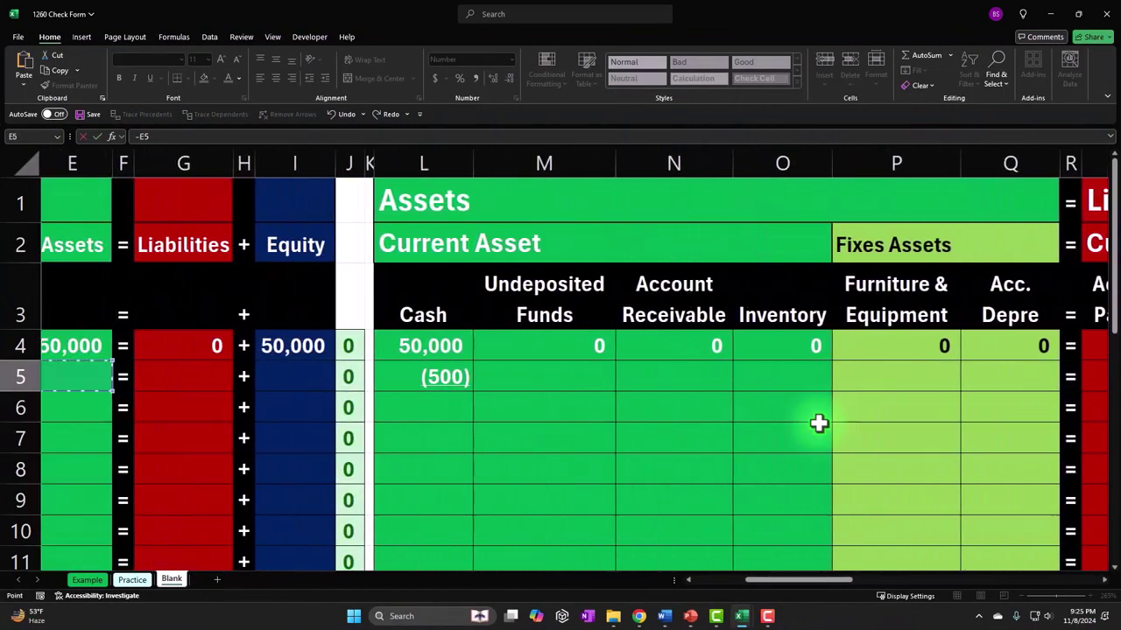
pyautogui.press('Right')
pyautogui.press('Right')
pyautogui.press('Return')
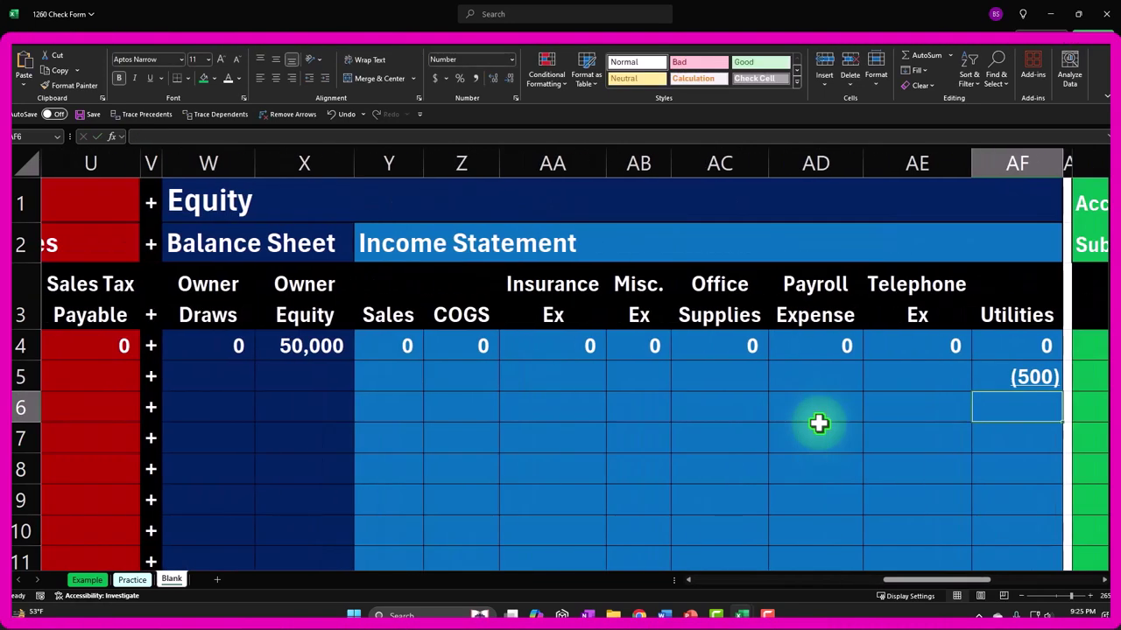
# Review the row 4 totals and the Utilities and Owner Equity formulas
pyautogui.click(394, 343)
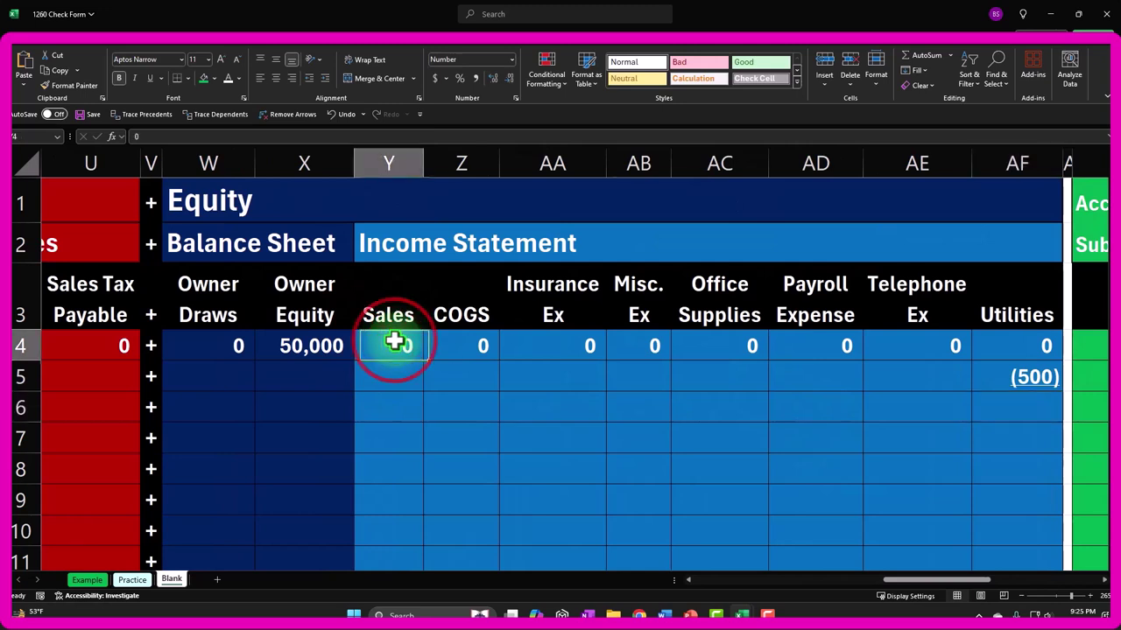
pyautogui.moveTo(393, 341); pyautogui.dragTo(992, 329)
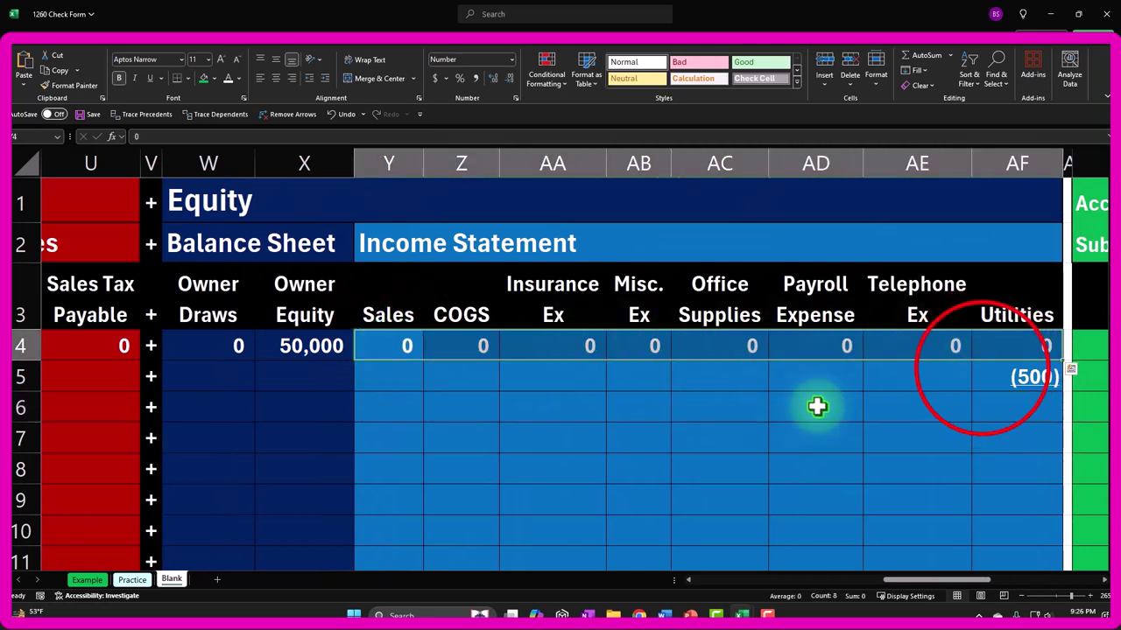
pyautogui.click(981, 368)
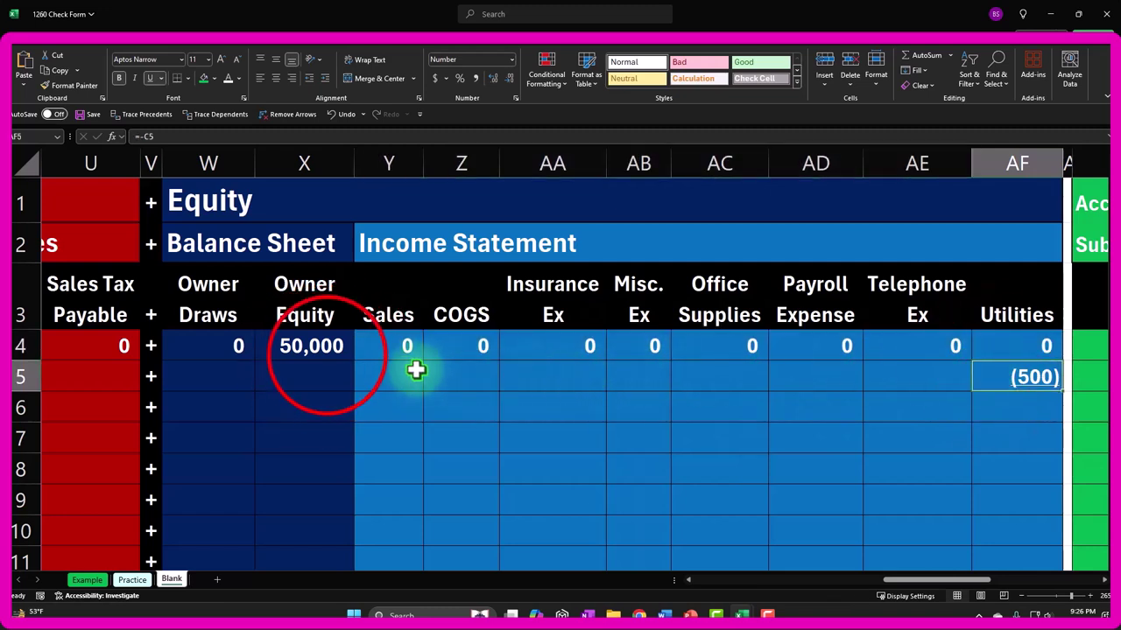
pyautogui.click(327, 352)
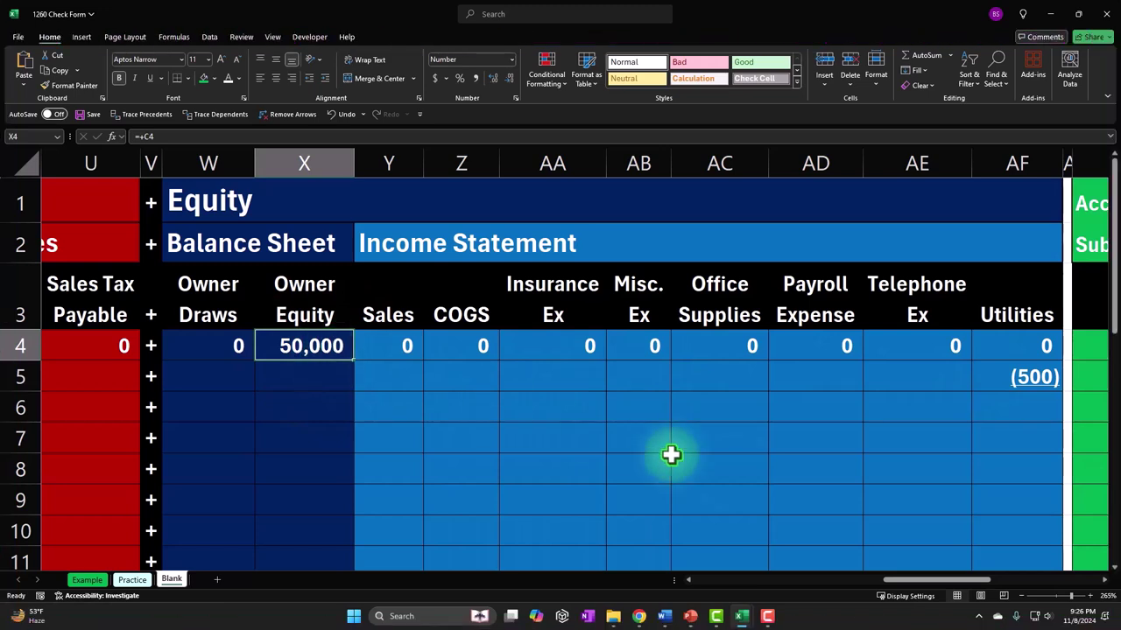
pyautogui.click(927, 569)
# Enter 0 in each remaining account column of row 5, from M5 across to AF5
pyautogui.moveTo(927, 569); pyautogui.dragTo(638, 582)
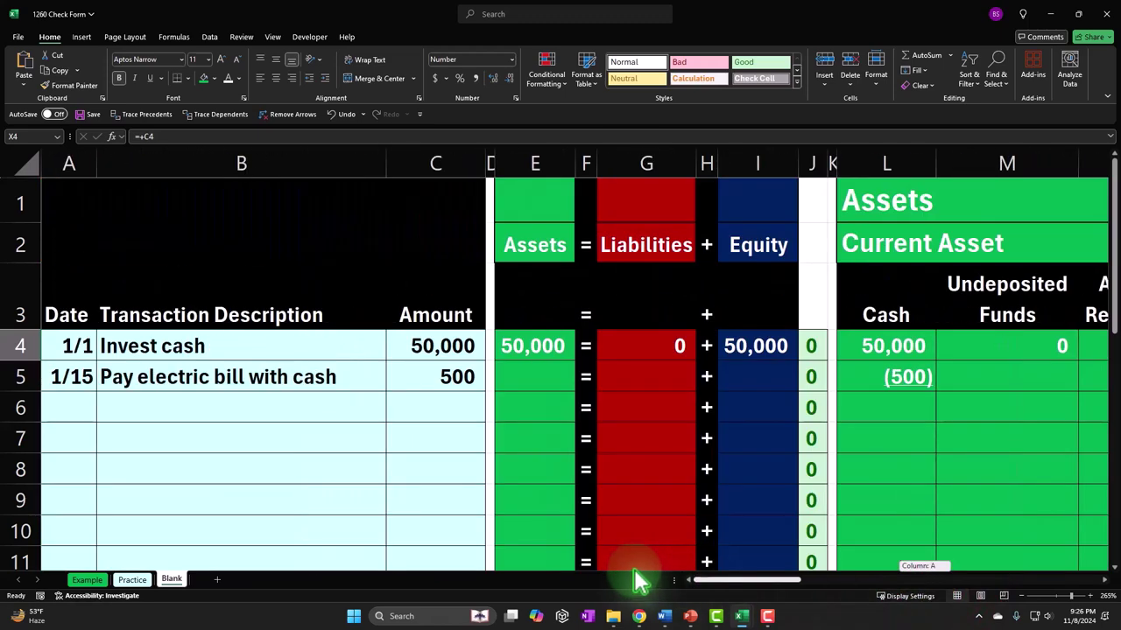
pyautogui.click(969, 376)
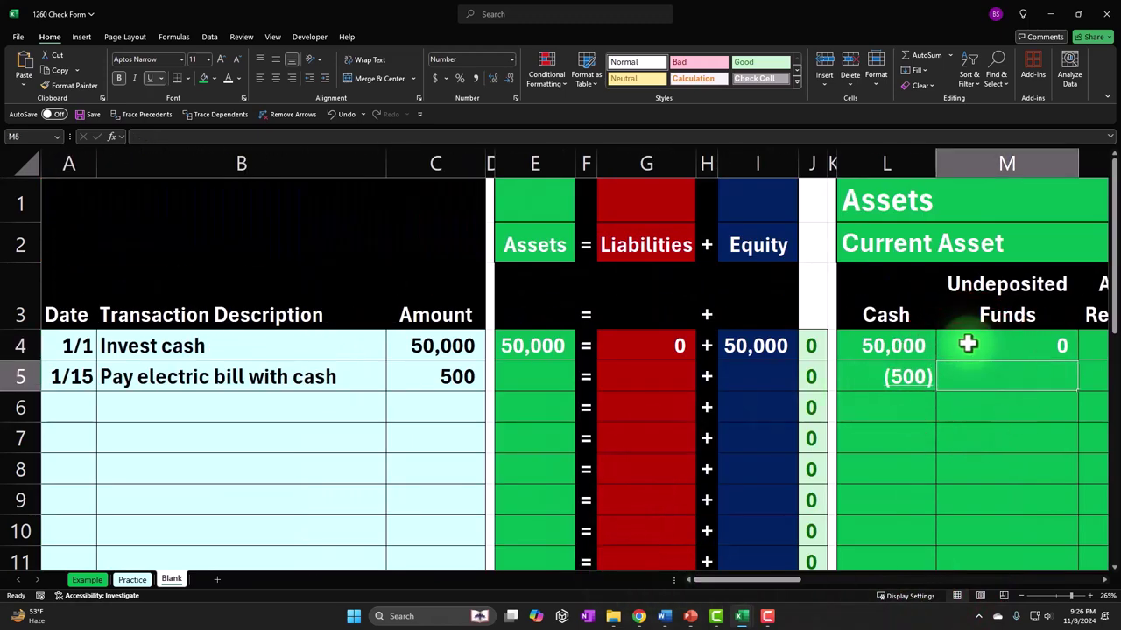
pyautogui.write('0')
pyautogui.press('Tab')
pyautogui.press('Right')
pyautogui.press('Right')
pyautogui.press('Right')
pyautogui.press('Right')
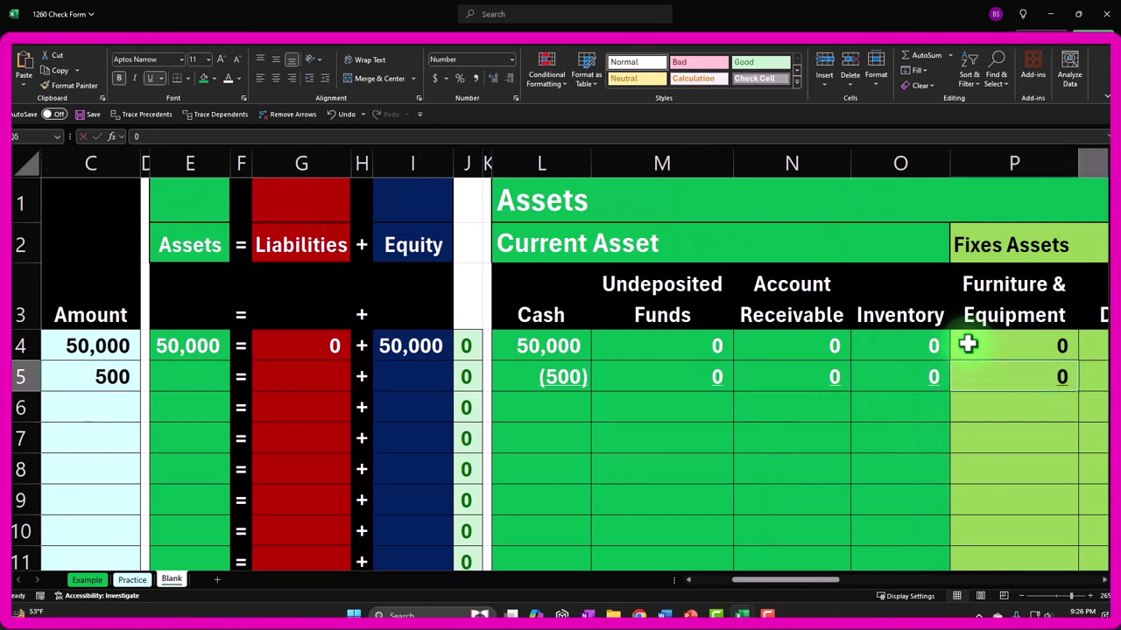
pyautogui.write('0')
pyautogui.press('Right')
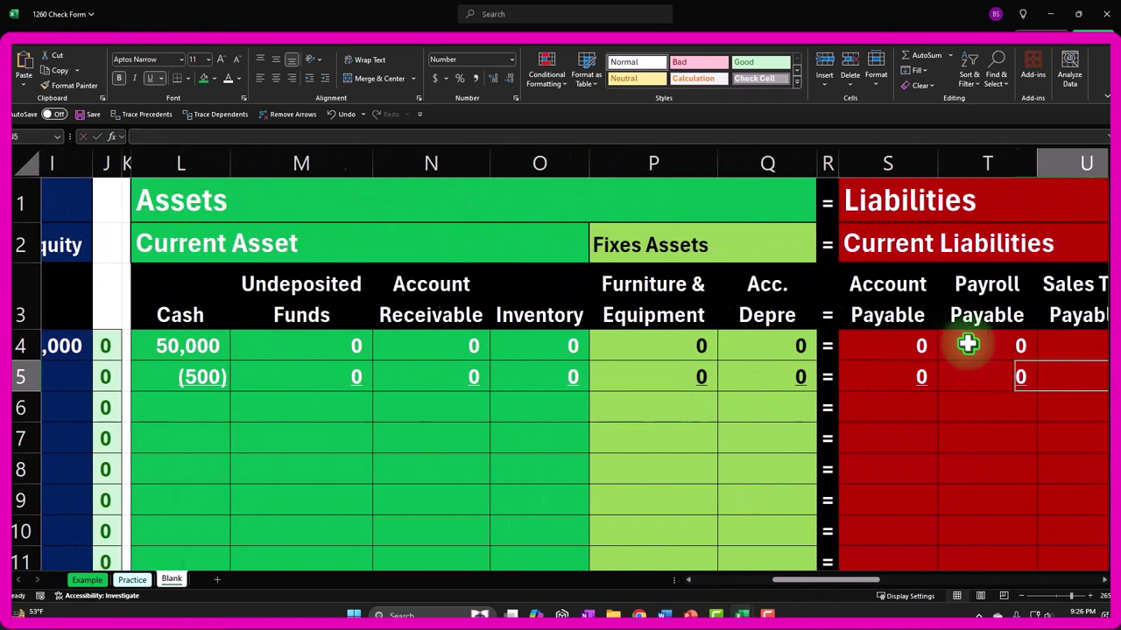
pyautogui.write('0')
pyautogui.press('Right')
pyautogui.write('0')
pyautogui.press('Right')
pyautogui.press('Right')
pyautogui.write('0')
pyautogui.press('Right')
pyautogui.write('0')
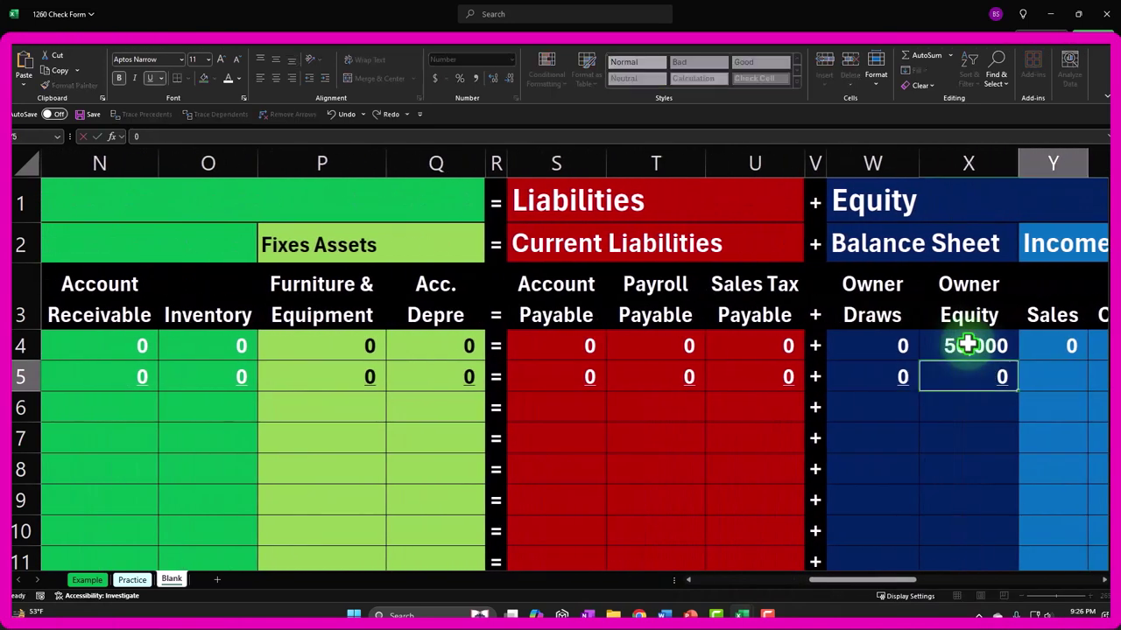
pyautogui.press('Right')
pyautogui.write('0')
pyautogui.press('Right')
pyautogui.write('0')
pyautogui.press('Right')
pyautogui.press('Right')
pyautogui.write('0')
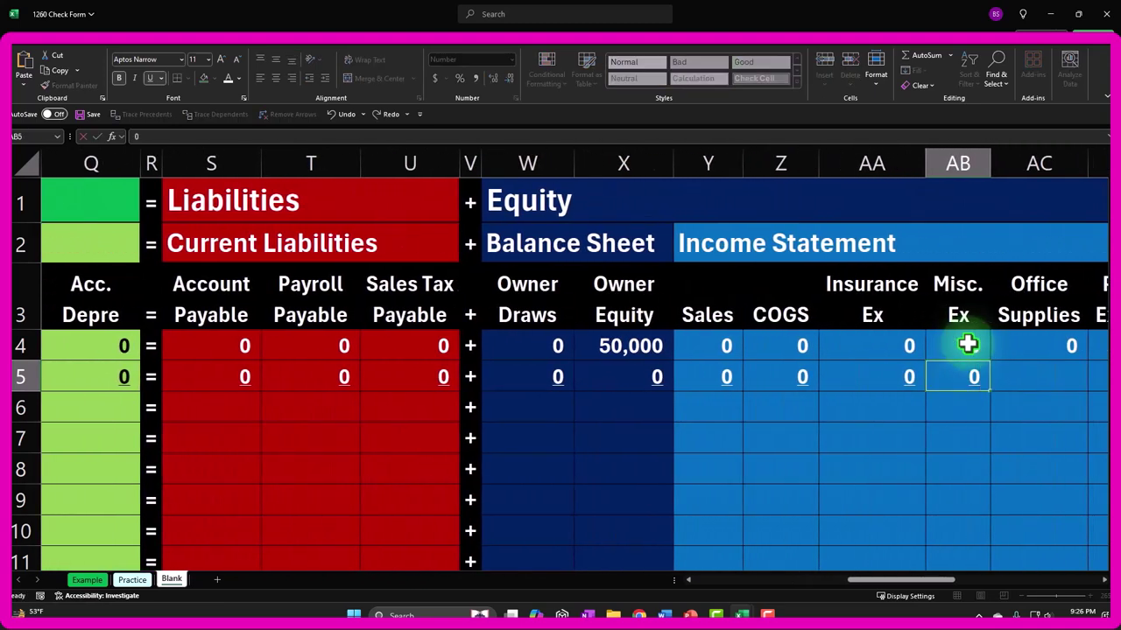
pyautogui.press('Right')
pyautogui.write('0')
pyautogui.press('Right')
pyautogui.write('0')
pyautogui.press('Right')
pyautogui.write('0')
pyautogui.press('Tab')
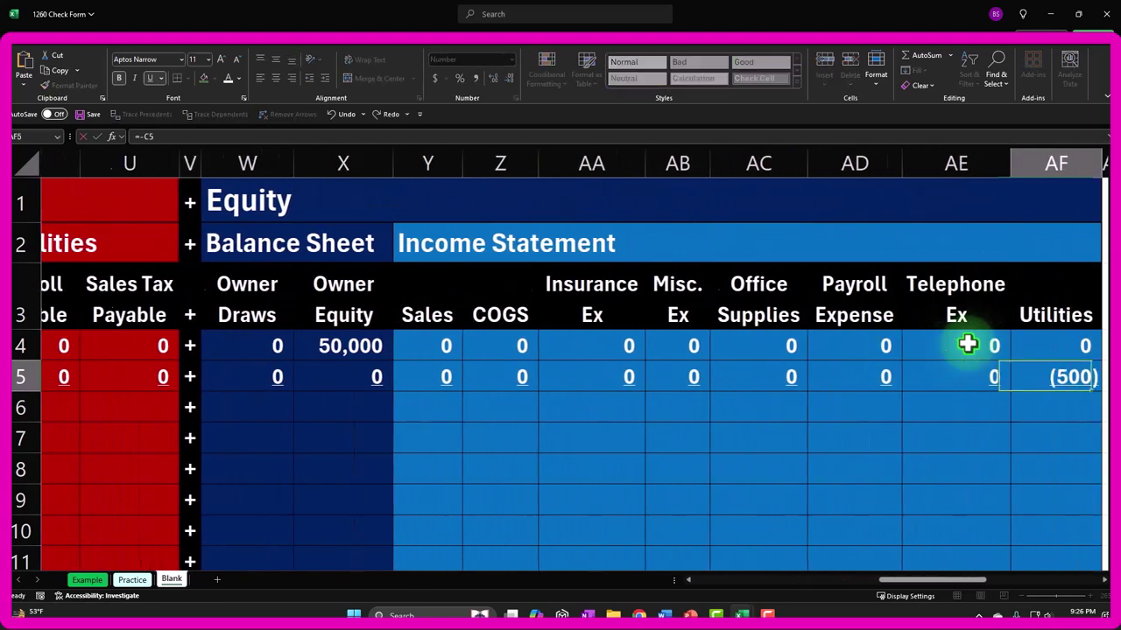
pyautogui.write('0')
pyautogui.press('Return')
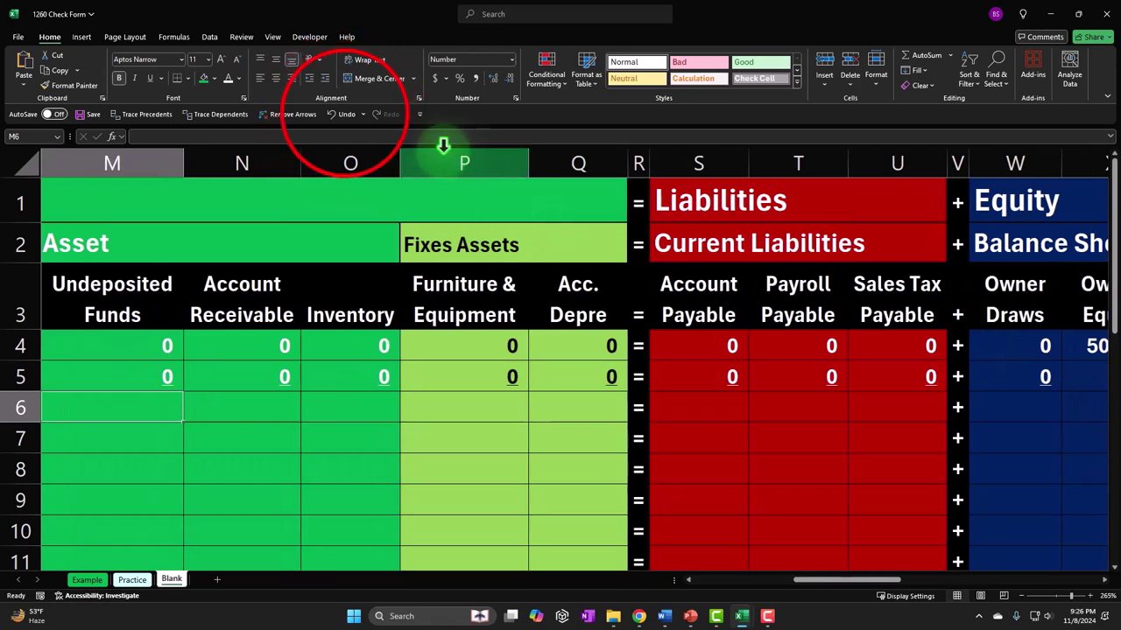
# Undo the last zero to restore =-C5 (500) in the Utilities cell AF5
pyautogui.click(346, 117)
pyautogui.press('Down')
pyautogui.press('Down')
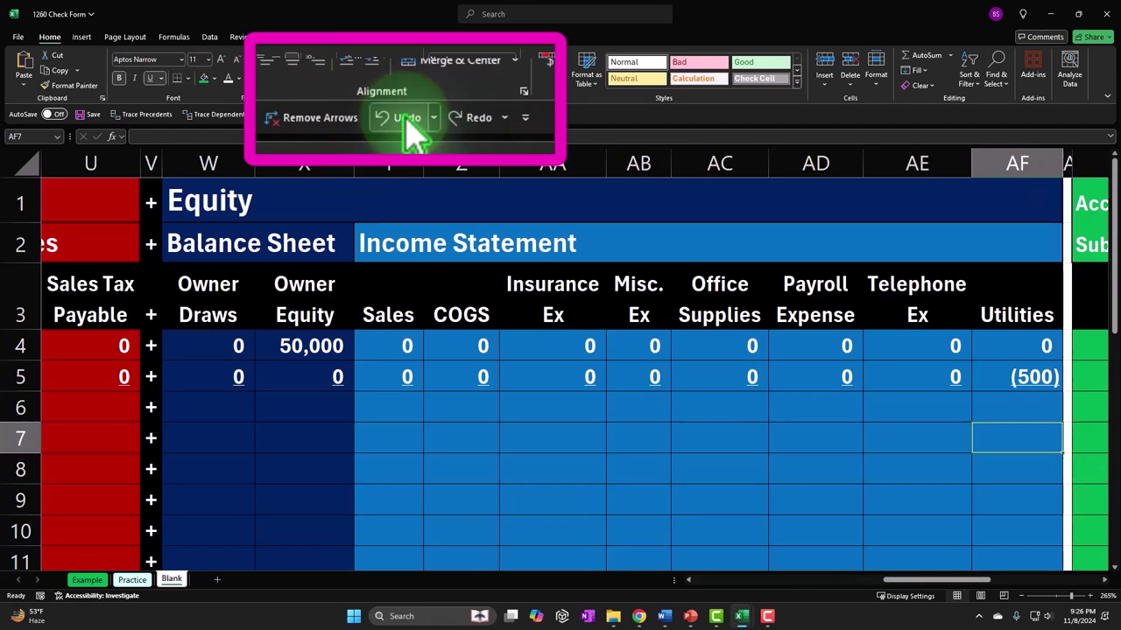
pyautogui.press('Up')
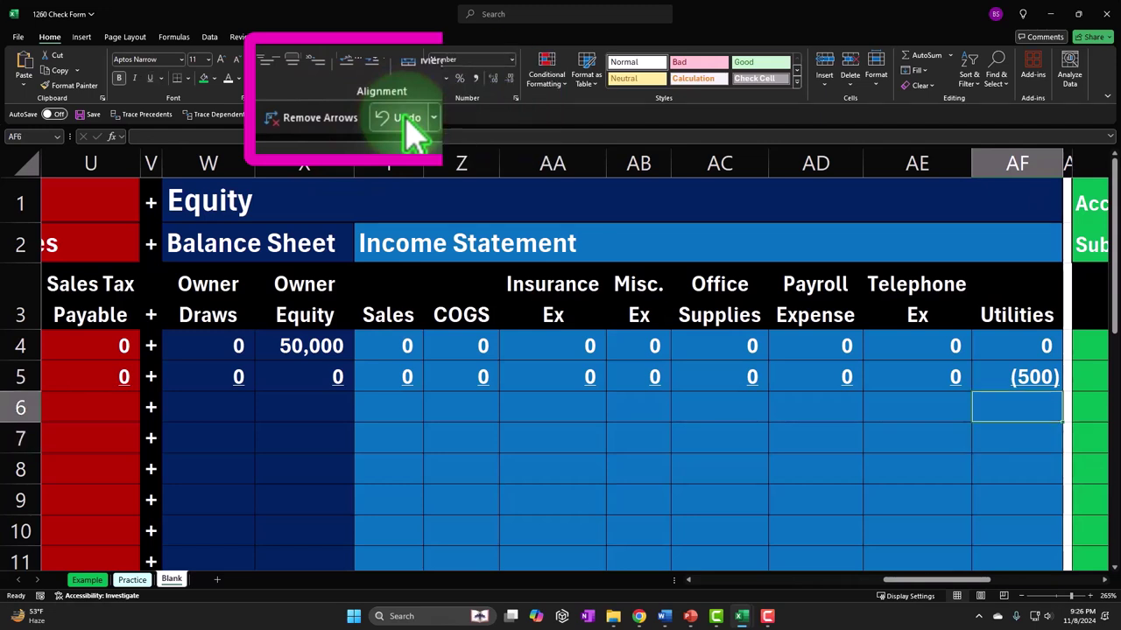
pyautogui.press('Left')
pyautogui.press('Left')
pyautogui.press('Left')
pyautogui.press('Left')
pyautogui.press('Left')
pyautogui.press('Left')
pyautogui.press('Left')
pyautogui.press('Left')
pyautogui.press('Left')
pyautogui.press('Left')
pyautogui.press('Left')
pyautogui.press('Left')
pyautogui.press('Left')
pyautogui.press('Left')
pyautogui.press('Left')
pyautogui.press('Left')
pyautogui.press('Left')
pyautogui.press('Left')
pyautogui.press('Left')
pyautogui.press('Left')
pyautogui.press('Left')
pyautogui.press('Left')
pyautogui.press('Left')
pyautogui.press('Left')
pyautogui.press('Left')
pyautogui.press('Left')
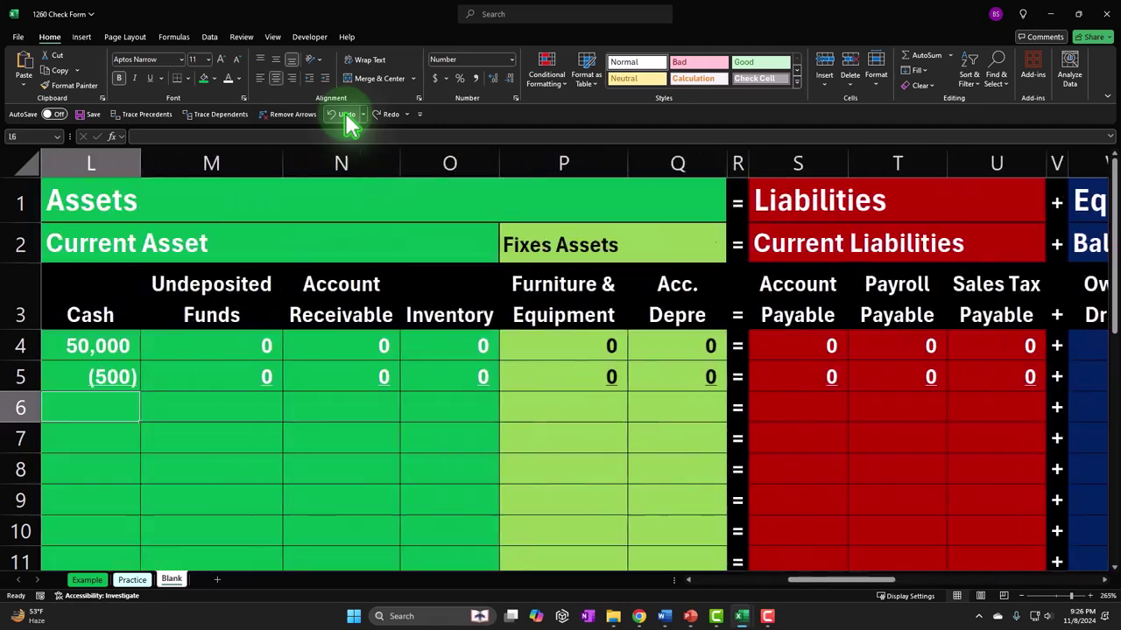
pyautogui.press('Left')
pyautogui.press('Left')
pyautogui.press('Left')
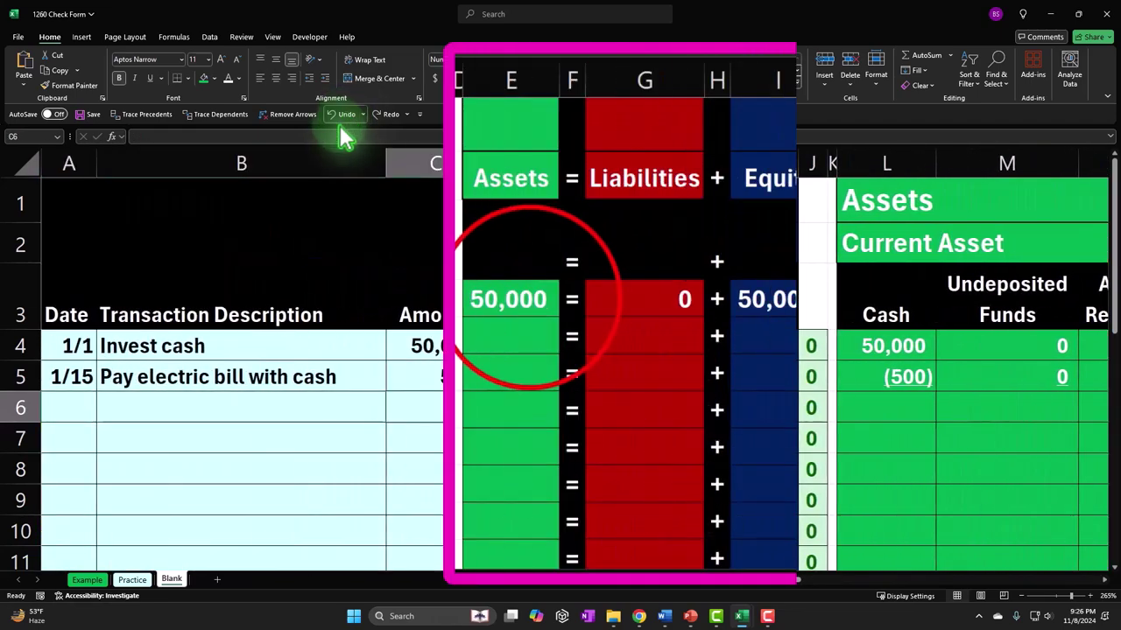
# Copy the Assets, Liabilities and Equity totals from E4, G4 and I4 to row 5, checking for 0
pyautogui.click(549, 348)
pyautogui.moveTo(553, 311); pyautogui.dragTo(557, 341)
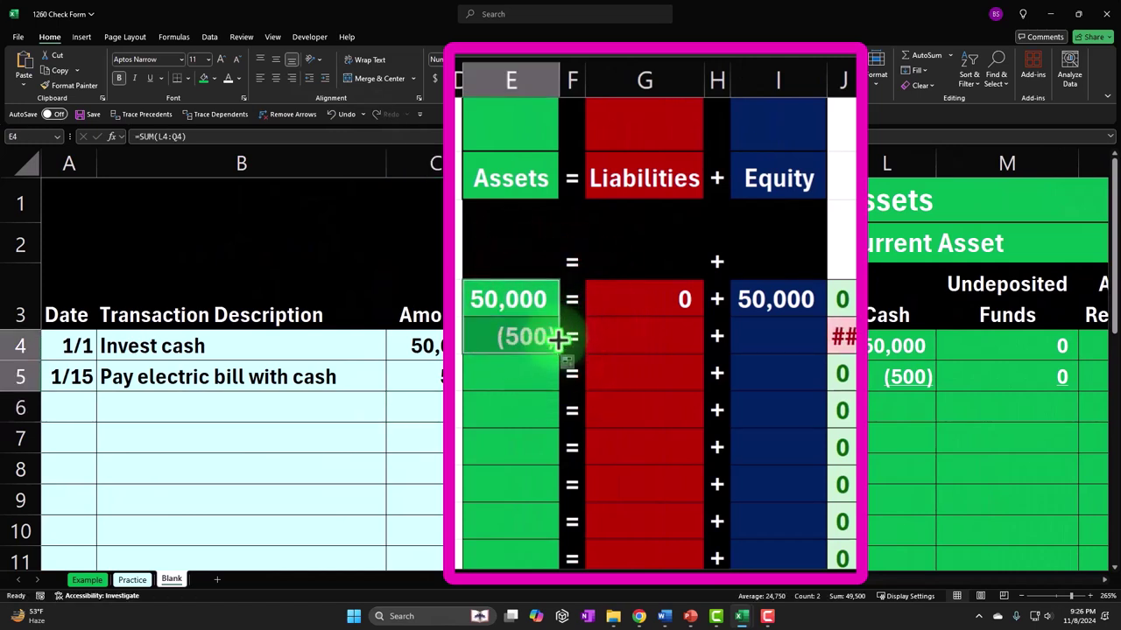
pyautogui.click(700, 313)
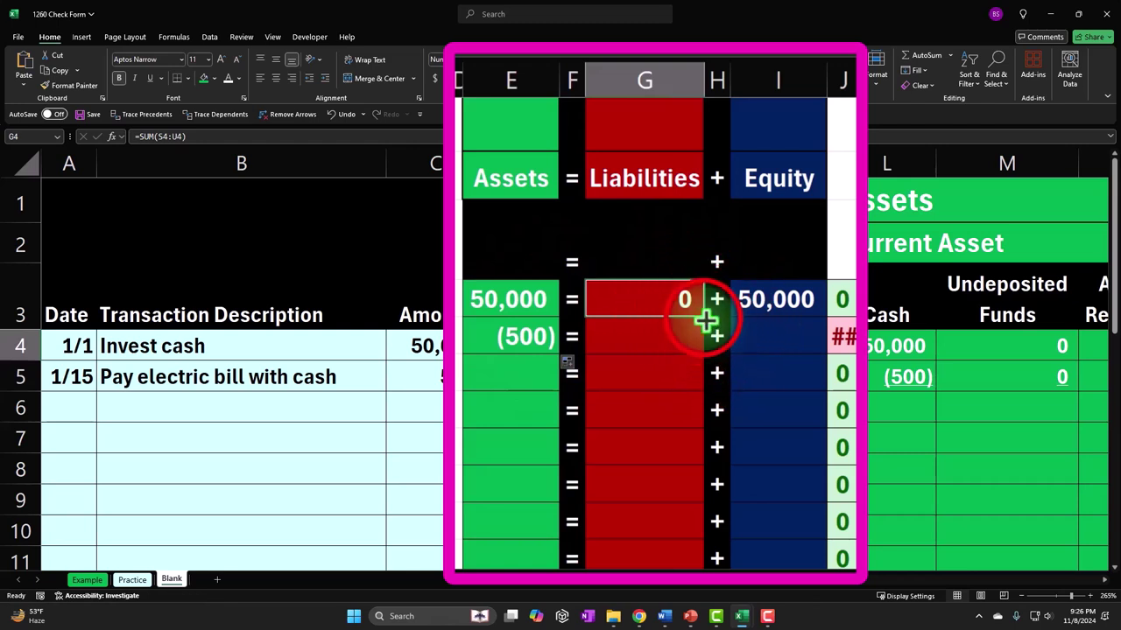
pyautogui.moveTo(705, 322); pyautogui.dragTo(701, 338)
pyautogui.click(776, 307)
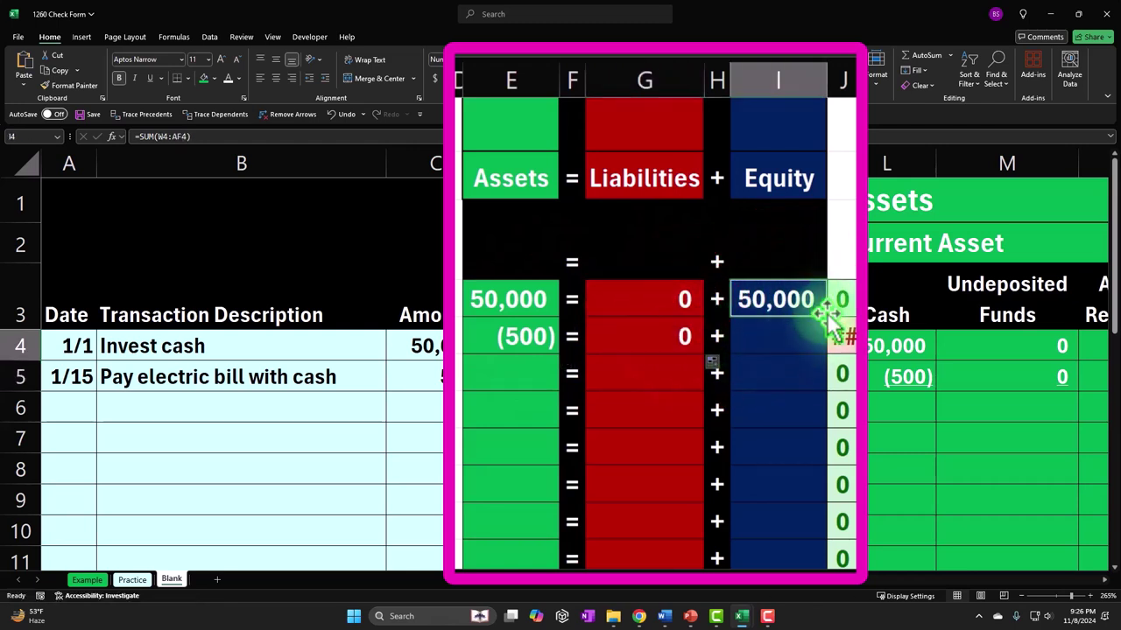
pyautogui.moveTo(826, 318); pyautogui.dragTo(843, 348)
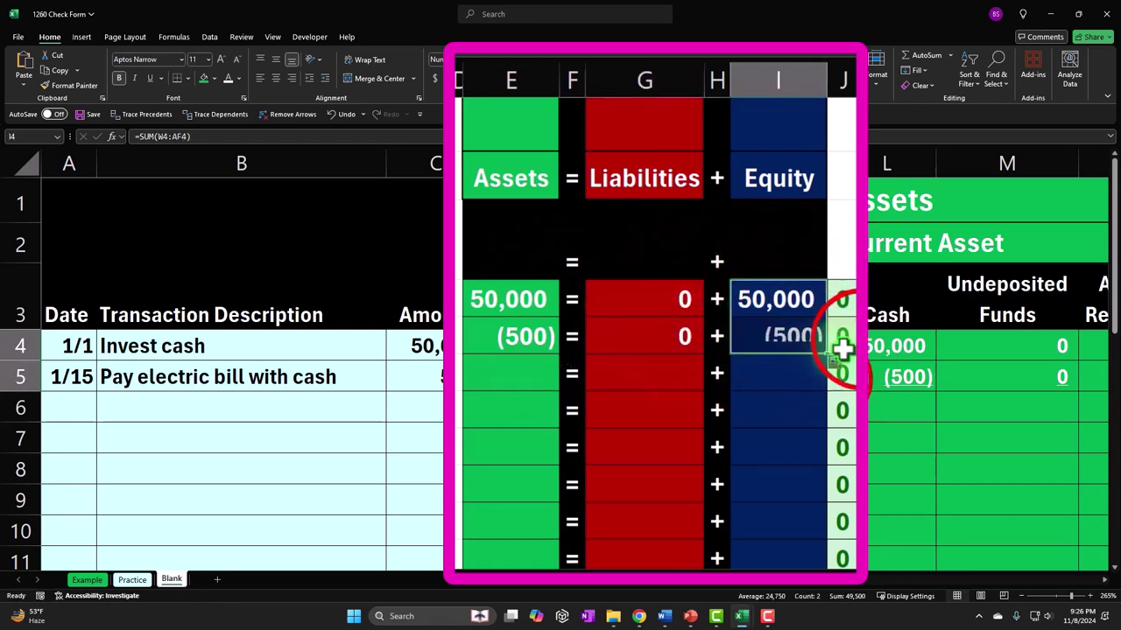
pyautogui.click(841, 373)
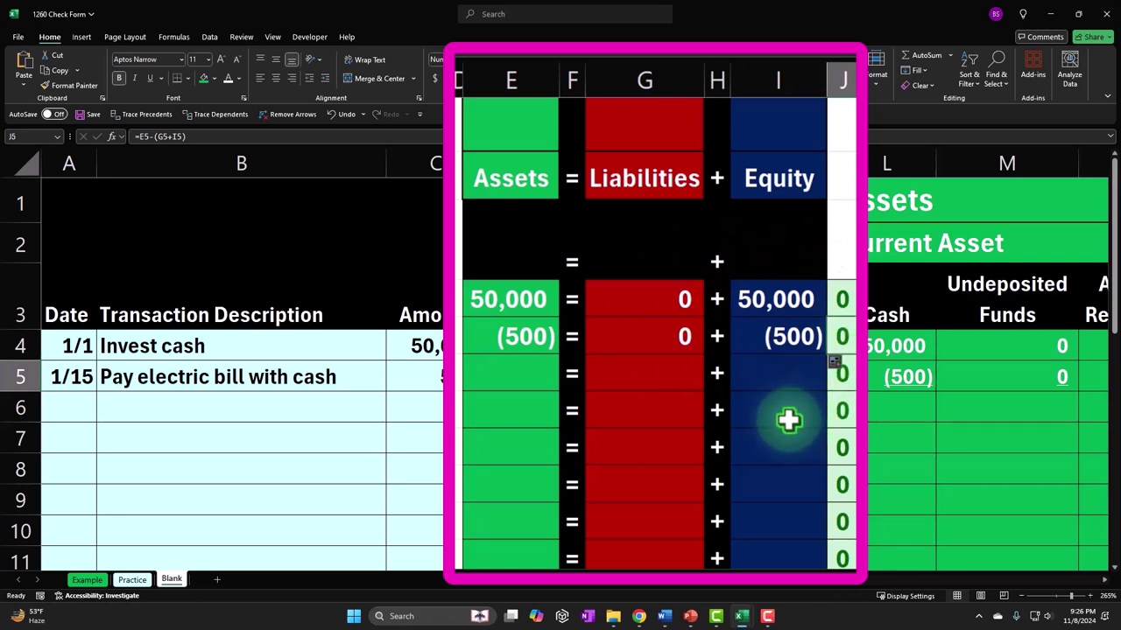
pyautogui.click(532, 338)
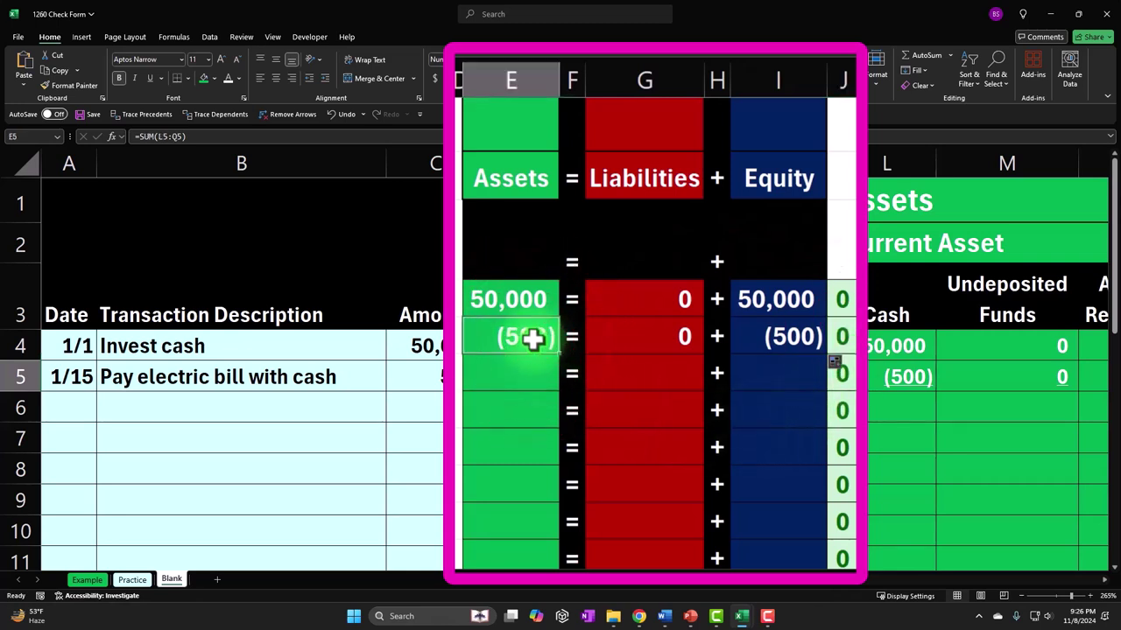
pyautogui.click(790, 332)
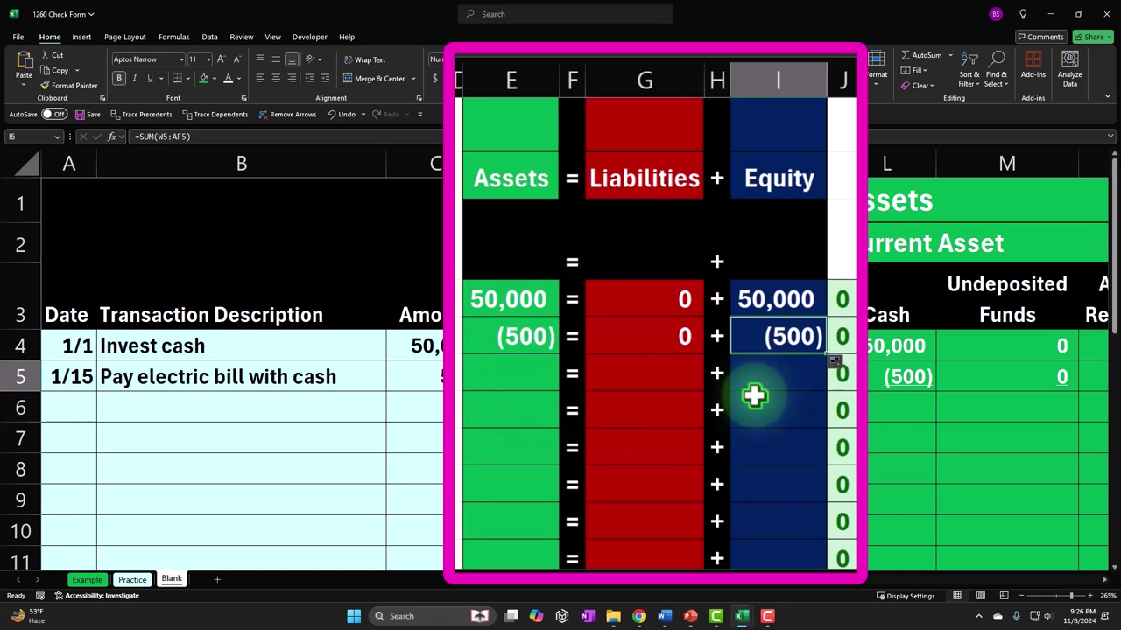
pyautogui.press('Return')
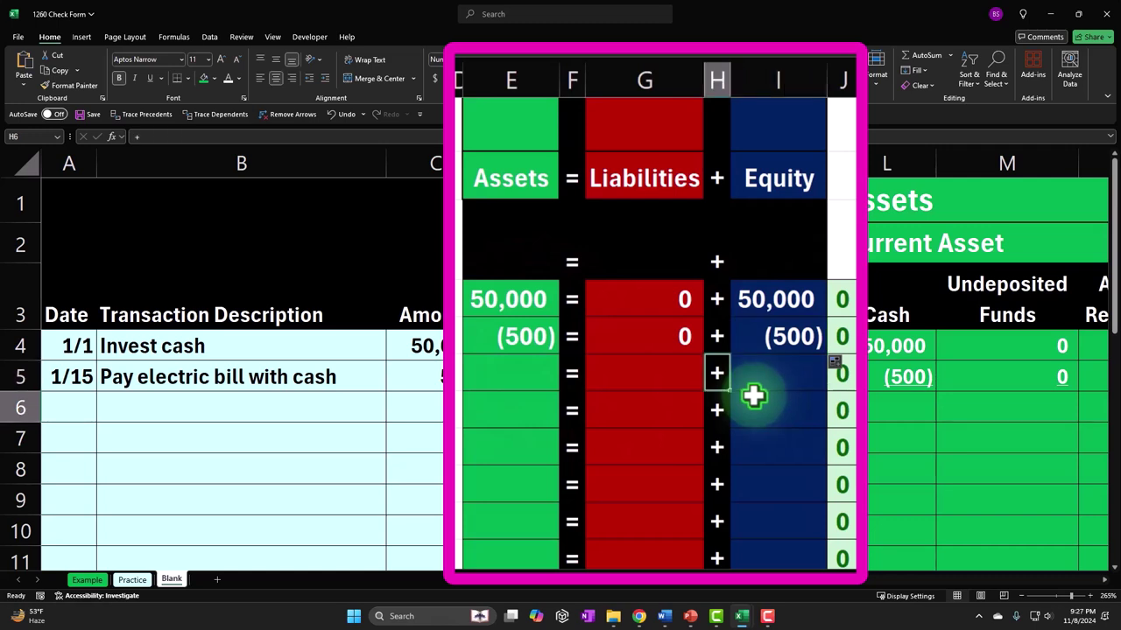
# Label A6 'Balance' and enter =SUM(L4:L5) as the Cash total in L6
pyautogui.press('Home')
pyautogui.write('B')
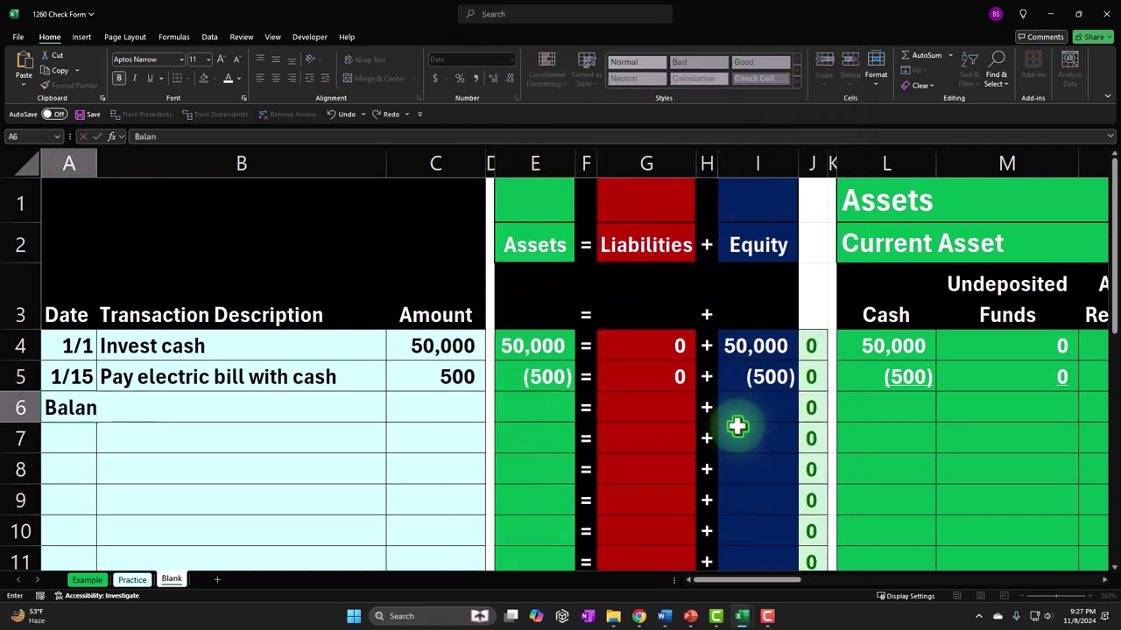
pyautogui.write('alance')
pyautogui.press('Right')
pyautogui.press('Right')
pyautogui.press('Right')
pyautogui.press('Right')
pyautogui.press('Right')
pyautogui.press('Right')
pyautogui.press('Right')
pyautogui.press('Right')
pyautogui.press('Right')
pyautogui.press('Right')
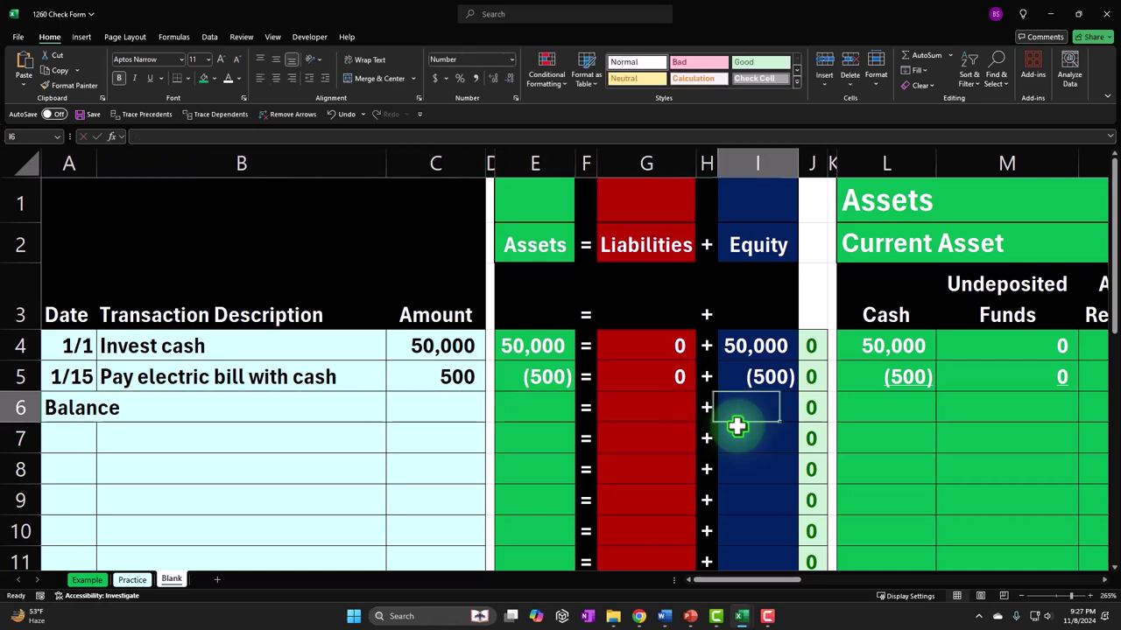
pyautogui.press('Right')
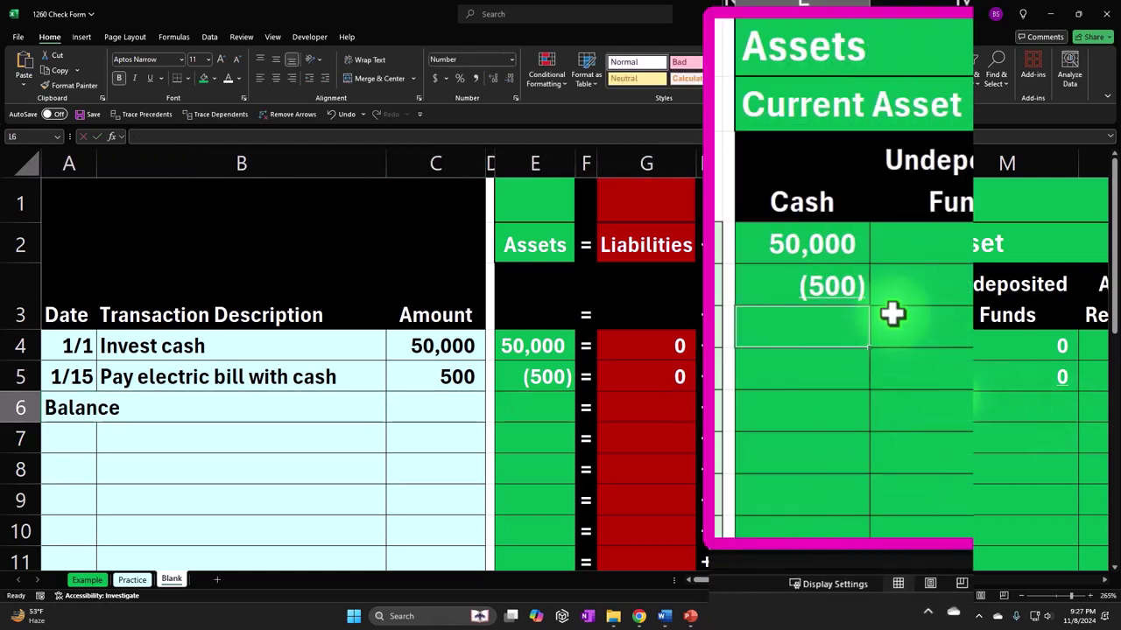
pyautogui.write('=sum(')
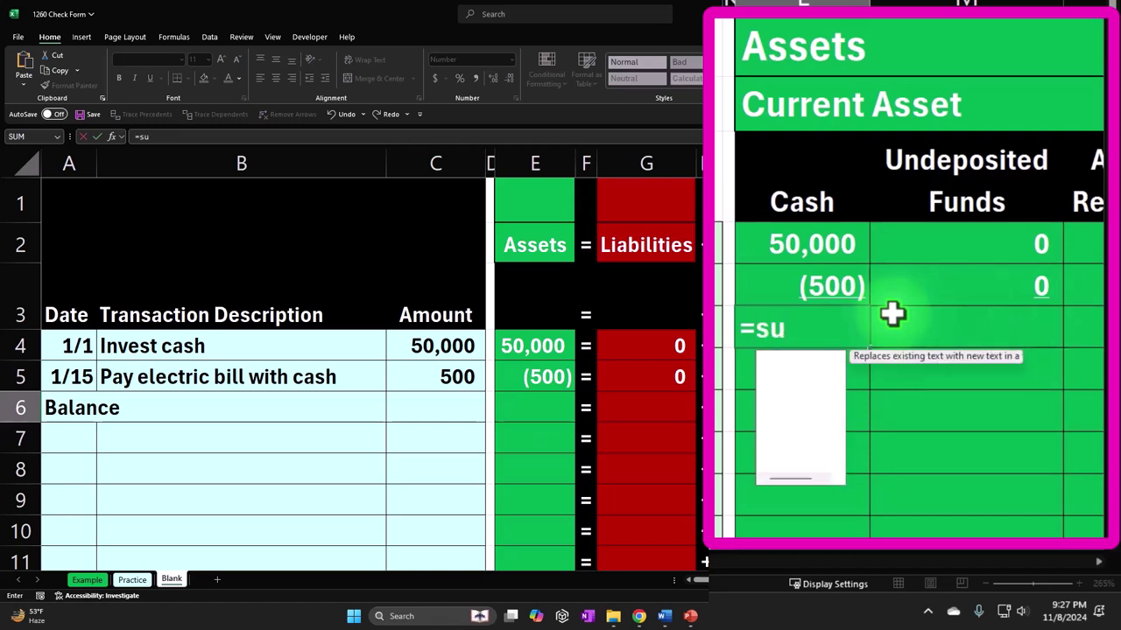
pyautogui.hotkey('ctrl', 'Return')
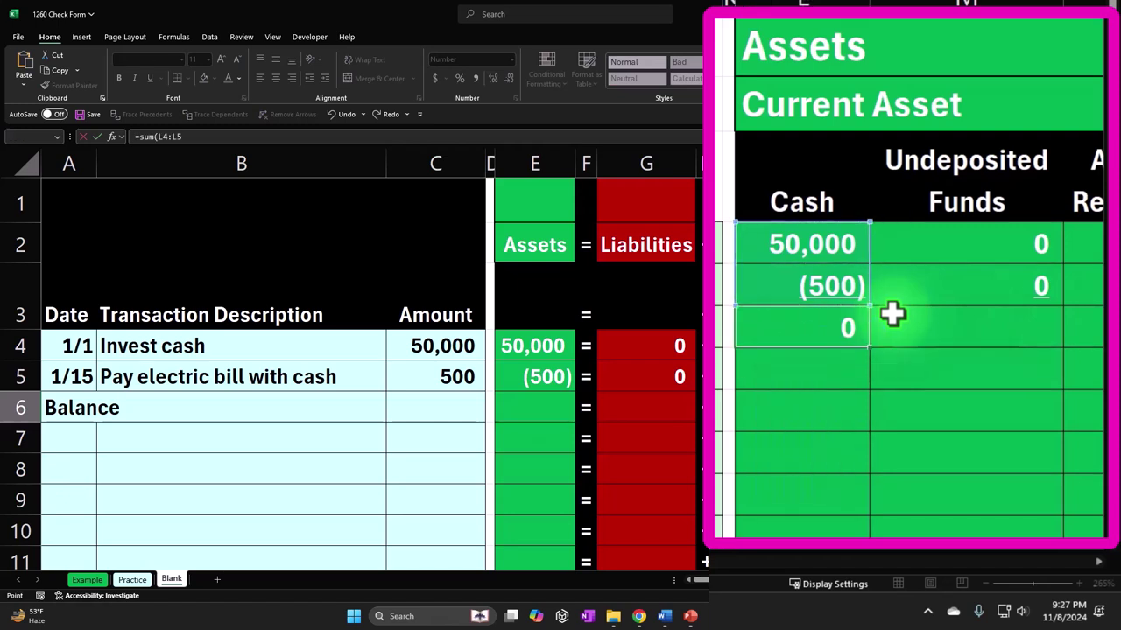
pyautogui.hotkey('ctrl', 'c')
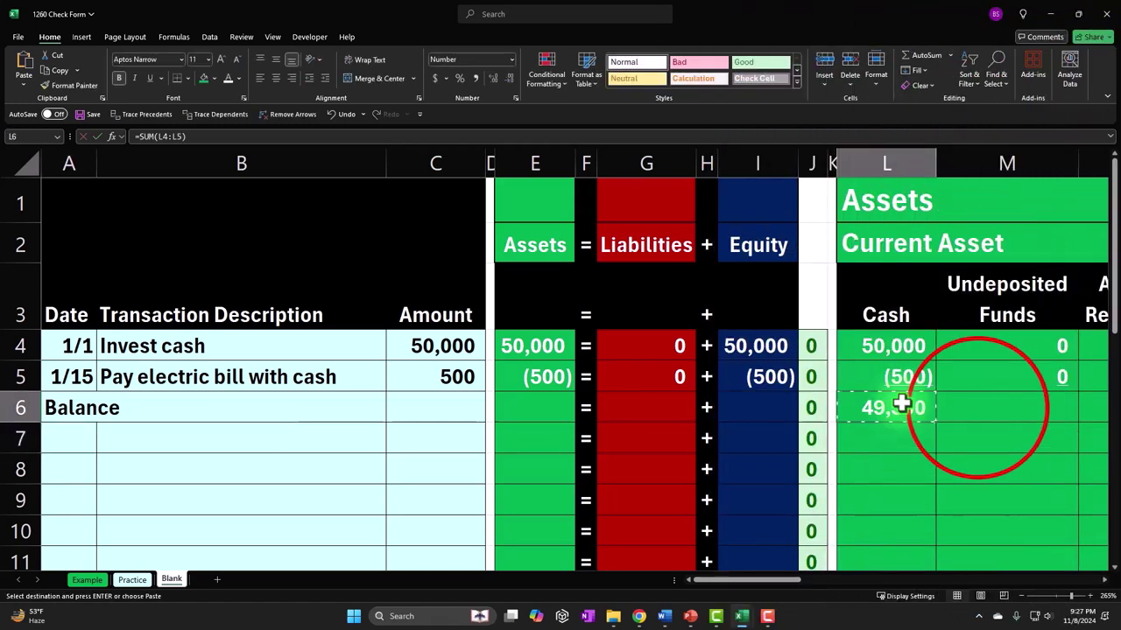
# Paste the total formula into the asset cells M6:Q6 and liability cells S6:U6
pyautogui.click(958, 407)
pyautogui.hscroll(2, 1058, 400)
pyautogui.moveTo(662, 408); pyautogui.dragTo(455, 405)
pyautogui.rightClick(455, 405)
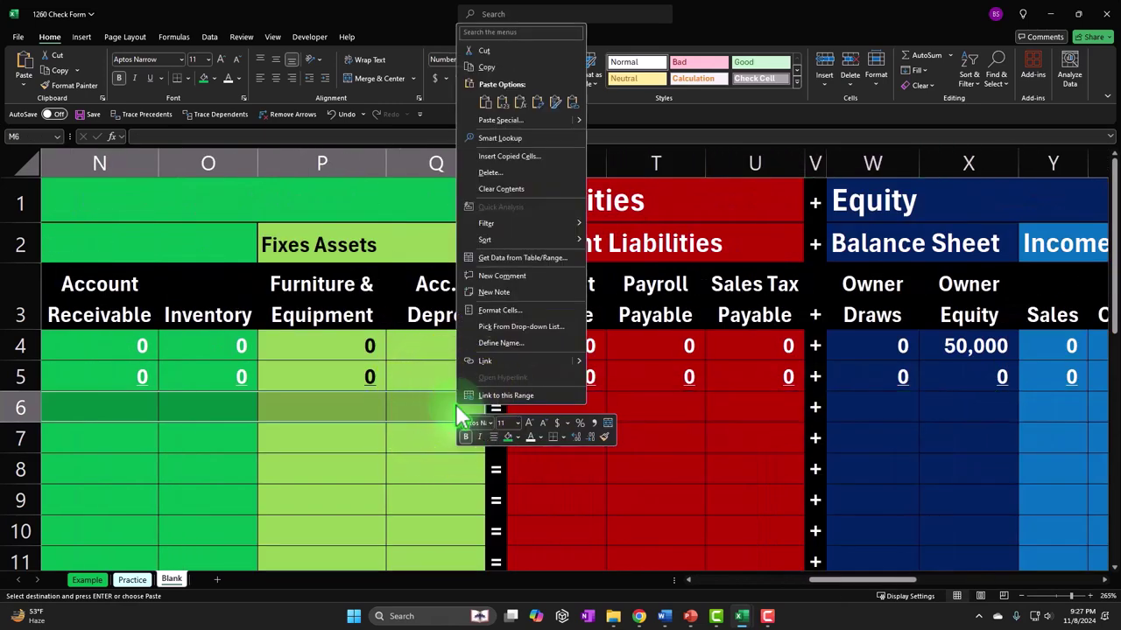
pyautogui.click(520, 138)
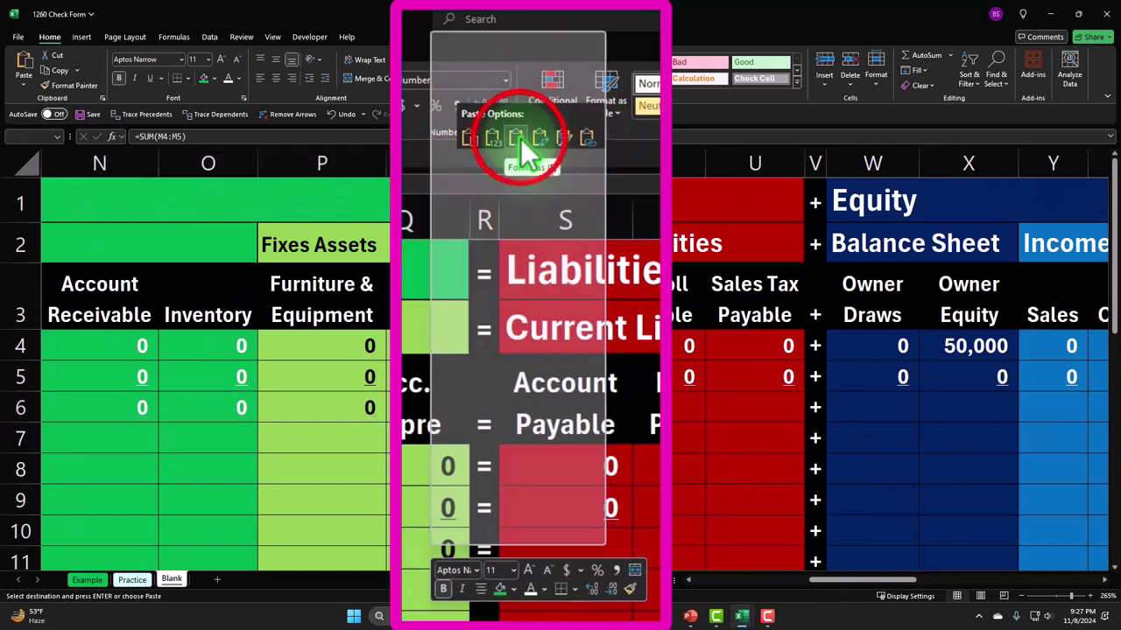
pyautogui.click(781, 579)
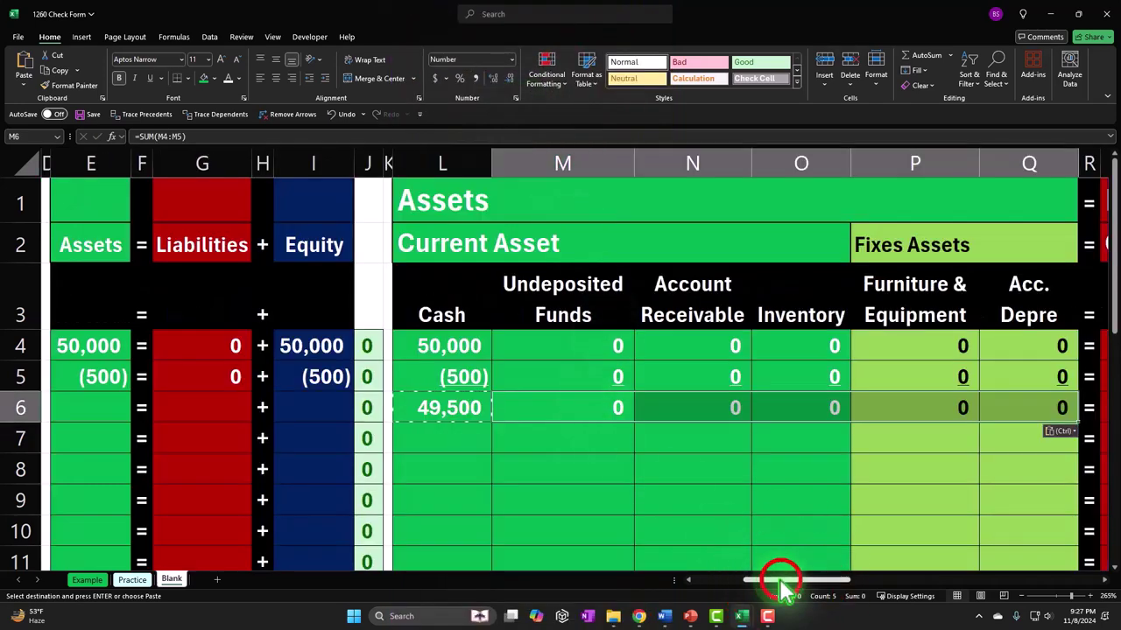
pyautogui.moveTo(783, 580); pyautogui.dragTo(838, 580)
pyautogui.click(604, 407)
pyautogui.moveTo(609, 385); pyautogui.dragTo(808, 403)
pyautogui.rightClick(808, 403)
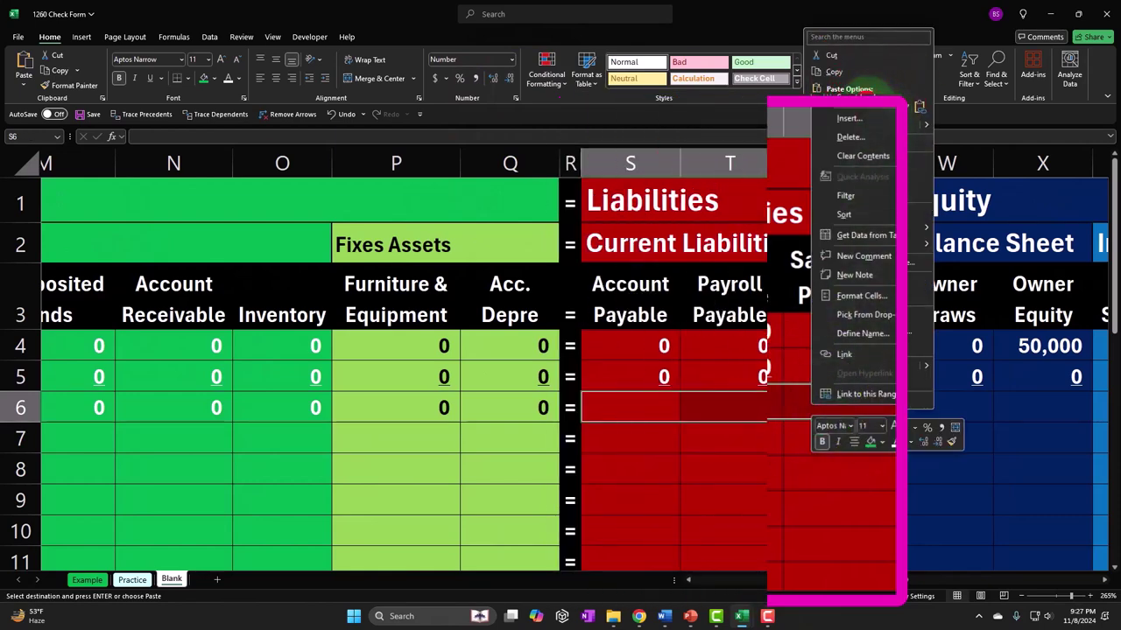
pyautogui.click(893, 107)
# Paste the total formula across the equity and income cells W6:AF6 and review the totals
pyautogui.moveTo(968, 408); pyautogui.dragTo(1042, 408)
pyautogui.hscroll(6, 1042, 407)
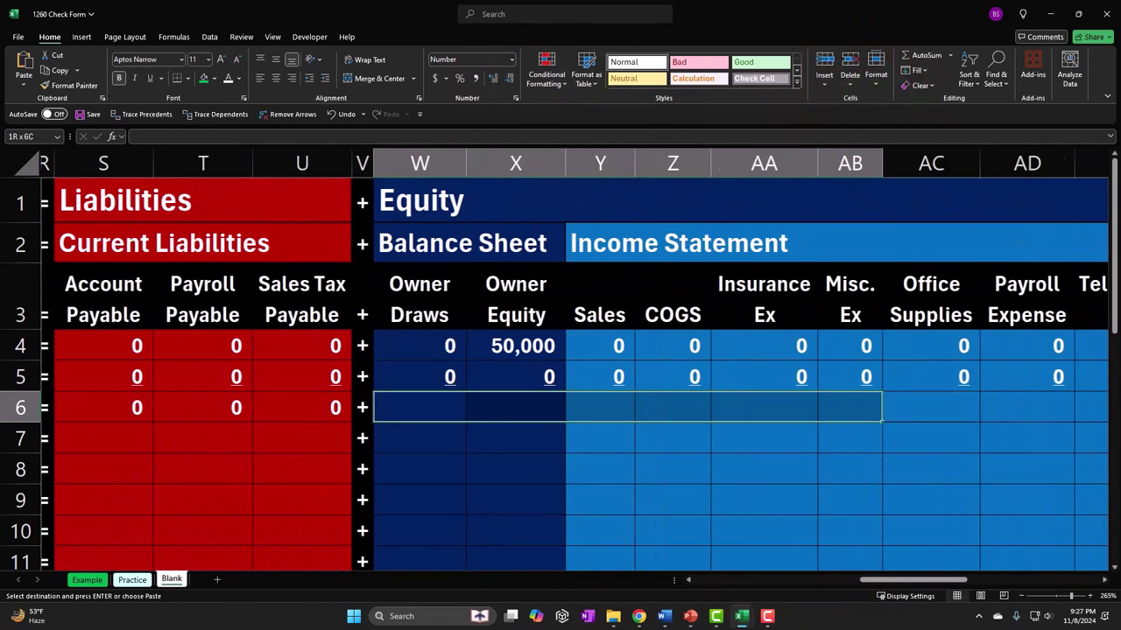
pyautogui.moveTo(424, 438); pyautogui.dragTo(1042, 411)
pyautogui.rightClick(1041, 411)
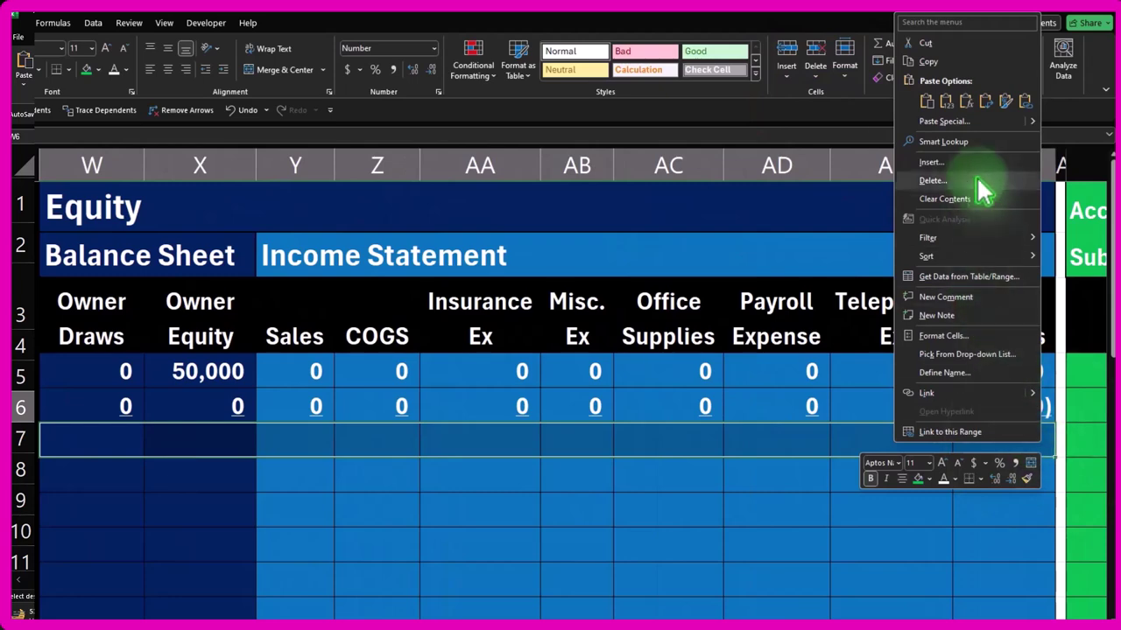
pyautogui.click(964, 102)
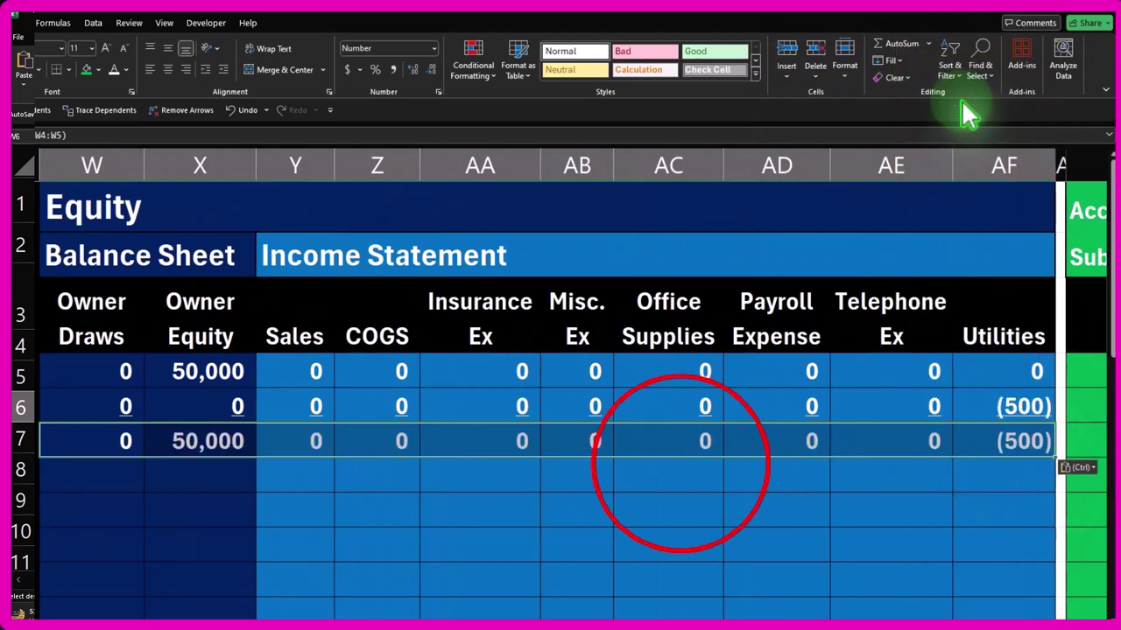
pyautogui.click(674, 473)
pyautogui.moveTo(308, 442); pyautogui.dragTo(1011, 440)
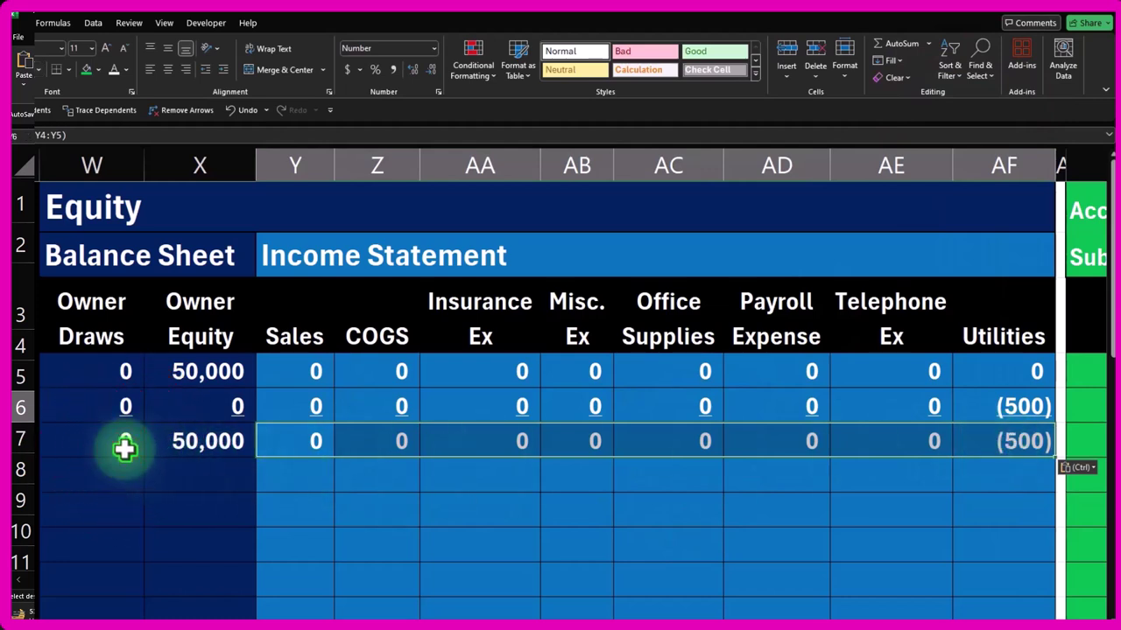
pyautogui.moveTo(123, 442); pyautogui.dragTo(1007, 445)
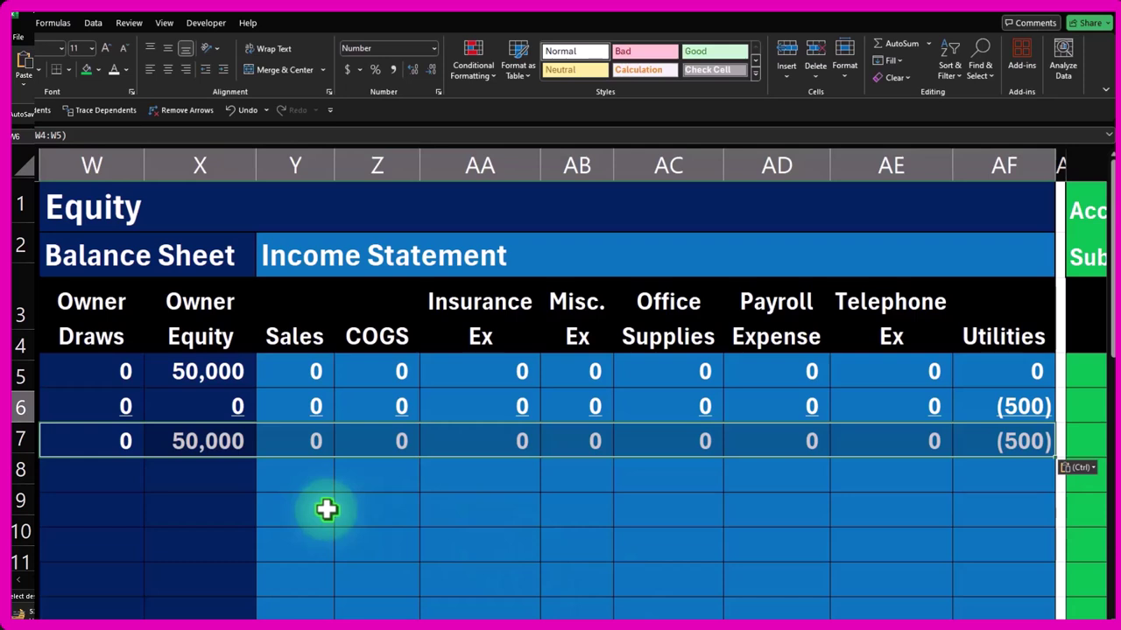
pyautogui.moveTo(306, 442); pyautogui.dragTo(1016, 431)
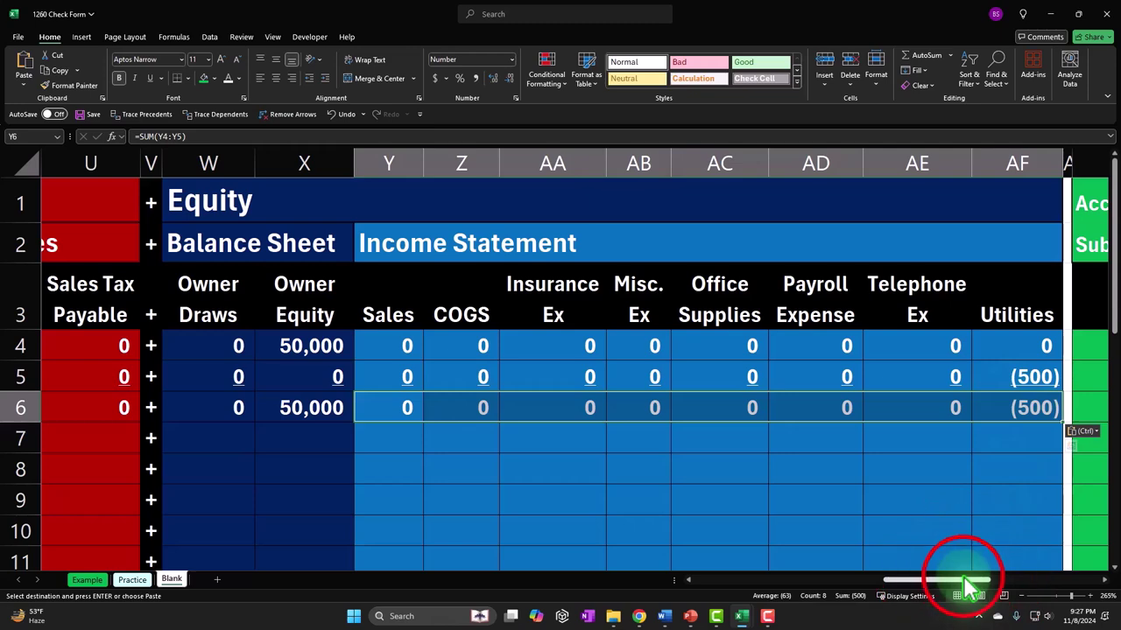
# Extend the Assets, Liabilities and Equity totals into the Balance row in E6, G6 and I6
pyautogui.moveTo(968, 585); pyautogui.dragTo(750, 600)
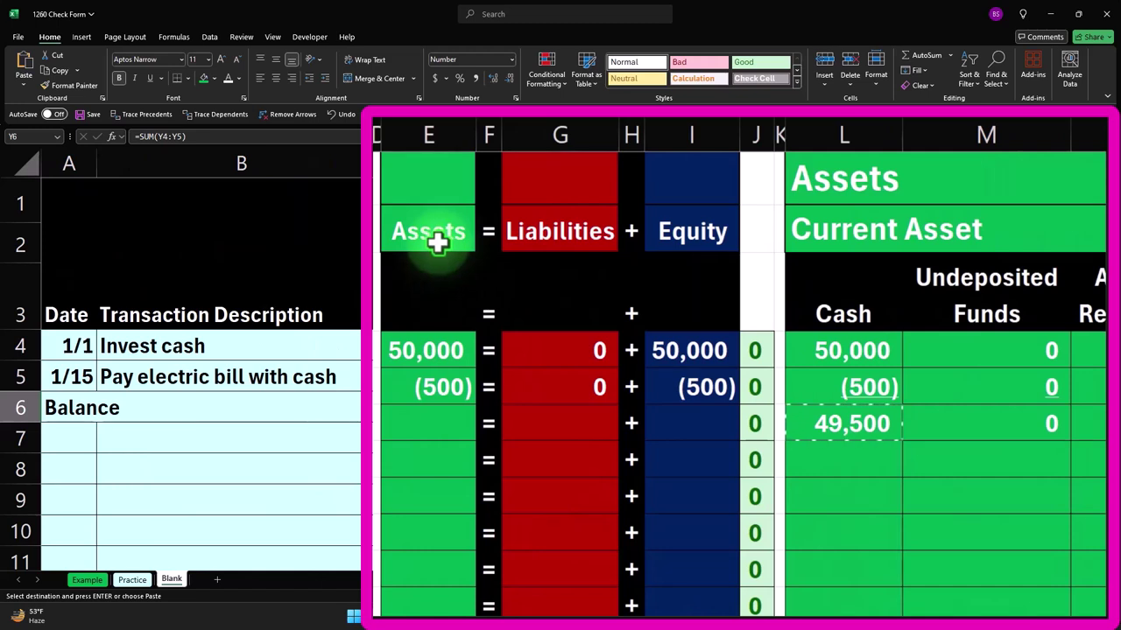
pyautogui.moveTo(663, 361); pyautogui.dragTo(679, 378)
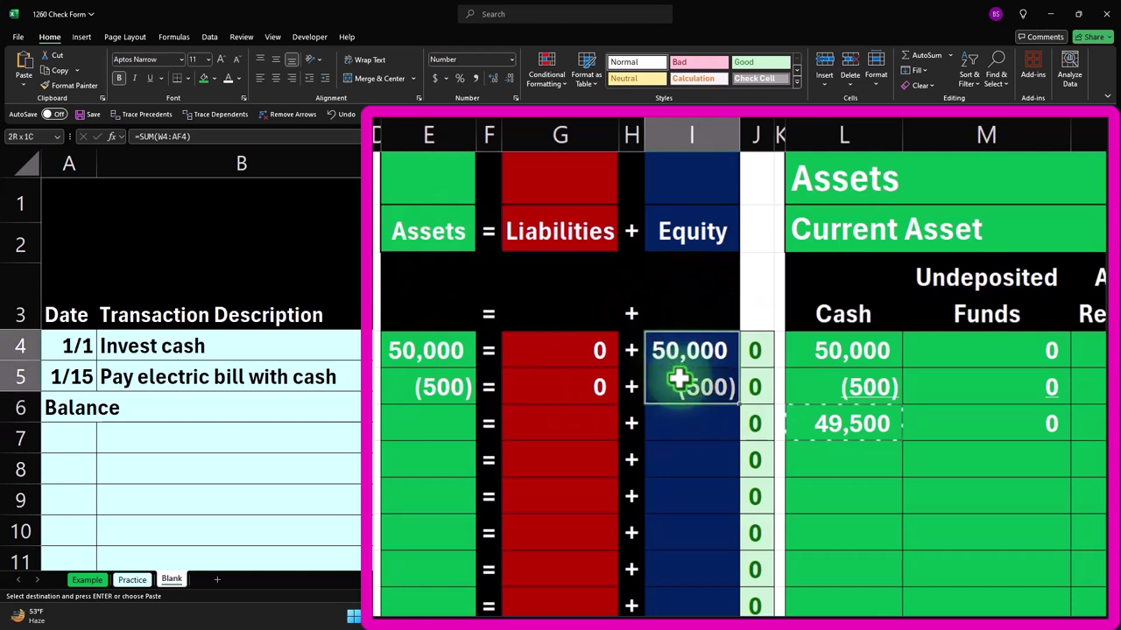
pyautogui.click(461, 393)
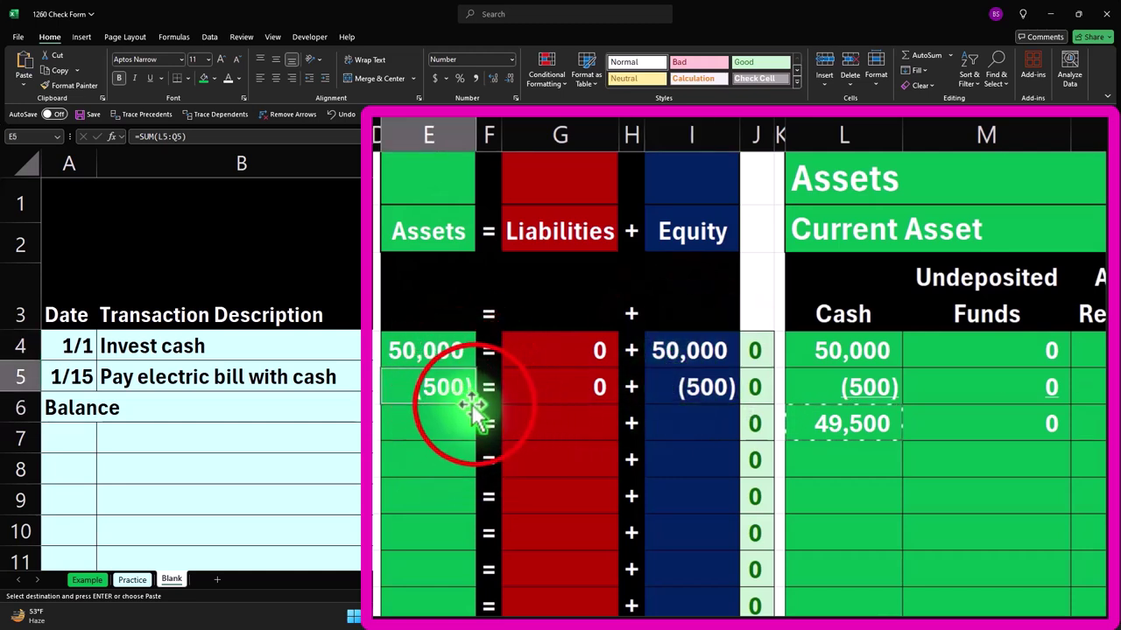
pyautogui.click(475, 424)
pyautogui.press('Return')
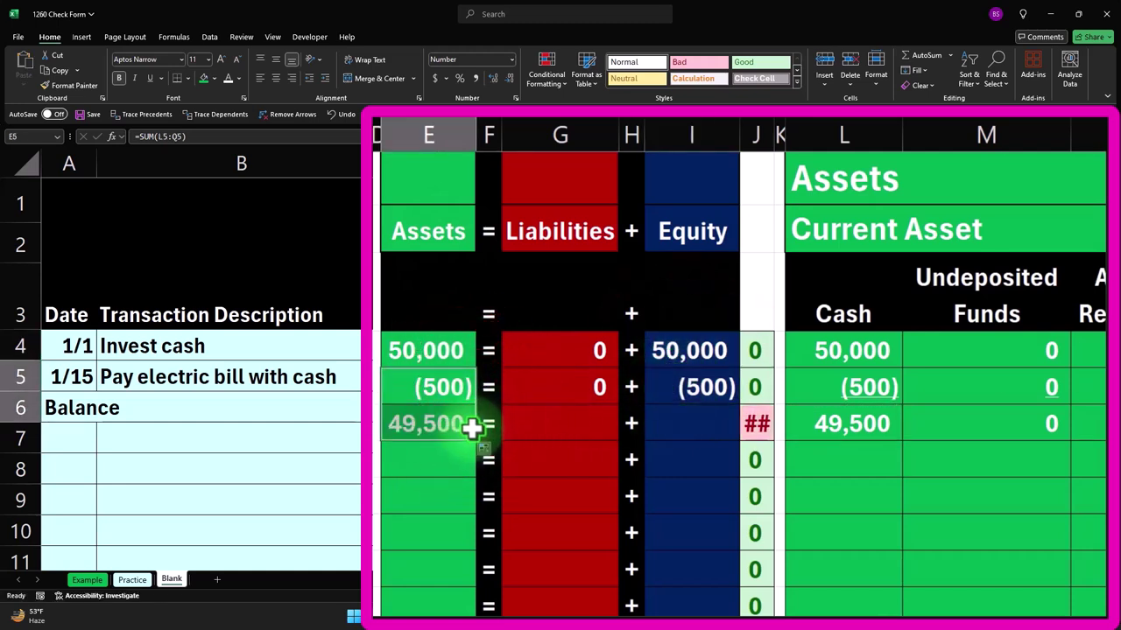
pyautogui.click(687, 388)
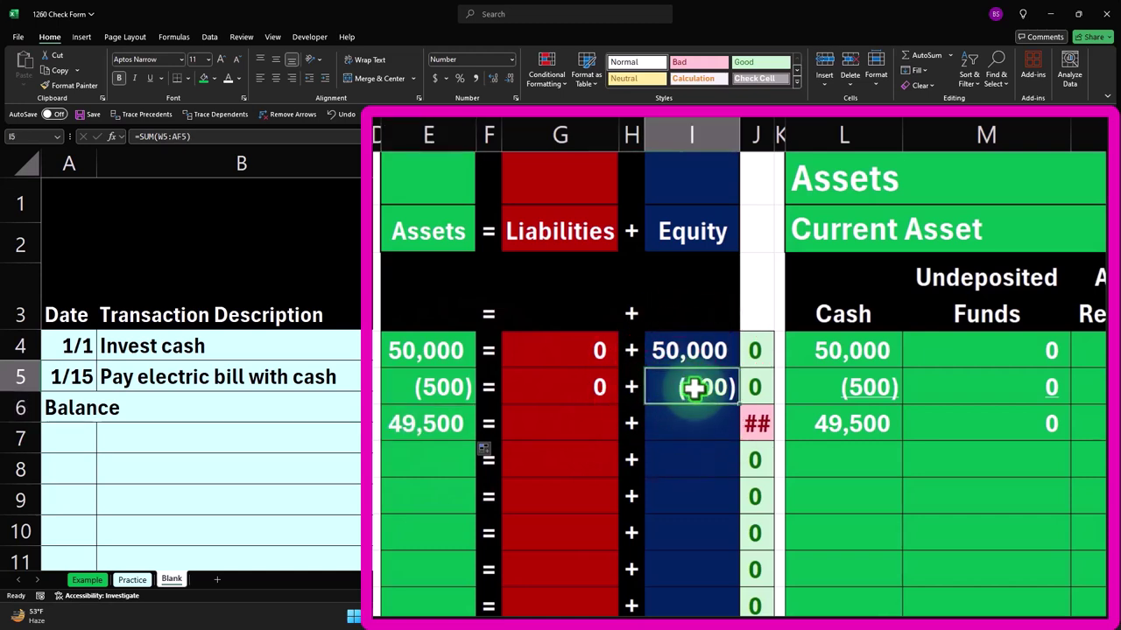
pyautogui.click(601, 385)
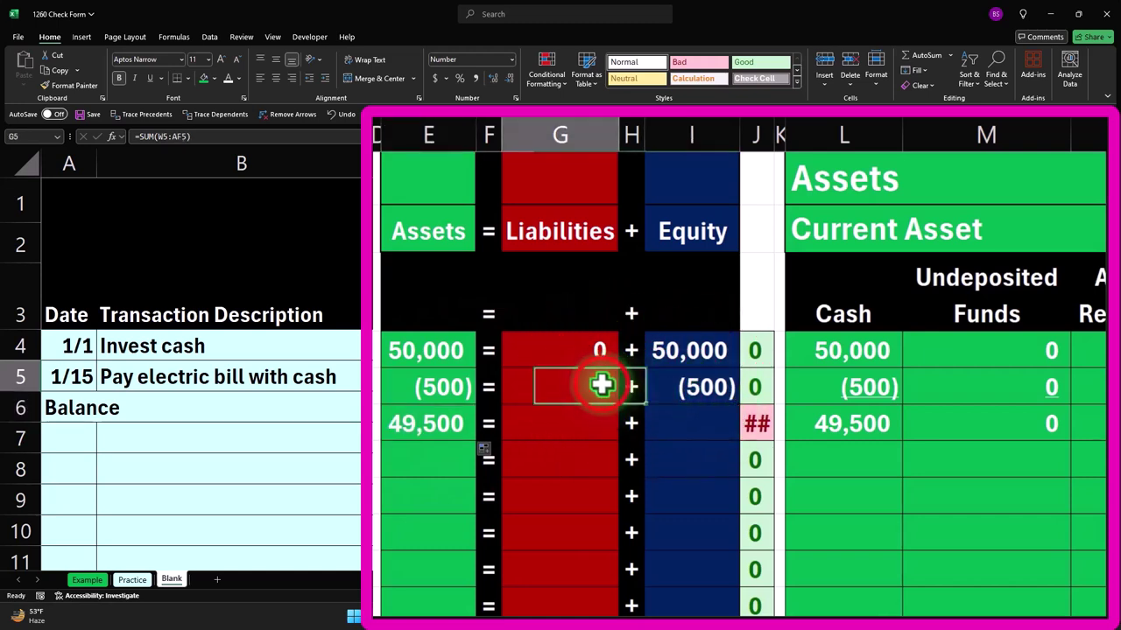
pyautogui.moveTo(618, 401); pyautogui.dragTo(620, 429)
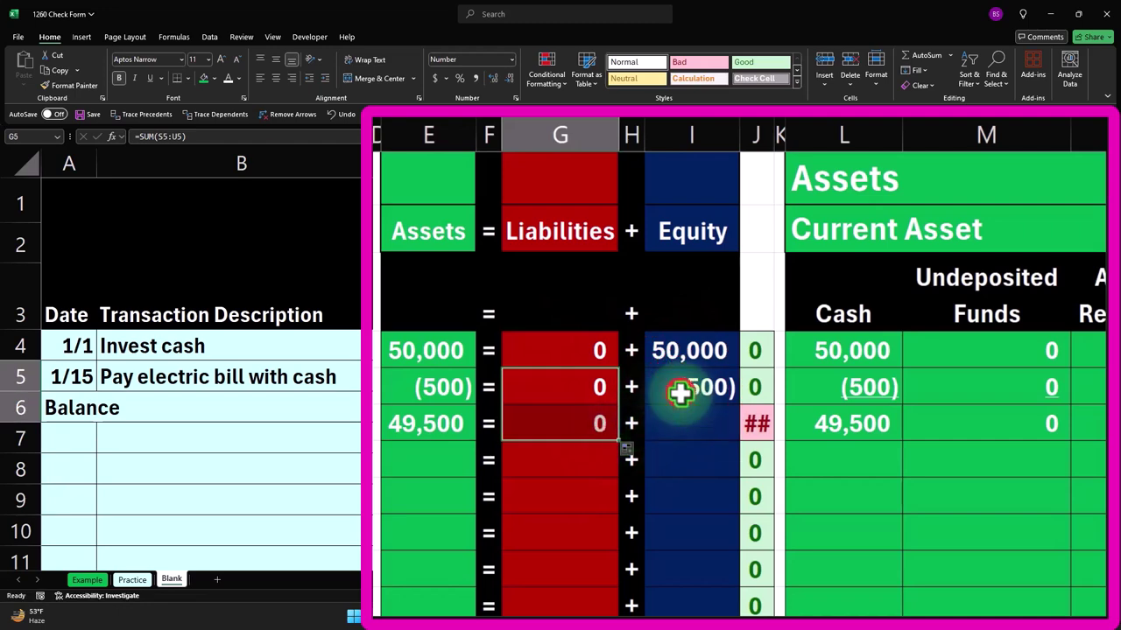
pyautogui.click(681, 393)
pyautogui.moveTo(738, 401); pyautogui.dragTo(739, 431)
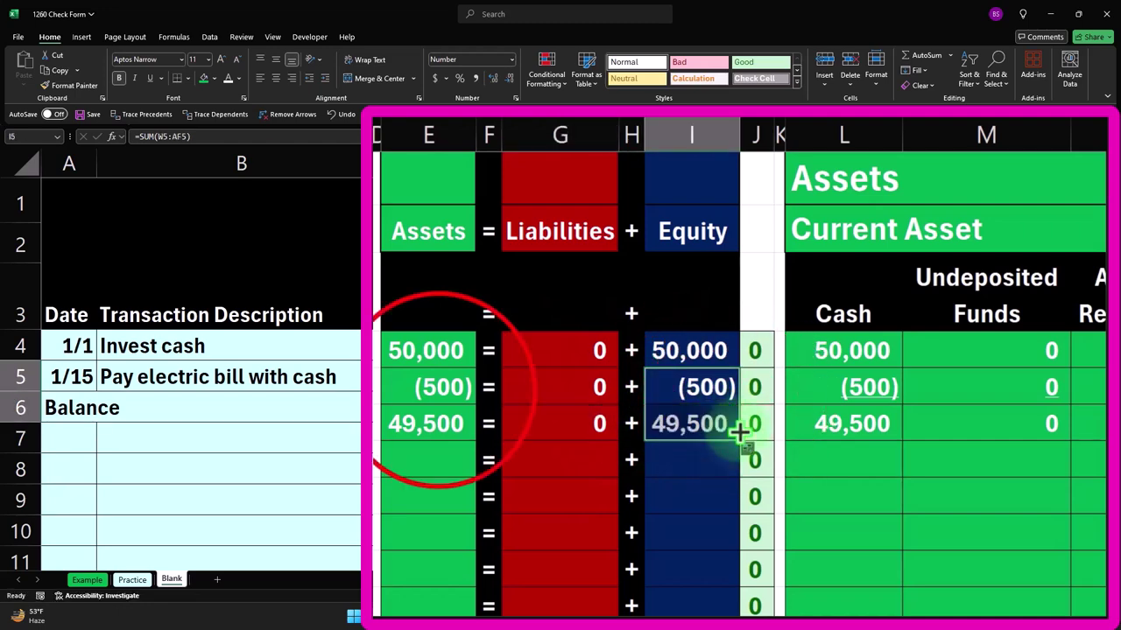
# Underline the 1/15 amounts in E5, G5 and I5
pyautogui.click(438, 388)
pyautogui.keyDown('ctrl'); pyautogui.click(528, 385); pyautogui.keyUp('ctrl')
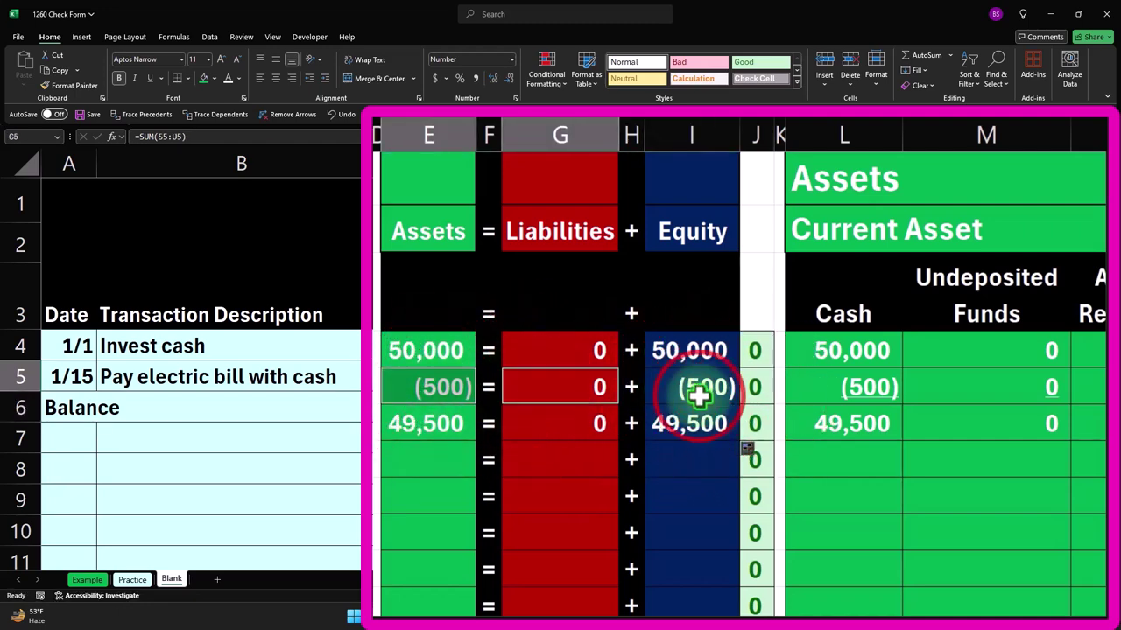
pyautogui.keyDown('ctrl'); pyautogui.click(698, 396); pyautogui.keyUp('ctrl')
pyautogui.click(150, 78)
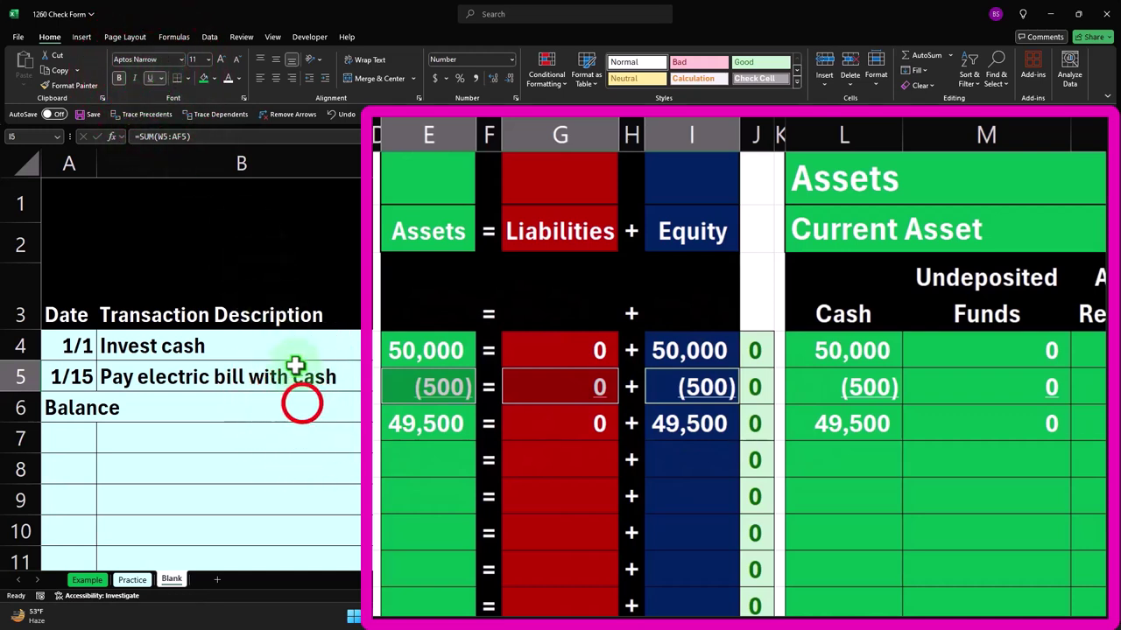
pyautogui.click(303, 404)
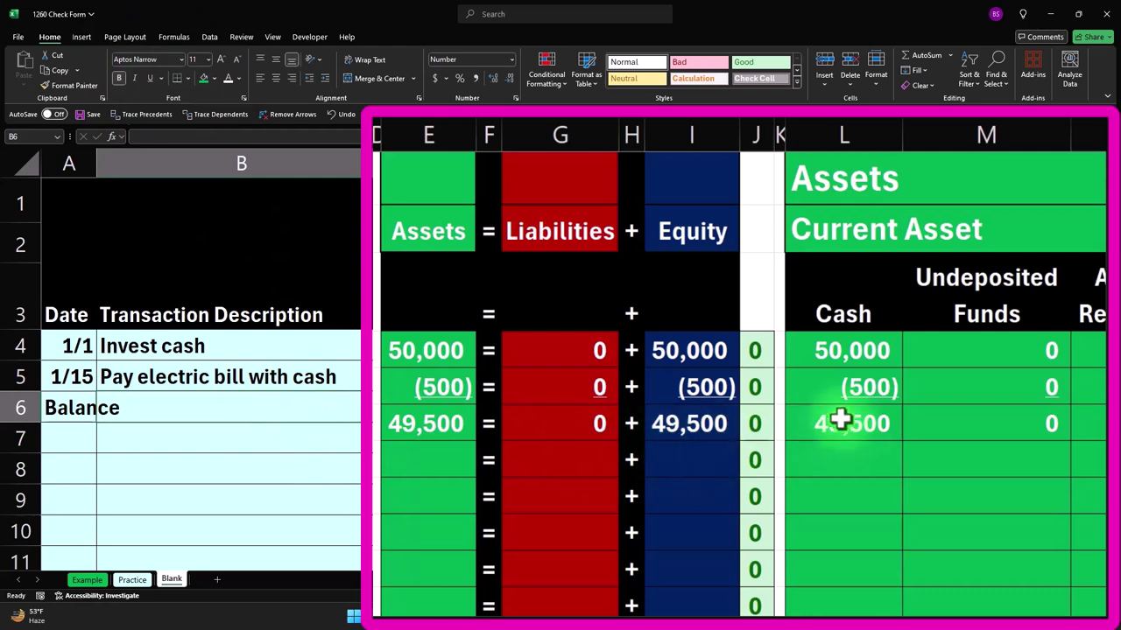
pyautogui.moveTo(767, 585); pyautogui.dragTo(980, 595)
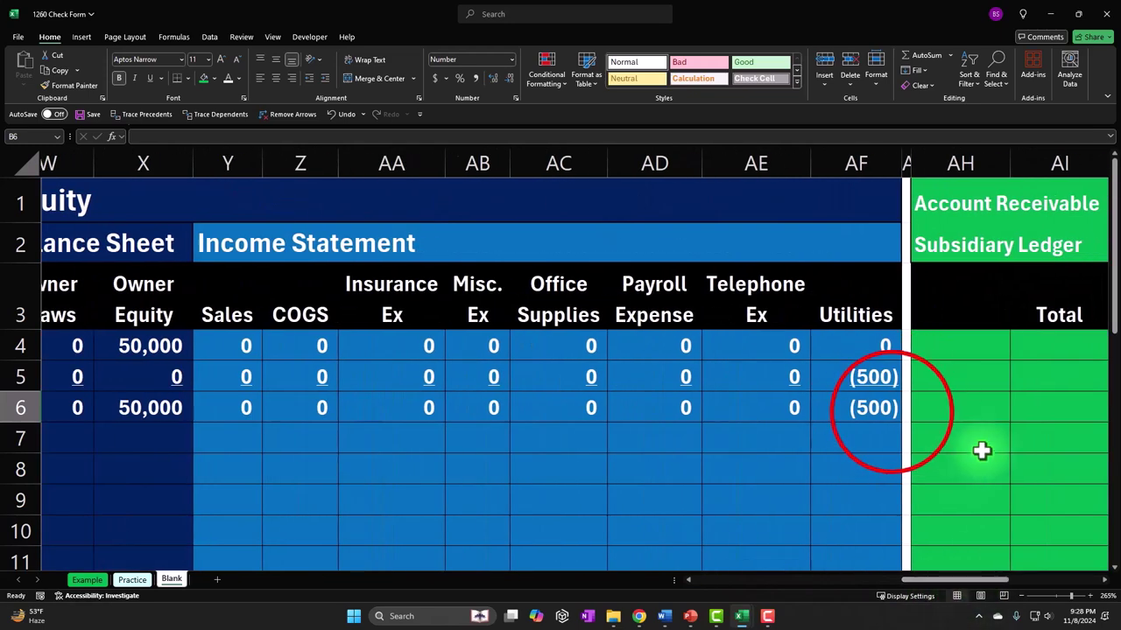
pyautogui.click(888, 408)
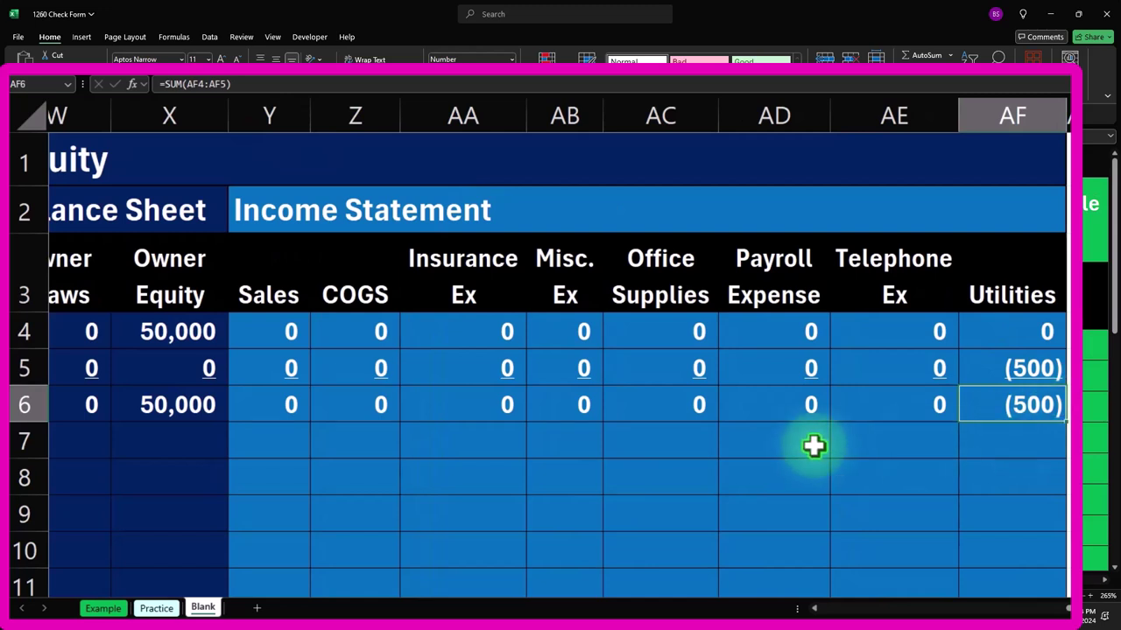
pyautogui.click(273, 408)
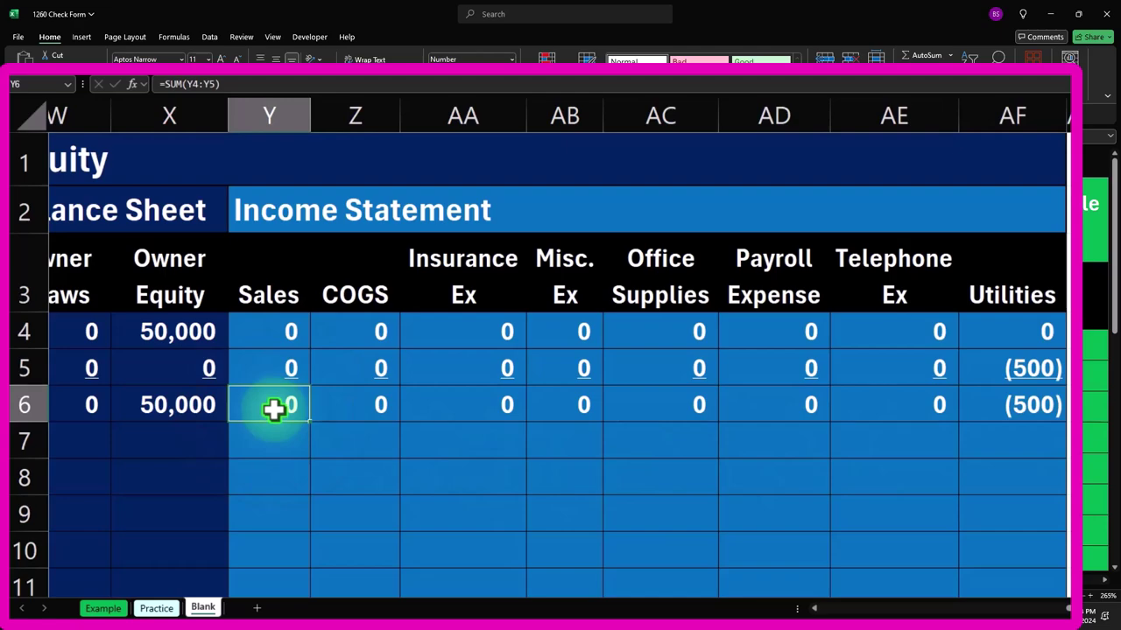
pyautogui.click(1039, 429)
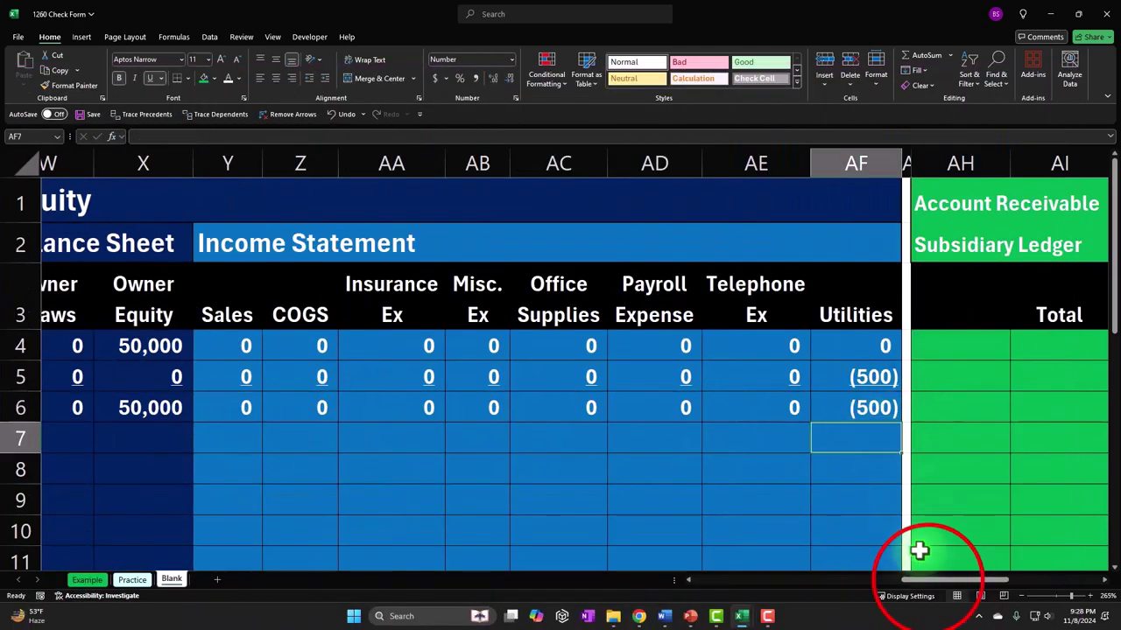
pyautogui.moveTo(924, 579); pyautogui.dragTo(700, 582)
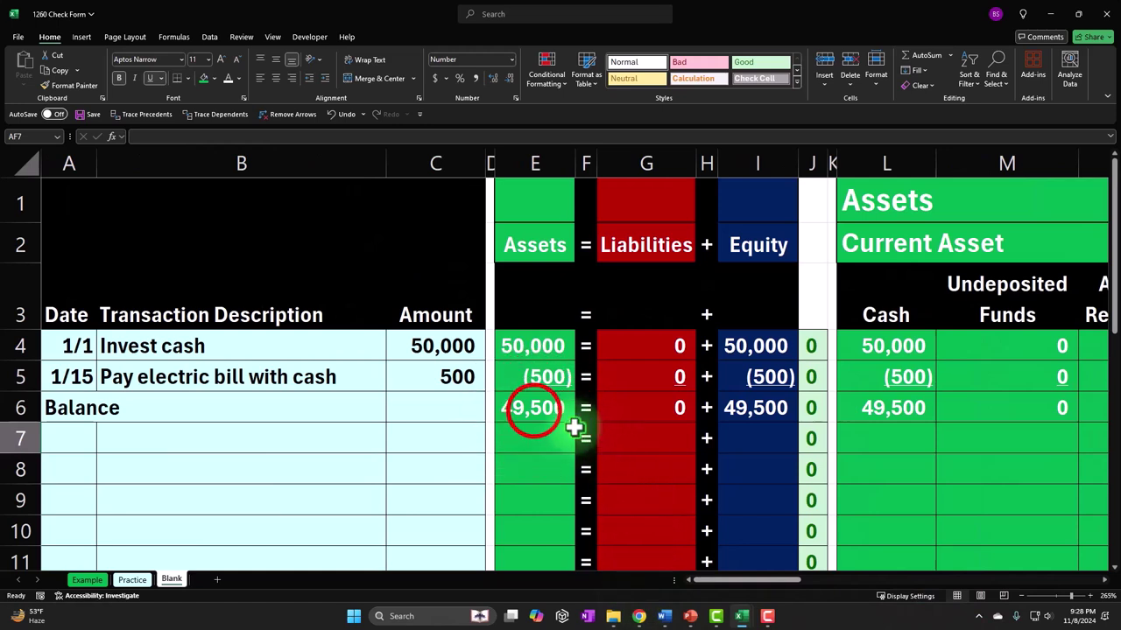
pyautogui.click(534, 410)
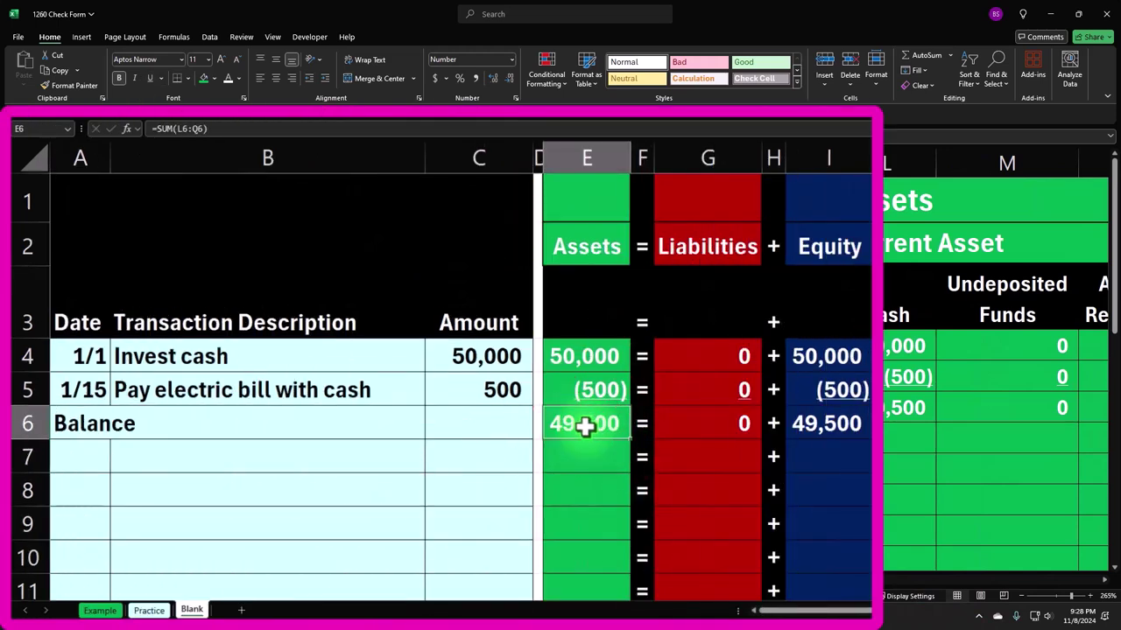
pyautogui.click(815, 427)
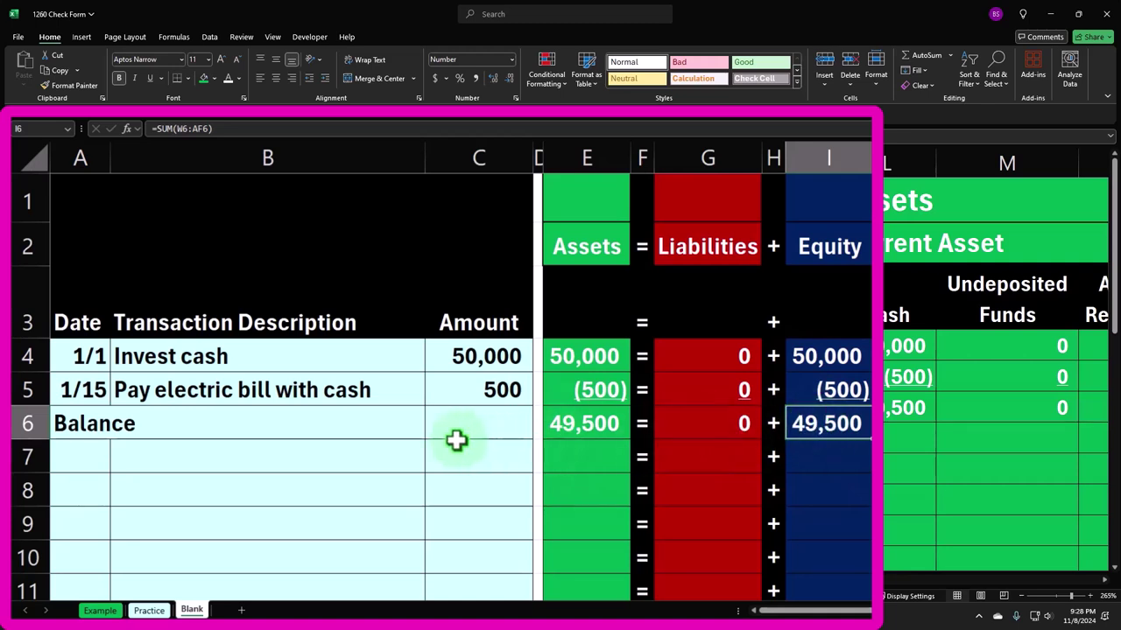
# Enter a 1/20 transaction in row 7 described as 'Buy furniture for cash'
pyautogui.click(94, 452)
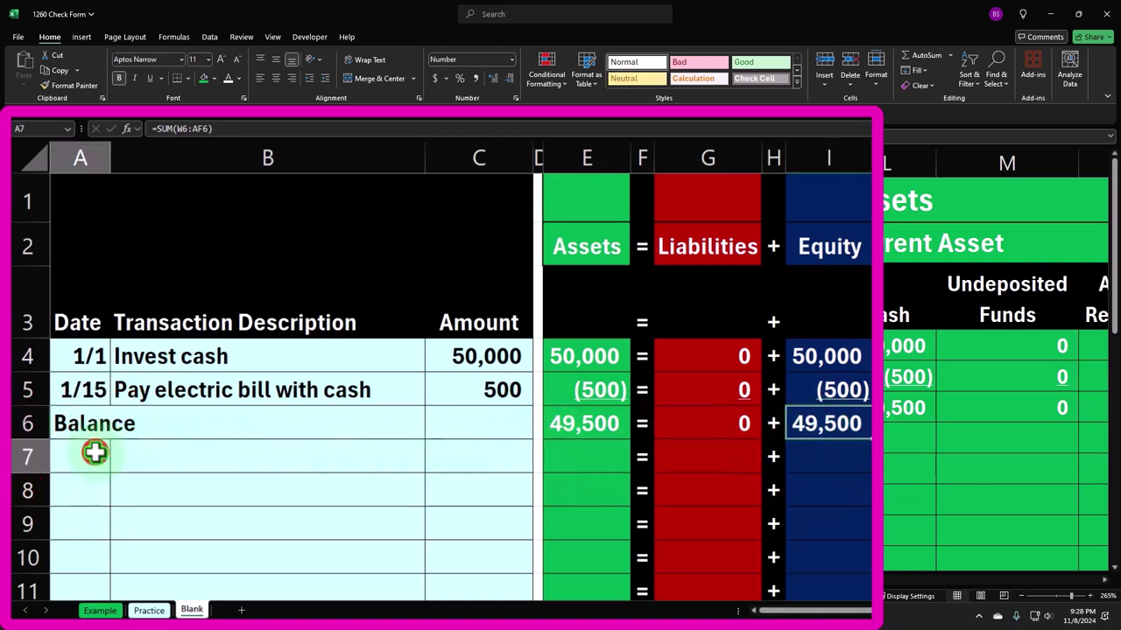
pyautogui.write('1')
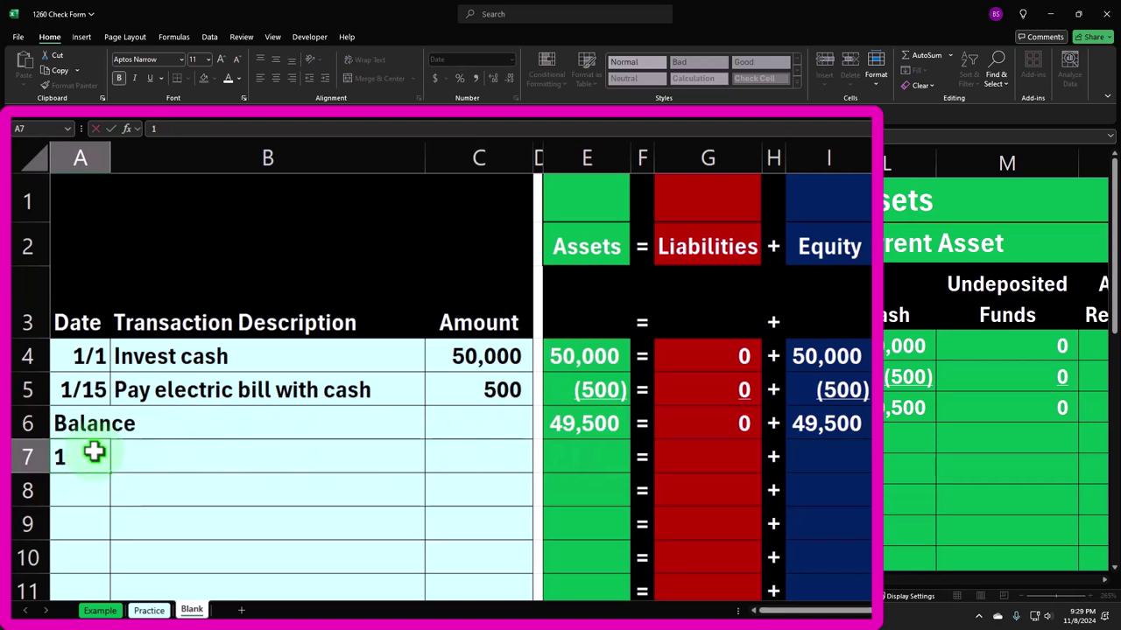
pyautogui.write('8/20')
pyautogui.press('Tab')
pyautogui.write('Bu')
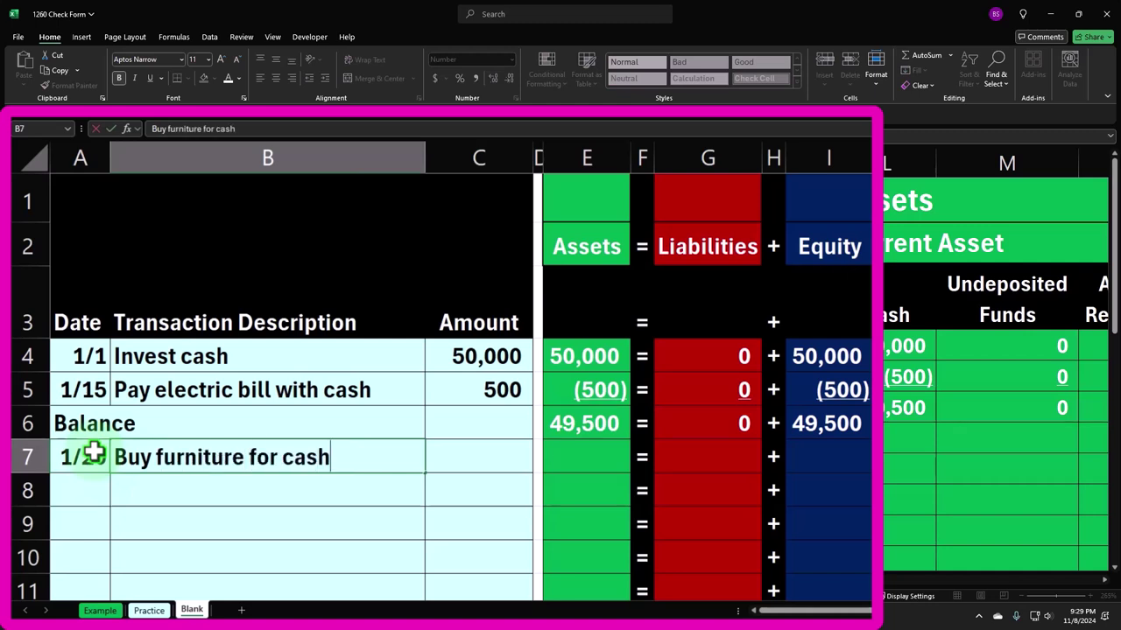
pyautogui.write('y furniture for cash')
pyautogui.press('Tab')
pyautogui.press('Tab')
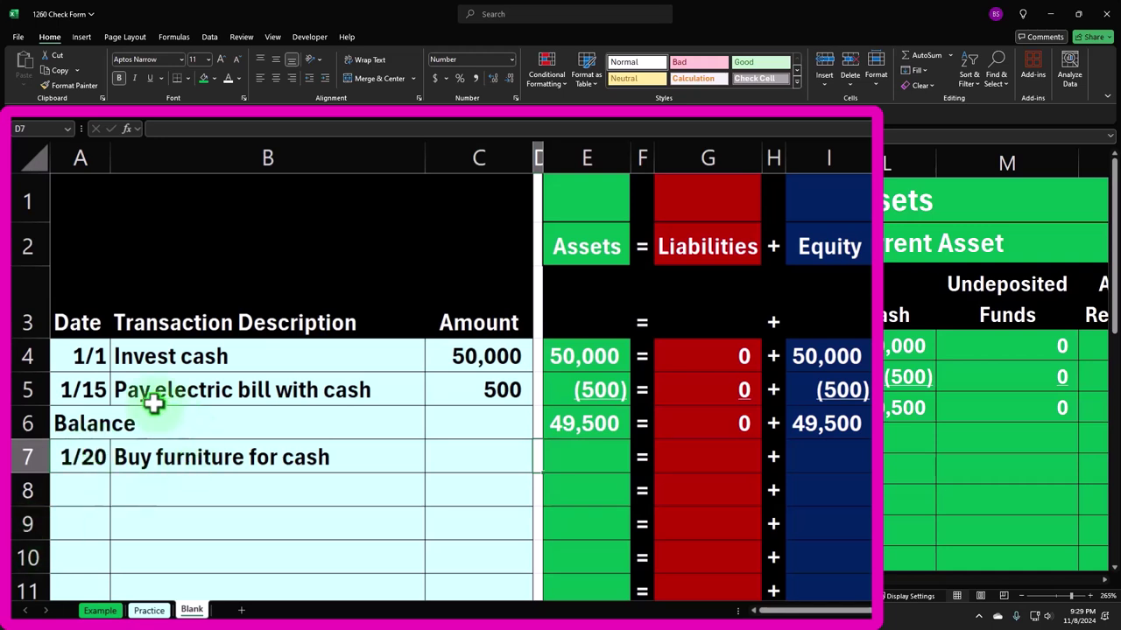
pyautogui.click(340, 391)
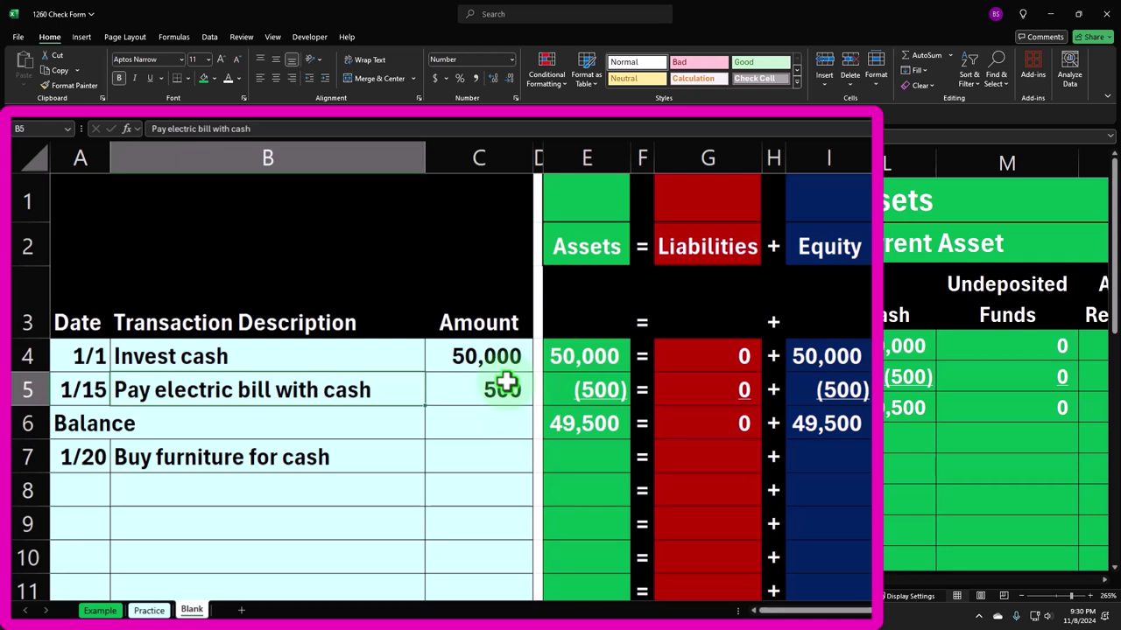
pyautogui.click(318, 453)
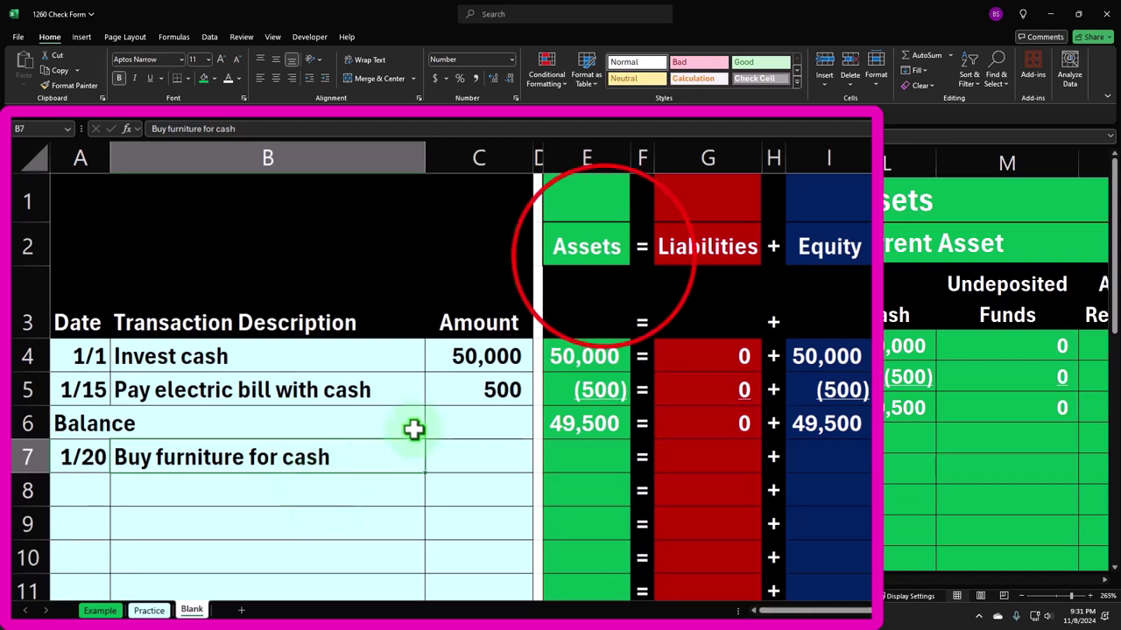
pyautogui.click(602, 254)
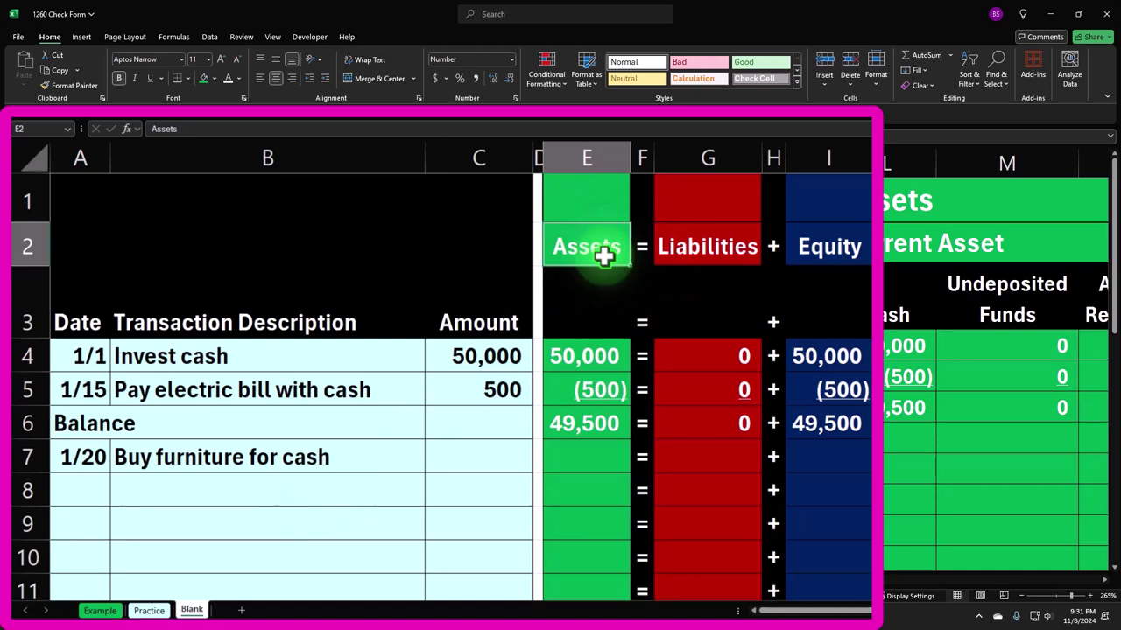
pyautogui.click(577, 450)
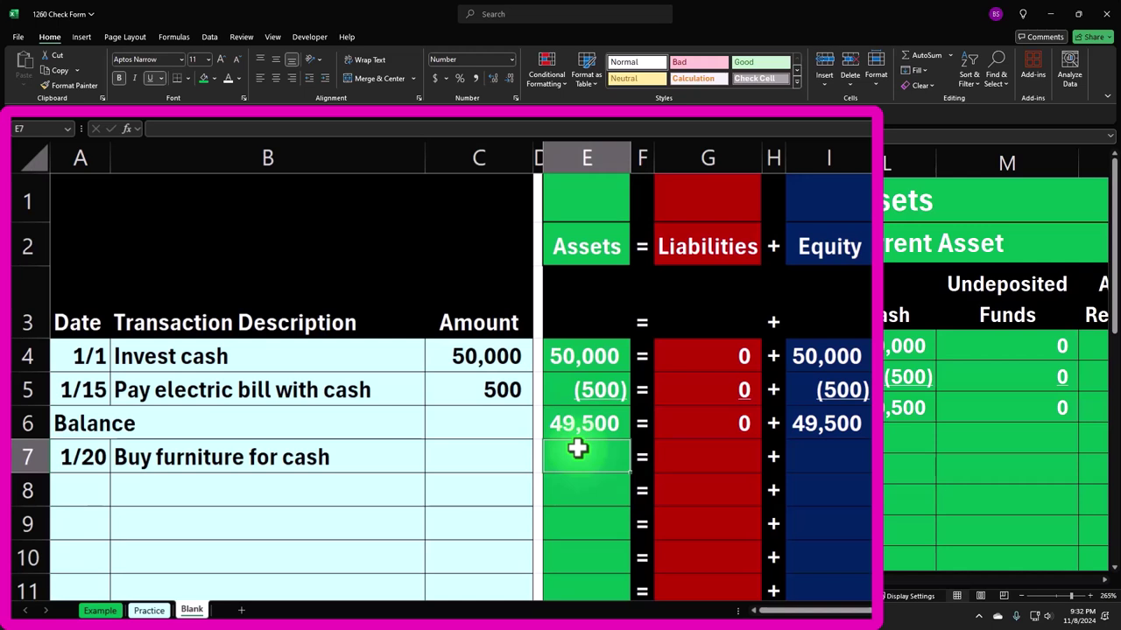
# Enter 1,000 as the furniture purchase amount in C7
pyautogui.press('Right')
pyautogui.press('Right')
pyautogui.press('Right')
pyautogui.press('Left')
pyautogui.press('Left')
pyautogui.press('Left')
pyautogui.press('Left')
pyautogui.press('Left')
pyautogui.write('1000')
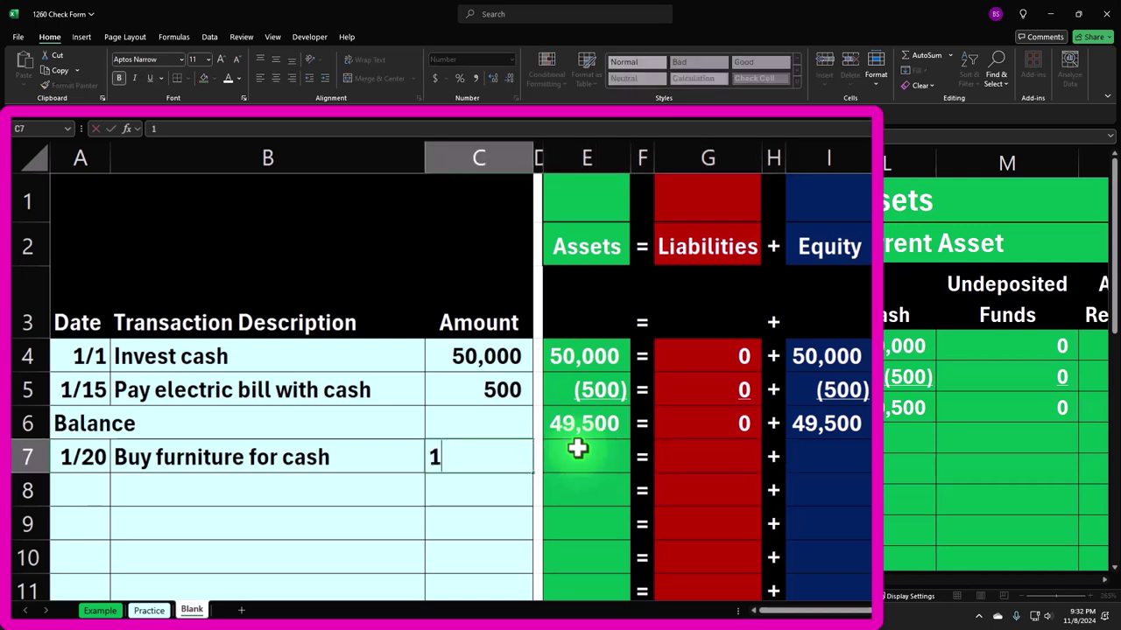
pyautogui.press('Return')
# Post the purchase to Cash in L7 as =-C7, showing (1,000)
pyautogui.press('Right')
pyautogui.press('Right')
pyautogui.press('Right')
pyautogui.press('Right')
pyautogui.press('Right')
pyautogui.press('Right')
pyautogui.press('Right')
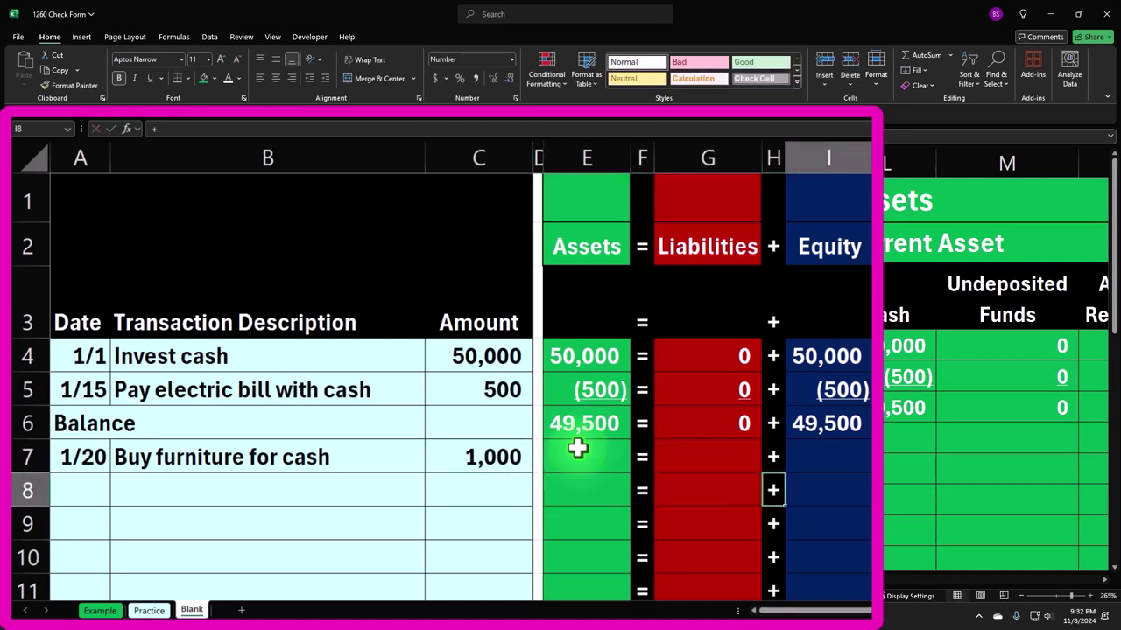
pyautogui.press('Up')
pyautogui.write('=-')
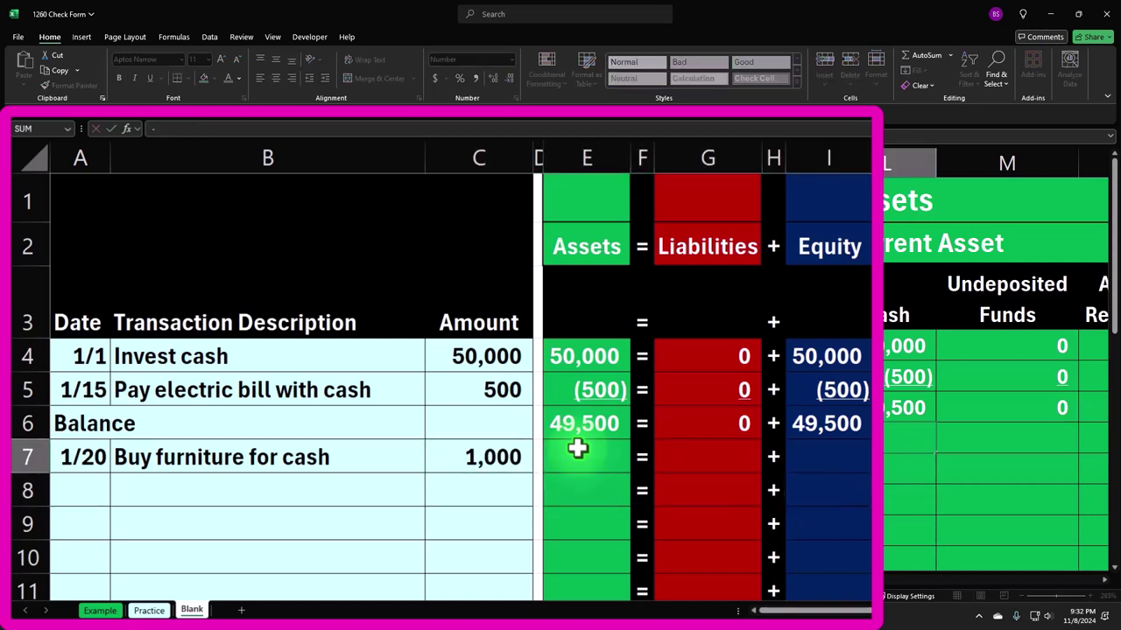
pyautogui.press('Left')
pyautogui.press('Left')
pyautogui.press('Left')
pyautogui.press('Left')
pyautogui.press('Left')
pyautogui.press('Left')
pyautogui.press('Left')
pyautogui.press('Return')
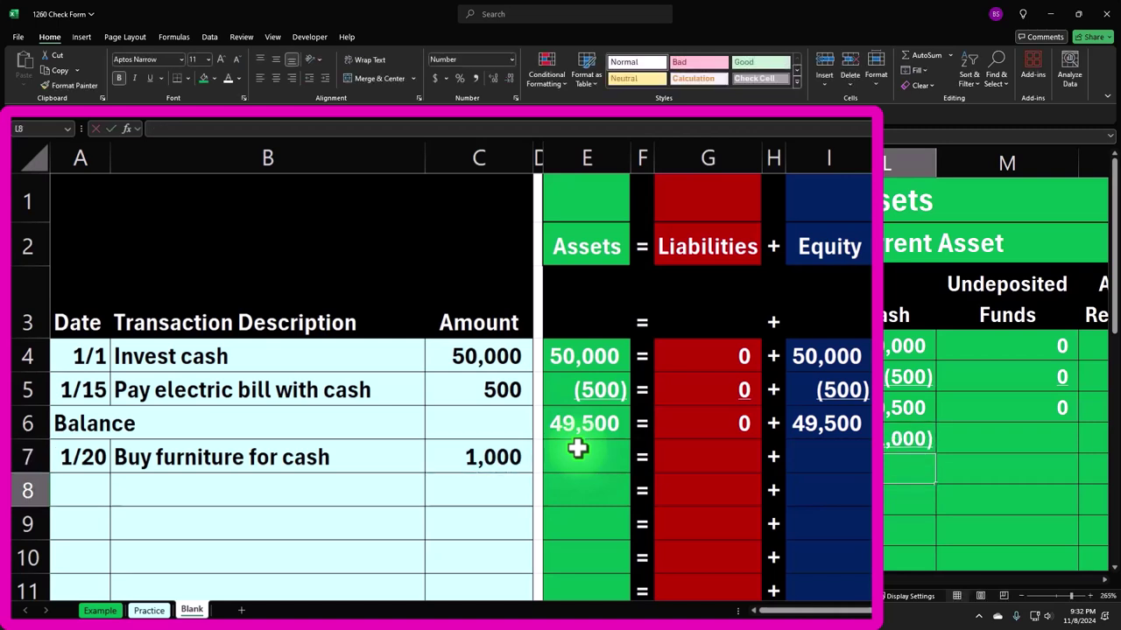
pyautogui.click(818, 454)
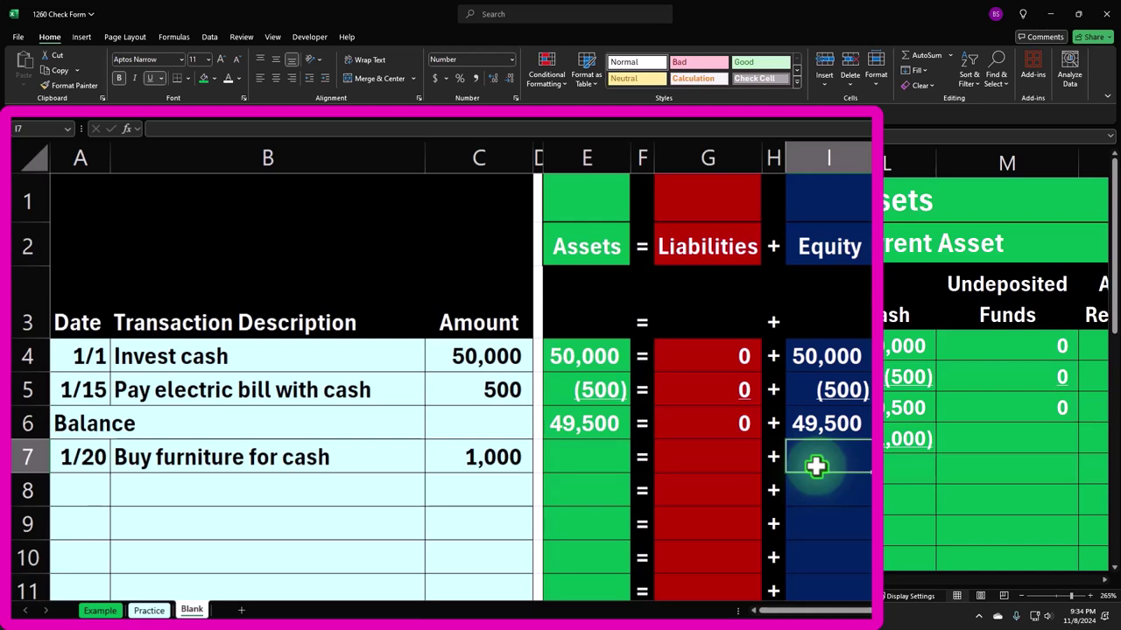
pyautogui.press('Left')
pyautogui.press('Left')
pyautogui.press('Left')
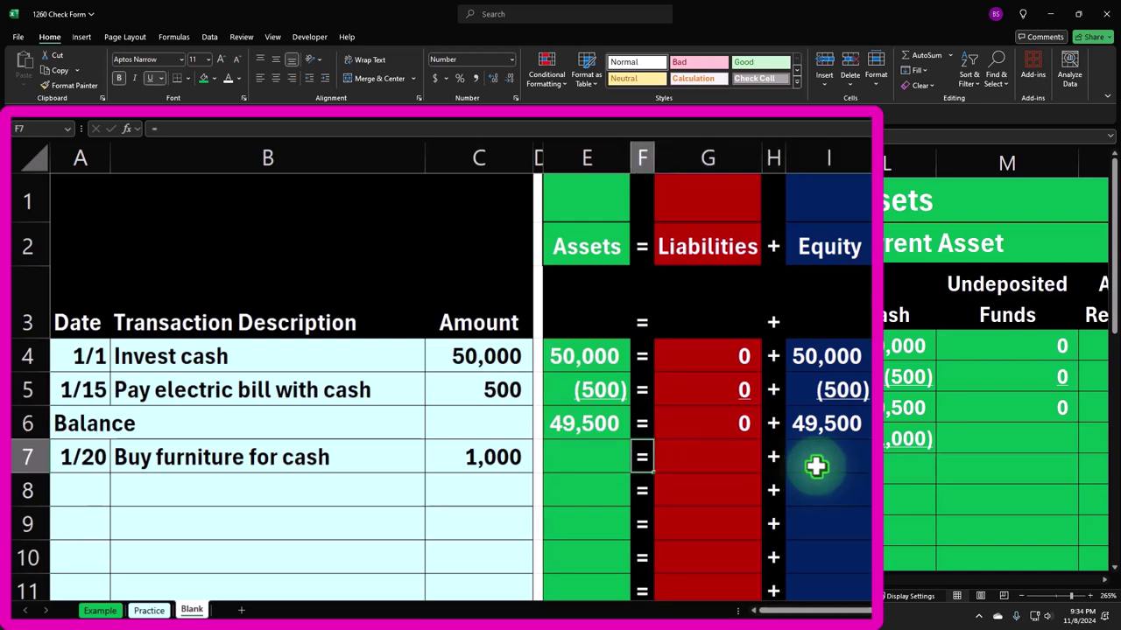
pyautogui.press('Right')
pyautogui.press('Right')
pyautogui.press('Right')
pyautogui.press('Right')
pyautogui.press('Right')
pyautogui.press('Right')
pyautogui.press('Right')
pyautogui.press('Right')
pyautogui.press('Right')
pyautogui.press('Right')
pyautogui.press('Right')
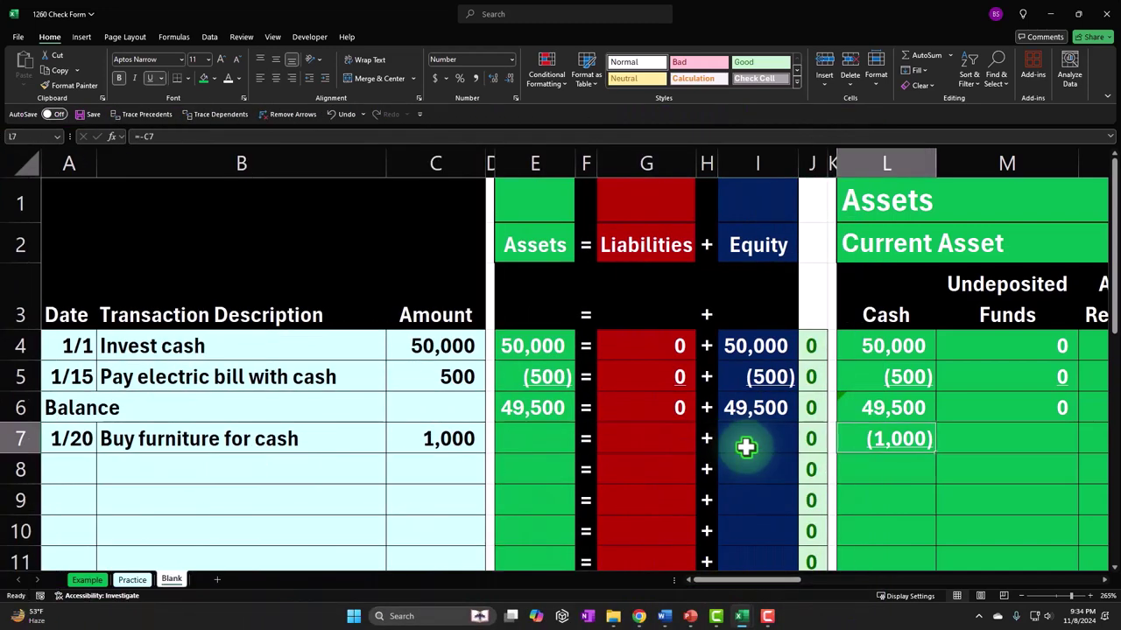
# Post 1,000 to Furniture & Equipment in row 7 with a formula referencing C7
pyautogui.press('Right')
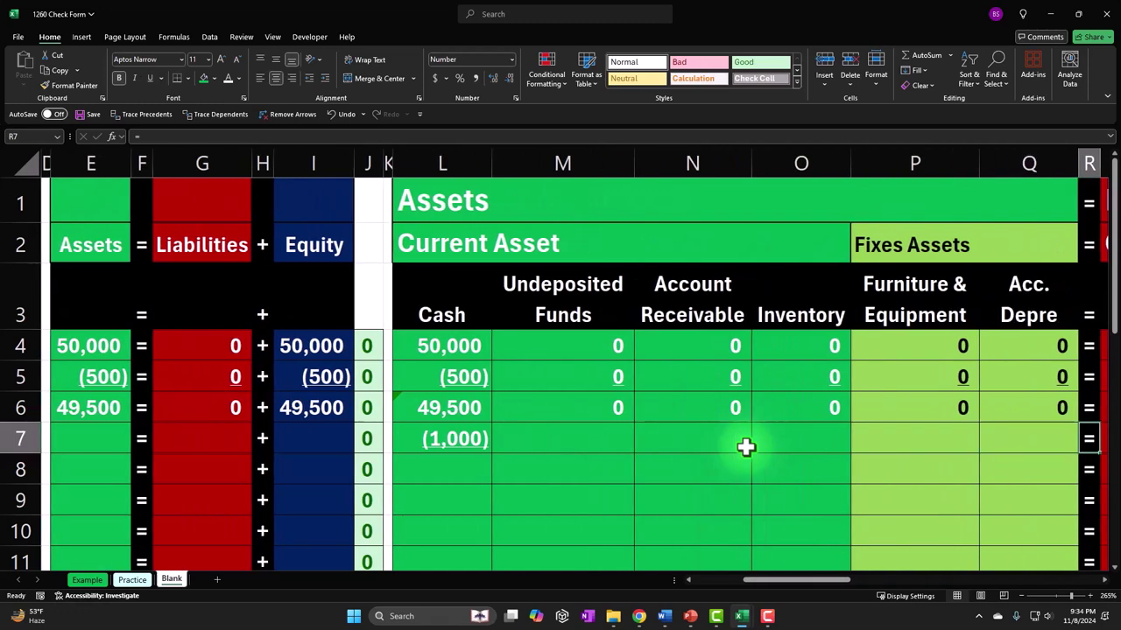
pyautogui.press('Left')
pyautogui.press('Left')
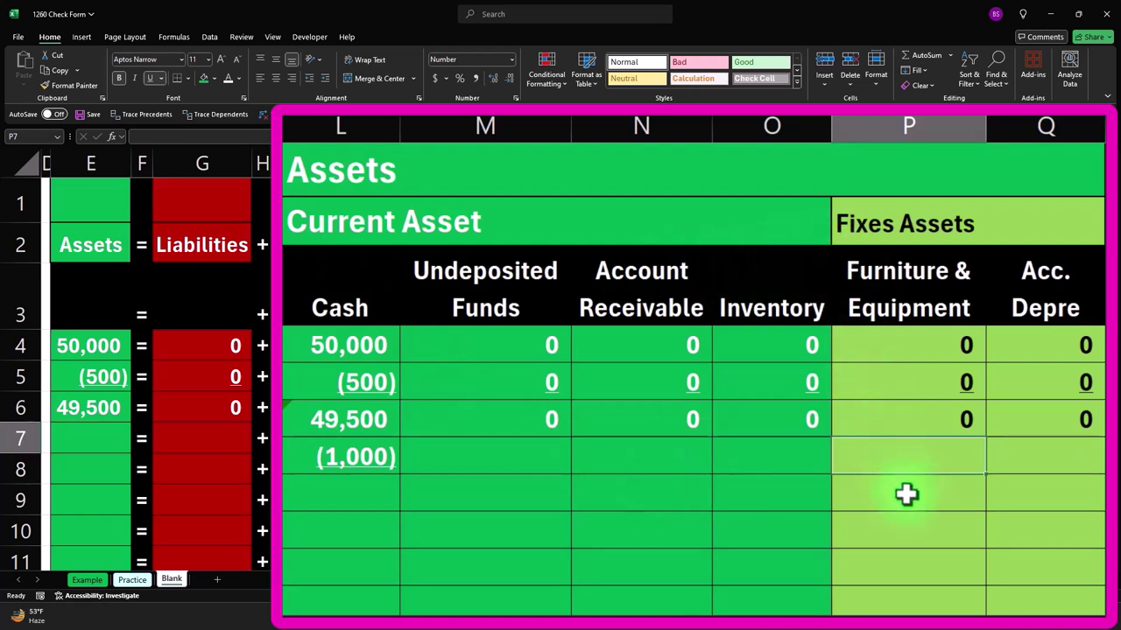
pyautogui.write('=')
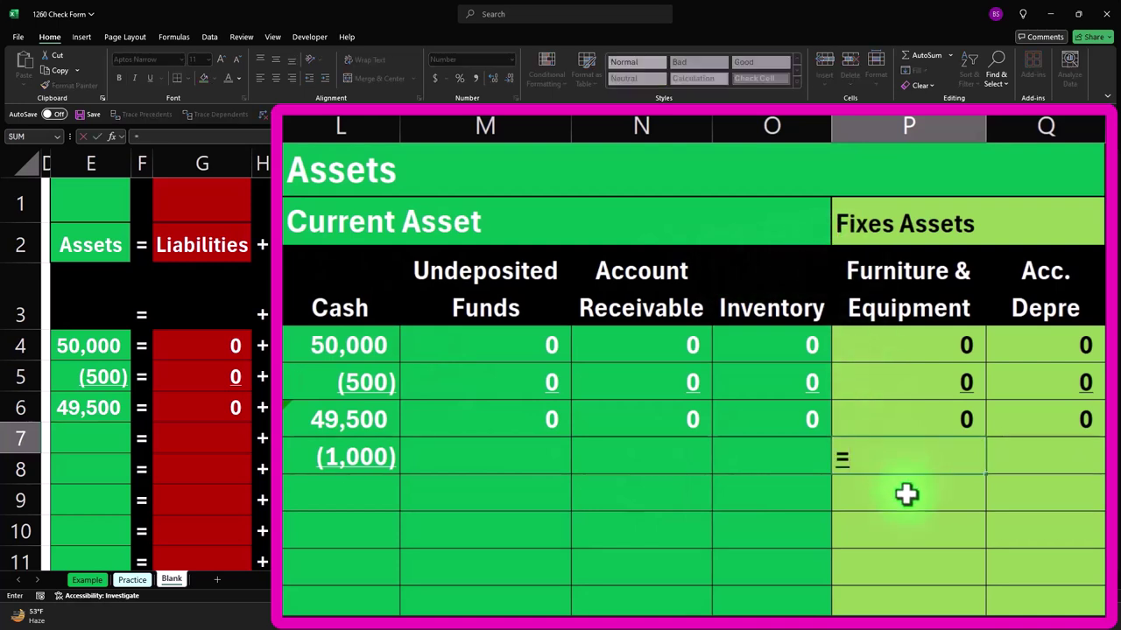
pyautogui.press('Left')
pyautogui.press('Left')
pyautogui.press('Left')
pyautogui.press('Left')
pyautogui.press('Left')
pyautogui.press('Left')
pyautogui.press('Left')
pyautogui.press('Left')
pyautogui.press('Left')
pyautogui.press('Left')
pyautogui.press('Left')
pyautogui.press('Left')
pyautogui.press('Left')
pyautogui.press('Left')
pyautogui.press('Left')
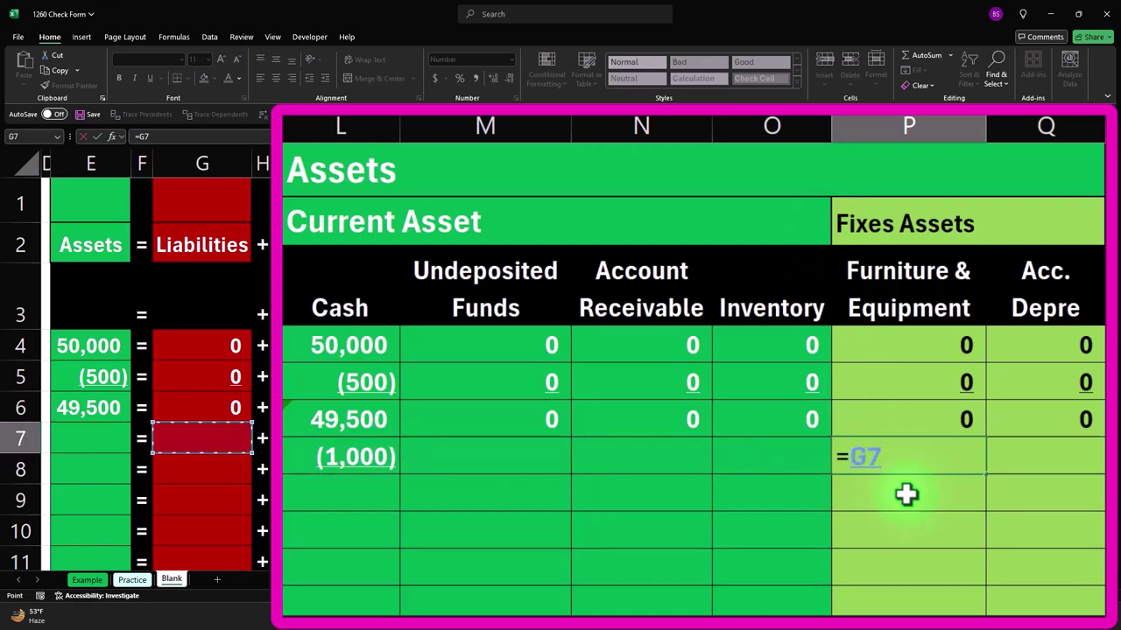
pyautogui.press('Right')
pyautogui.press('Right')
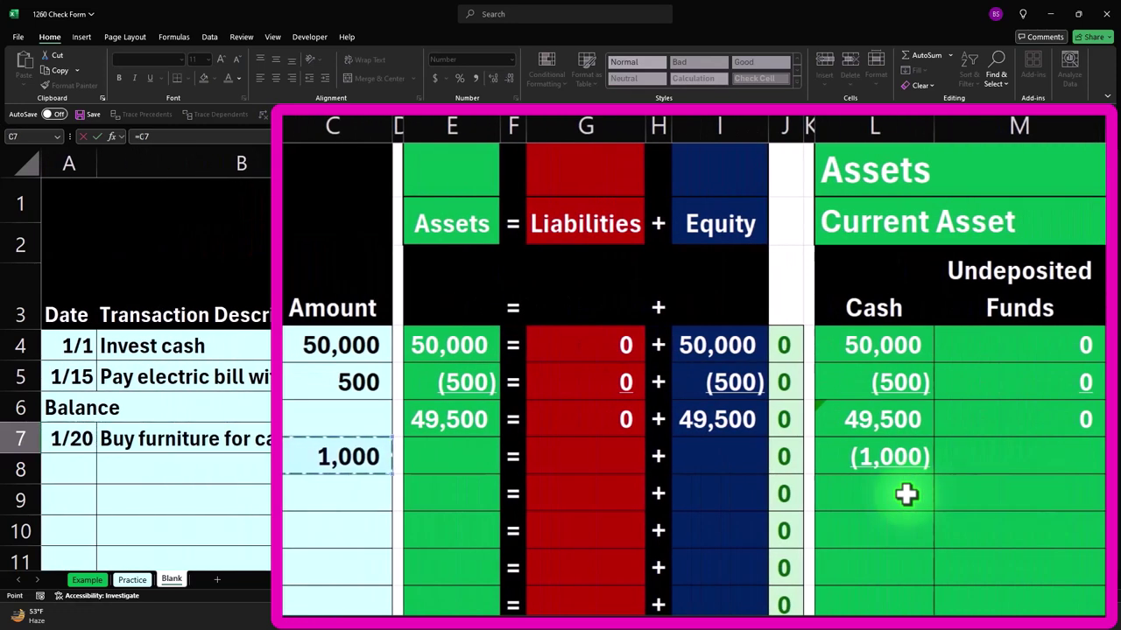
pyautogui.press('Return')
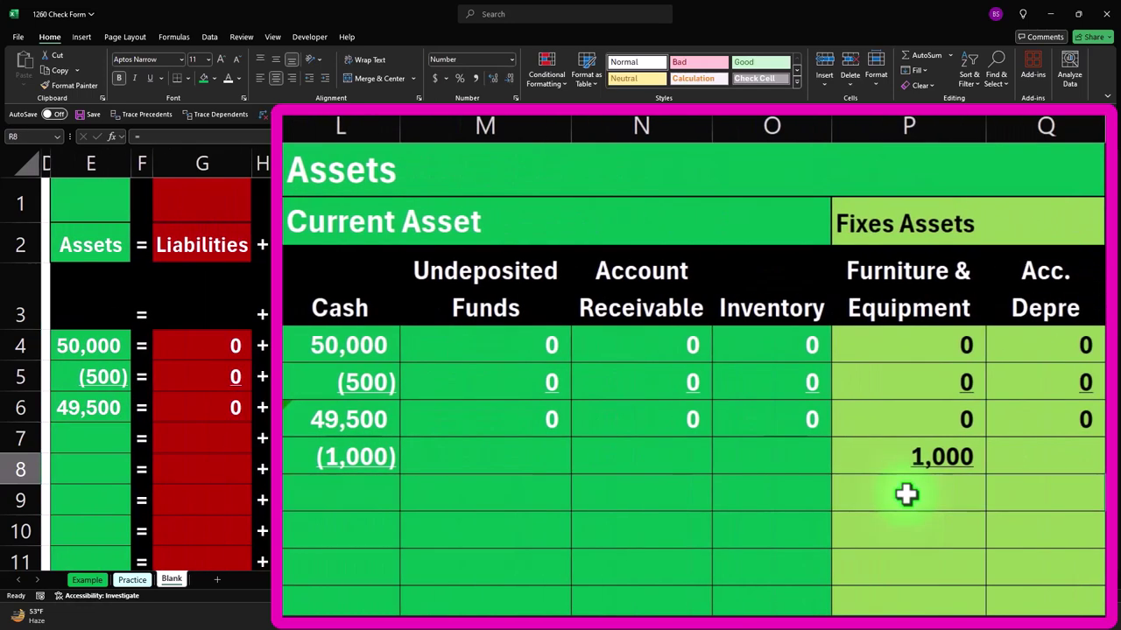
# Fill the remaining row 7 account columns, Undeposited Funds through Utilities, with 0
pyautogui.press('Left')
pyautogui.press('Left')
pyautogui.press('Left')
pyautogui.press('Left')
pyautogui.press('Left')
pyautogui.press('Up')
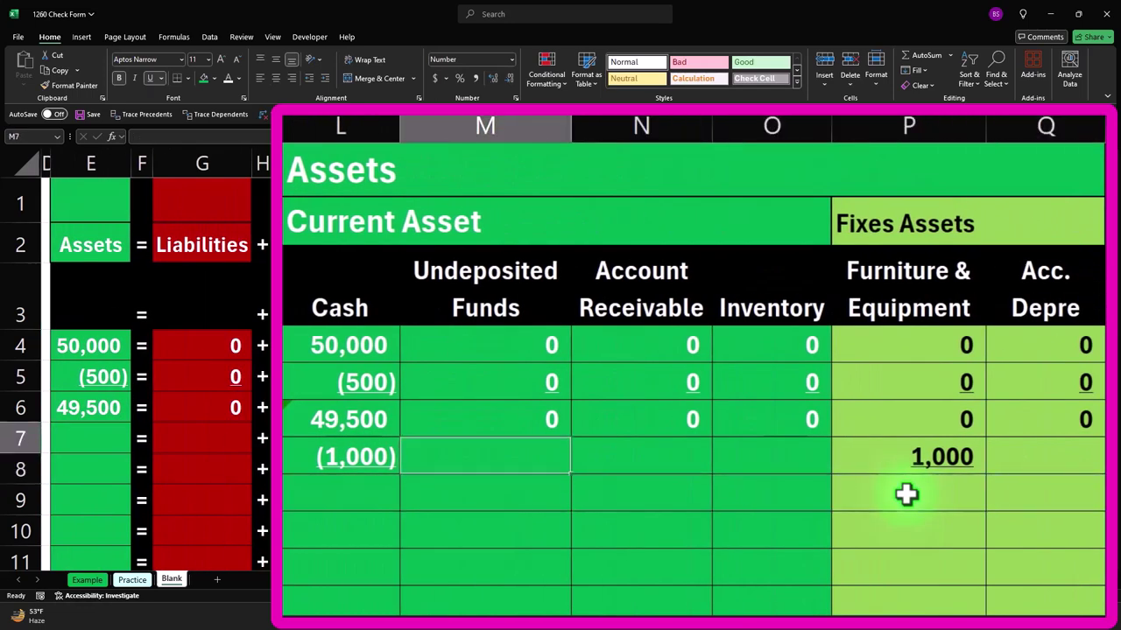
pyautogui.write('0')
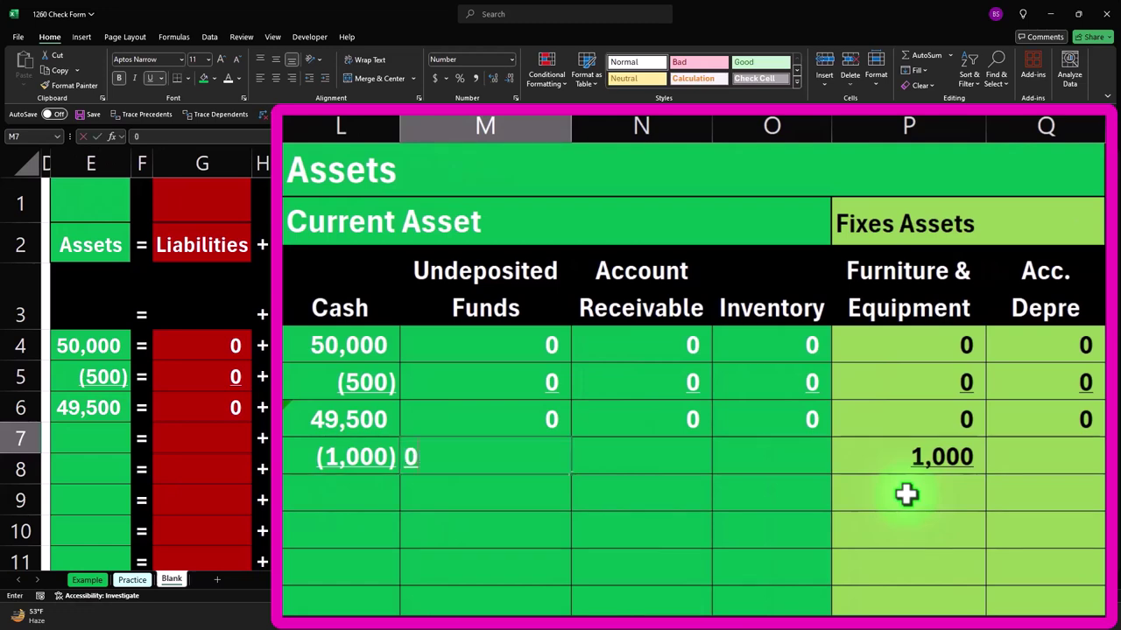
pyautogui.press('Tab')
pyautogui.write('0')
pyautogui.press('Tab')
pyautogui.write('0')
pyautogui.press('Tab')
pyautogui.press('Tab')
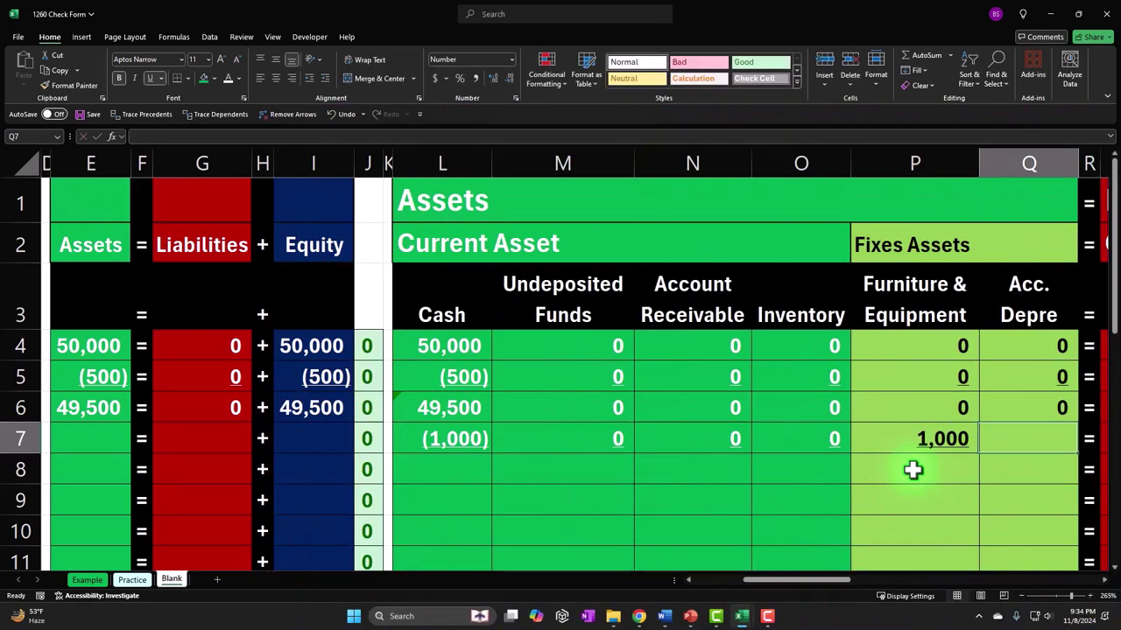
pyautogui.write('0')
pyautogui.press('Tab')
pyautogui.press('Tab')
pyautogui.write('0')
pyautogui.press('Tab')
pyautogui.write('0')
pyautogui.press('Tab')
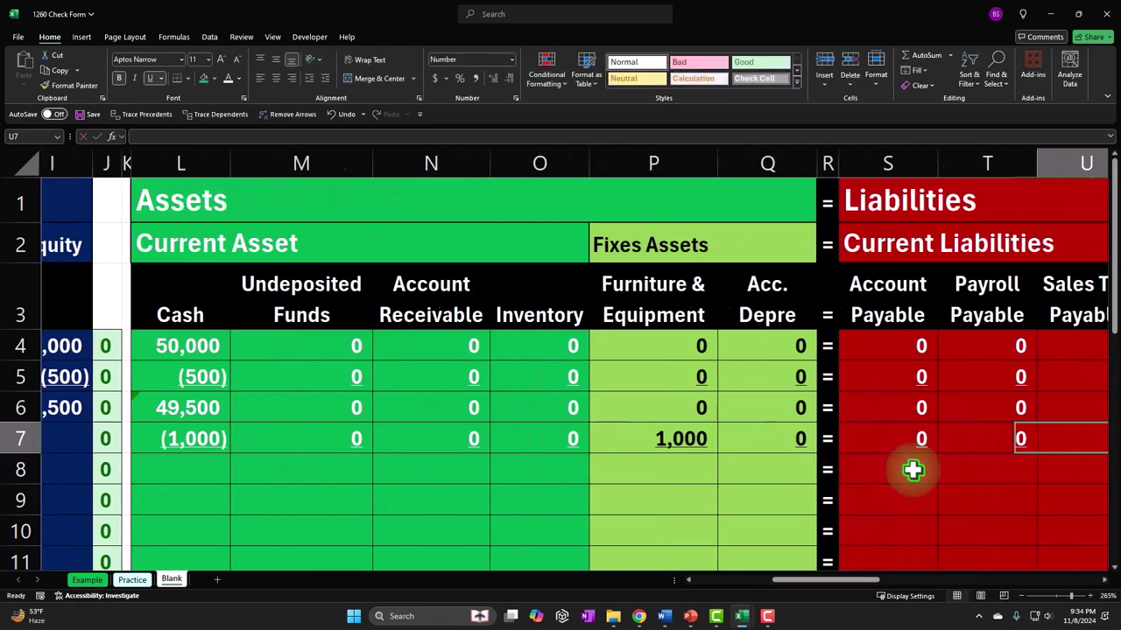
pyautogui.write('0')
pyautogui.press('Tab')
pyautogui.press('Tab')
pyautogui.write('0')
pyautogui.press('Tab')
pyautogui.write('0')
pyautogui.press('Tab')
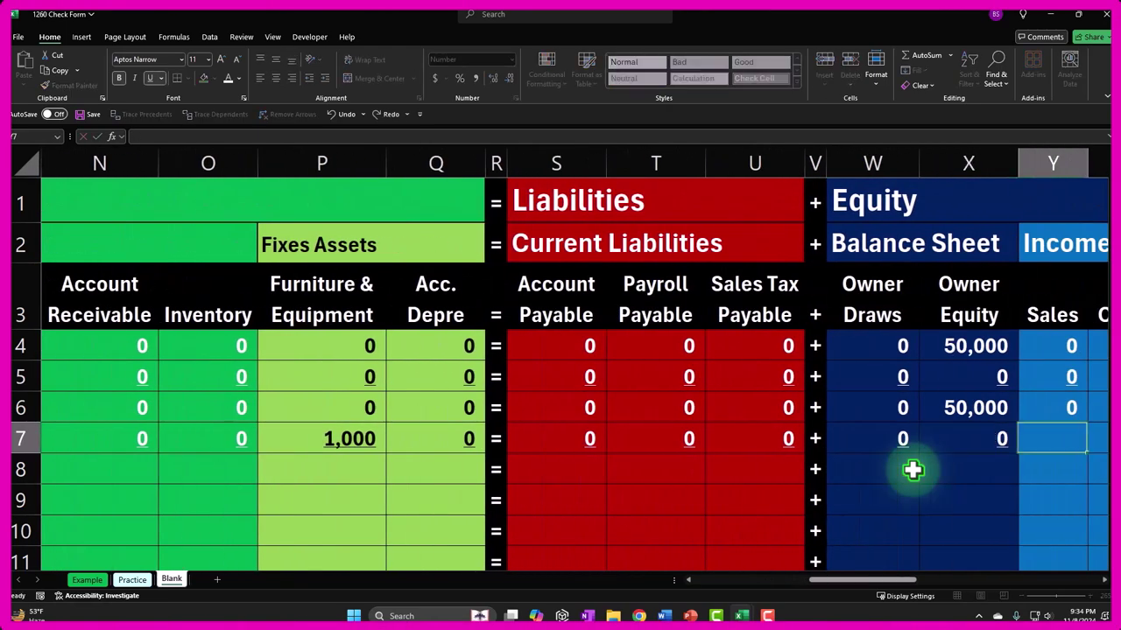
pyautogui.write('0')
pyautogui.press('Tab')
pyautogui.write('0')
pyautogui.press('Tab')
pyautogui.write('0')
pyautogui.press('Tab')
pyautogui.write('0')
pyautogui.press('Tab')
pyautogui.write('0')
pyautogui.press('Tab')
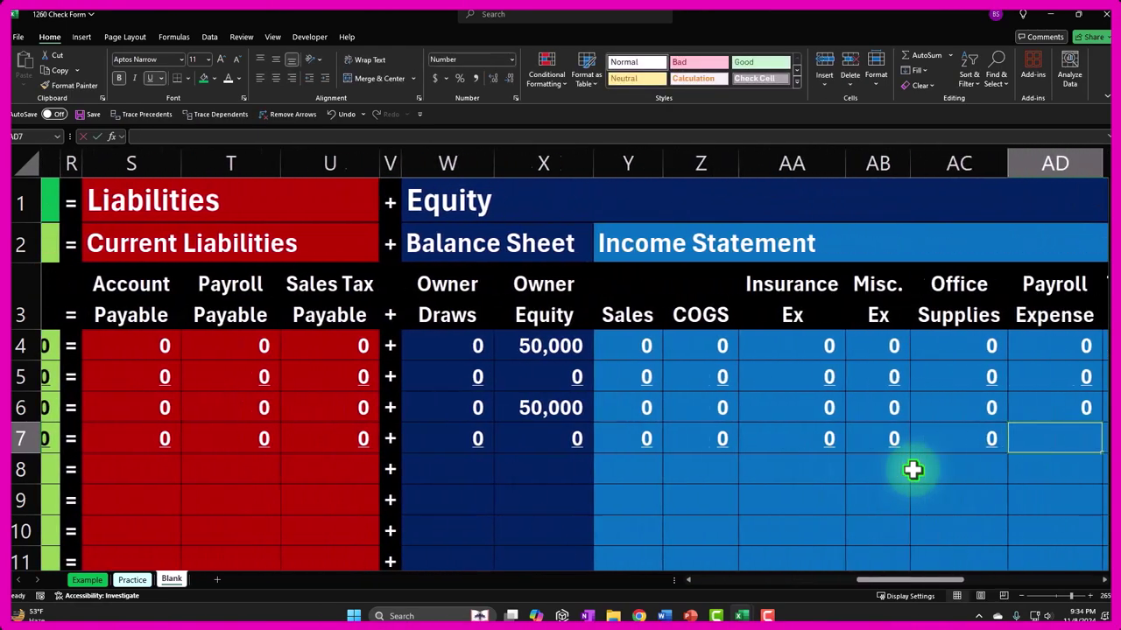
pyautogui.write('0\t0')
pyautogui.press('Tab')
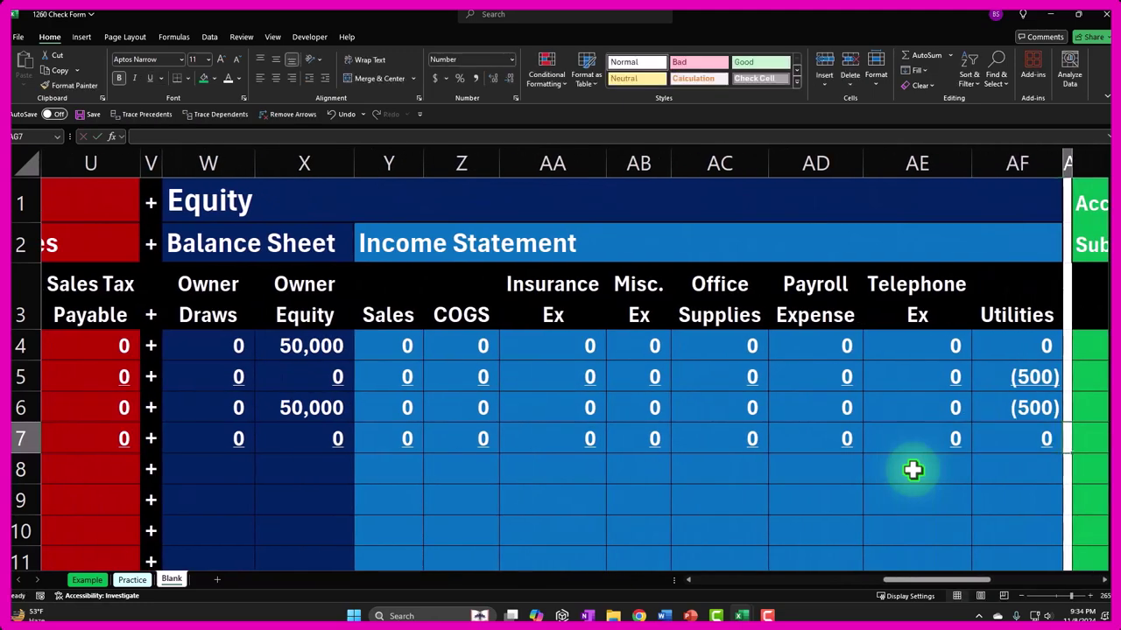
pyautogui.write('0')
pyautogui.press('Return')
pyautogui.press('Left')
pyautogui.press('Left')
pyautogui.press('Left')
pyautogui.press('Left')
pyautogui.press('Left')
pyautogui.press('Left')
pyautogui.press('Left')
pyautogui.press('Left')
pyautogui.press('Left')
pyautogui.press('Left')
pyautogui.press('Left')
pyautogui.press('Left')
pyautogui.press('Left')
pyautogui.press('Left')
pyautogui.press('Left')
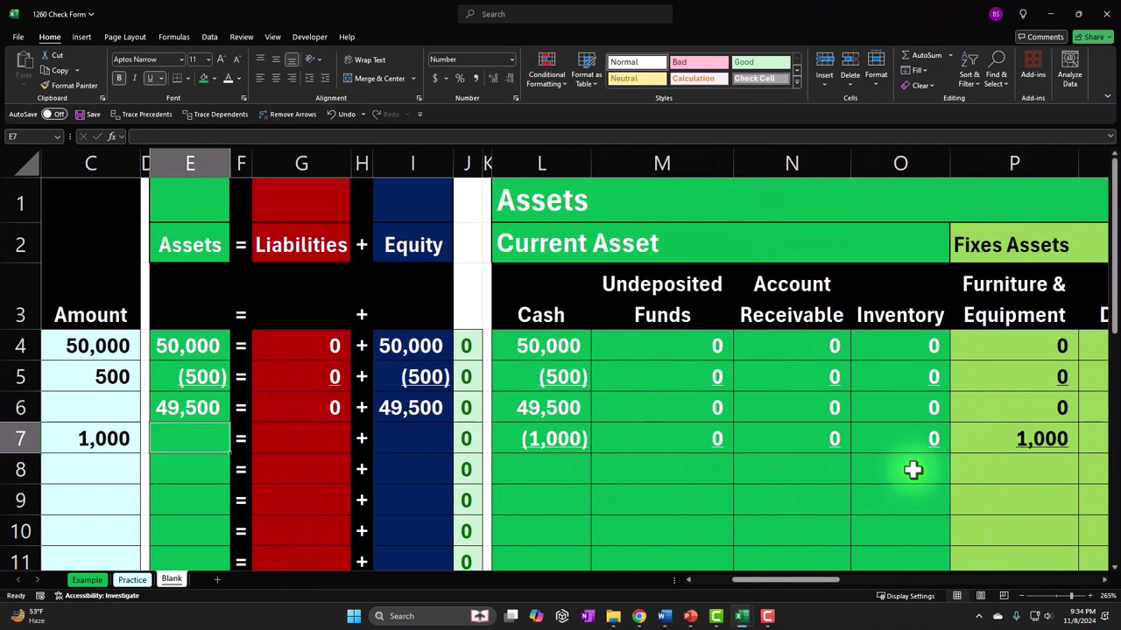
# Enter =SUM(L6:L7) in L8 for the Cash balance and copy it
pyautogui.press('Right')
pyautogui.press('Right')
pyautogui.press('Right')
pyautogui.press('Right')
pyautogui.press('Right')
pyautogui.press('Right')
pyautogui.press('Down')
pyautogui.press('Right')
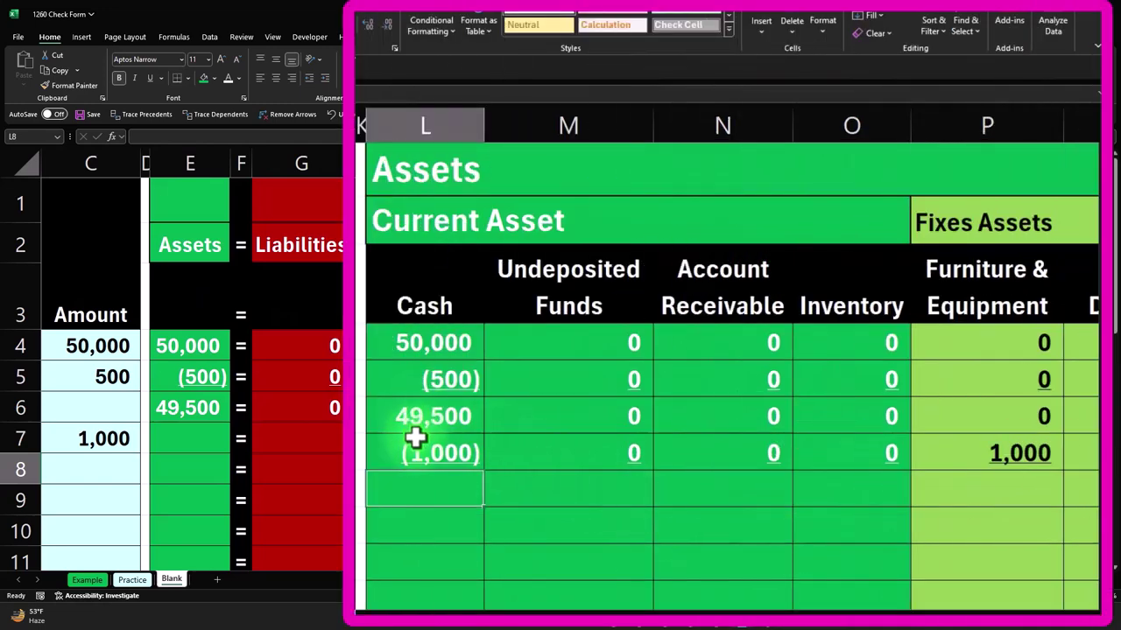
pyautogui.write('=sum')
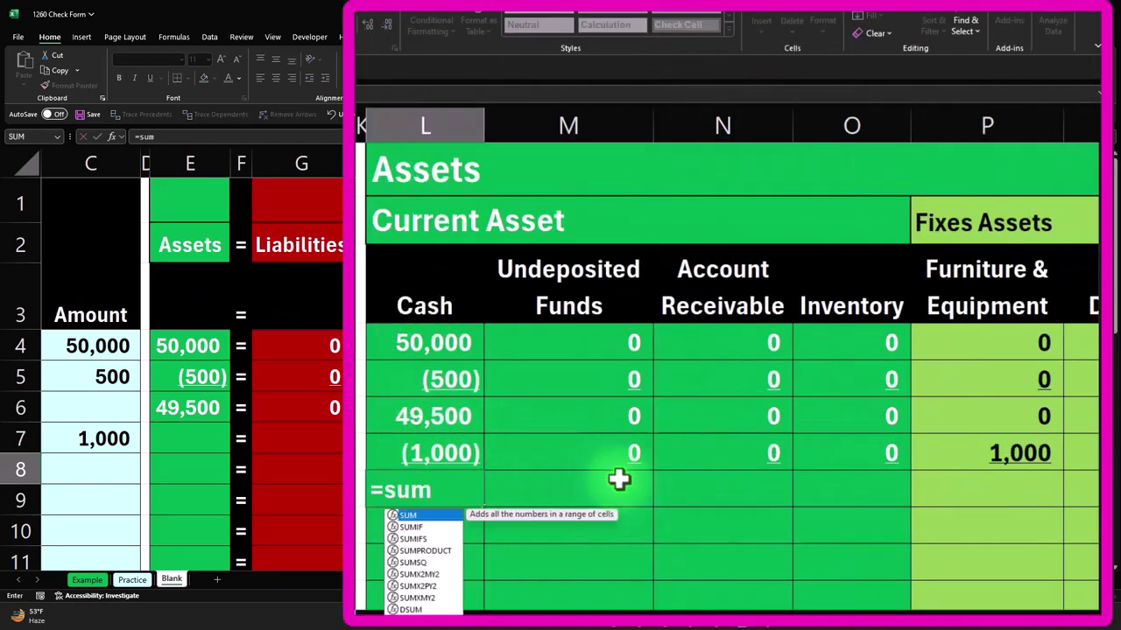
pyautogui.write('(')
pyautogui.press('Up')
pyautogui.hotkey('shift', 'Up')
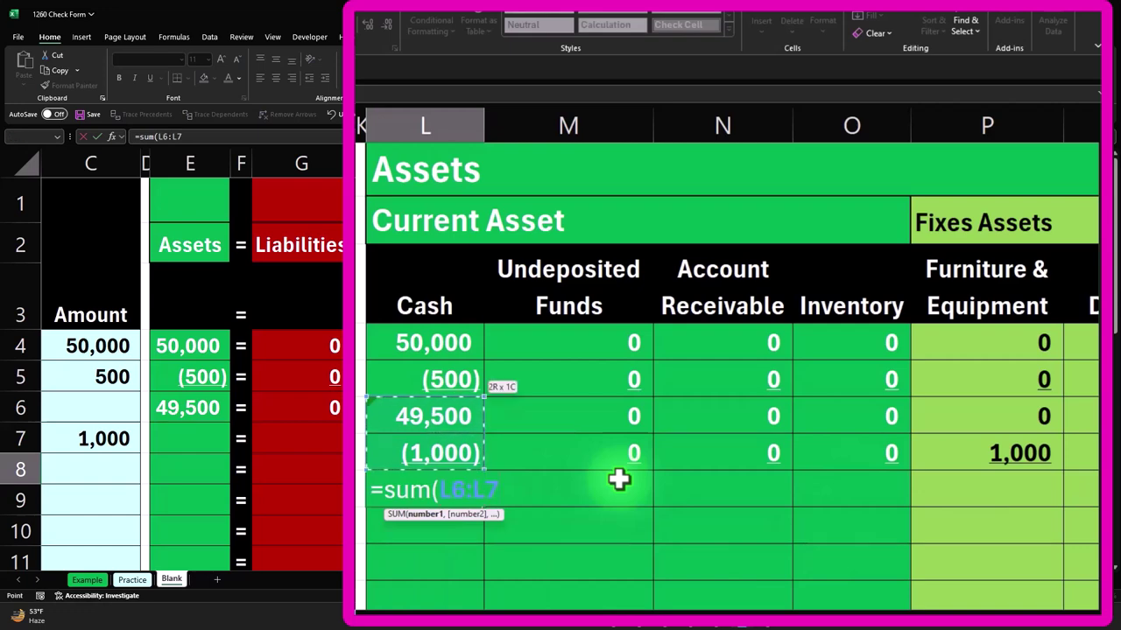
pyautogui.press('Return')
pyautogui.click(408, 491)
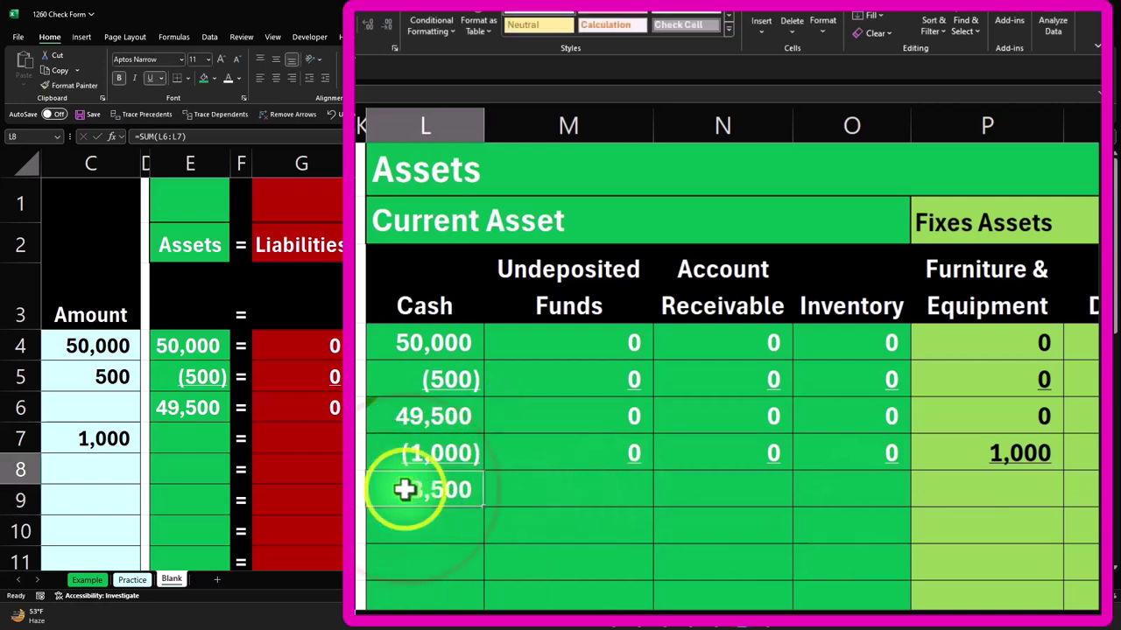
pyautogui.rightClick(408, 490)
pyautogui.click(585, 135)
# Paste the balance formula into M8:Q8, S8:U8 and W8:AF8
pyautogui.moveTo(653, 457); pyautogui.dragTo(915, 480)
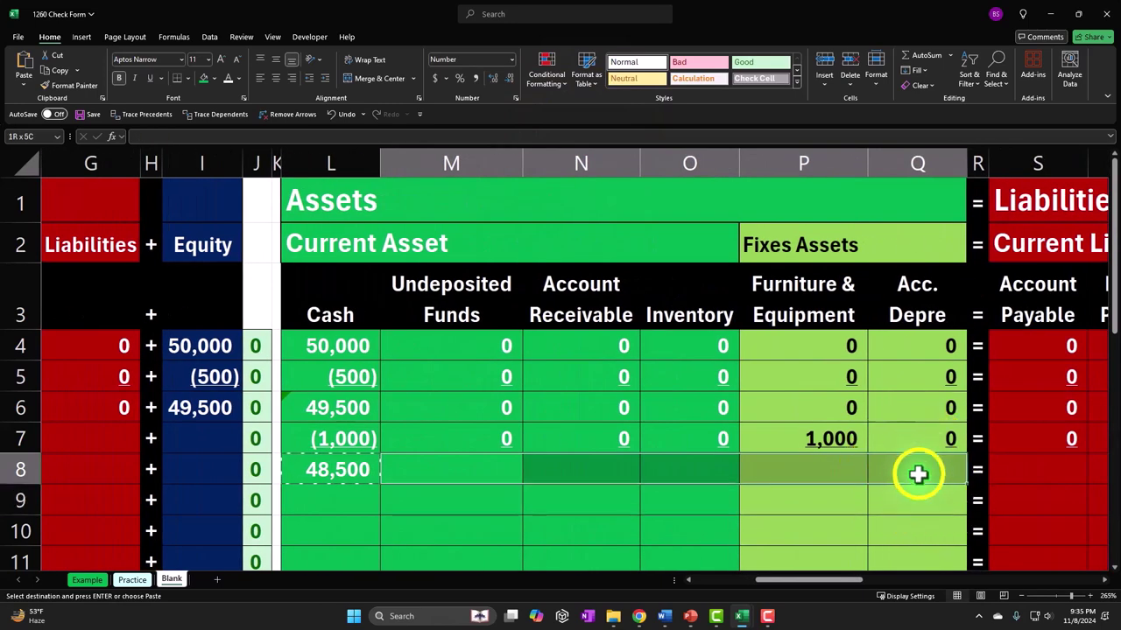
pyautogui.rightClick(918, 473)
pyautogui.click(952, 123)
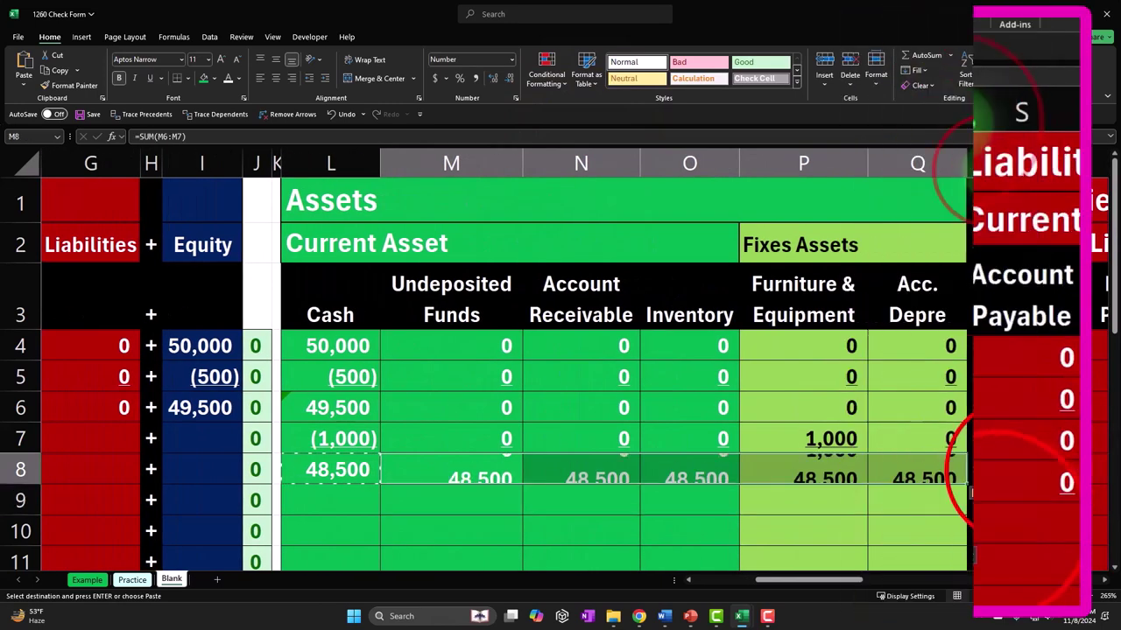
pyautogui.click(1018, 465)
pyautogui.moveTo(1018, 465); pyautogui.dragTo(538, 468)
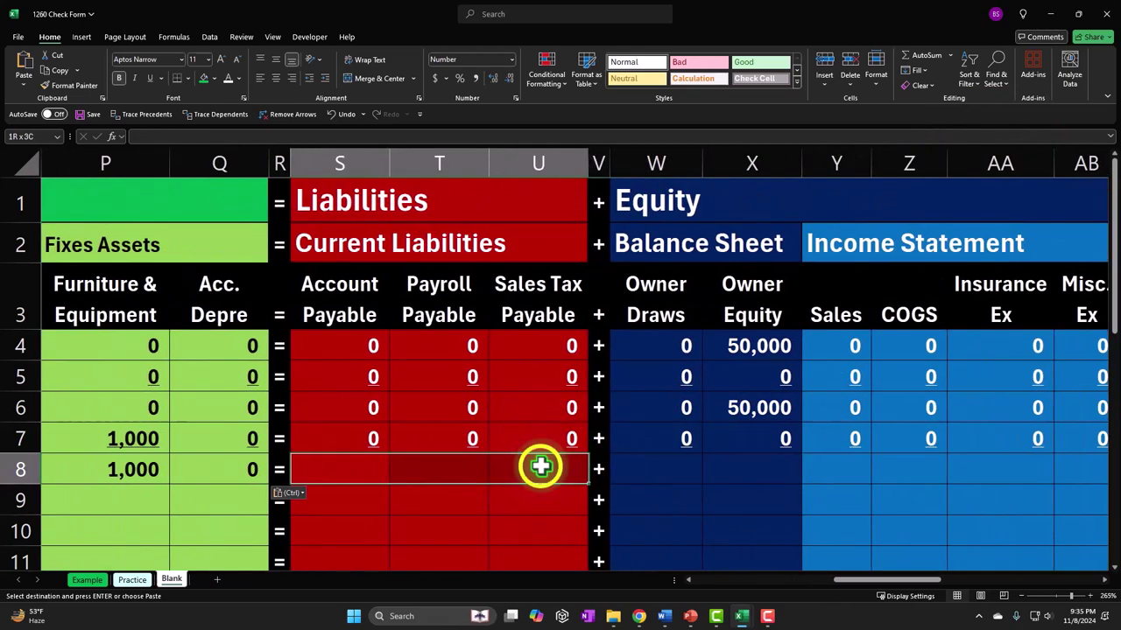
pyautogui.rightClick(543, 471)
pyautogui.click(627, 123)
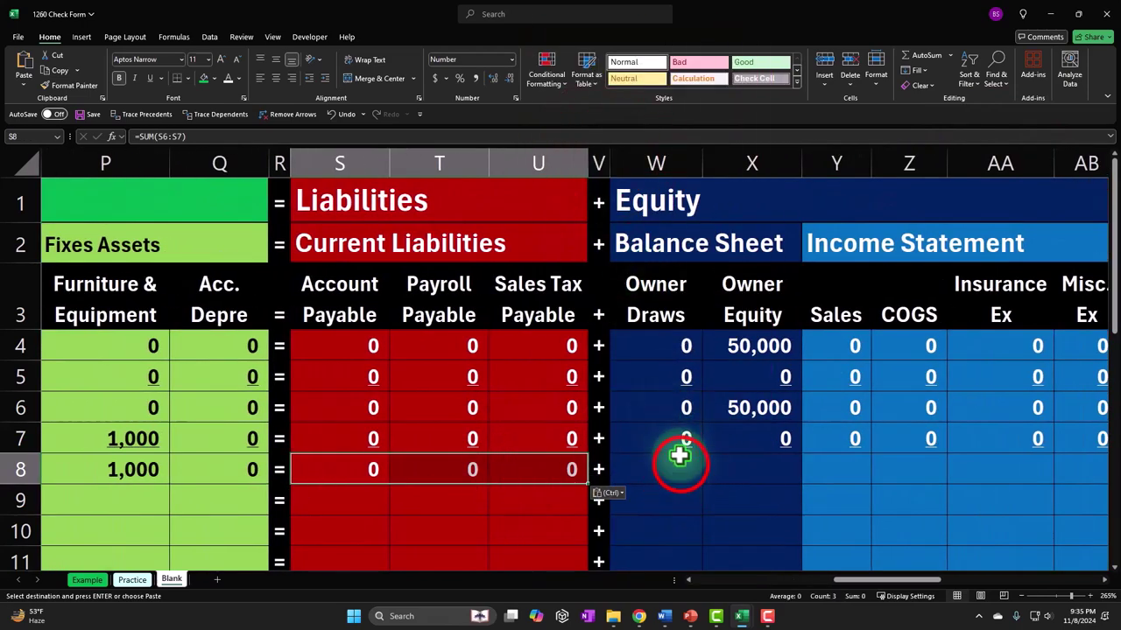
pyautogui.moveTo(678, 458); pyautogui.dragTo(983, 458)
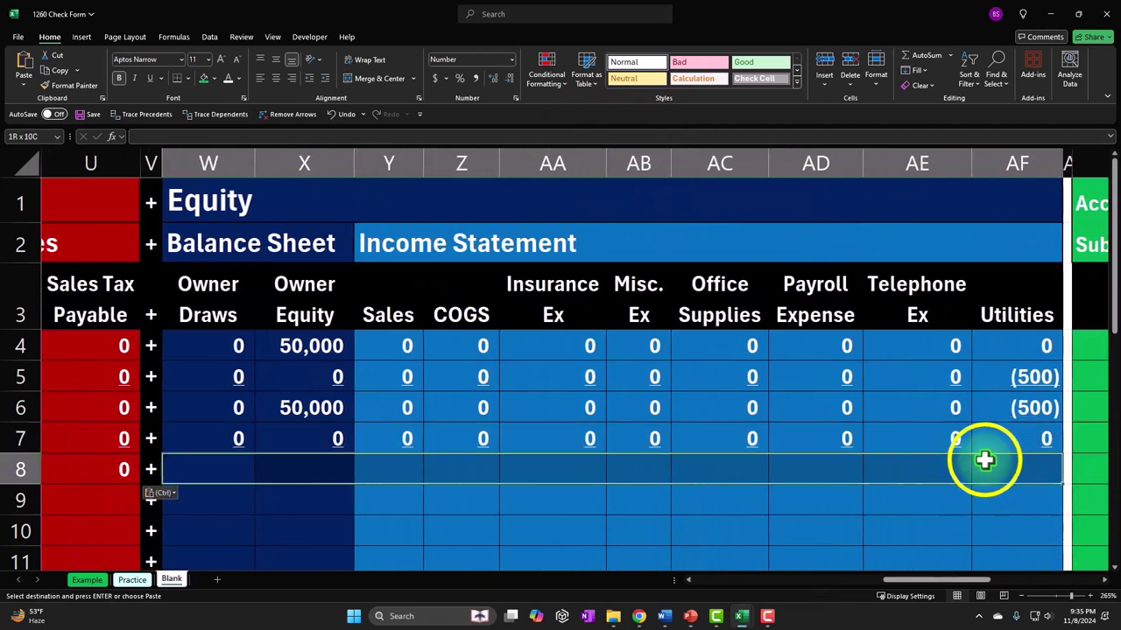
pyautogui.rightClick(945, 540)
pyautogui.click(1021, 177)
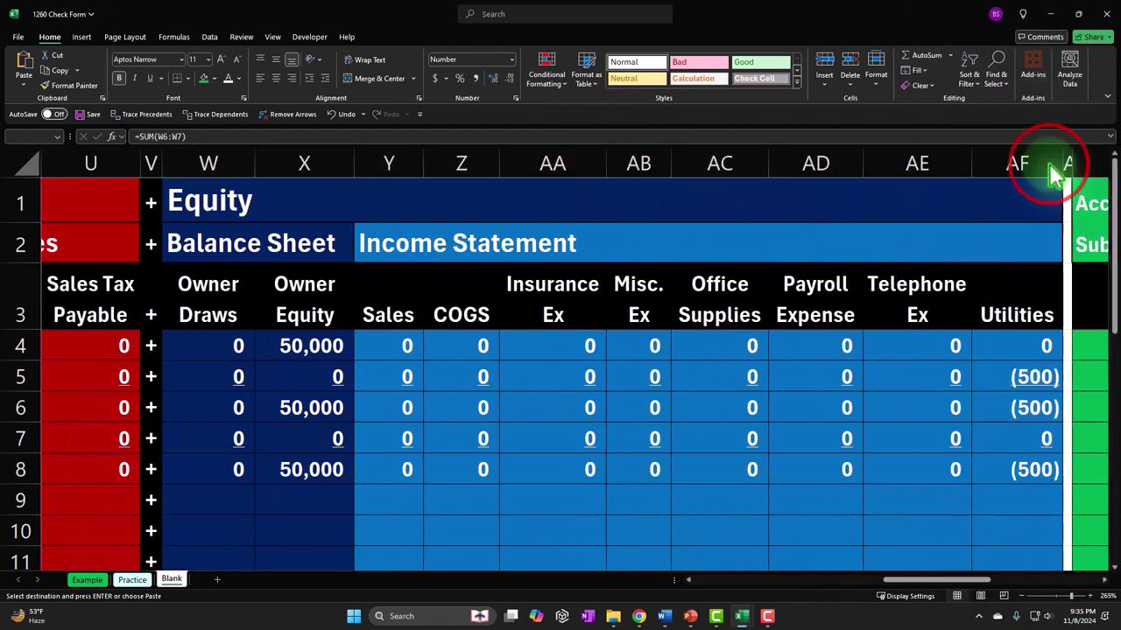
pyautogui.moveTo(956, 581); pyautogui.dragTo(1051, 577)
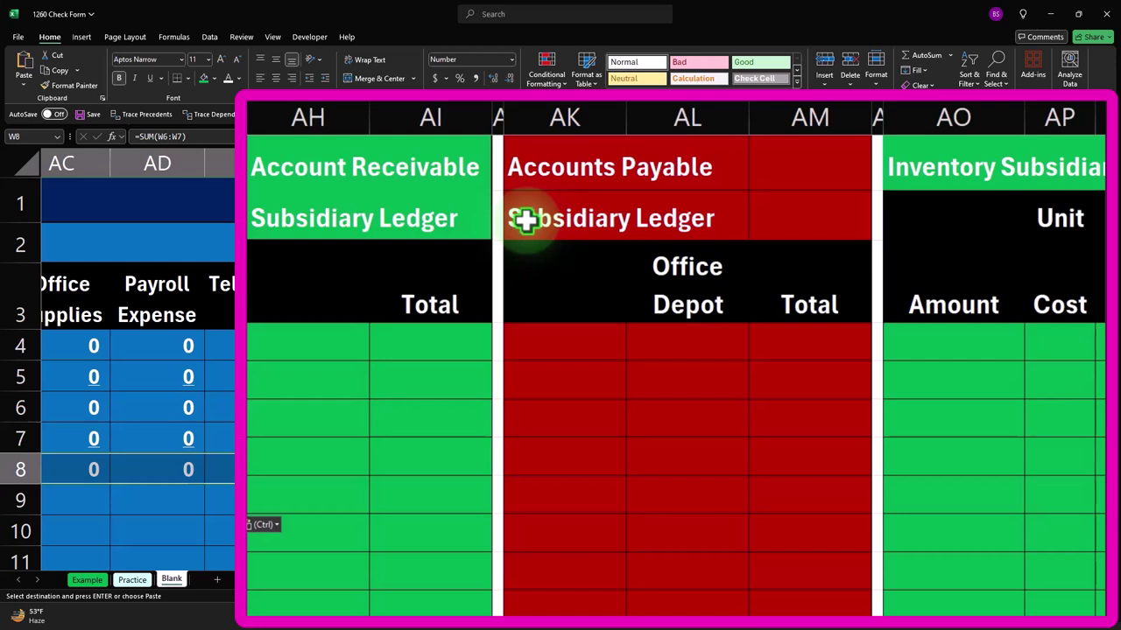
pyautogui.click(578, 162)
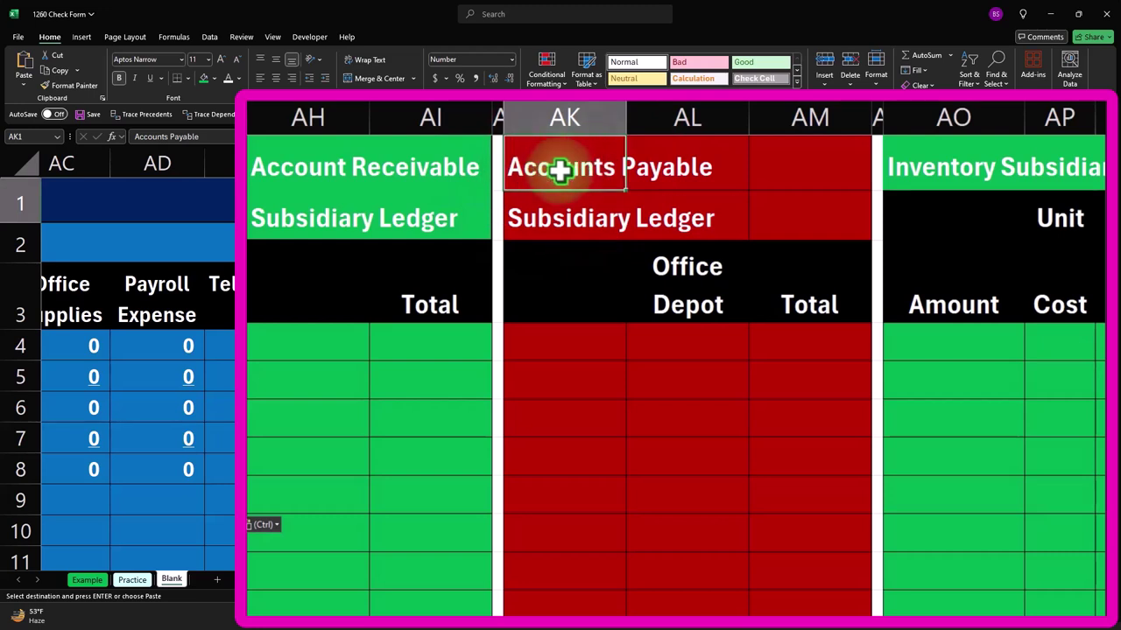
pyautogui.click(290, 167)
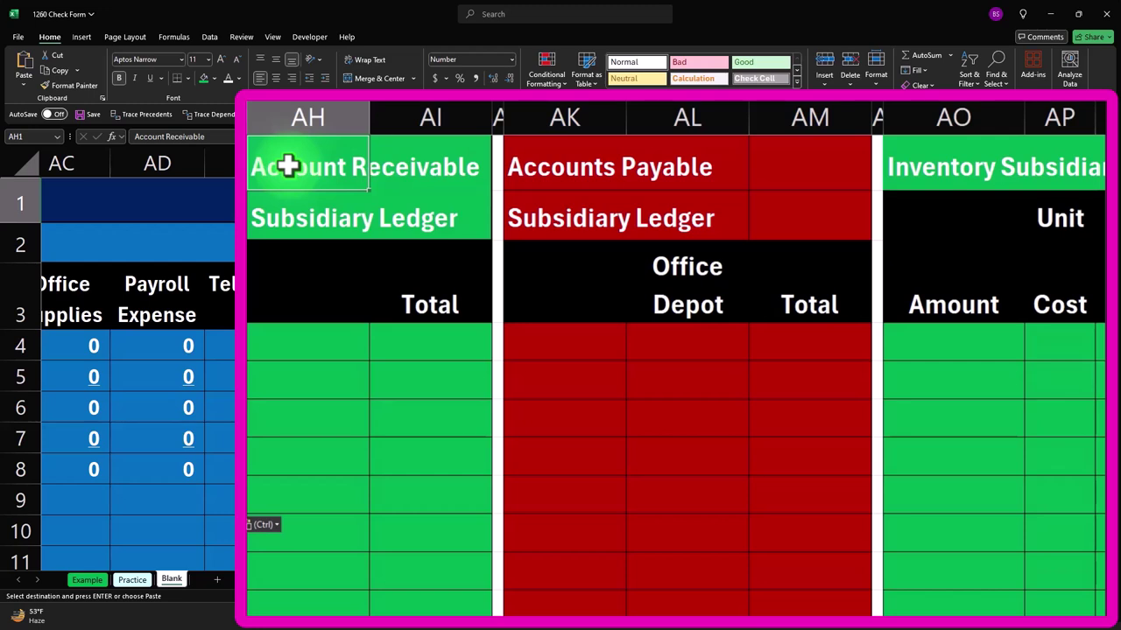
pyautogui.click(574, 165)
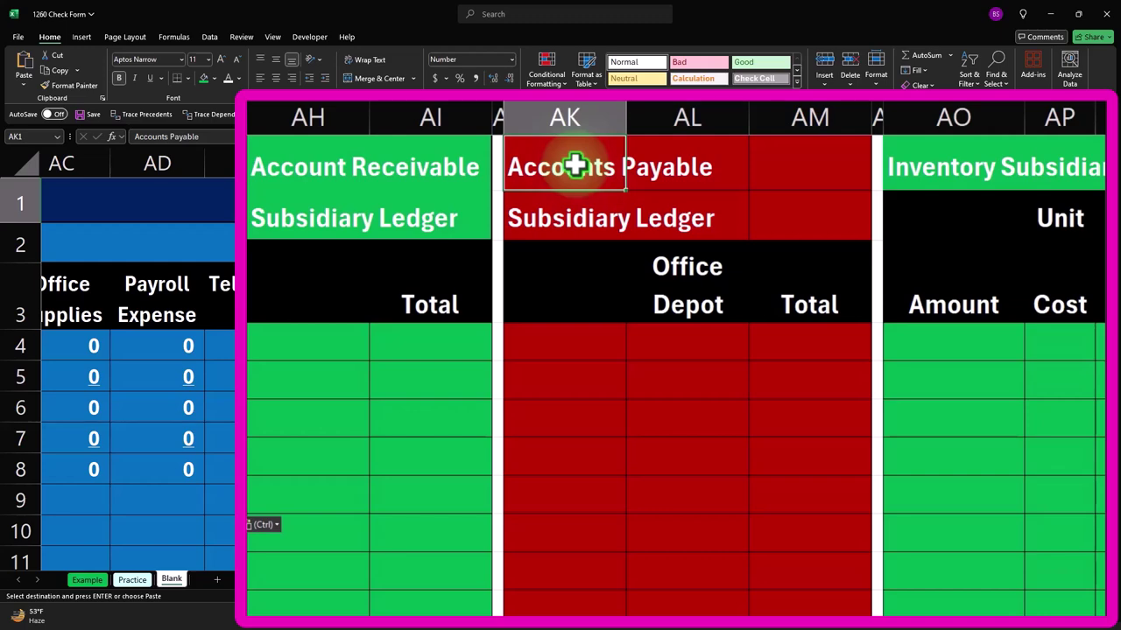
pyautogui.click(1047, 595)
pyautogui.moveTo(1048, 595); pyautogui.dragTo(751, 602)
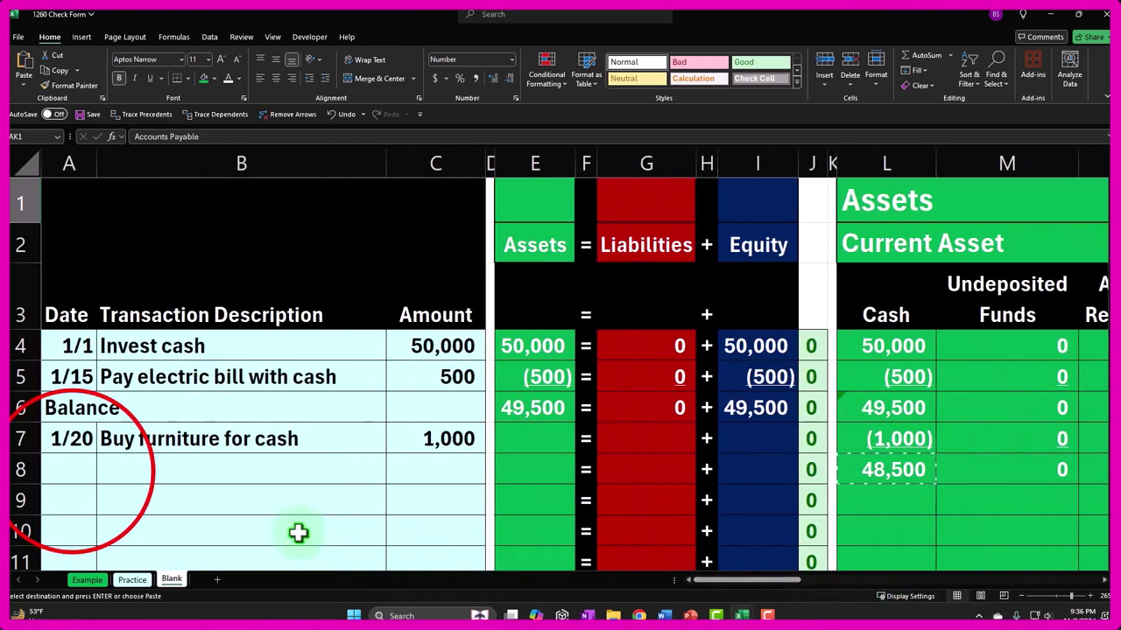
# Label row 8 'Balance' in A8
pyautogui.click(72, 471)
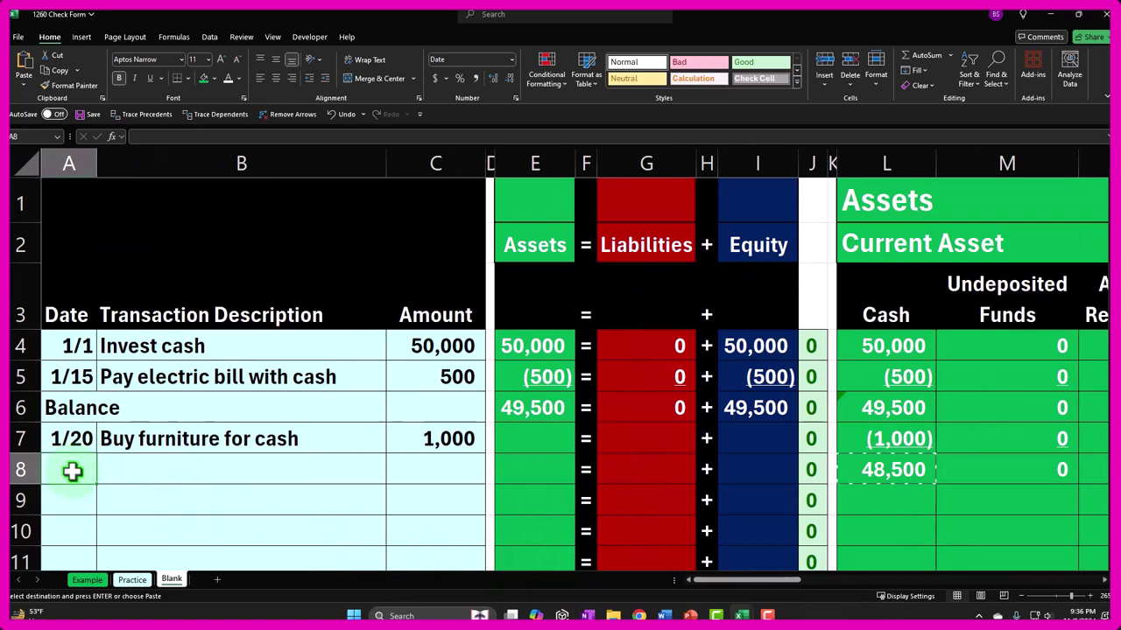
pyautogui.write('Balance')
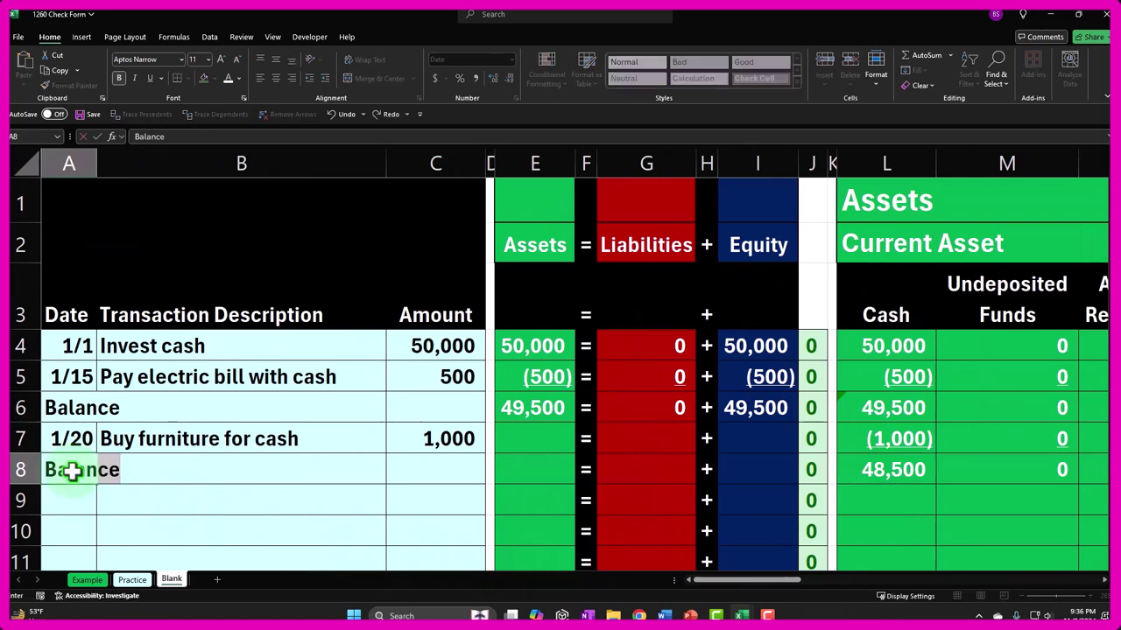
pyautogui.press('Tab')
pyautogui.press('Tab')
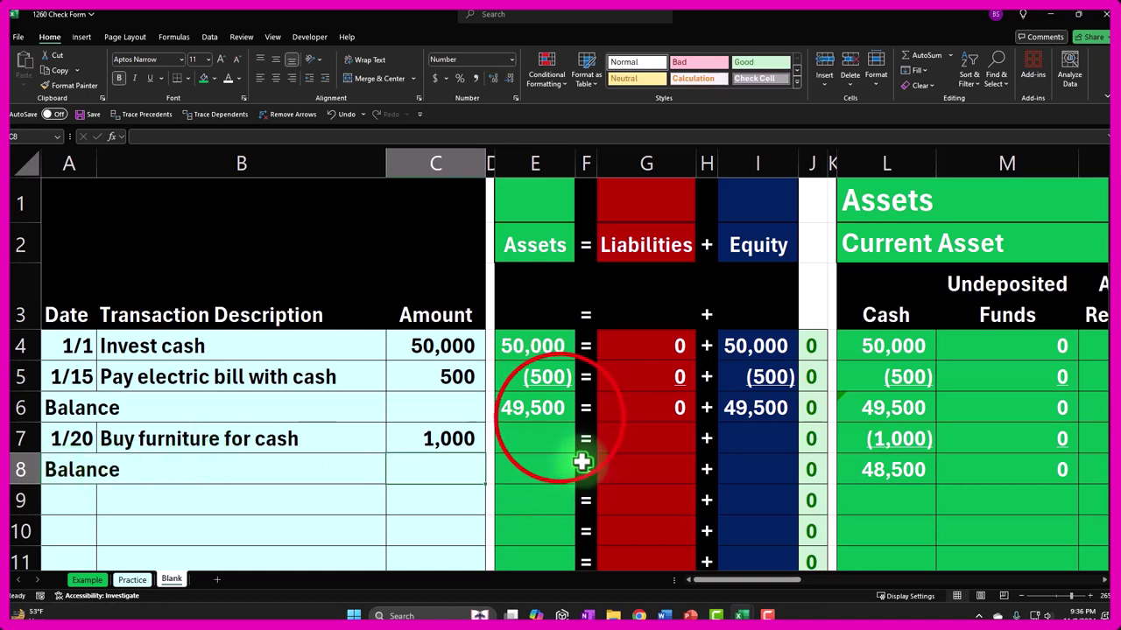
# Extend the Assets, Liabilities and Equity total formulas from row 6 down to row 7
pyautogui.click(560, 420)
pyautogui.moveTo(573, 424); pyautogui.dragTo(578, 439)
pyautogui.click(682, 418)
pyautogui.moveTo(683, 419); pyautogui.dragTo(696, 440)
pyautogui.click(744, 409)
pyautogui.moveTo(801, 423); pyautogui.dragTo(795, 443)
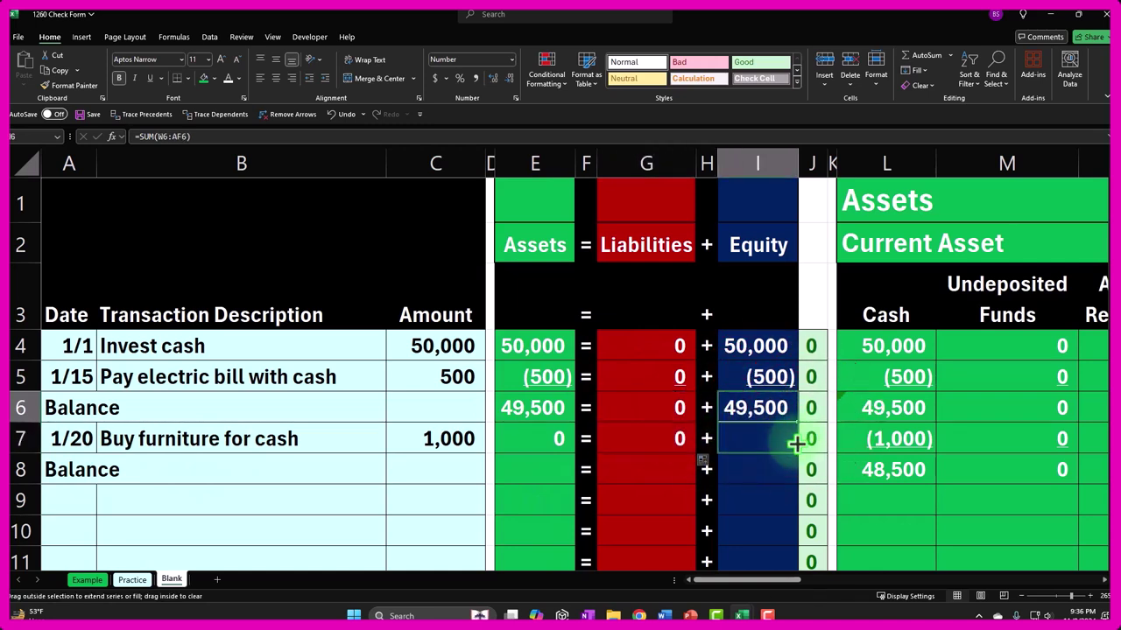
pyautogui.click(553, 467)
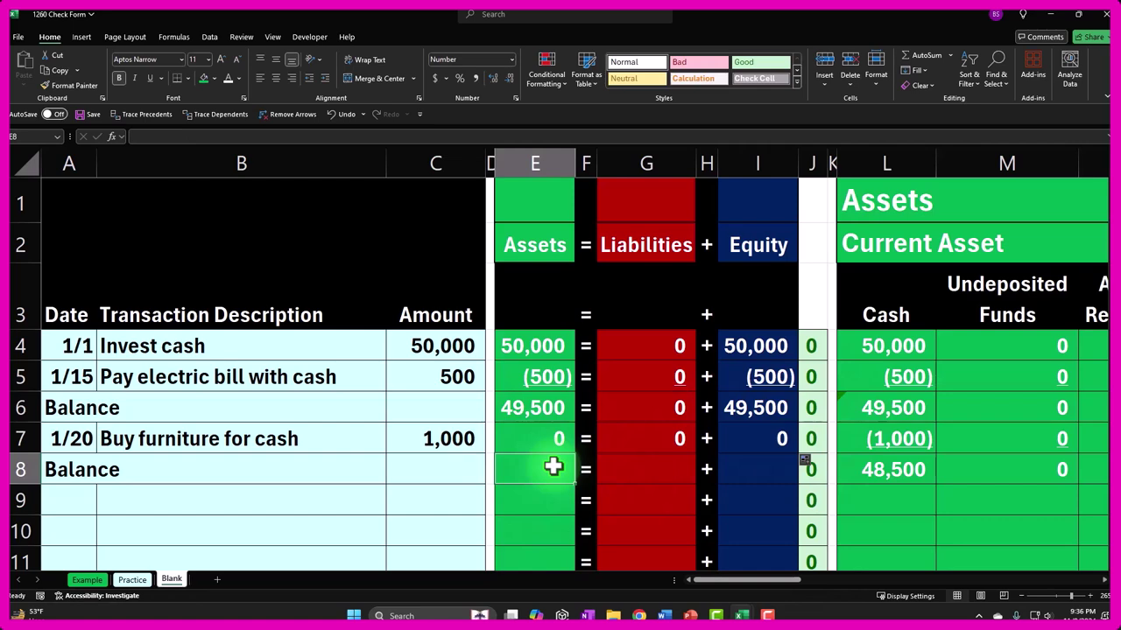
pyautogui.doubleClick(552, 442)
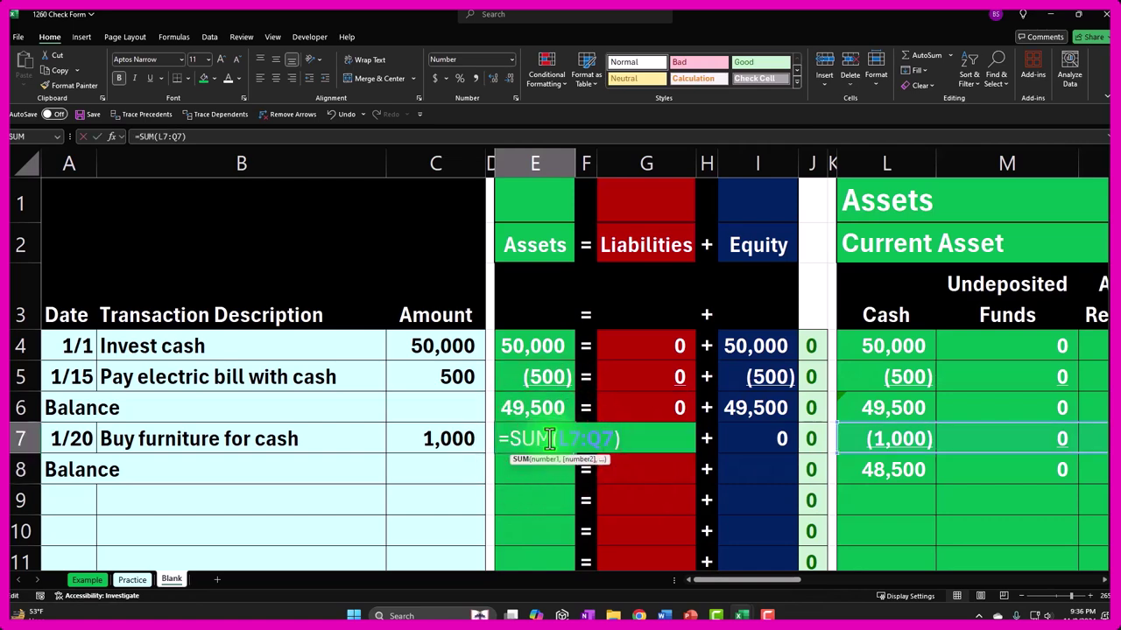
pyautogui.press('Return')
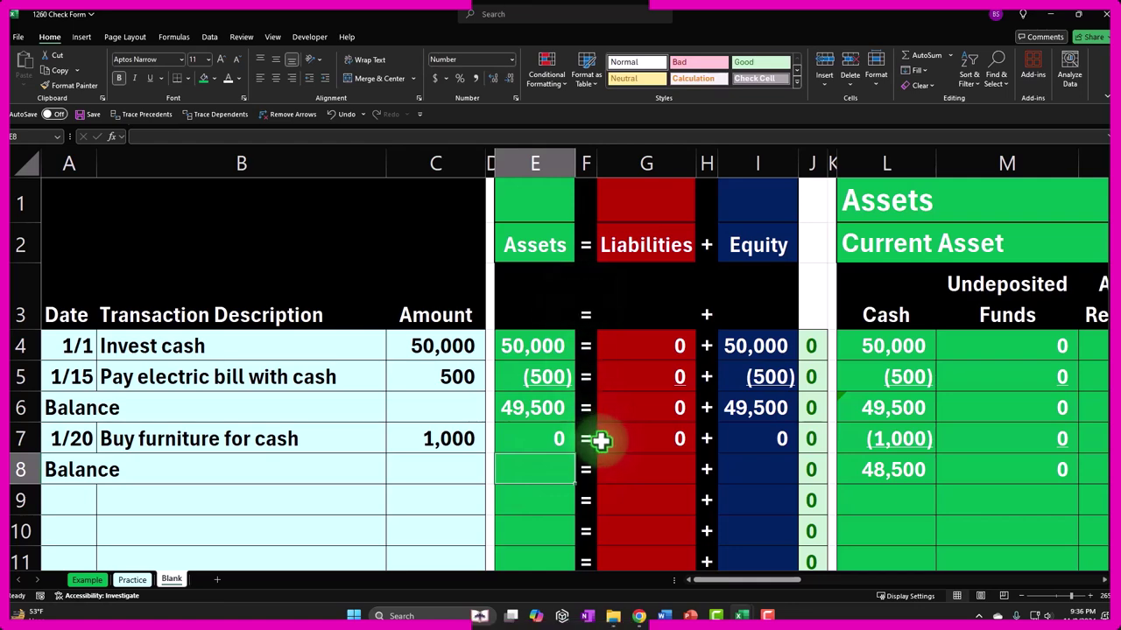
pyautogui.moveTo(790, 580); pyautogui.dragTo(858, 580)
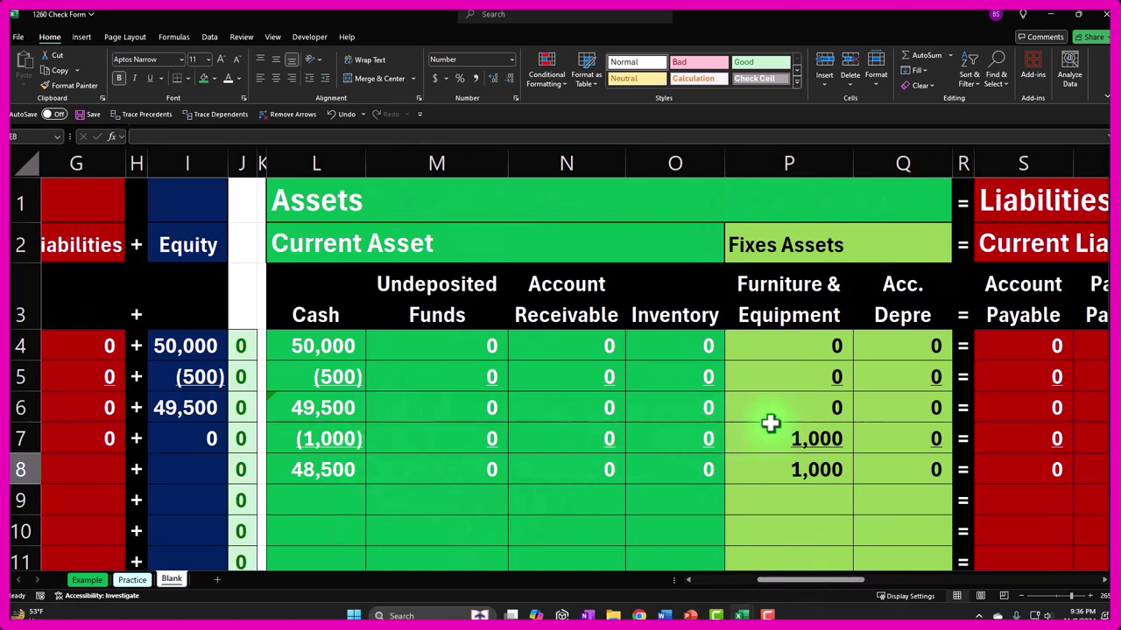
pyautogui.moveTo(776, 581); pyautogui.dragTo(718, 584)
# Copy the row 7 Assets, Liabilities and Equity totals down into row 8
pyautogui.click(547, 443)
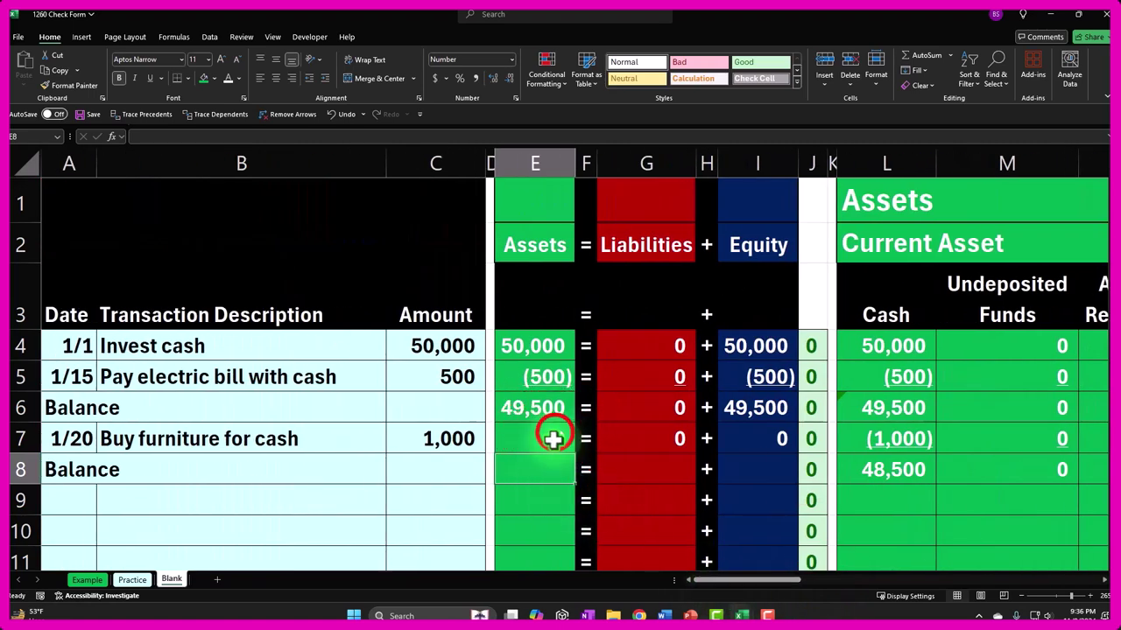
pyautogui.moveTo(569, 452); pyautogui.dragTo(570, 471)
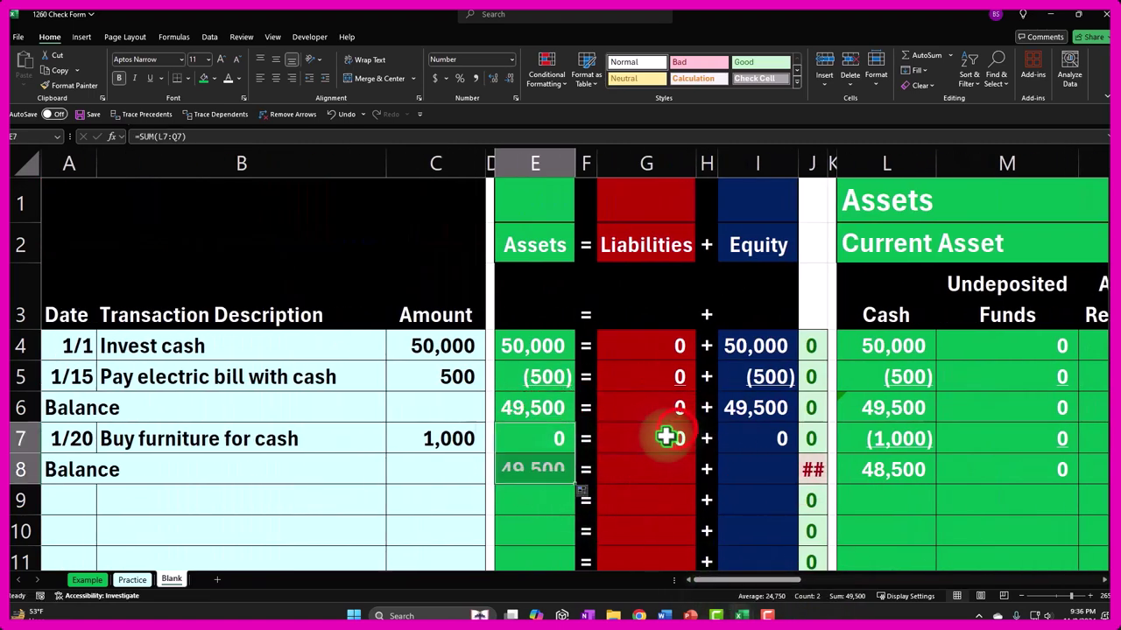
pyautogui.click(683, 444)
pyautogui.moveTo(686, 448); pyautogui.dragTo(703, 473)
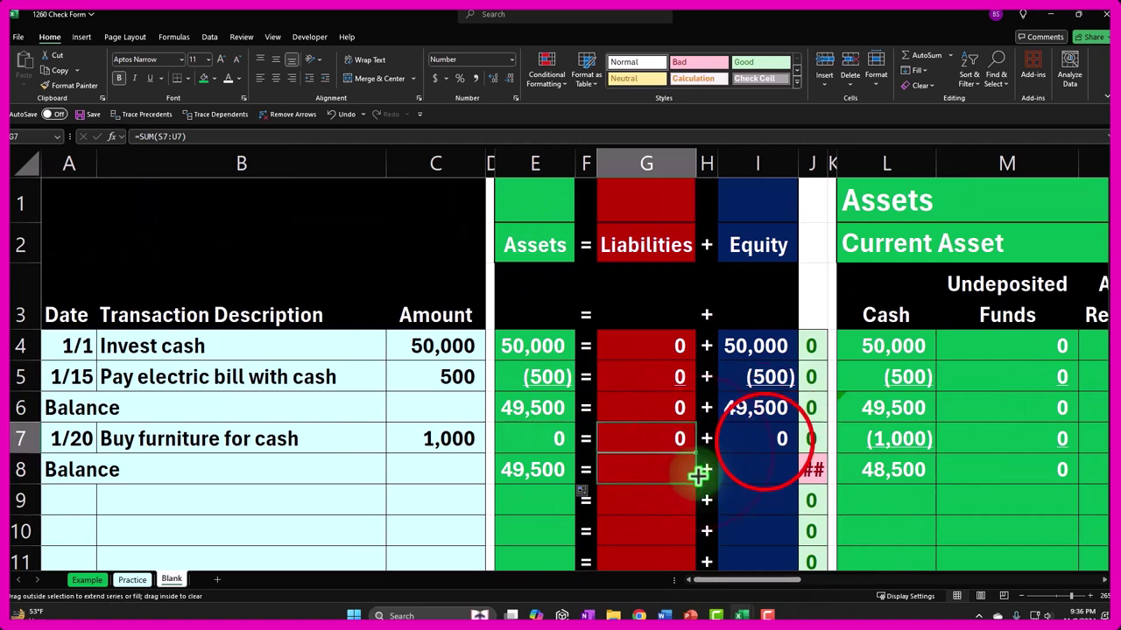
pyautogui.click(763, 440)
pyautogui.moveTo(799, 454); pyautogui.dragTo(798, 477)
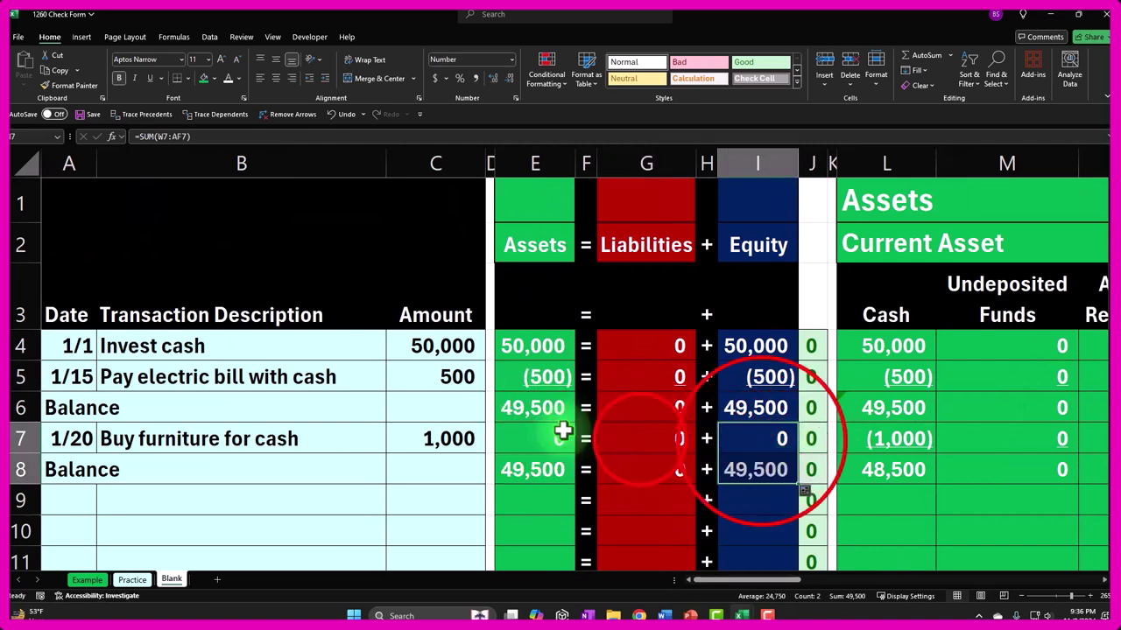
# Underline the row 7 totals in E7, G7 and I7
pyautogui.click(561, 434)
pyautogui.keyDown('ctrl'); pyautogui.click(640, 439); pyautogui.keyUp('ctrl')
pyautogui.keyDown('ctrl'); pyautogui.click(759, 438); pyautogui.keyUp('ctrl')
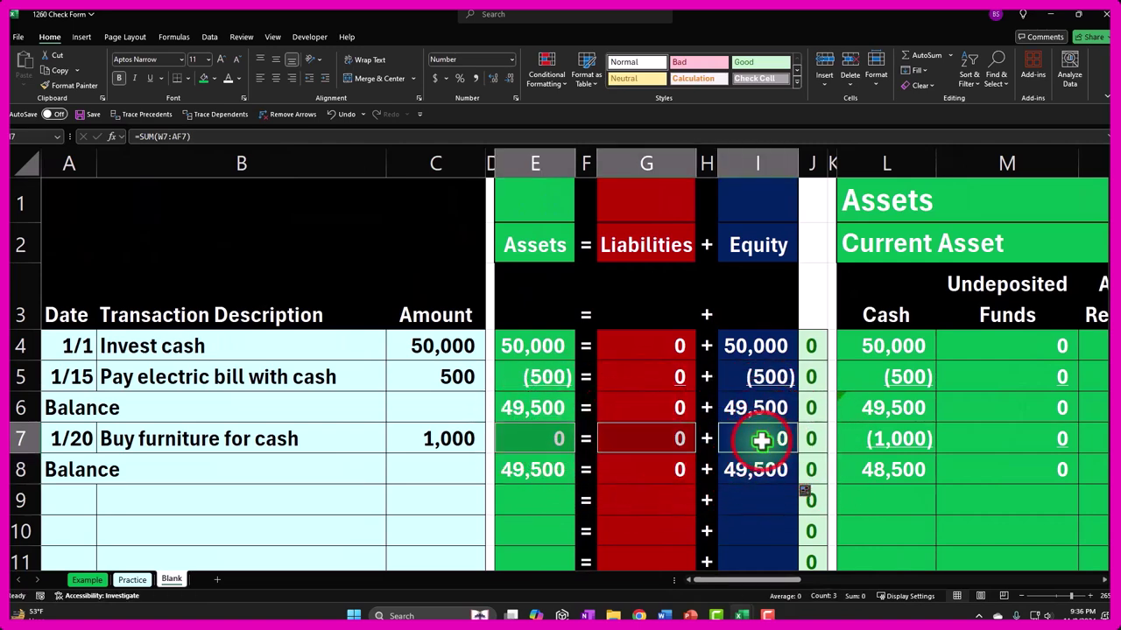
pyautogui.click(150, 78)
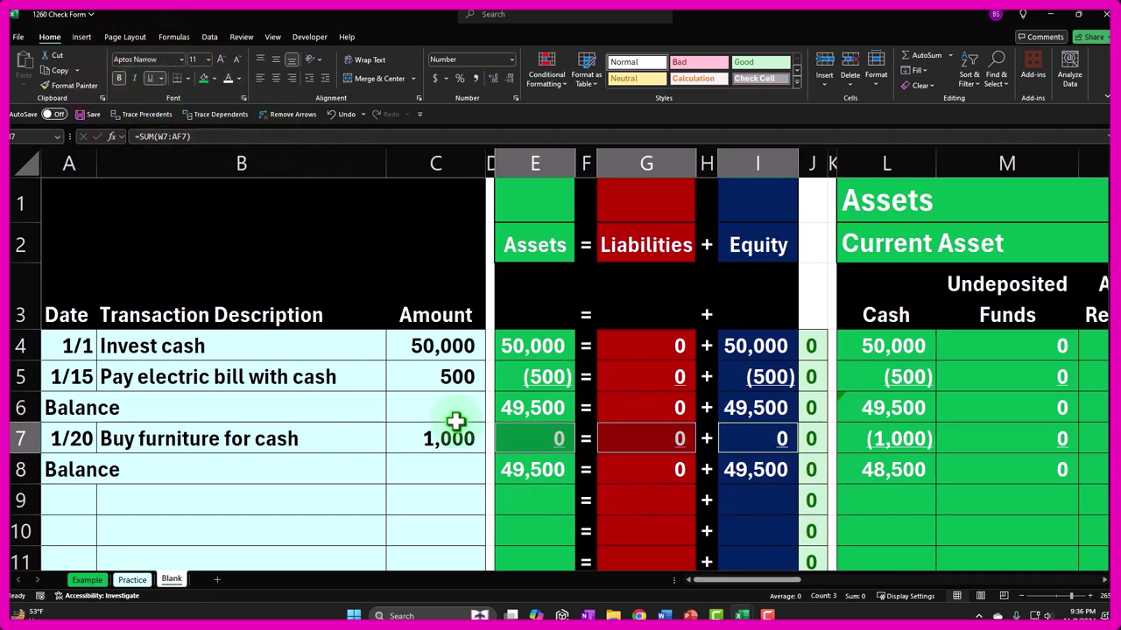
# Check the row 8 balances, including Furniture & Equipment and Utilities
pyautogui.click(545, 474)
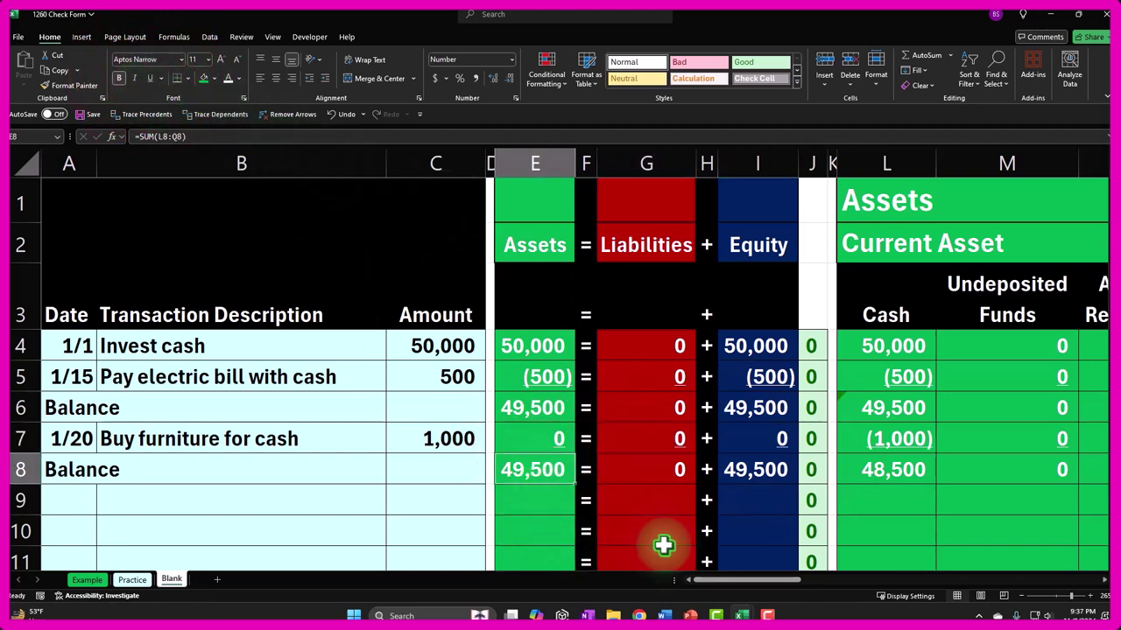
pyautogui.moveTo(728, 581); pyautogui.dragTo(793, 590)
pyautogui.click(885, 470)
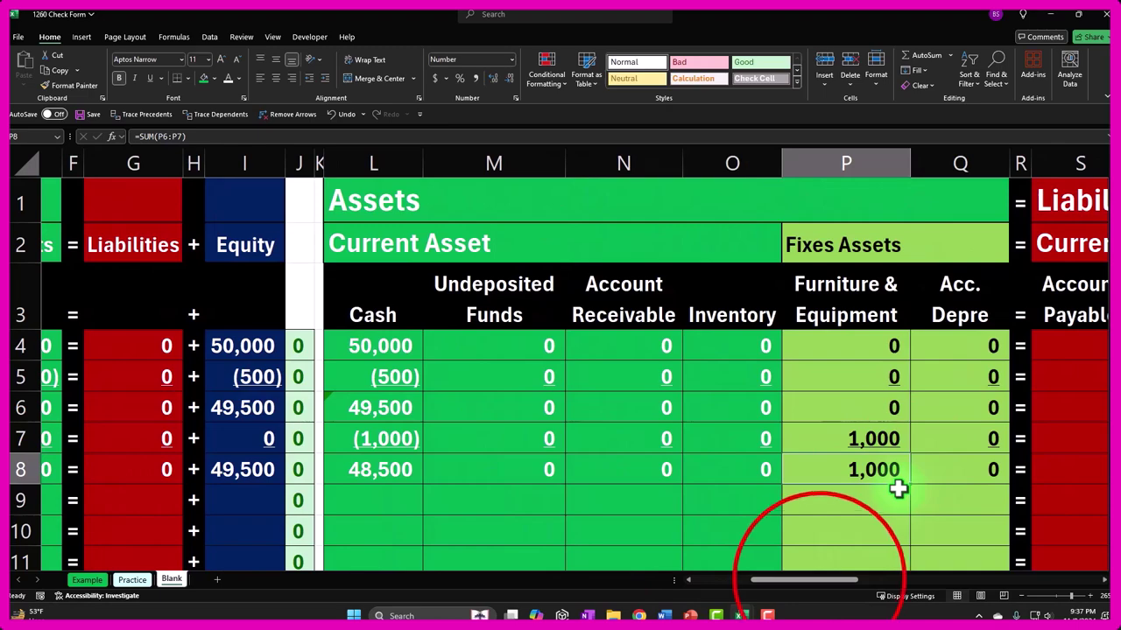
pyautogui.moveTo(820, 580); pyautogui.dragTo(963, 593)
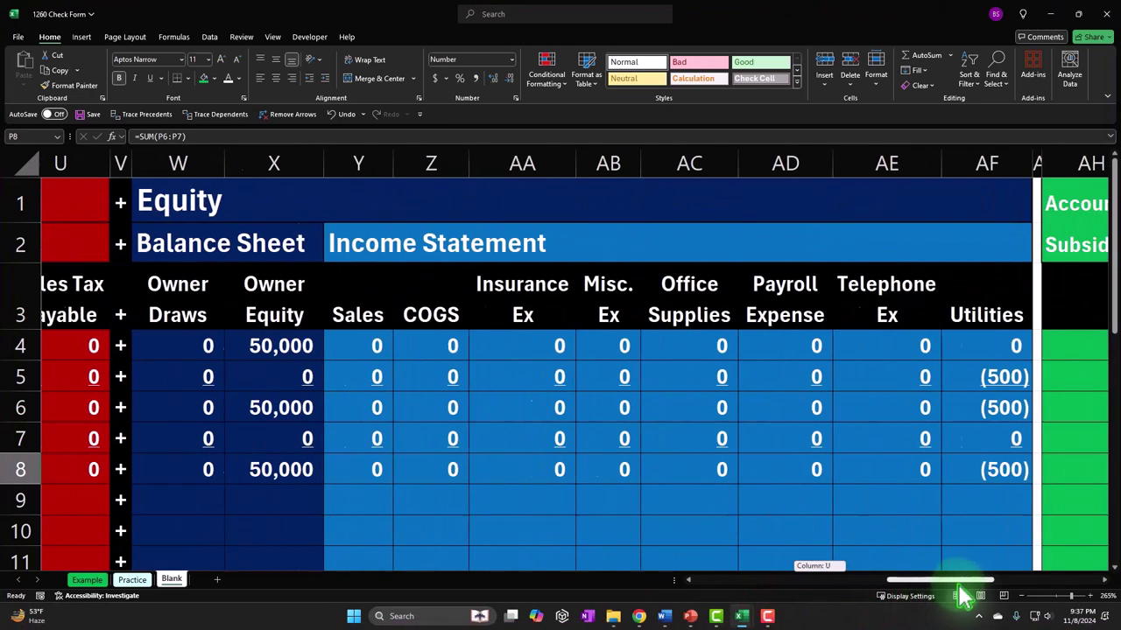
pyautogui.click(930, 410)
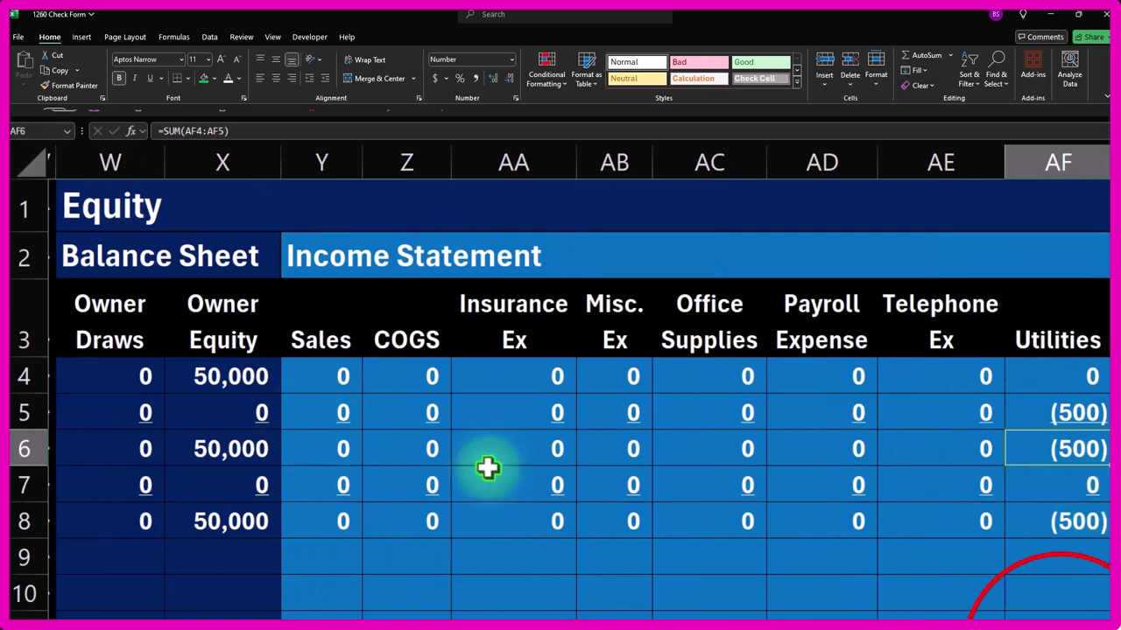
pyautogui.moveTo(901, 580); pyautogui.dragTo(788, 597)
pyautogui.click(698, 437)
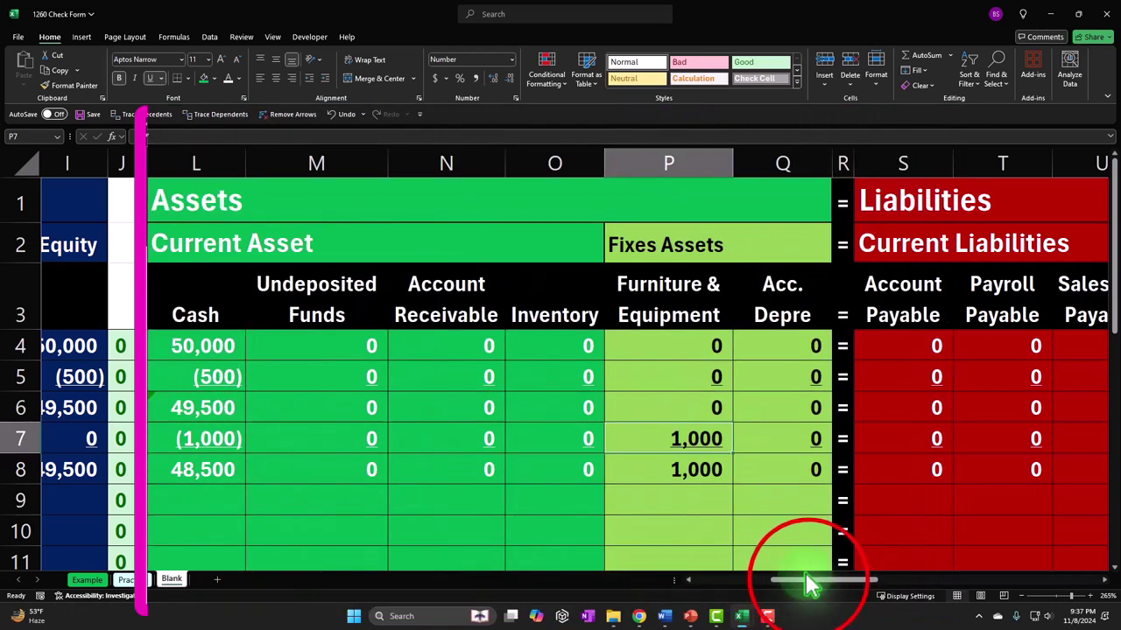
pyautogui.moveTo(801, 581); pyautogui.dragTo(731, 581)
pyautogui.click(710, 464)
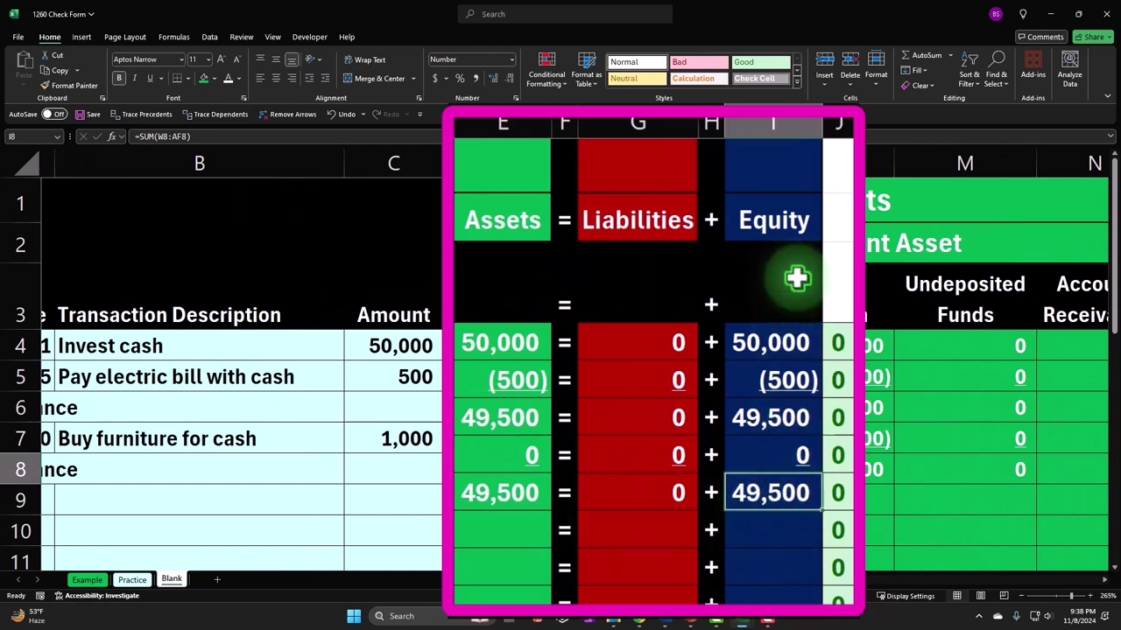
pyautogui.click(515, 492)
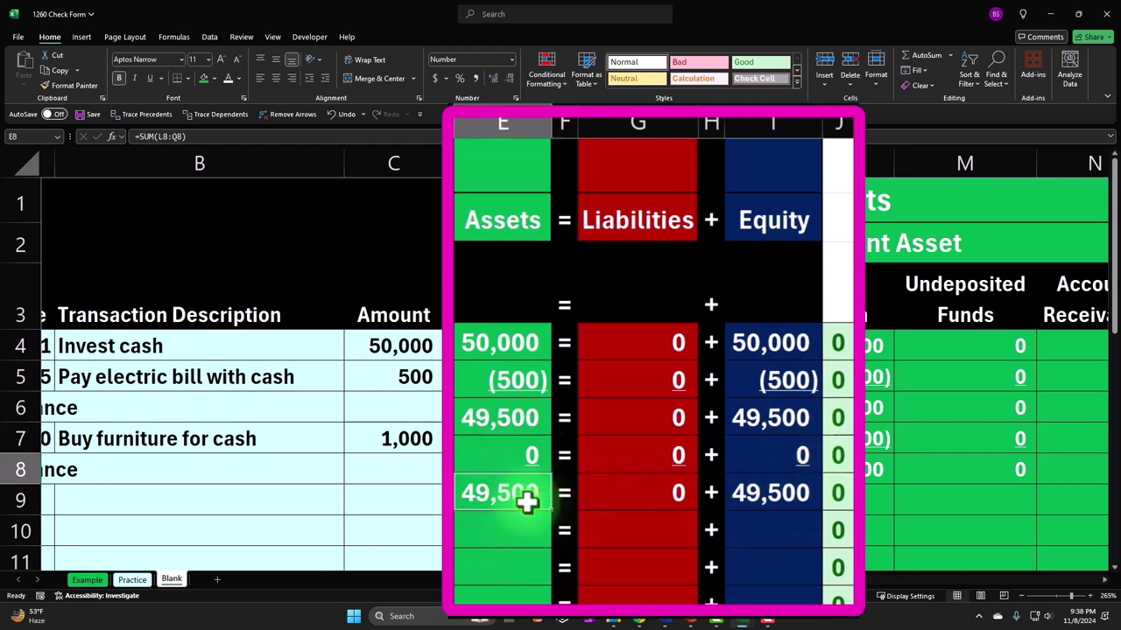
pyautogui.moveTo(788, 580); pyautogui.dragTo(863, 585)
pyautogui.hotkey('ctrl', '1')
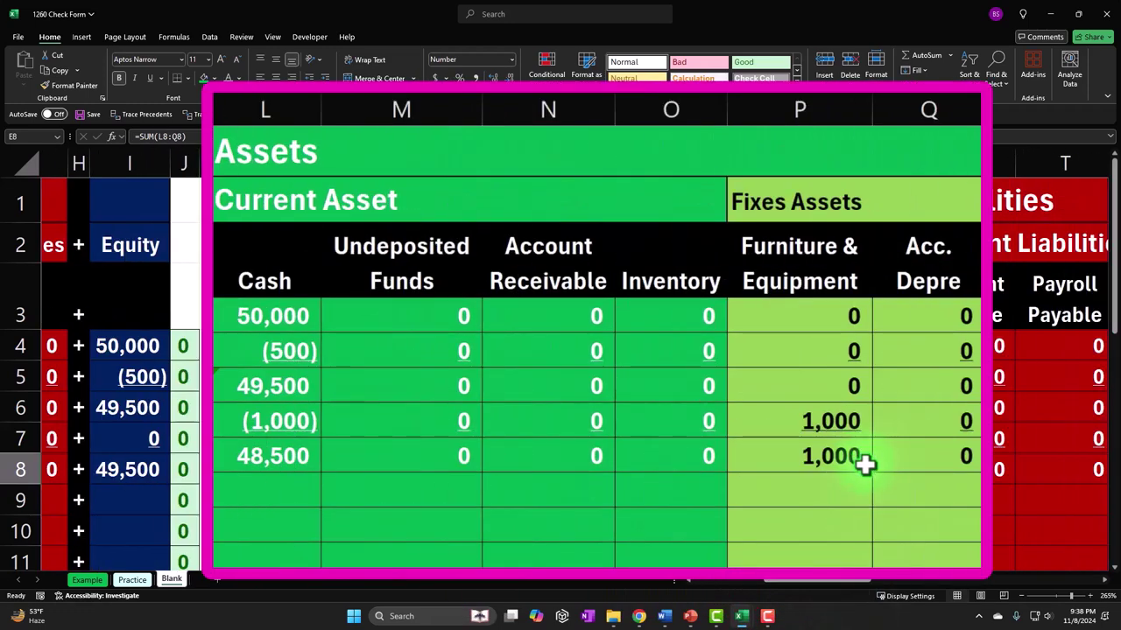
pyautogui.click(902, 552)
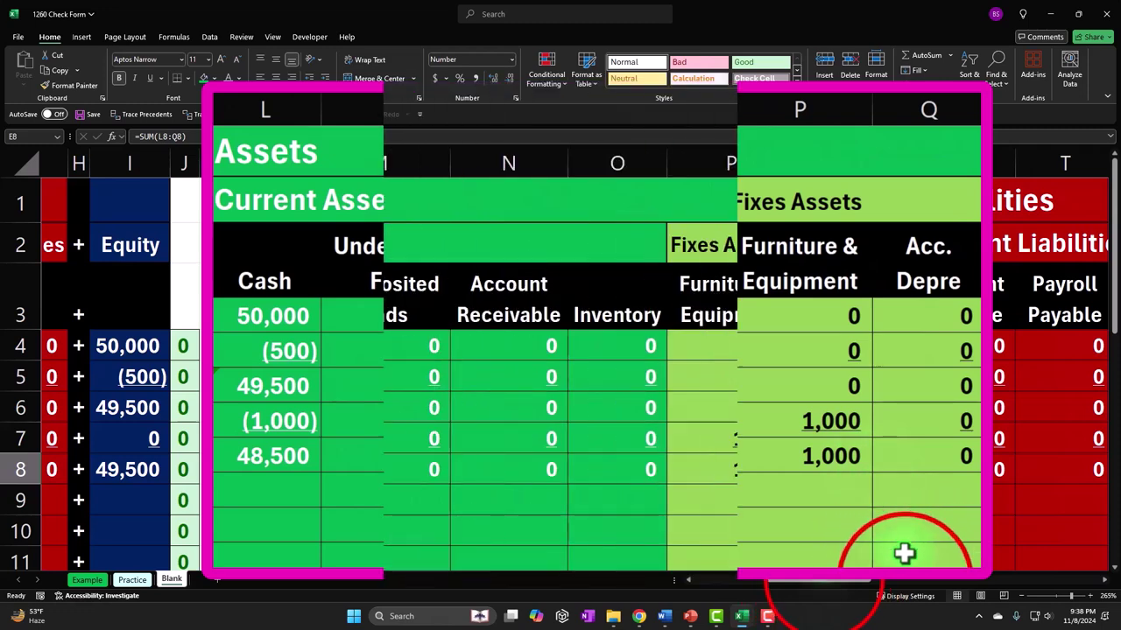
pyautogui.moveTo(827, 589); pyautogui.dragTo(508, 543)
pyautogui.hotkey('ctrl', '1')
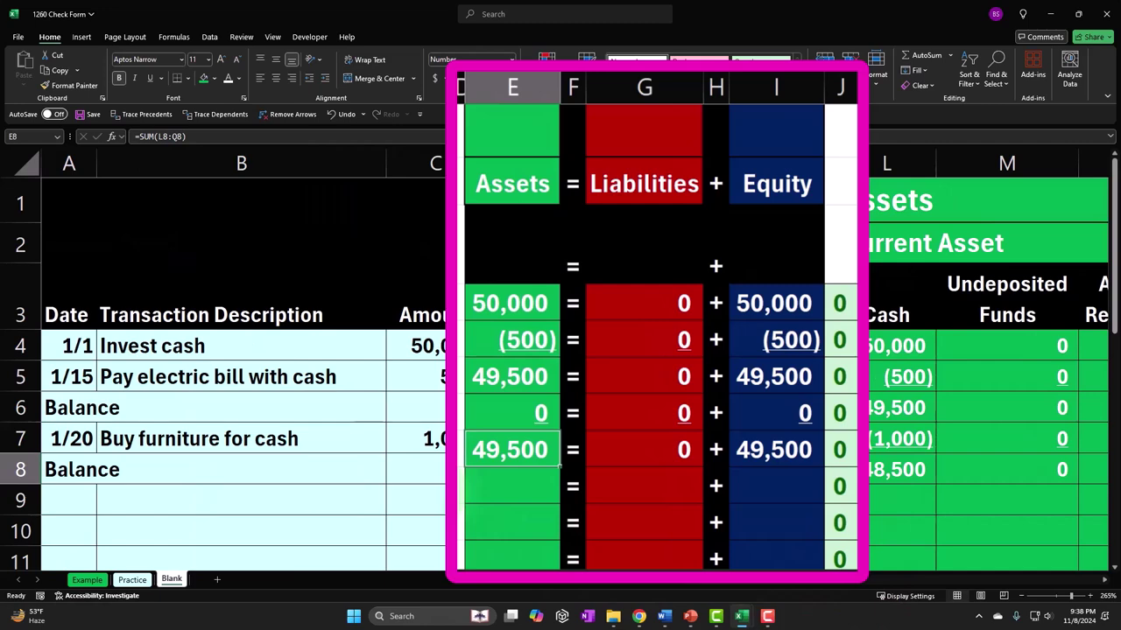
pyautogui.click(744, 450)
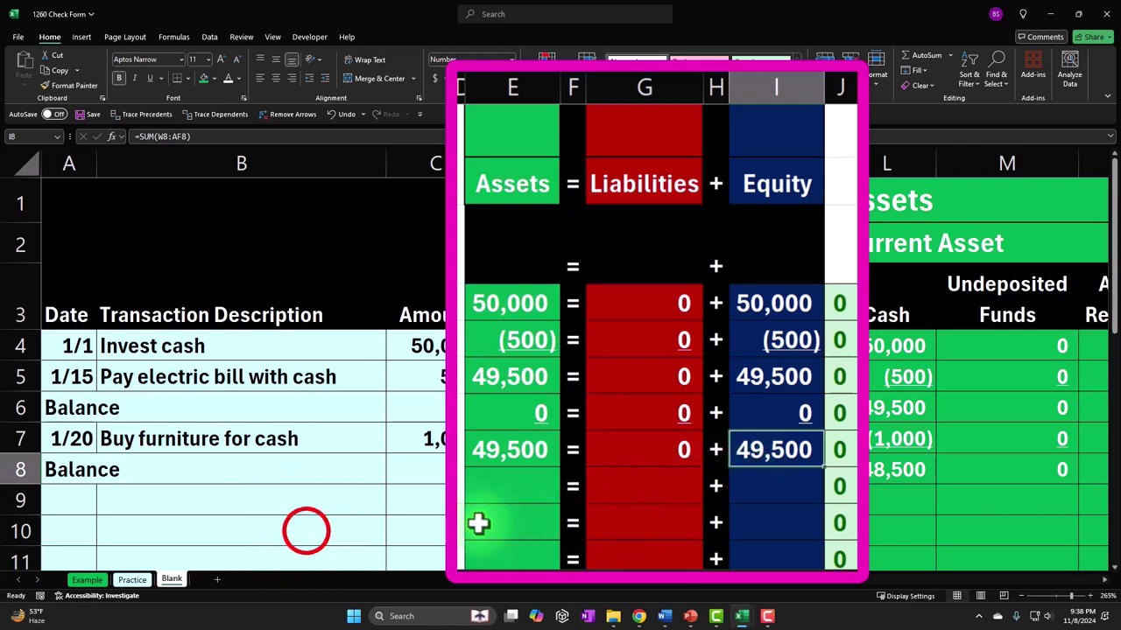
# Add a 1/25 'Buy inventory for cash' row 9 and change the furniture amount to 5000
pyautogui.click(295, 533)
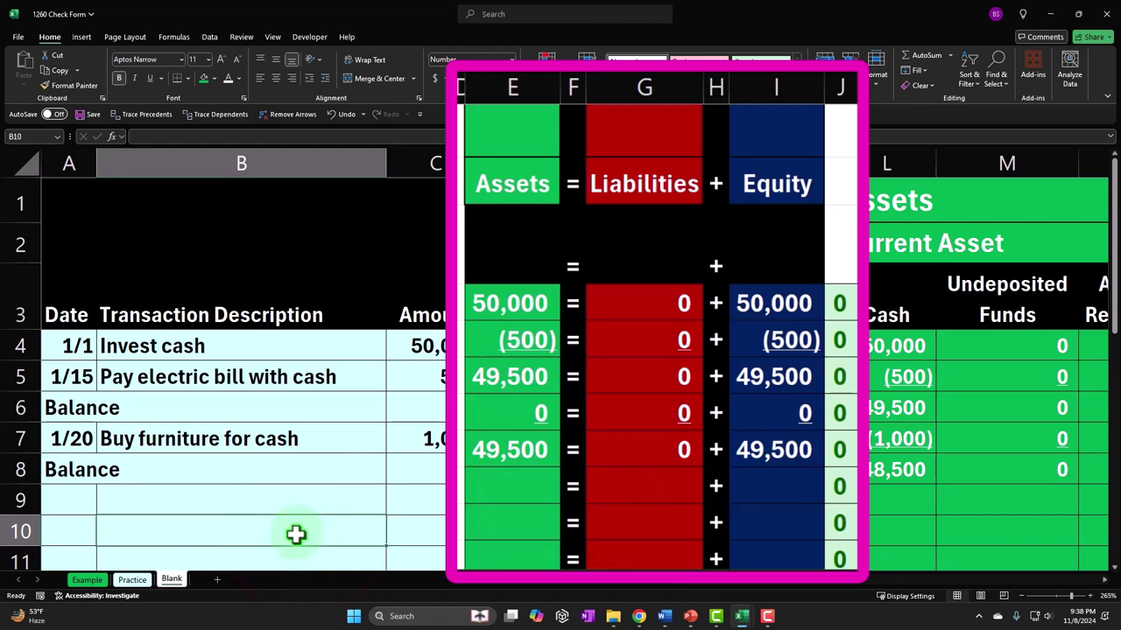
pyautogui.click(84, 497)
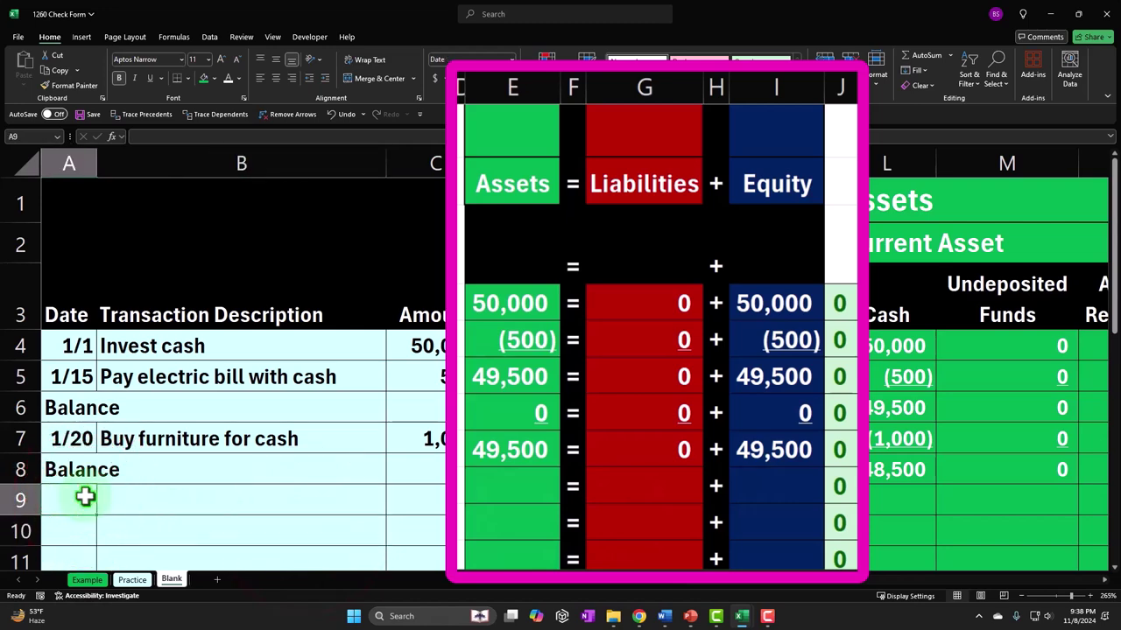
pyautogui.write('1/25')
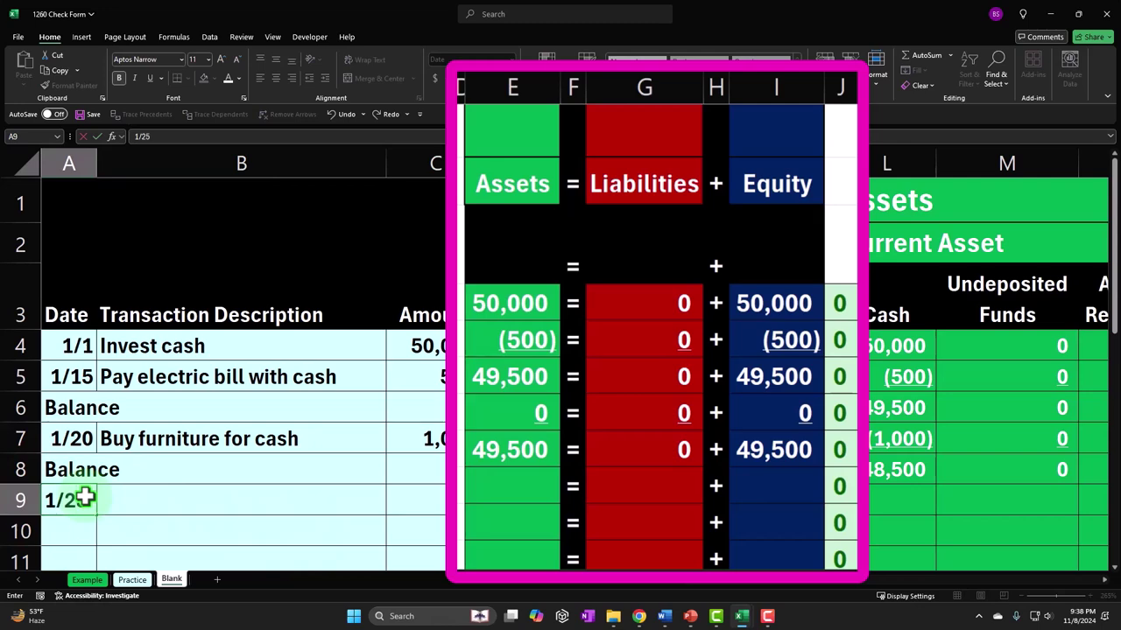
pyautogui.press('Tab')
pyautogui.write('Buy in')
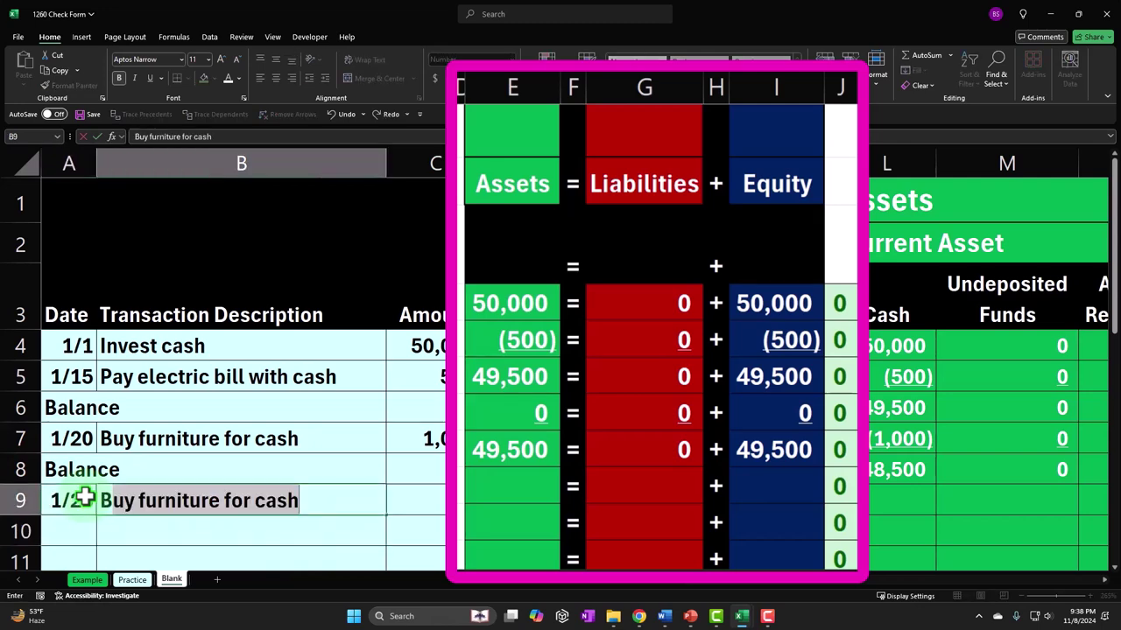
pyautogui.press('BackSpace')
pyautogui.press('BackSpace')
pyautogui.write('i')
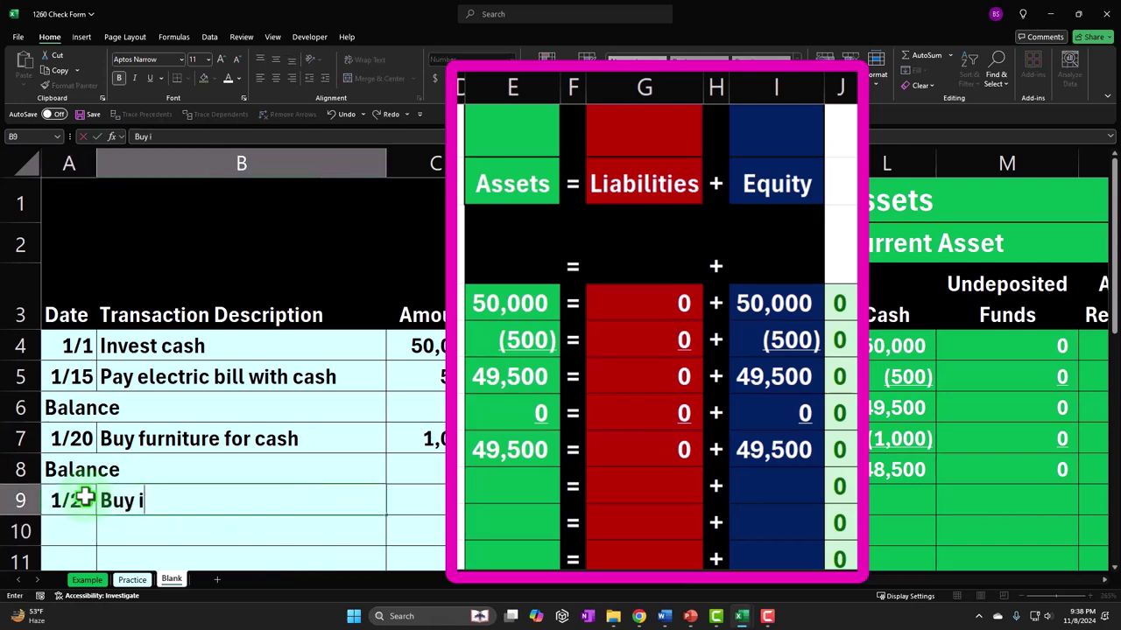
pyautogui.write('nventory for cash')
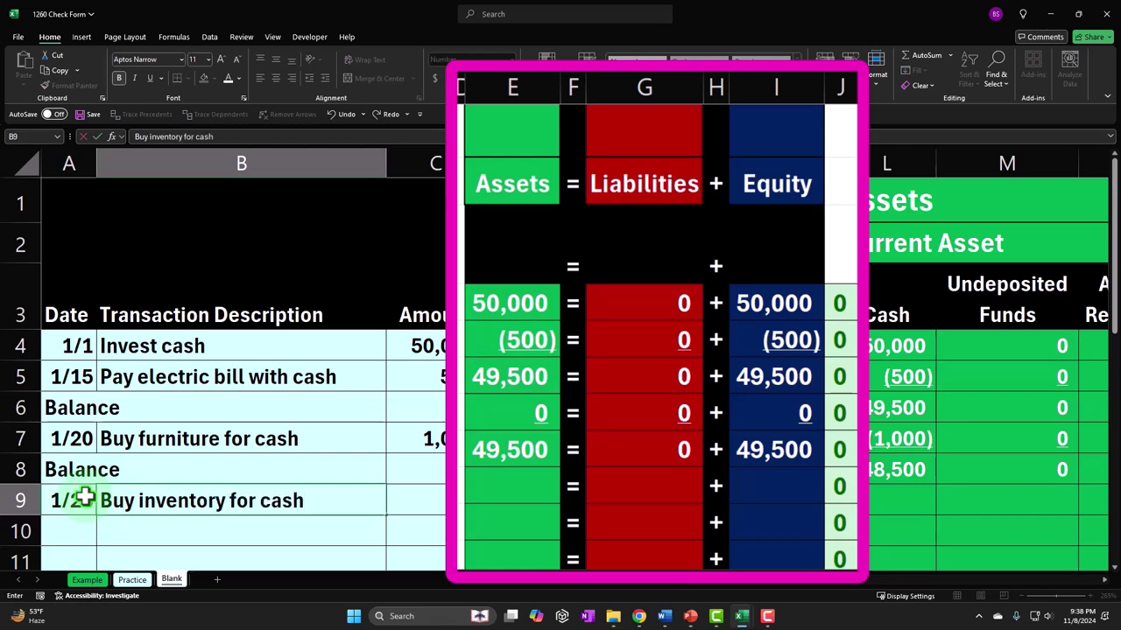
pyautogui.press('Return')
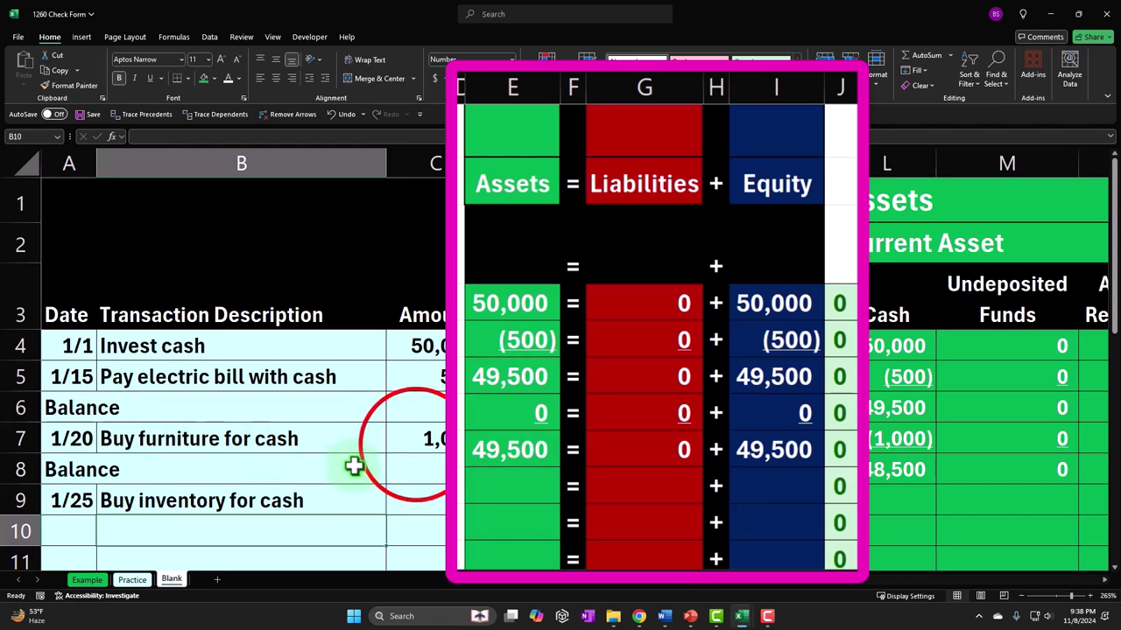
pyautogui.click(414, 446)
pyautogui.write('5000')
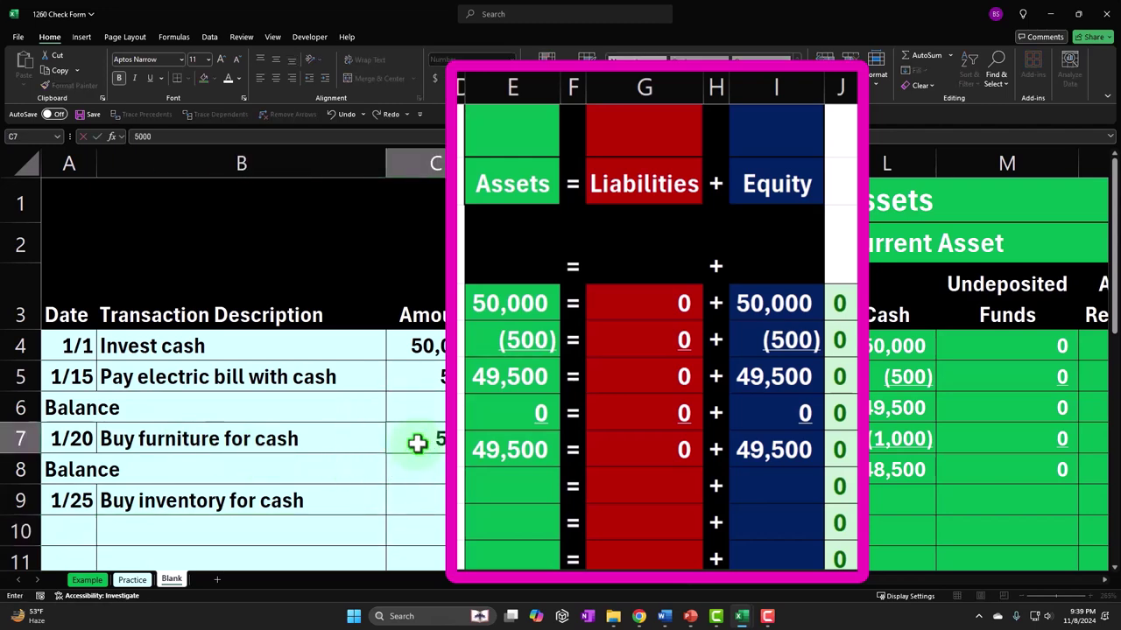
pyautogui.press('Return')
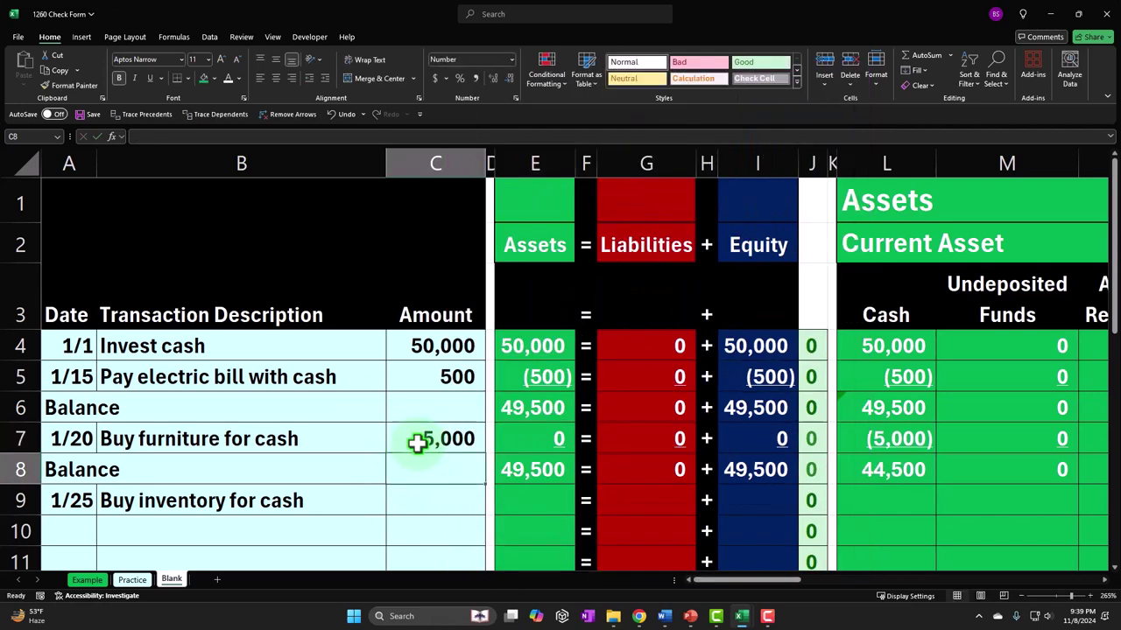
pyautogui.click(416, 443)
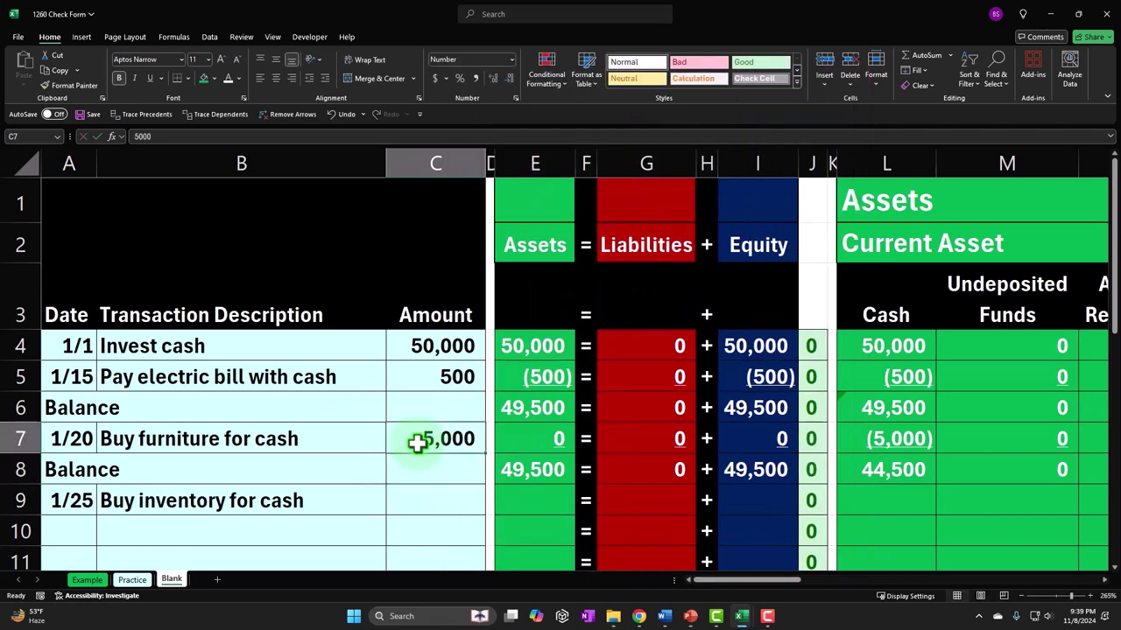
pyautogui.press('Right')
pyautogui.press('Right')
pyautogui.press('Right')
pyautogui.press('Right')
pyautogui.press('Right')
pyautogui.press('Right')
pyautogui.press('Right')
pyautogui.press('Right')
pyautogui.press('Right')
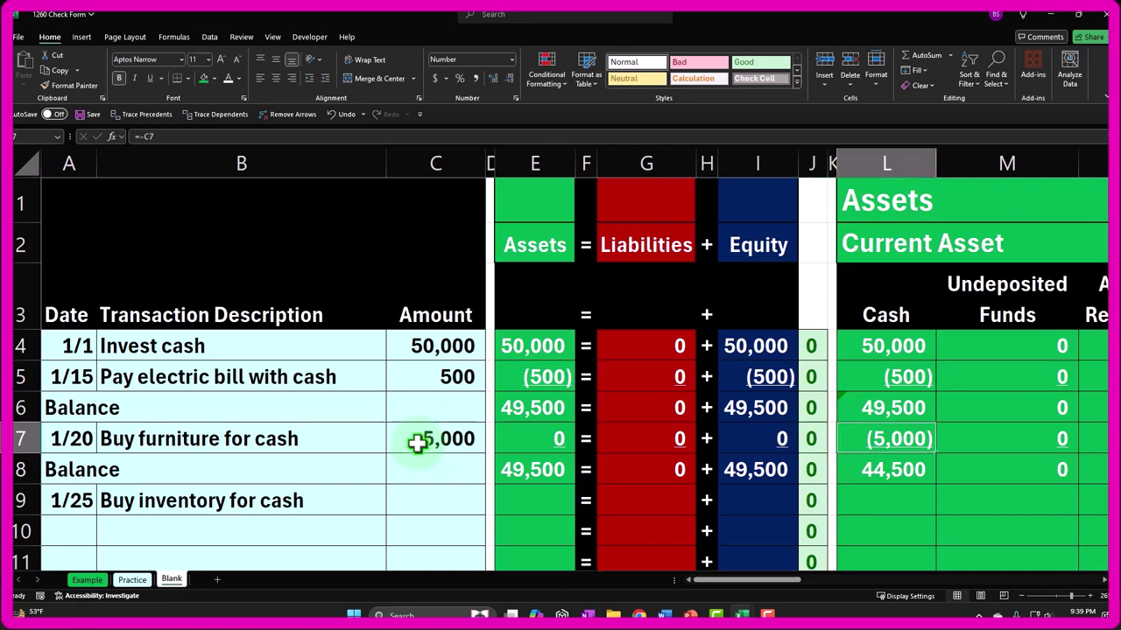
pyautogui.press('Right')
pyautogui.press('Right')
pyautogui.press('Right')
pyautogui.press('Right')
pyautogui.press('Right')
pyautogui.press('Right')
pyautogui.press('Right')
pyautogui.press('Right')
pyautogui.press('Right')
pyautogui.press('Right')
pyautogui.press('Right')
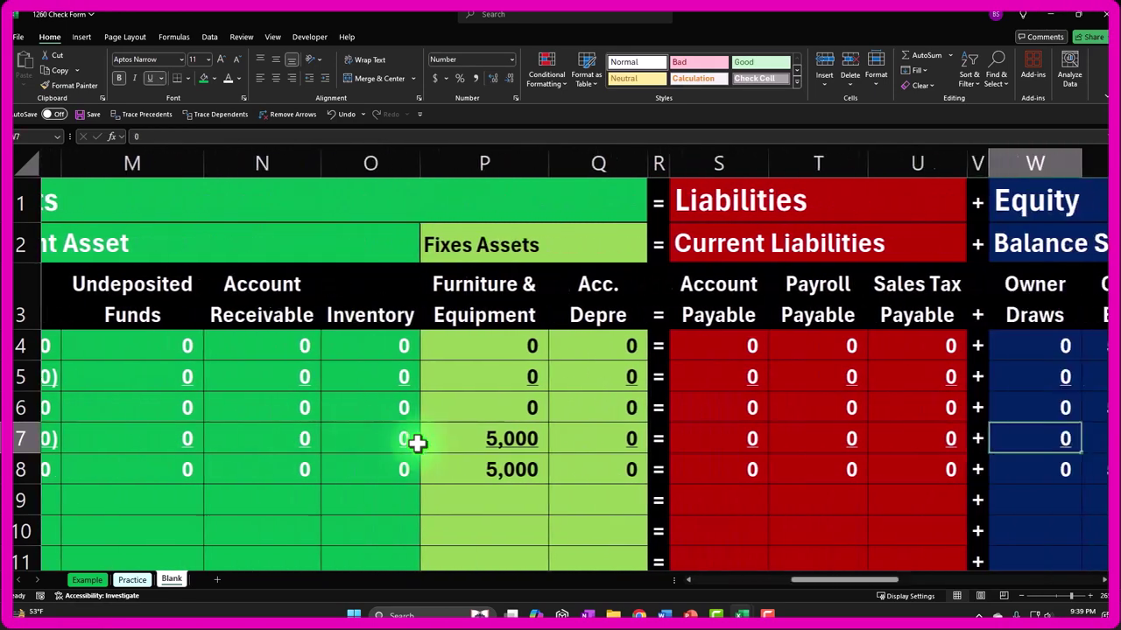
pyautogui.press('Right')
pyautogui.press('Right')
pyautogui.press('Right')
pyautogui.press('Right')
pyautogui.press('Right')
pyautogui.press('Right')
pyautogui.press('Right')
pyautogui.press('Right')
pyautogui.press('Right')
pyautogui.press('Right')
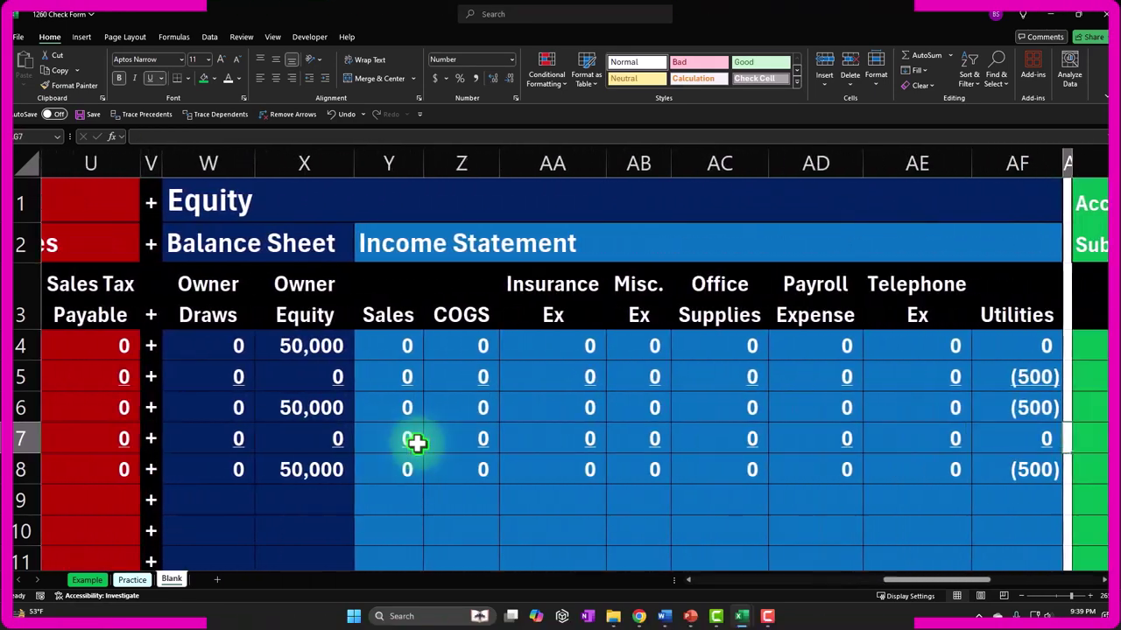
pyautogui.press('Home')
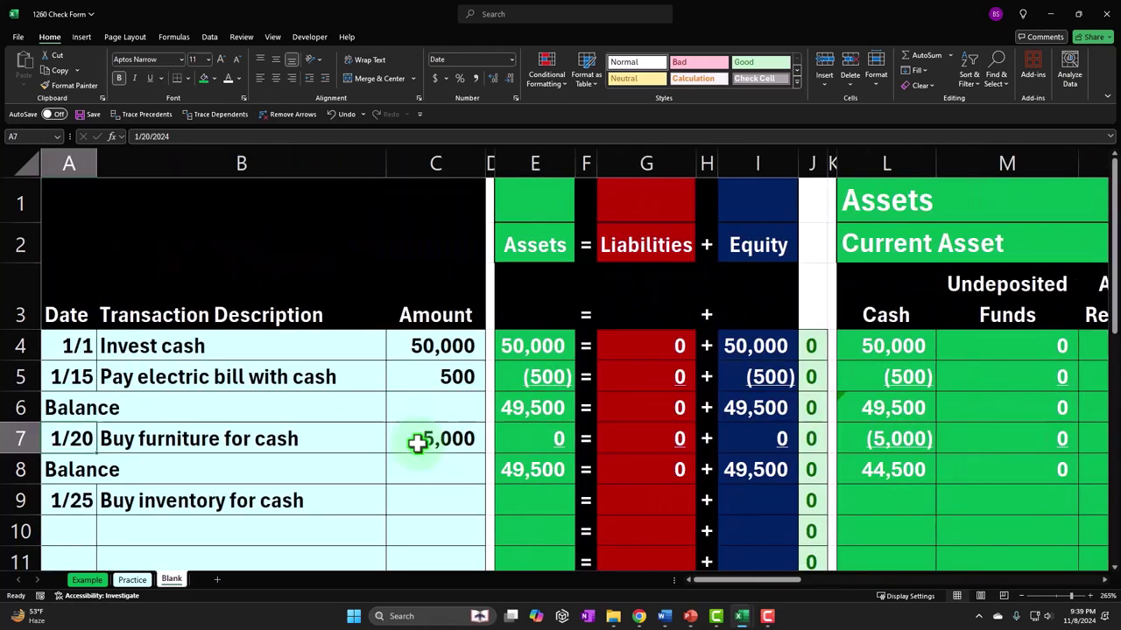
pyautogui.click(487, 436)
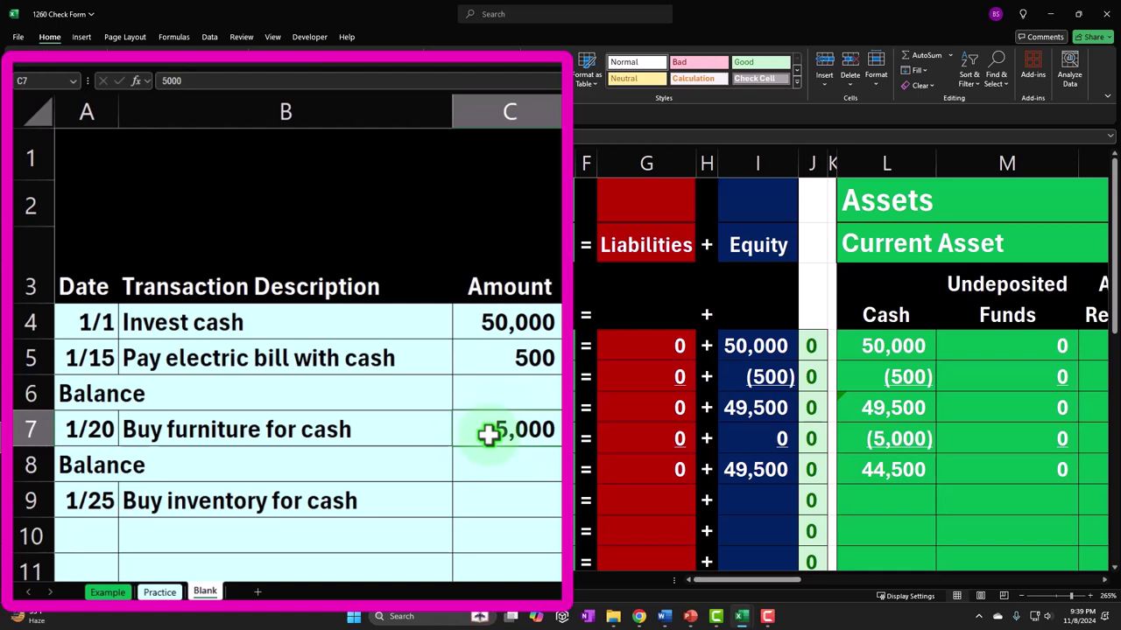
pyautogui.press('Right')
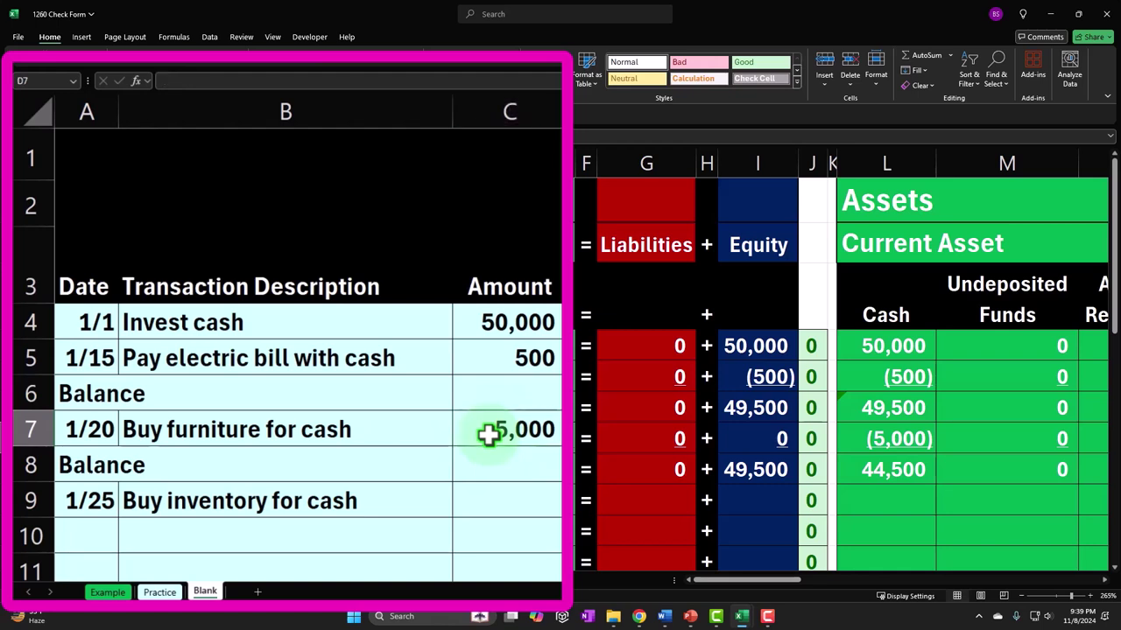
pyautogui.click(418, 441)
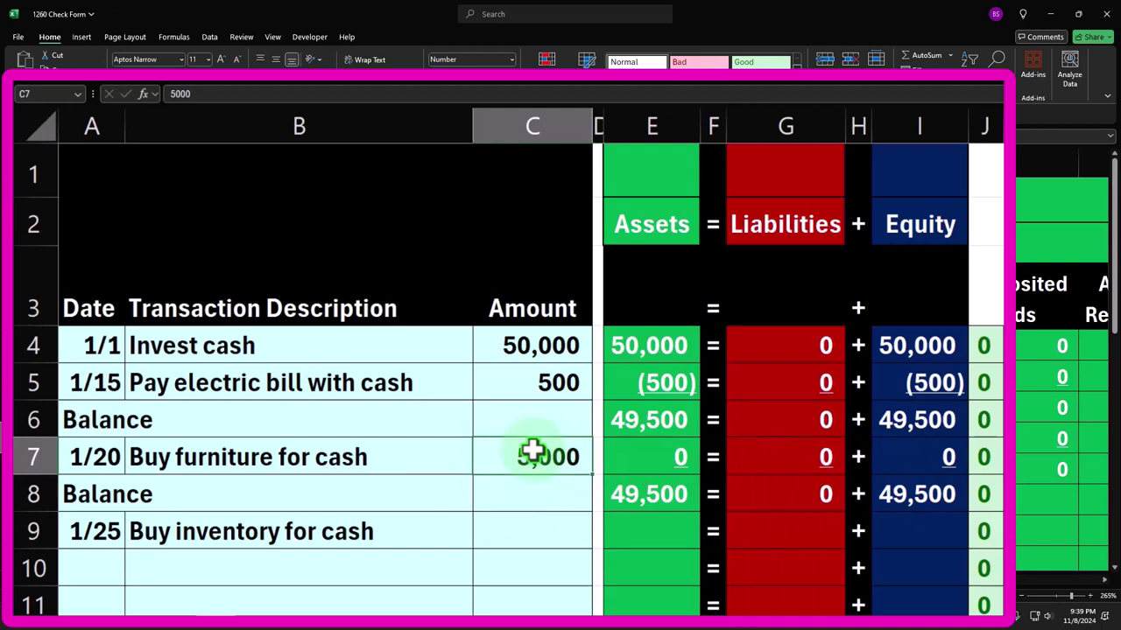
# Enter 1,000 as the inventory purchase amount in C9
pyautogui.press('Down')
pyautogui.press('Down')
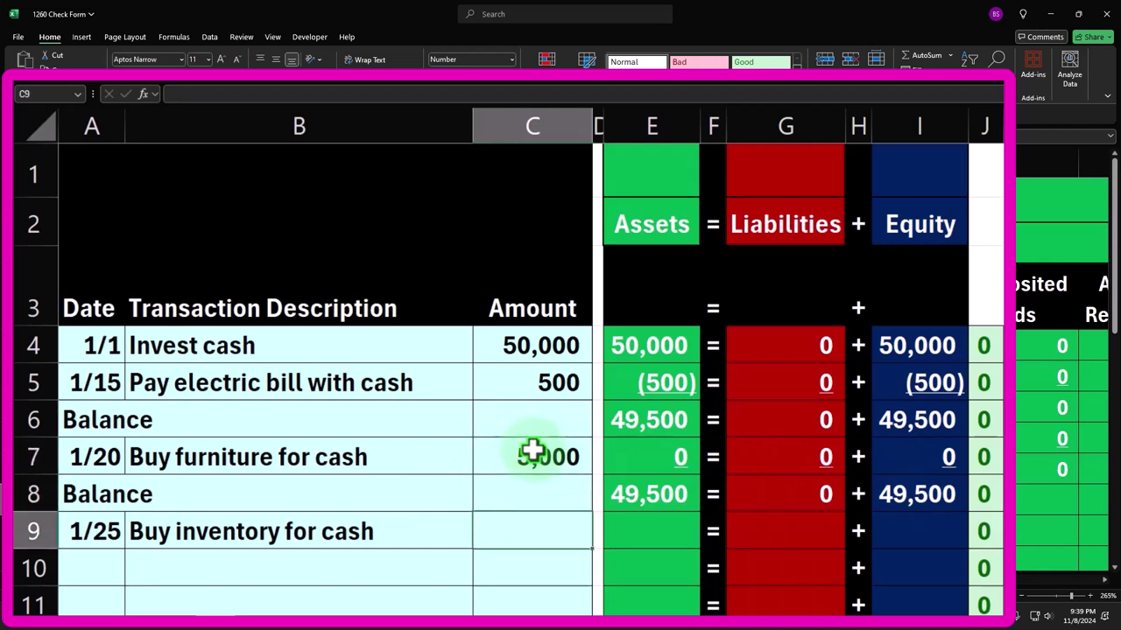
pyautogui.write('1000')
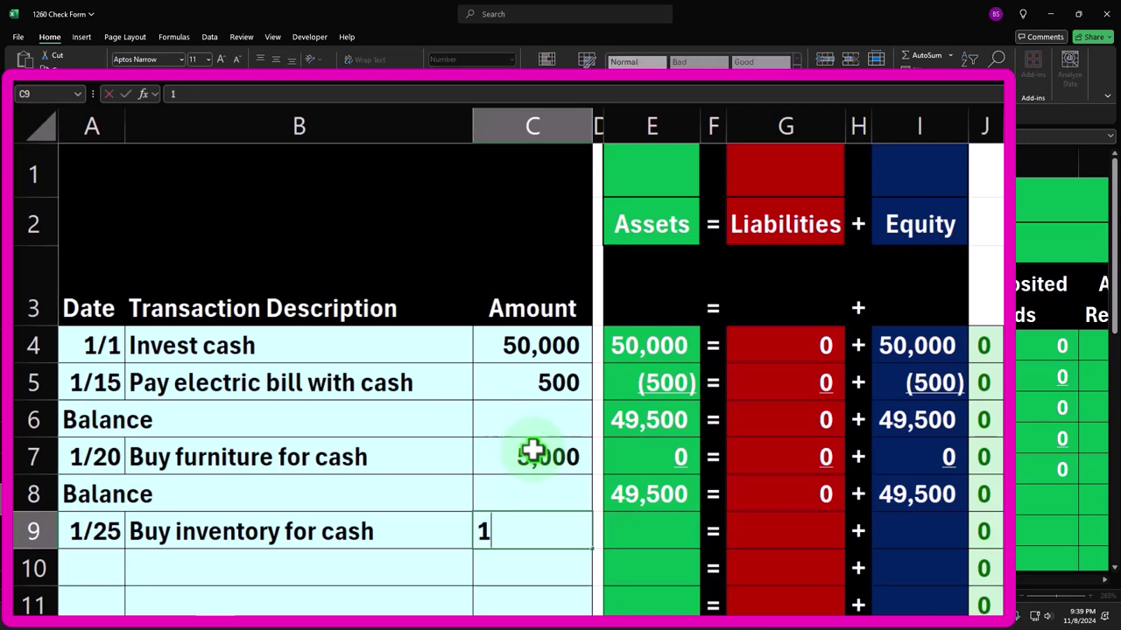
pyautogui.hotkey('ctrl', 'Return')
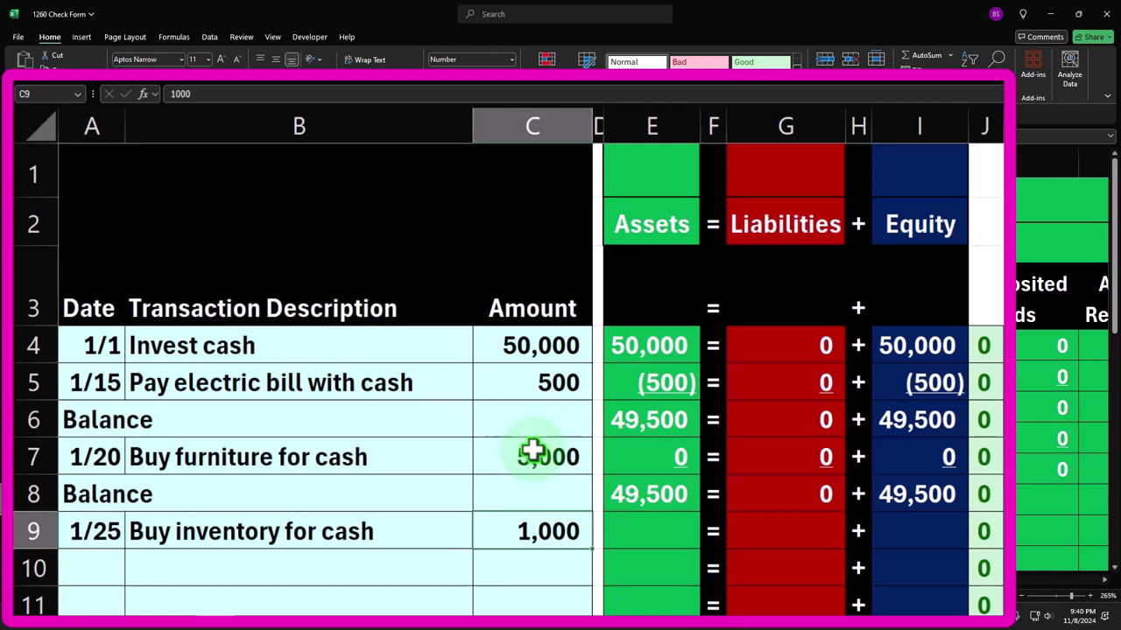
# Post the purchase to Cash in L9 as =-C9, bringing the cash balance to 44,500
pyautogui.click(526, 532)
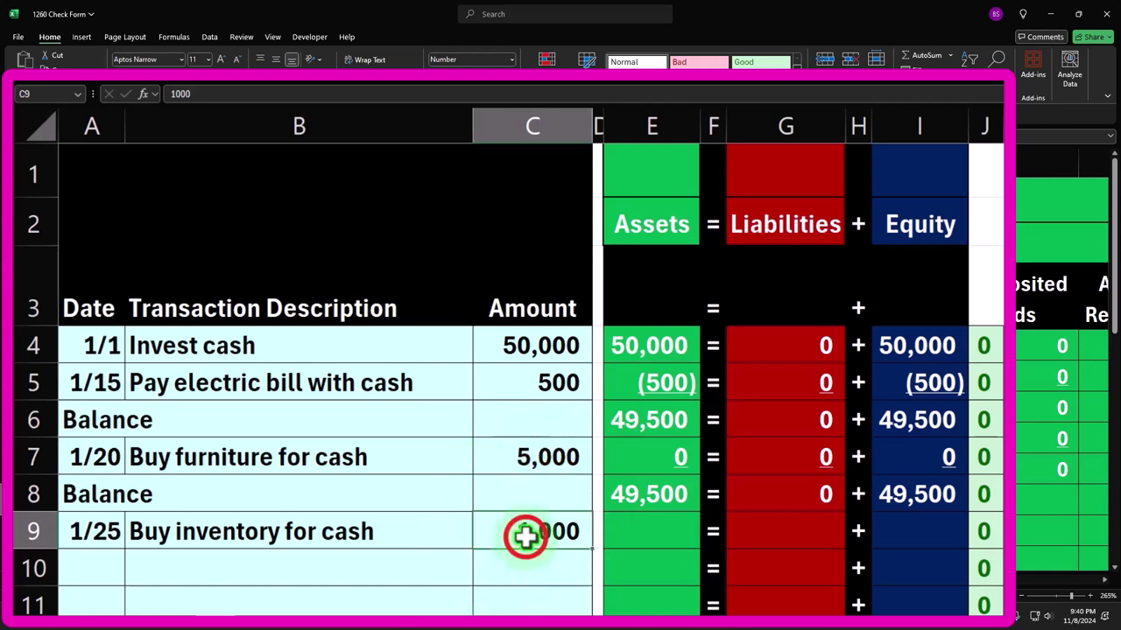
pyautogui.press('Right')
pyautogui.press('Right')
pyautogui.press('Right')
pyautogui.press('Right')
pyautogui.press('Right')
pyautogui.press('Right')
pyautogui.press('Right')
pyautogui.press('Right')
pyautogui.press('Right')
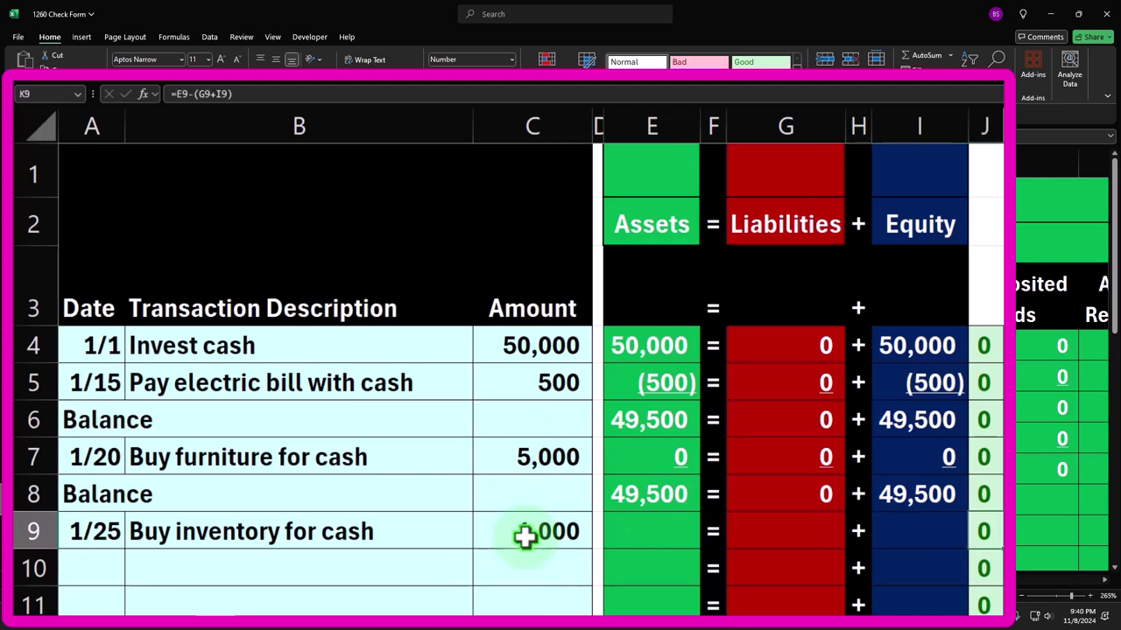
pyautogui.write('-')
pyautogui.press('Left')
pyautogui.press('Left')
pyautogui.press('Left')
pyautogui.press('Left')
pyautogui.press('Left')
pyautogui.press('Left')
pyautogui.press('Left')
pyautogui.press('Left')
pyautogui.press('Left')
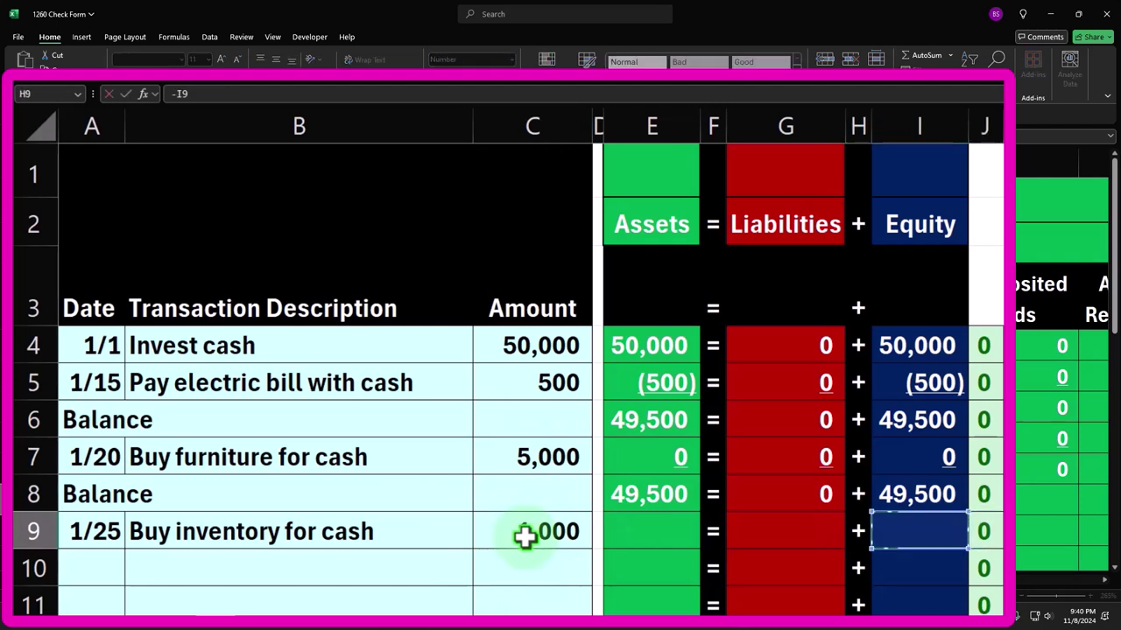
pyautogui.press('Return')
pyautogui.press('Up')
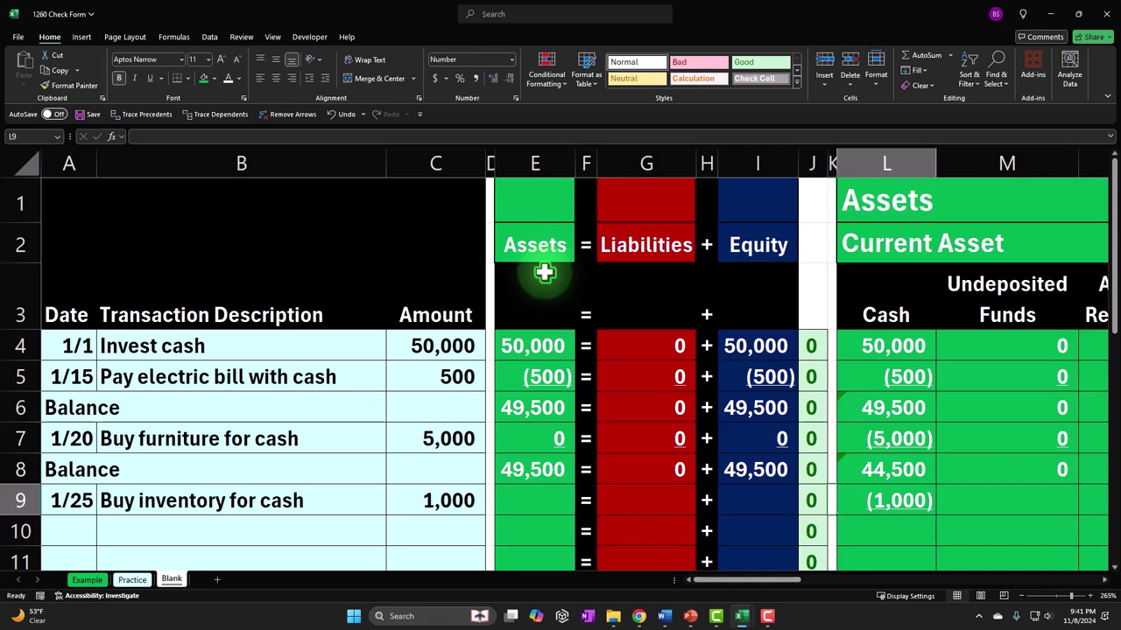
# Enter =C9 in the Inventory cell O9 so it shows 1,000
pyautogui.press('Right')
pyautogui.press('Right')
pyautogui.press('Right')
pyautogui.press('Right')
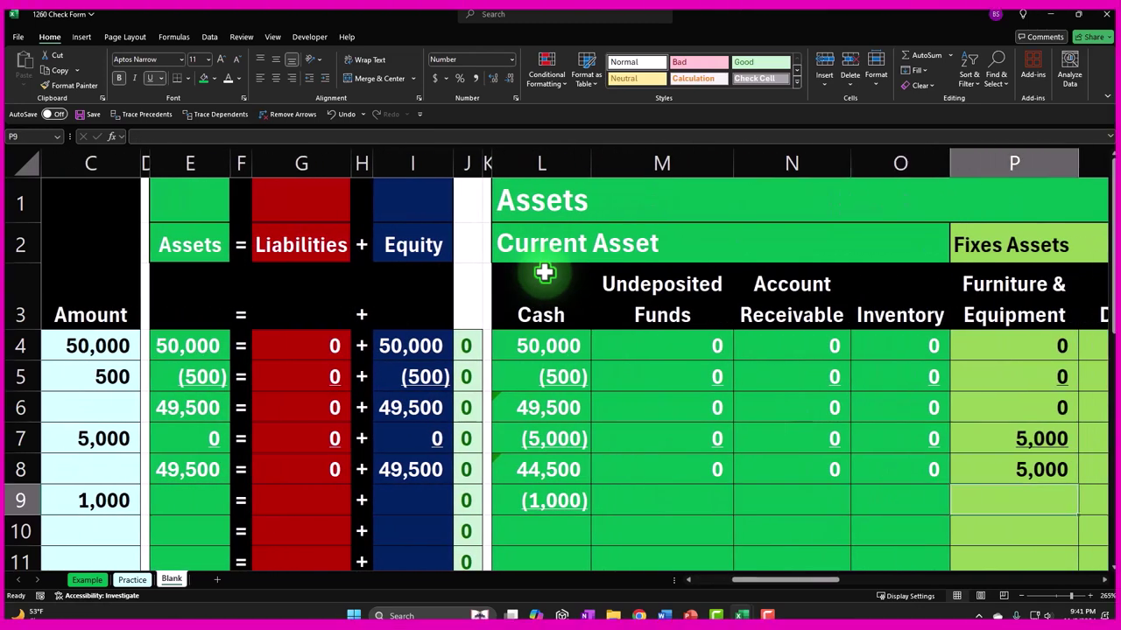
pyautogui.press('Left')
pyautogui.press('Left')
pyautogui.press('Right')
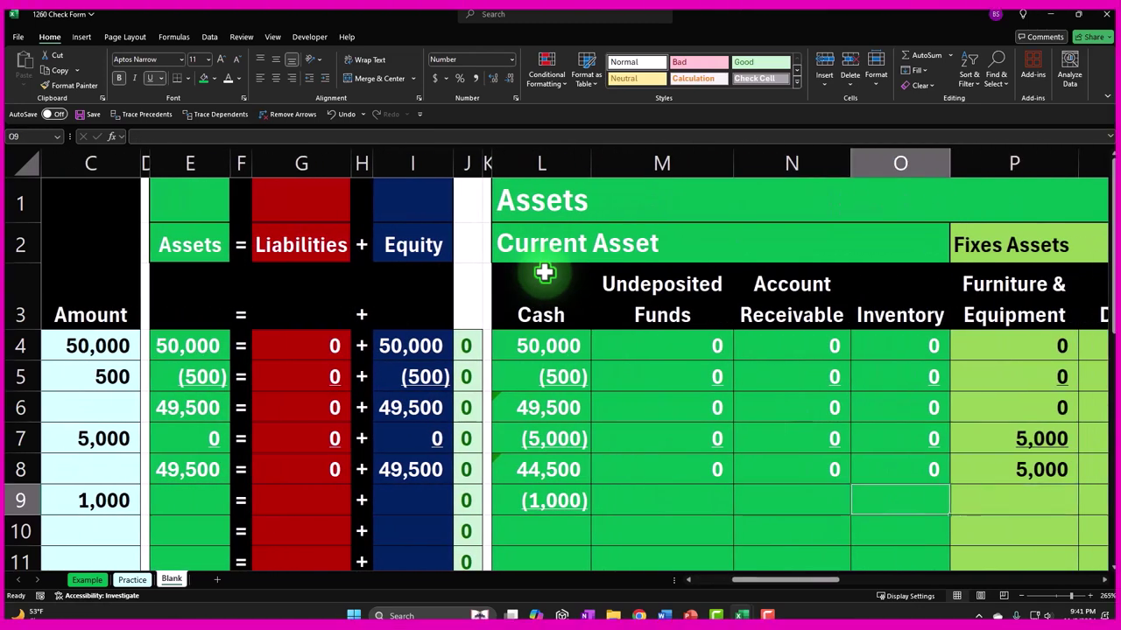
pyautogui.write('=')
pyautogui.press('Left')
pyautogui.press('Left')
pyautogui.press('Left')
pyautogui.press('Left')
pyautogui.press('Left')
pyautogui.press('Left')
pyautogui.press('Left')
pyautogui.press('Left')
pyautogui.press('Left')
pyautogui.press('Left')
pyautogui.press('Left')
pyautogui.press('Left')
pyautogui.press('Left')
pyautogui.press('Left')
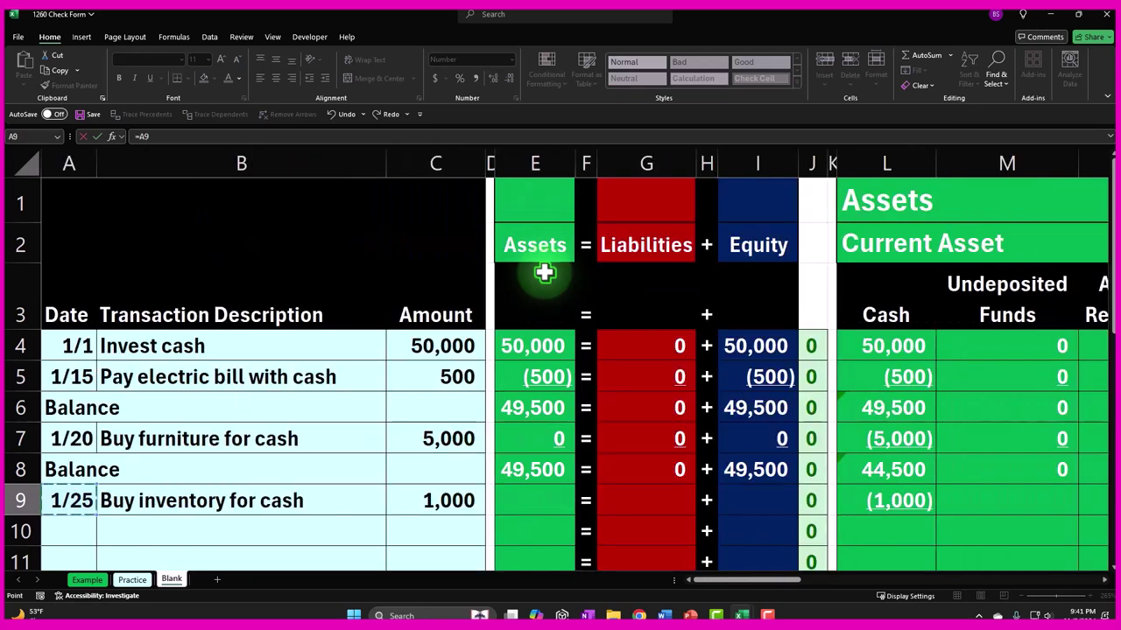
pyautogui.press('Right')
pyautogui.press('Right')
pyautogui.press('Return')
pyautogui.press('Right')
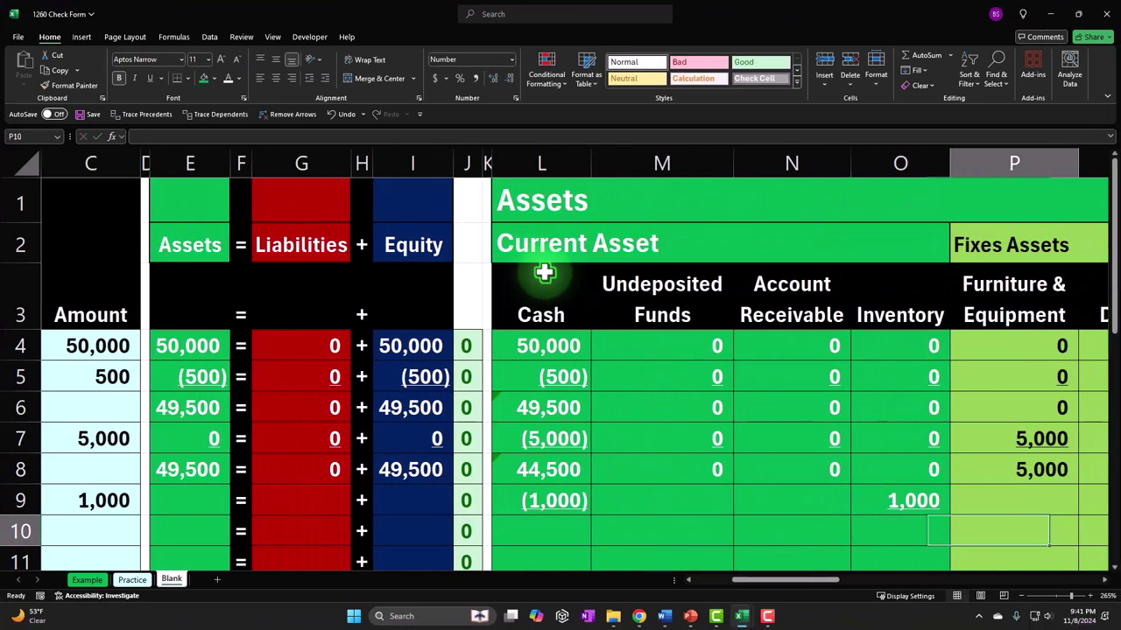
pyautogui.press('Right')
pyautogui.hotkey('ctrl', 'Left')
# Copy the E8, G8 and I8 Assets, Liabilities and Equity totals down into row 9, each reading 0
pyautogui.press('Home')
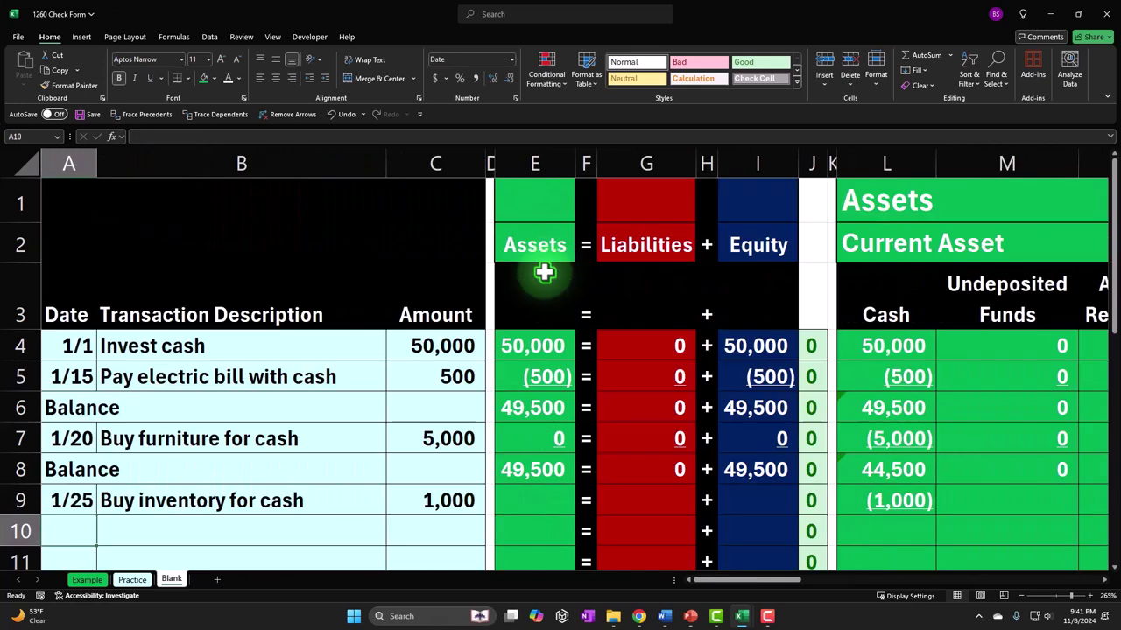
pyautogui.click(543, 469)
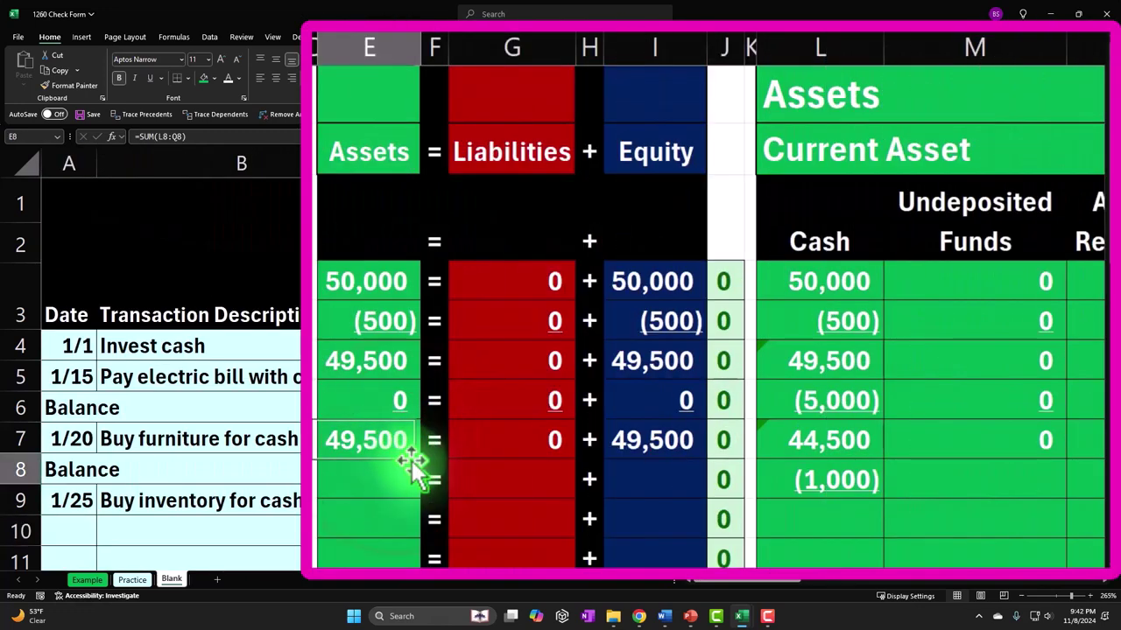
pyautogui.moveTo(413, 461); pyautogui.dragTo(420, 482)
pyautogui.click(395, 389)
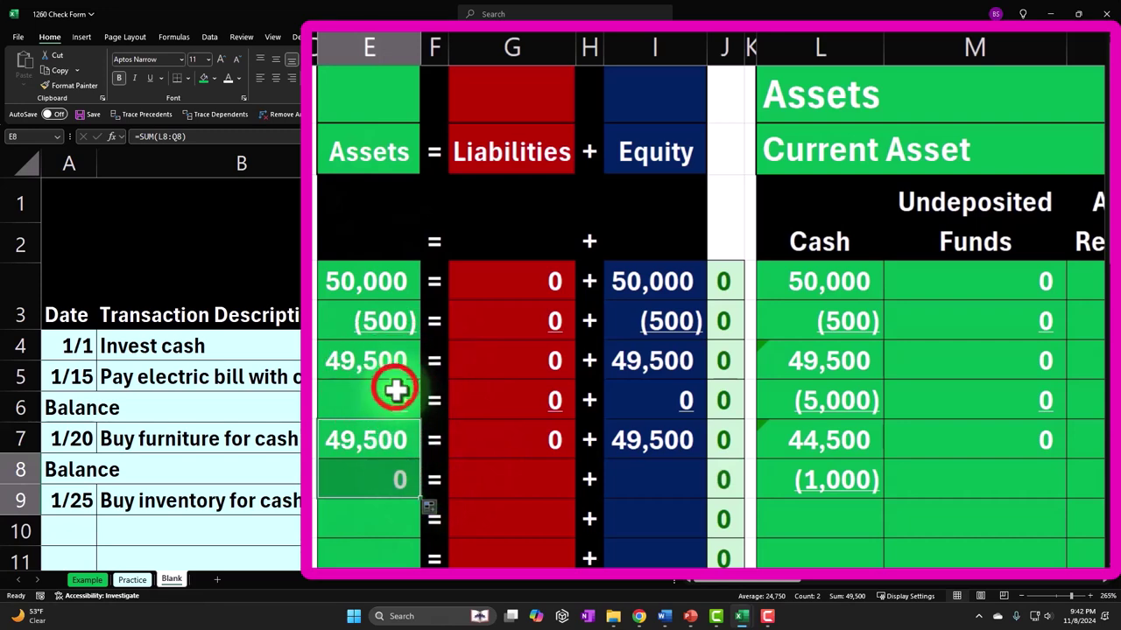
pyautogui.click(387, 495)
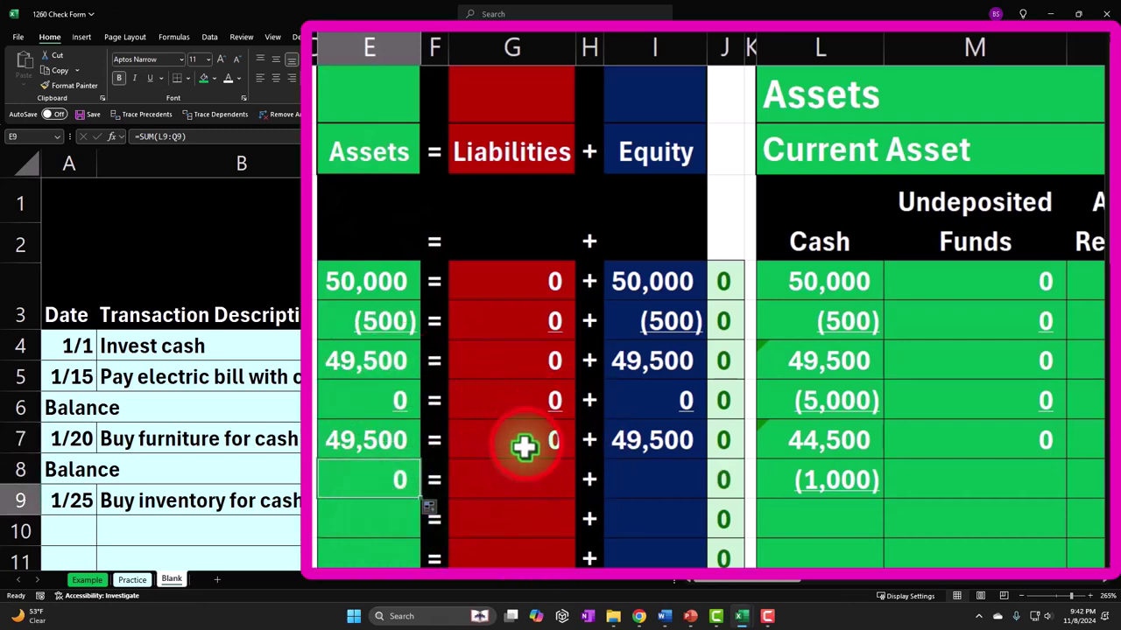
pyautogui.click(523, 447)
pyautogui.moveTo(572, 458); pyautogui.dragTo(570, 482)
pyautogui.click(642, 444)
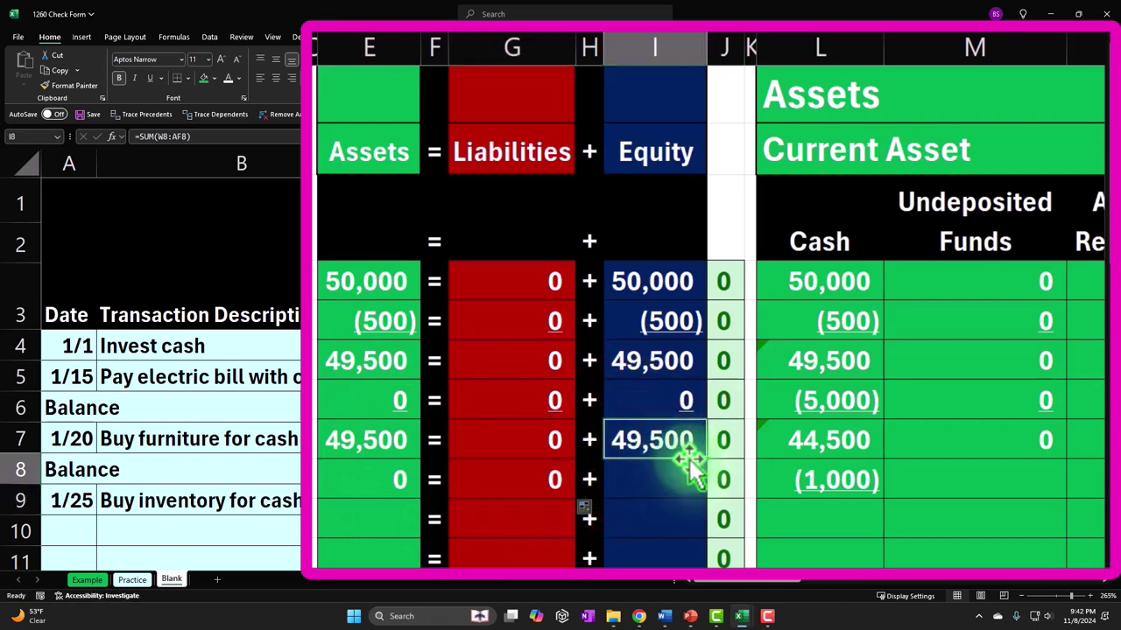
pyautogui.moveTo(705, 458); pyautogui.dragTo(706, 488)
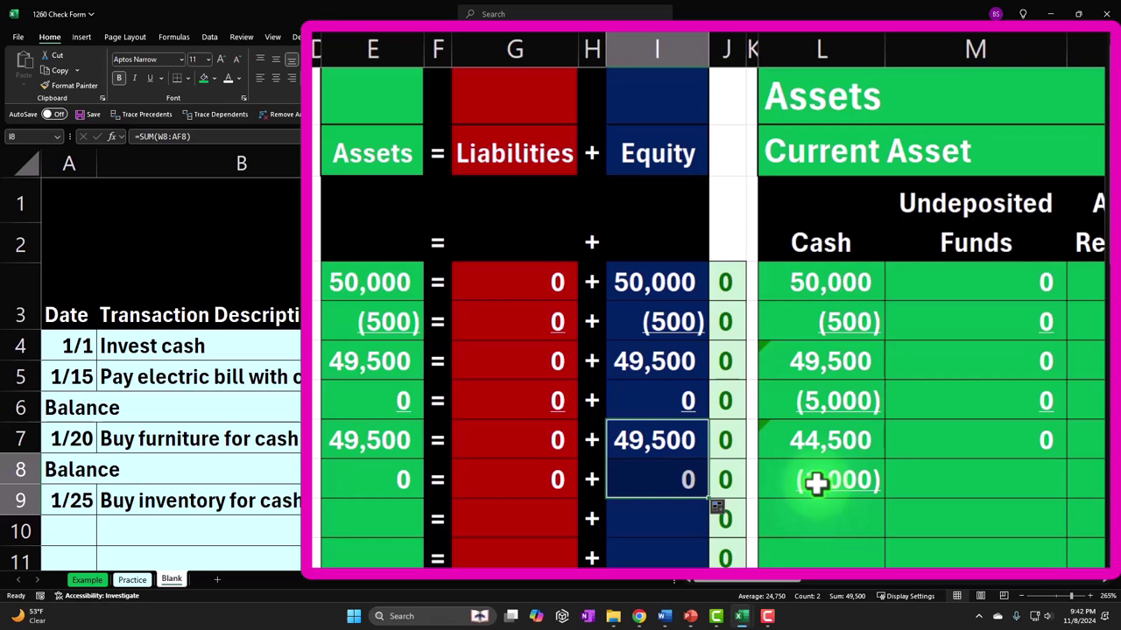
# Enter 0 in row 9's Undeposited Funds, Account Receivable, Furniture & Equipment and Acc. Depre columns
pyautogui.click(914, 466)
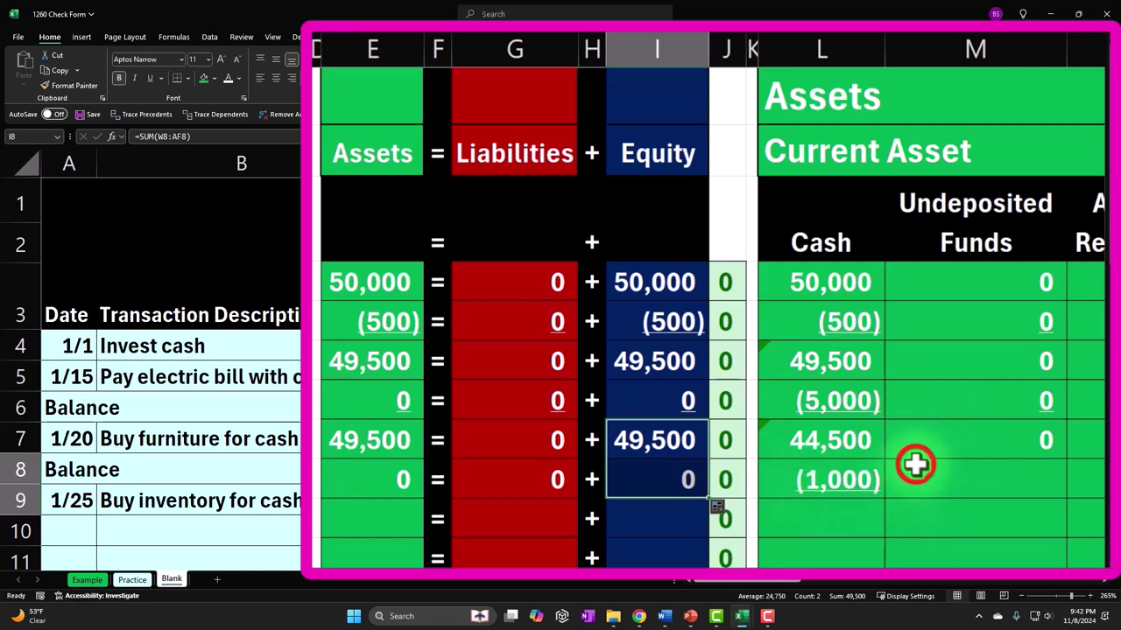
pyautogui.hscroll(4, 961, 490)
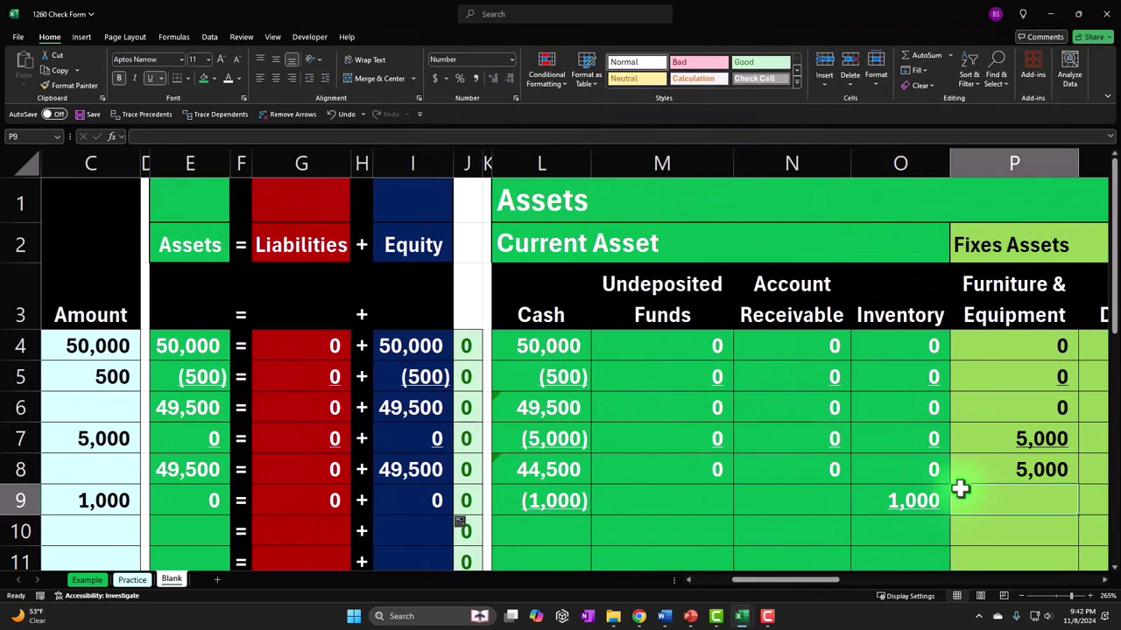
pyautogui.press('Left')
pyautogui.press('super+plus')
pyautogui.press('Right')
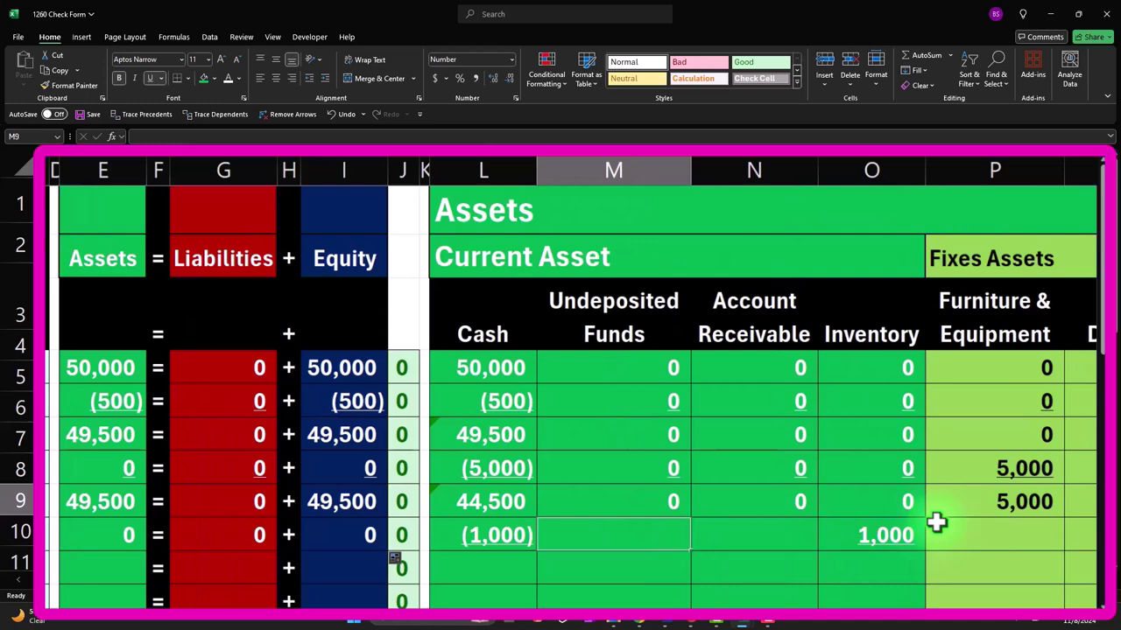
pyautogui.write('0')
pyautogui.press('Right')
pyautogui.write('0')
pyautogui.press('Right')
pyautogui.press('Right')
pyautogui.press('super+Escape')
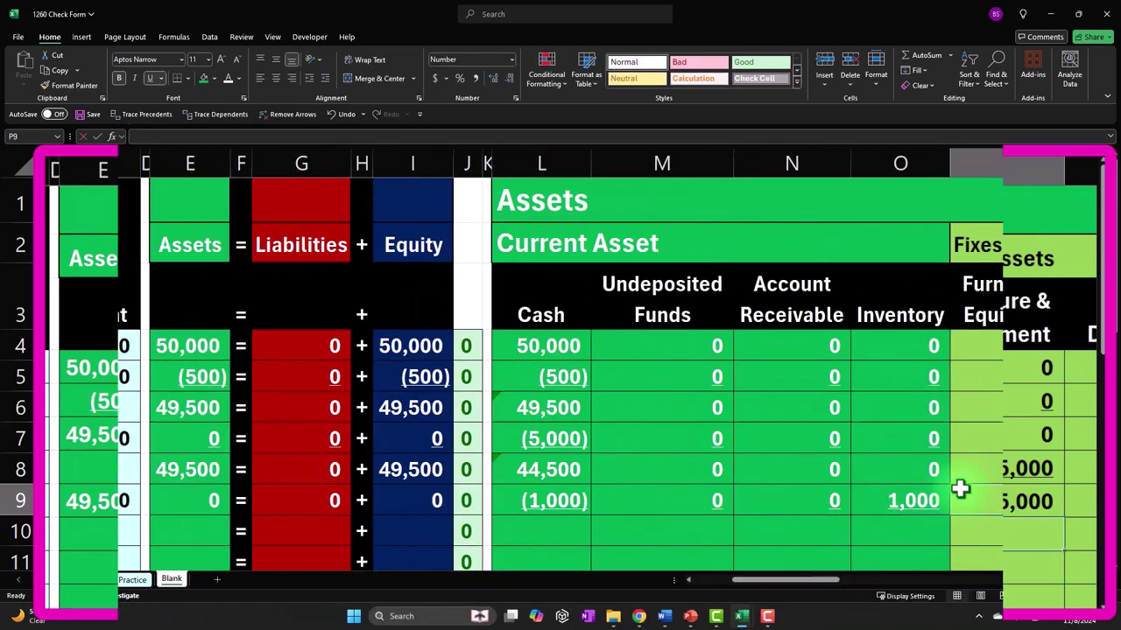
pyautogui.write('0')
pyautogui.press('Right')
pyautogui.write('0')
pyautogui.press('Right')
pyautogui.press('Right')
# Enter 0 across row 9's liability, equity and expense columns, Account Payable through Misc. Ex
pyautogui.write('0')
pyautogui.press('super+plus')
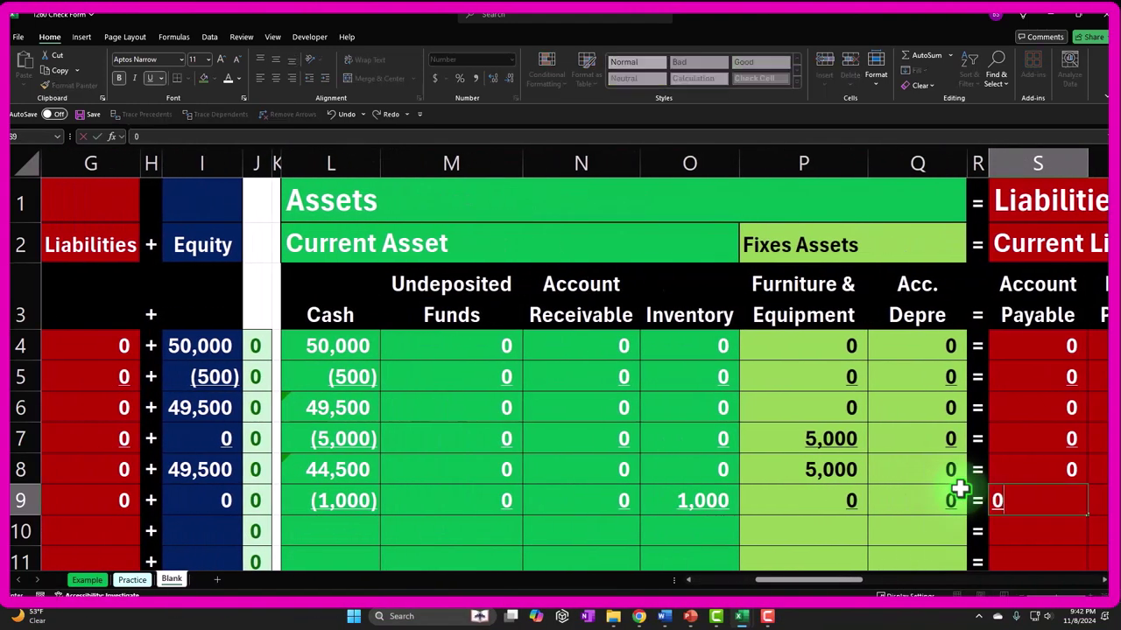
pyautogui.press('Right')
pyautogui.write('0')
pyautogui.press('Right')
pyautogui.write('0')
pyautogui.press('Right')
pyautogui.press('Right')
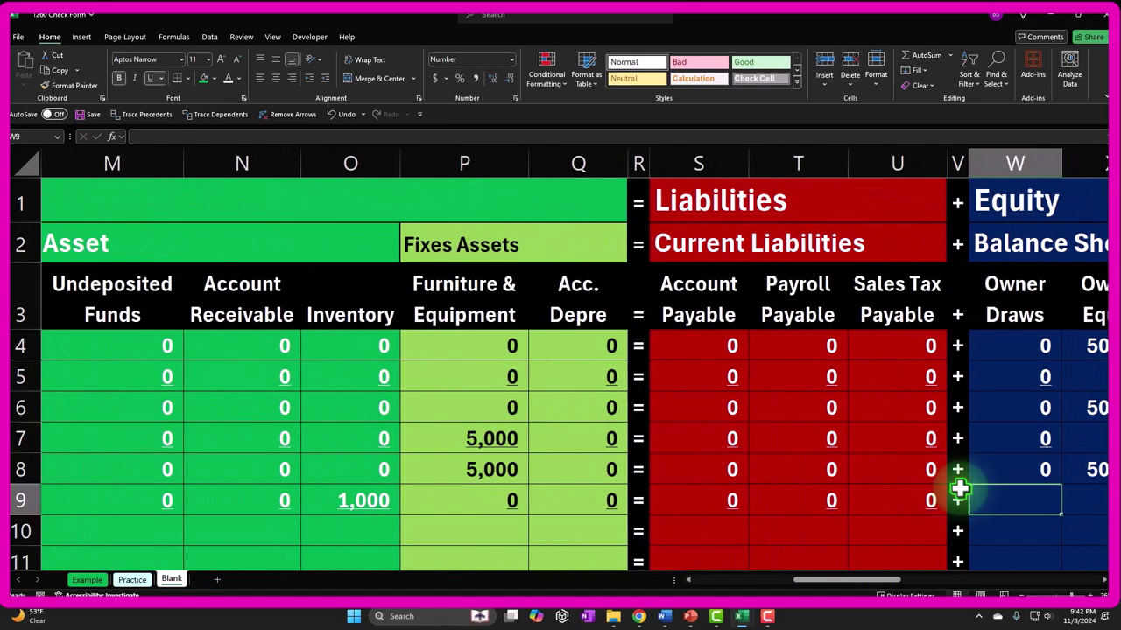
pyautogui.write('0')
pyautogui.press('Right')
pyautogui.write('0')
pyautogui.press('Right')
pyautogui.write('0')
pyautogui.press('Right')
pyautogui.write('0')
pyautogui.press('Right')
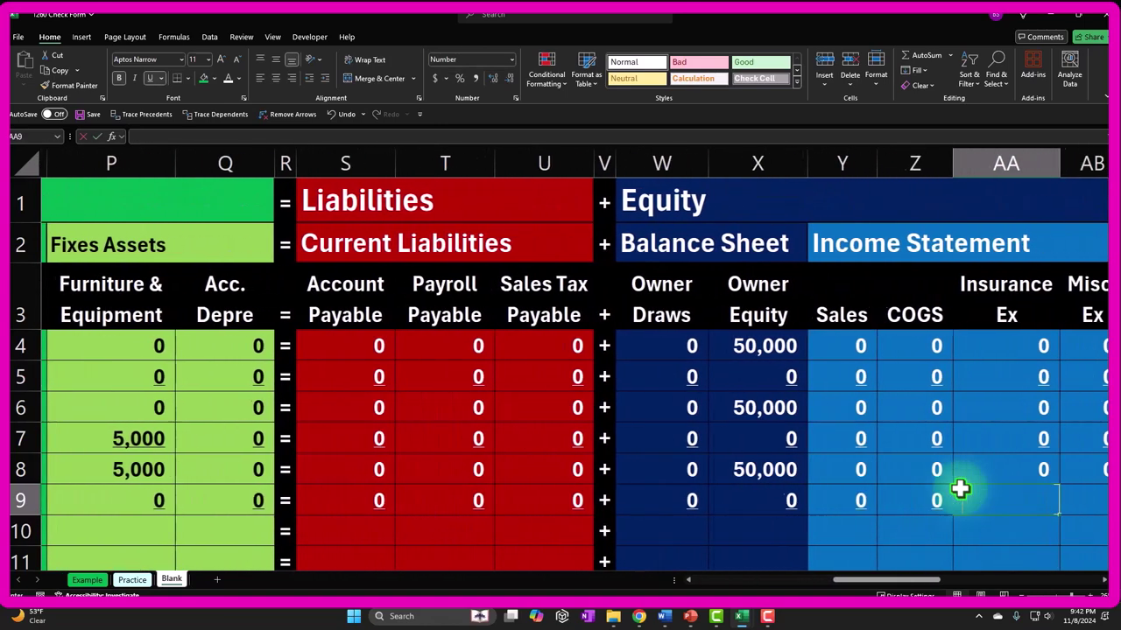
pyautogui.write('0')
pyautogui.press('Right')
pyautogui.write('0')
pyautogui.press('Right')
pyautogui.press('Right')
pyautogui.write('0')
pyautogui.press('Right')
pyautogui.write('0')
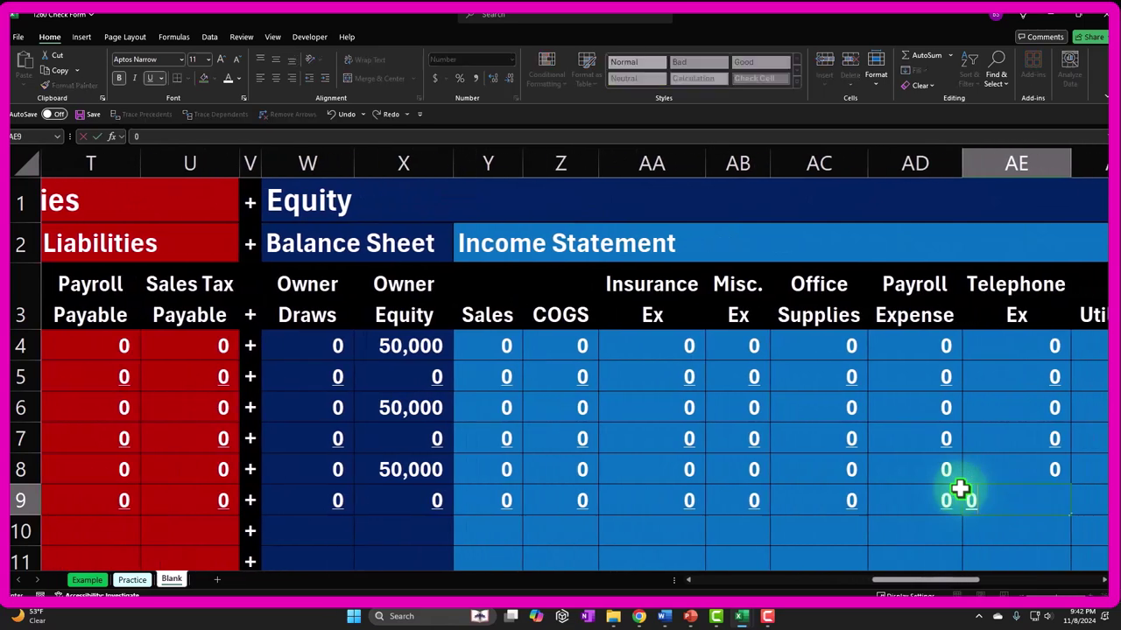
pyautogui.press('Right')
pyautogui.write('0')
pyautogui.press('Right')
pyautogui.press('Left')
pyautogui.press('Left')
pyautogui.press('Left')
pyautogui.press('Left')
pyautogui.press('Left')
pyautogui.press('Left')
pyautogui.press('Left')
pyautogui.press('Left')
pyautogui.press('Left')
pyautogui.press('Left')
pyautogui.press('Left')
pyautogui.press('Left')
pyautogui.press('Left')
pyautogui.press('Left')
pyautogui.press('Left')
pyautogui.press('Left')
pyautogui.press('Left')
pyautogui.press('Left')
pyautogui.press('Left')
pyautogui.press('Left')
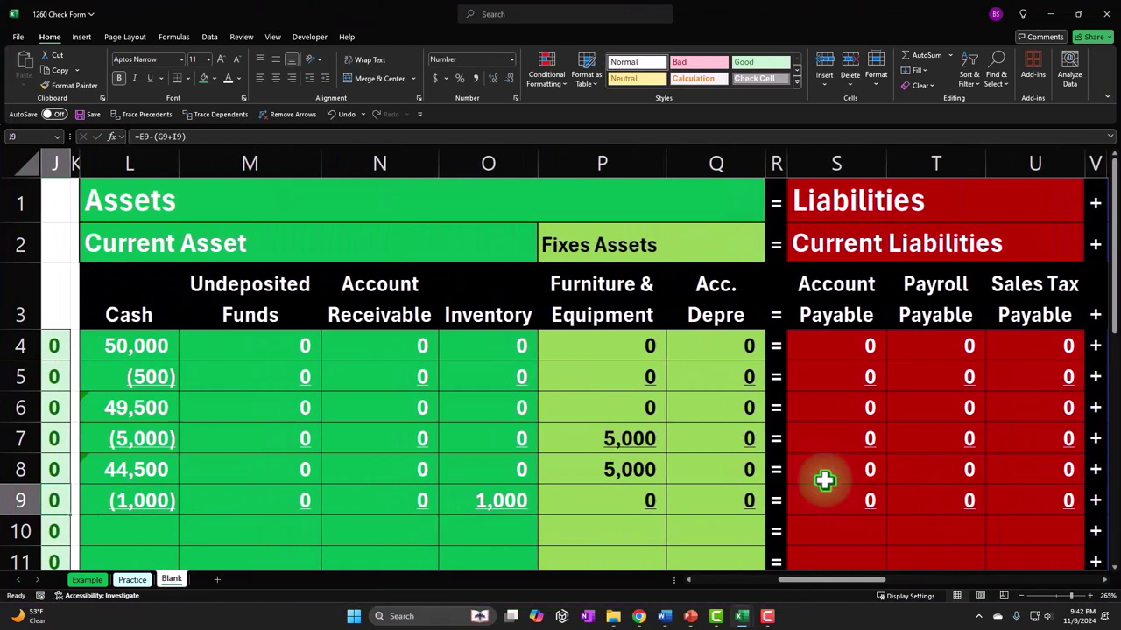
# Enter =SUM(L8:L9) in L10 to total the Cash balance
pyautogui.scroll(-1, 604, 478)
pyautogui.click(144, 438)
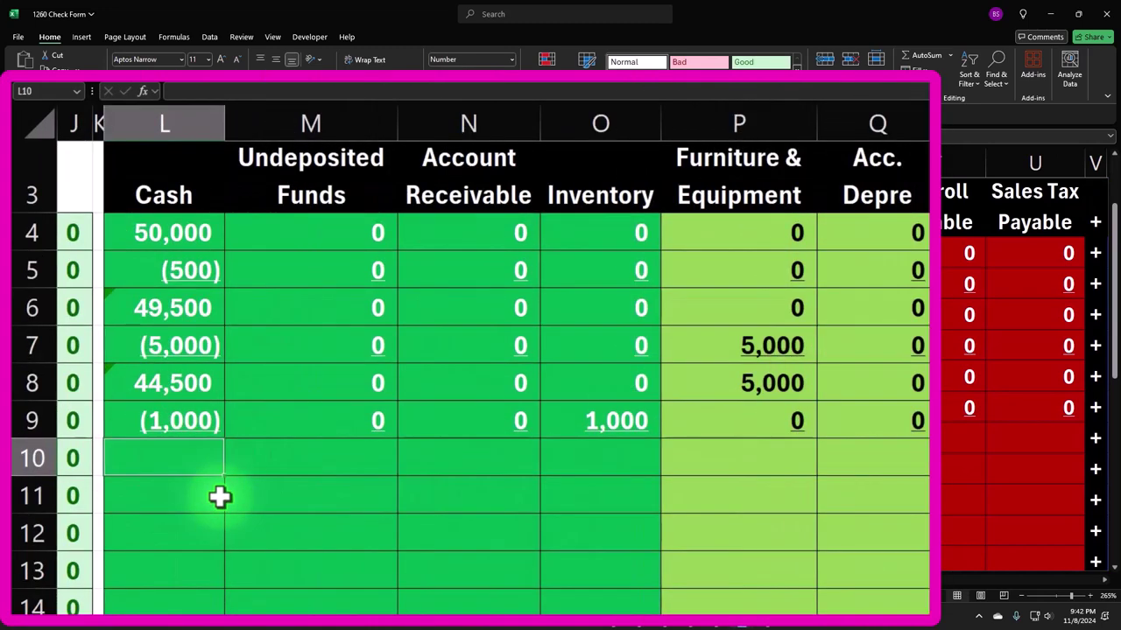
pyautogui.write('=sum(')
pyautogui.press('Up')
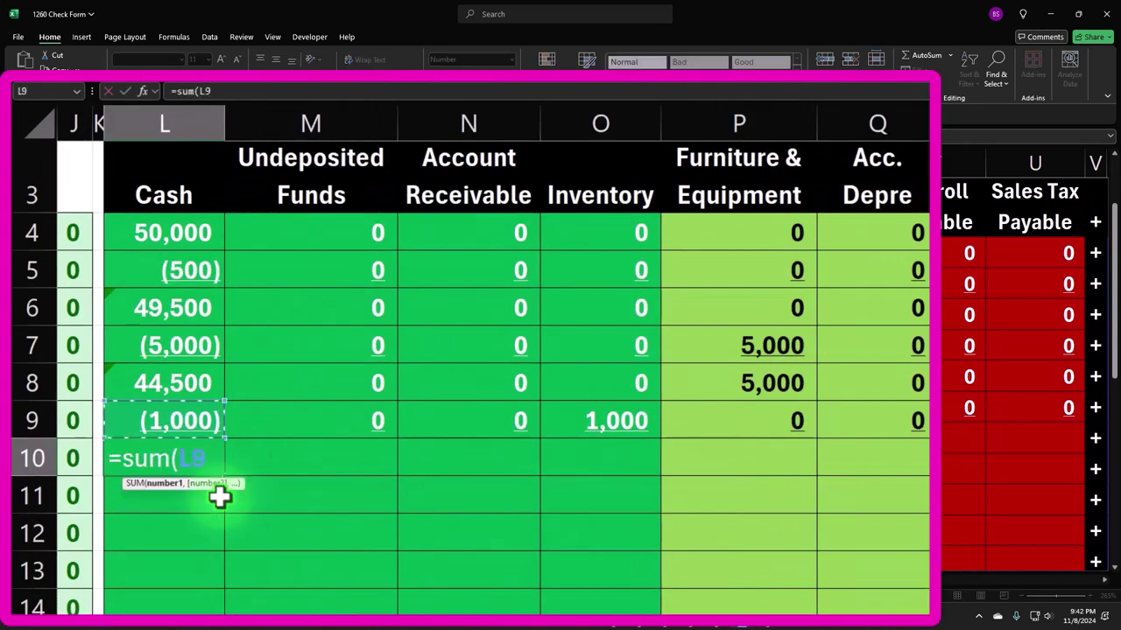
pyautogui.hotkey('shift', 'Up')
pyautogui.press('Return')
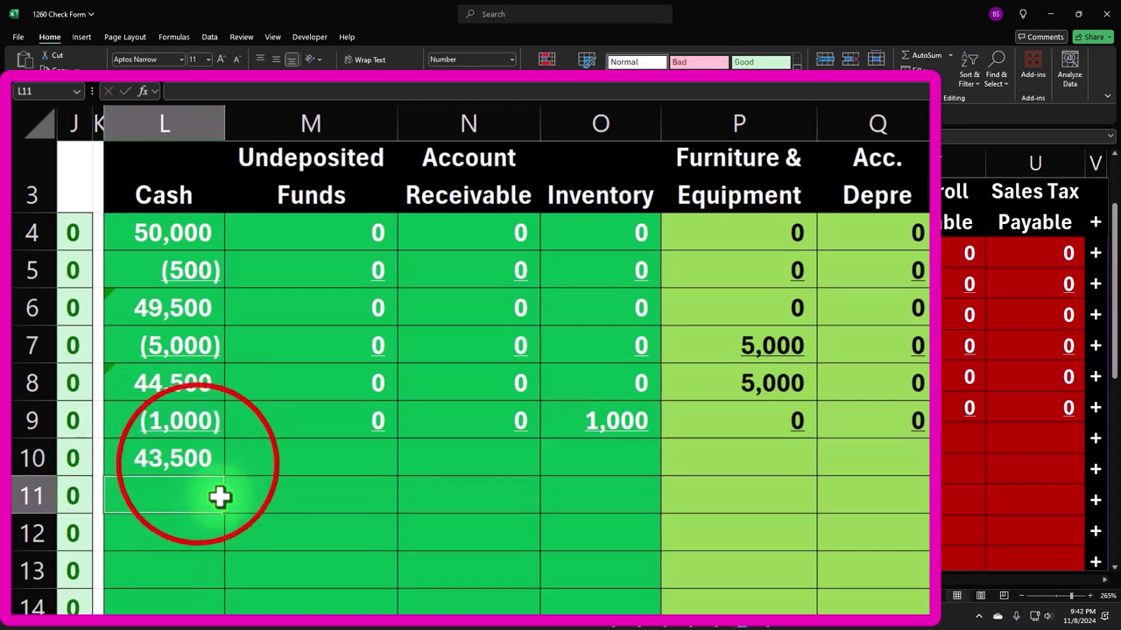
# Paste the L10 sum formula into M10:Q10 and S10:U10 as formulas only
pyautogui.click(196, 464)
pyautogui.hotkey('ctrl', 'c')
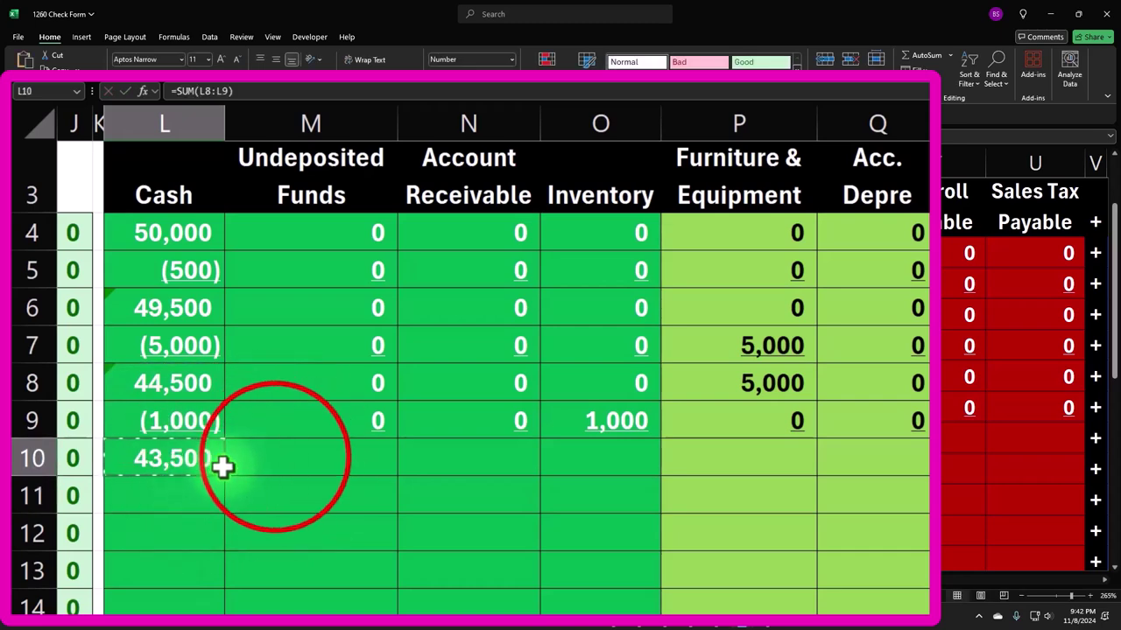
pyautogui.moveTo(275, 458); pyautogui.dragTo(835, 451)
pyautogui.rightClick(683, 431)
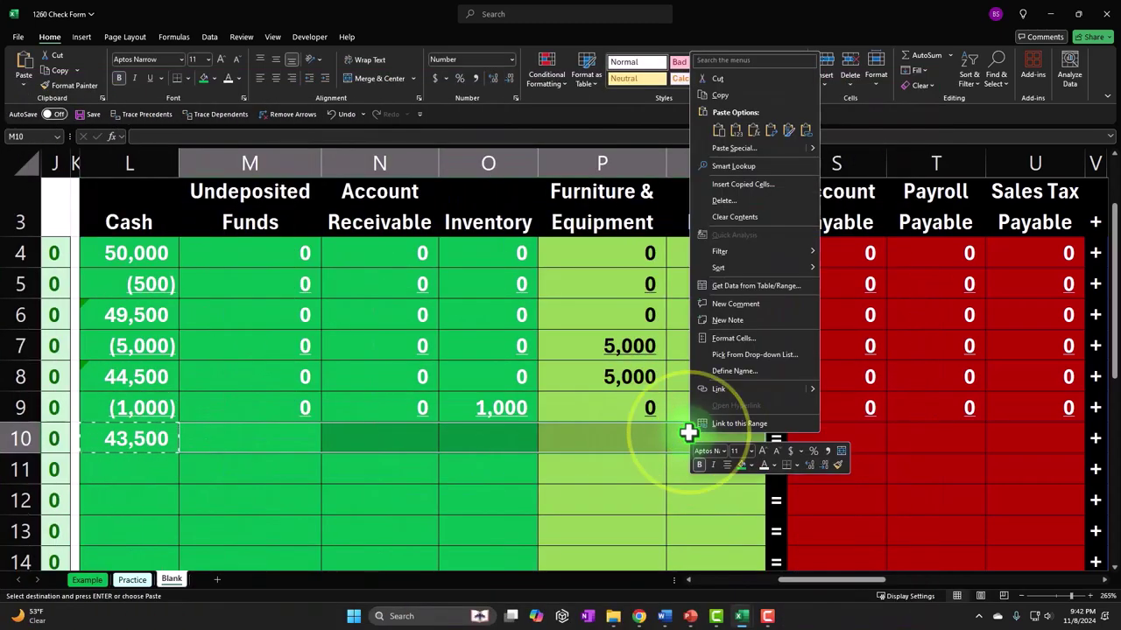
pyautogui.click(782, 159)
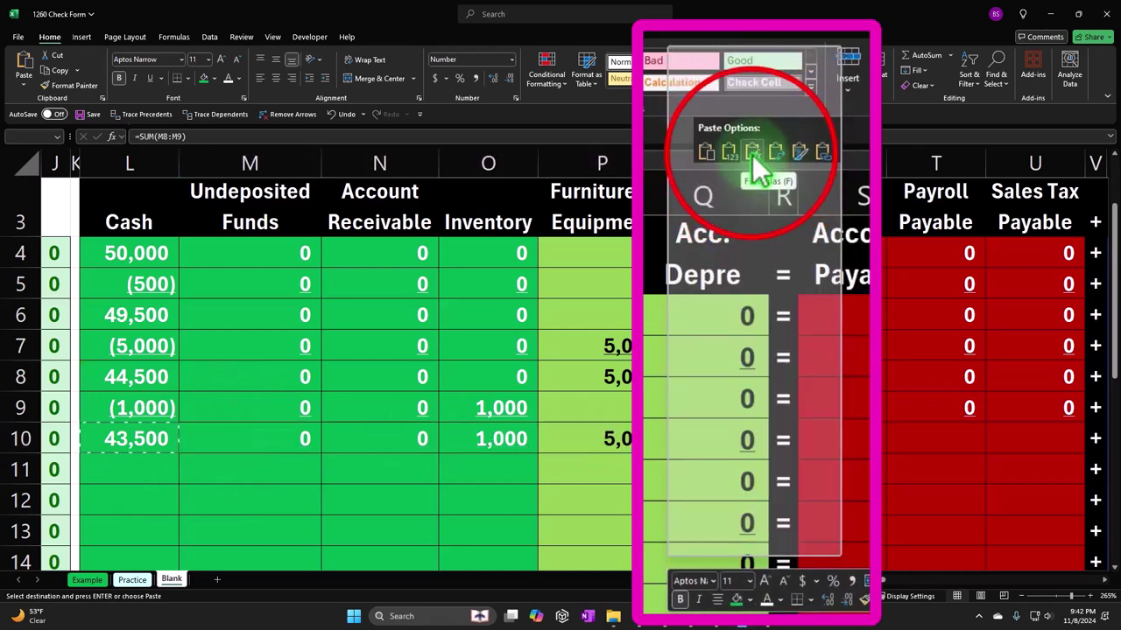
pyautogui.moveTo(849, 430); pyautogui.dragTo(980, 430)
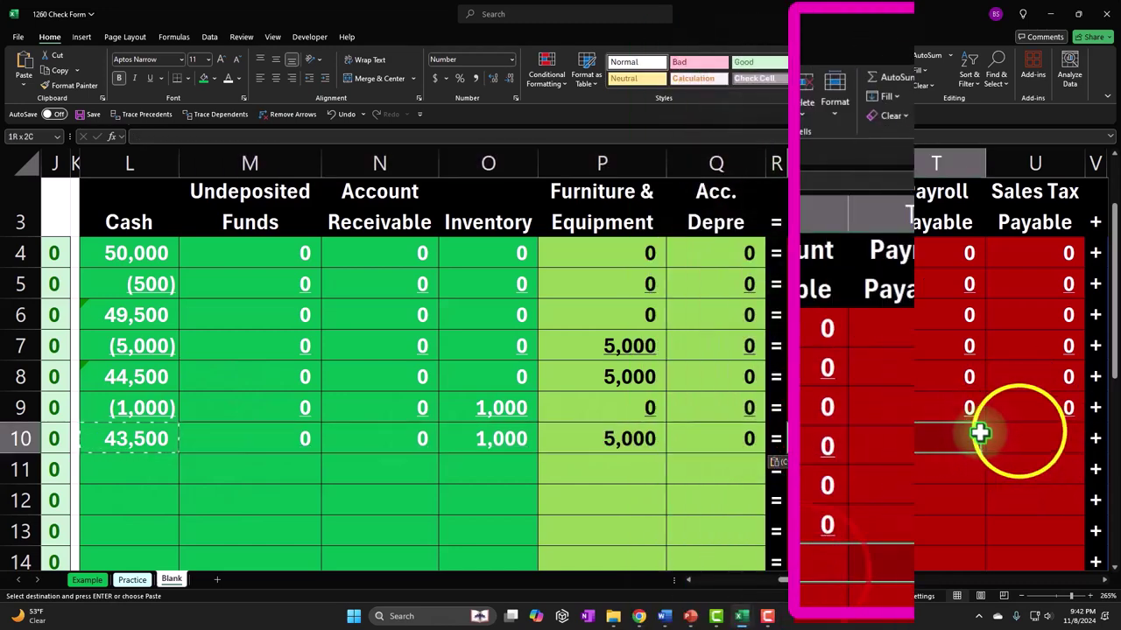
pyautogui.rightClick(981, 434)
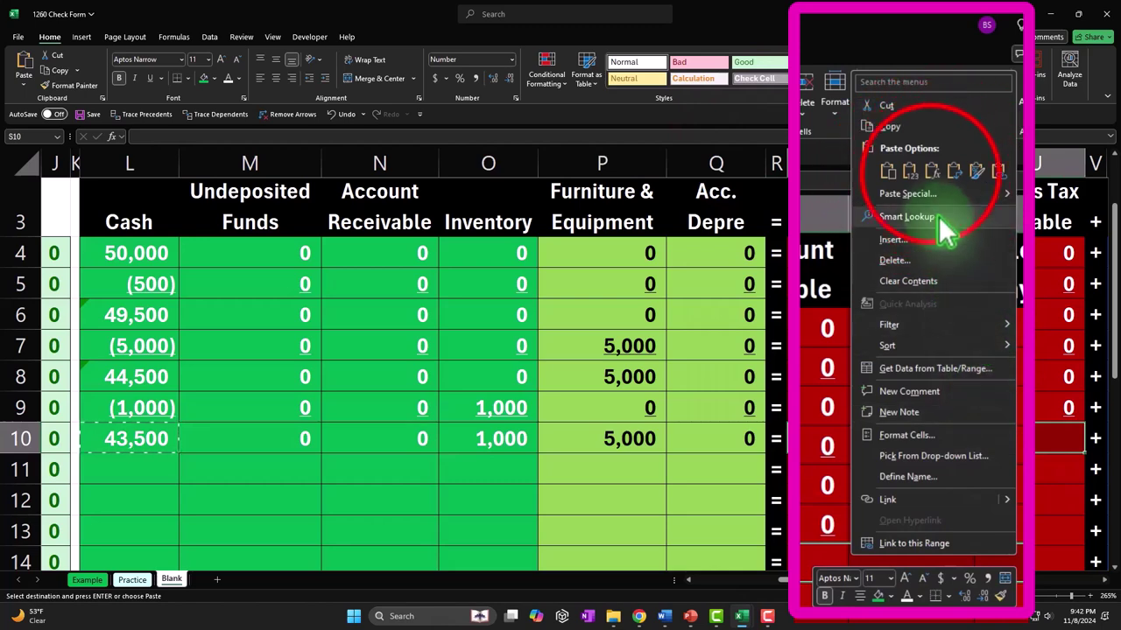
pyautogui.click(930, 172)
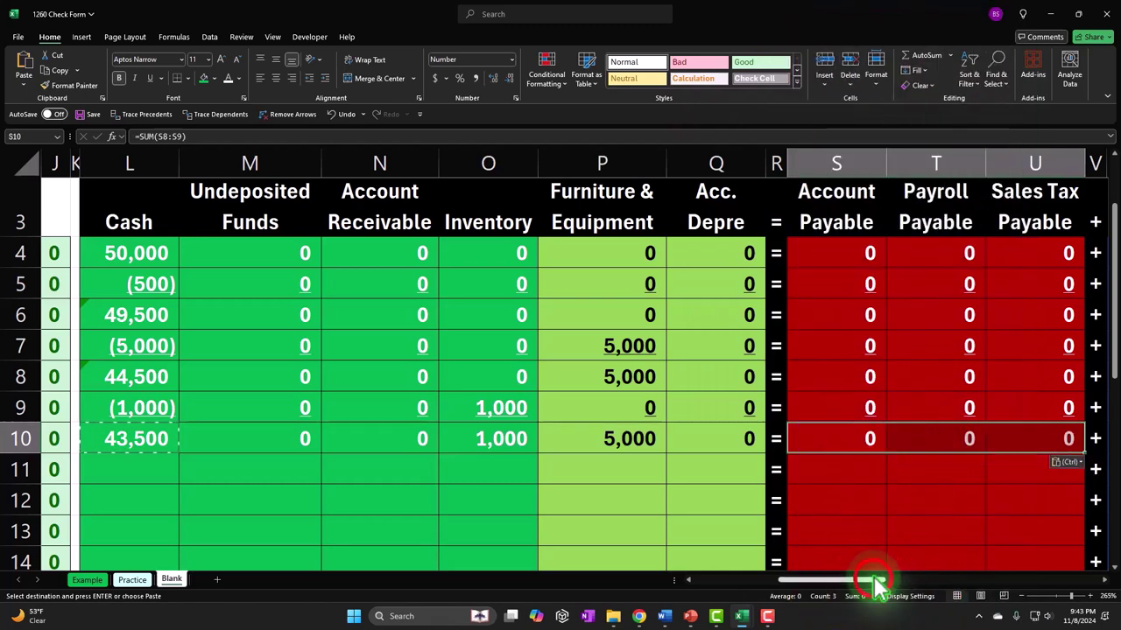
# Paste the sum formula into the equity and expense columns W10:AF10
pyautogui.moveTo(876, 579); pyautogui.dragTo(1001, 585)
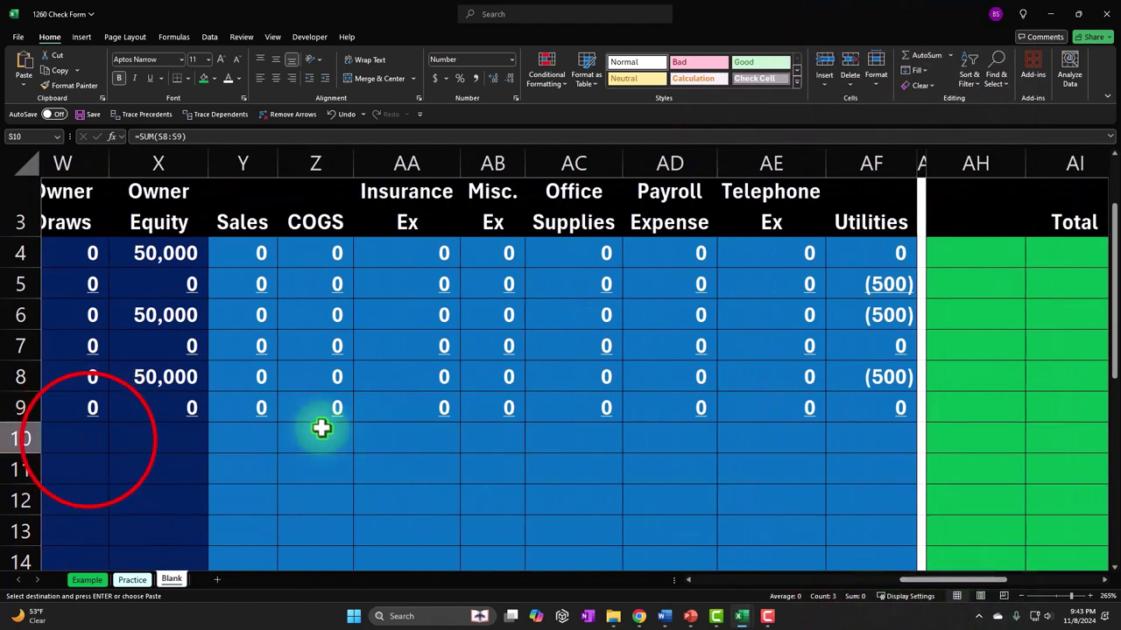
pyautogui.click(93, 446)
pyautogui.moveTo(25, 438); pyautogui.dragTo(984, 439)
pyautogui.rightClick(984, 438)
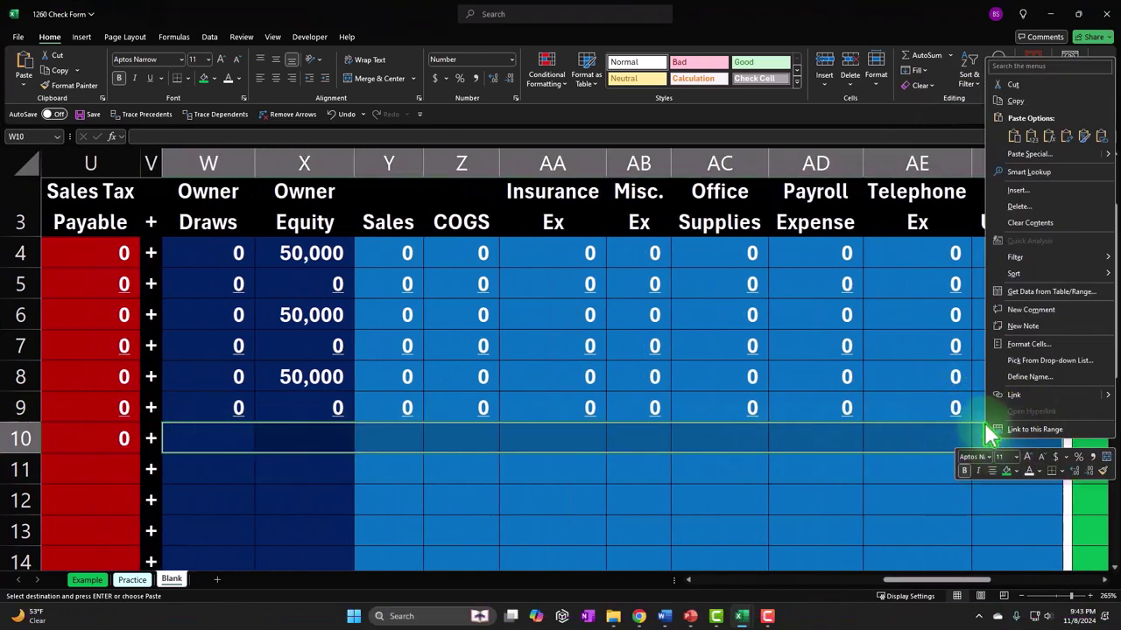
pyautogui.click(1033, 77)
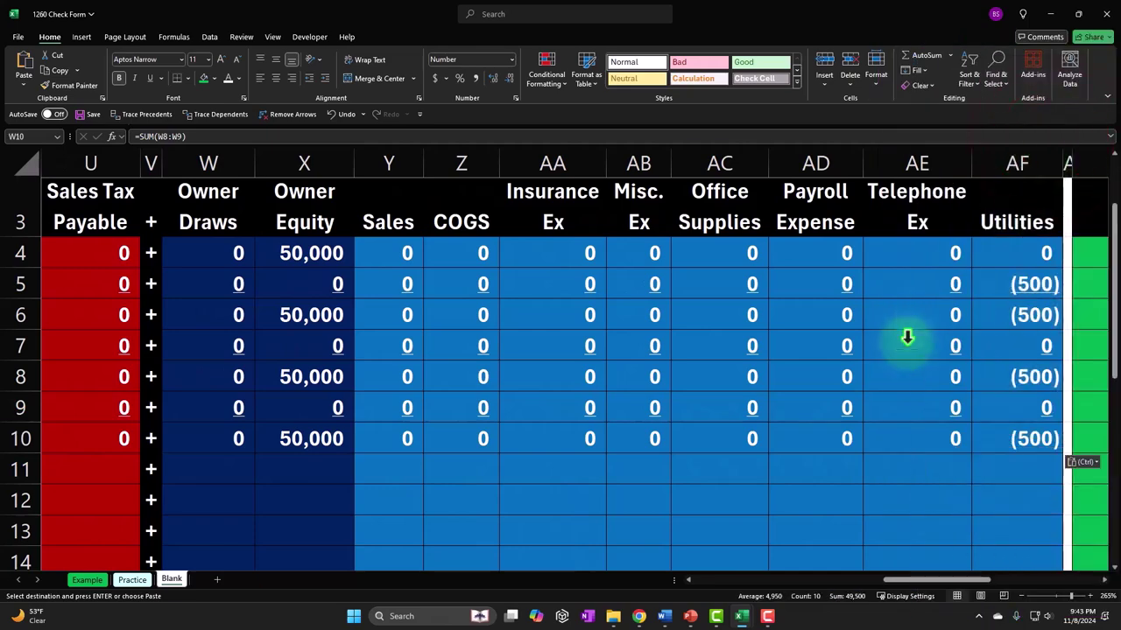
pyautogui.press('Left')
pyautogui.press('Left')
pyautogui.press('Left')
pyautogui.press('Left')
pyautogui.press('Left')
pyautogui.press('Left')
pyautogui.press('Left')
pyautogui.press('Left')
pyautogui.press('Left')
pyautogui.press('Left')
pyautogui.press('Left')
pyautogui.press('Left')
pyautogui.press('Left')
pyautogui.press('Left')
pyautogui.press('Left')
pyautogui.press('Left')
pyautogui.press('Left')
pyautogui.press('Left')
pyautogui.press('Left')
pyautogui.press('Left')
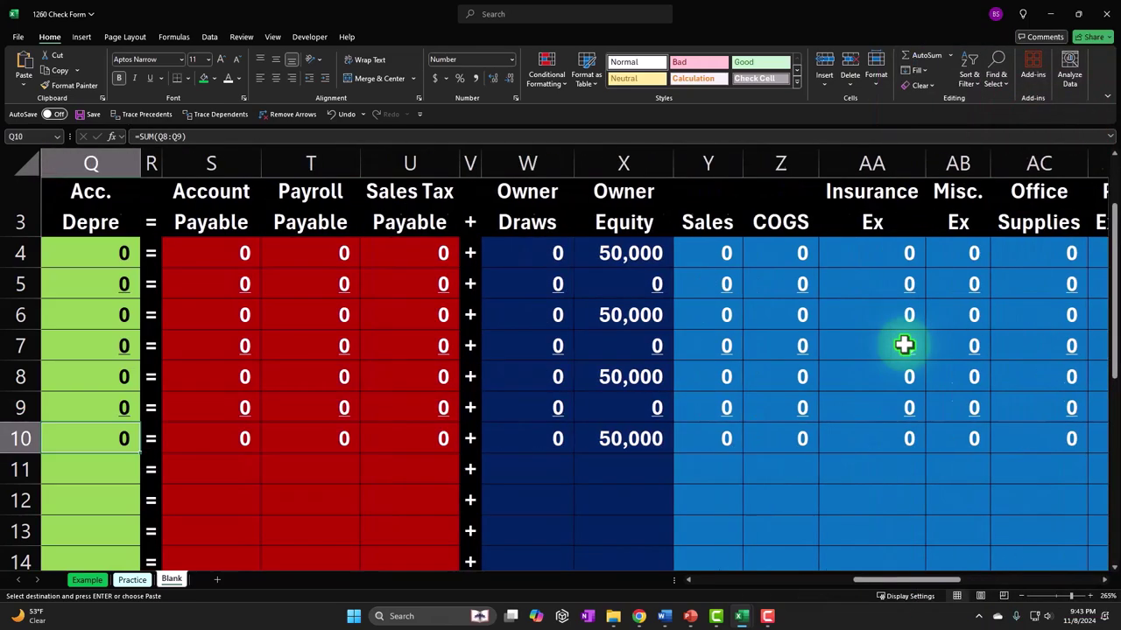
pyautogui.press('Left')
pyautogui.press('Left')
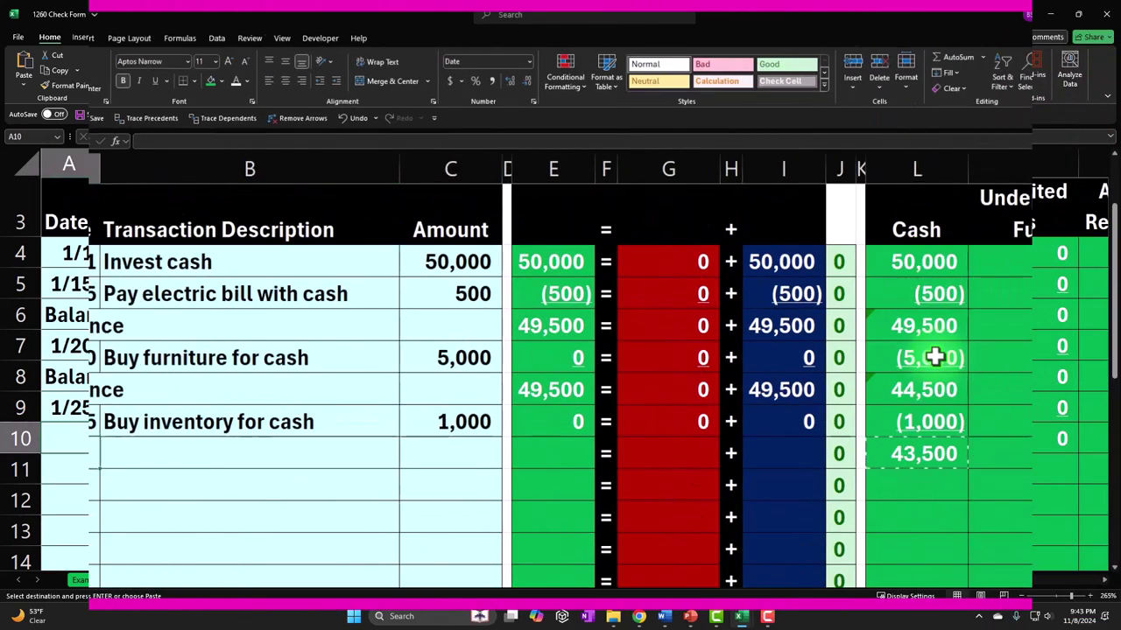
# Label A10 'Balance' and fill the E, G, I totals into row 10: 49,500 = 0 + 49,500
pyautogui.write('Balanc')
pyautogui.press('Right')
pyautogui.press('Right')
pyautogui.press('Right')
pyautogui.press('Right')
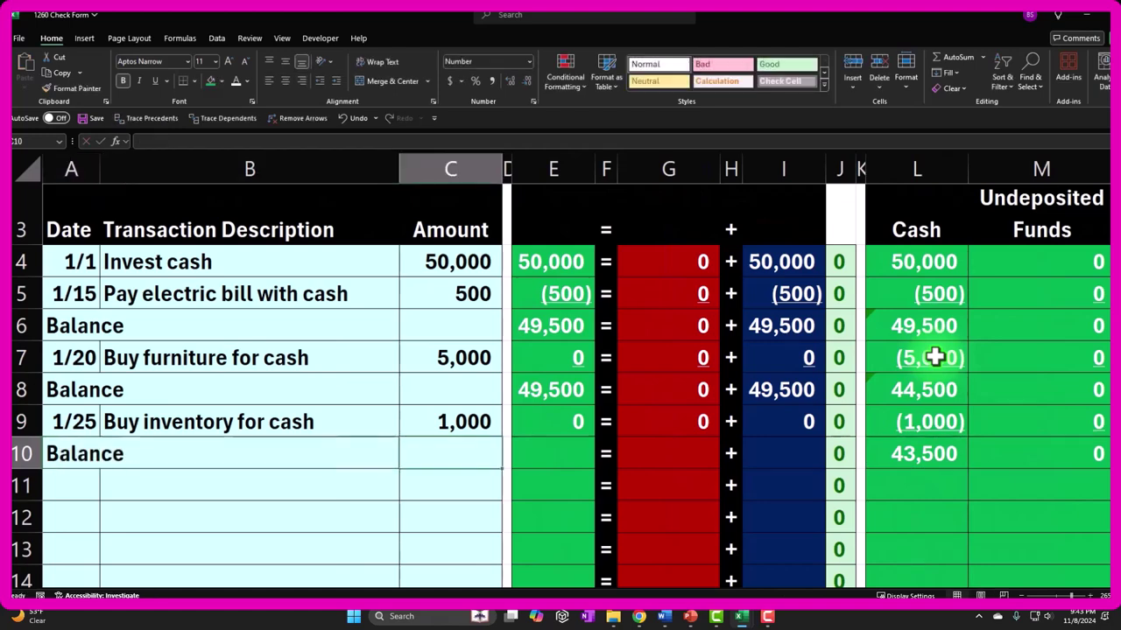
pyautogui.click(588, 423)
pyautogui.moveTo(595, 437); pyautogui.dragTo(590, 462)
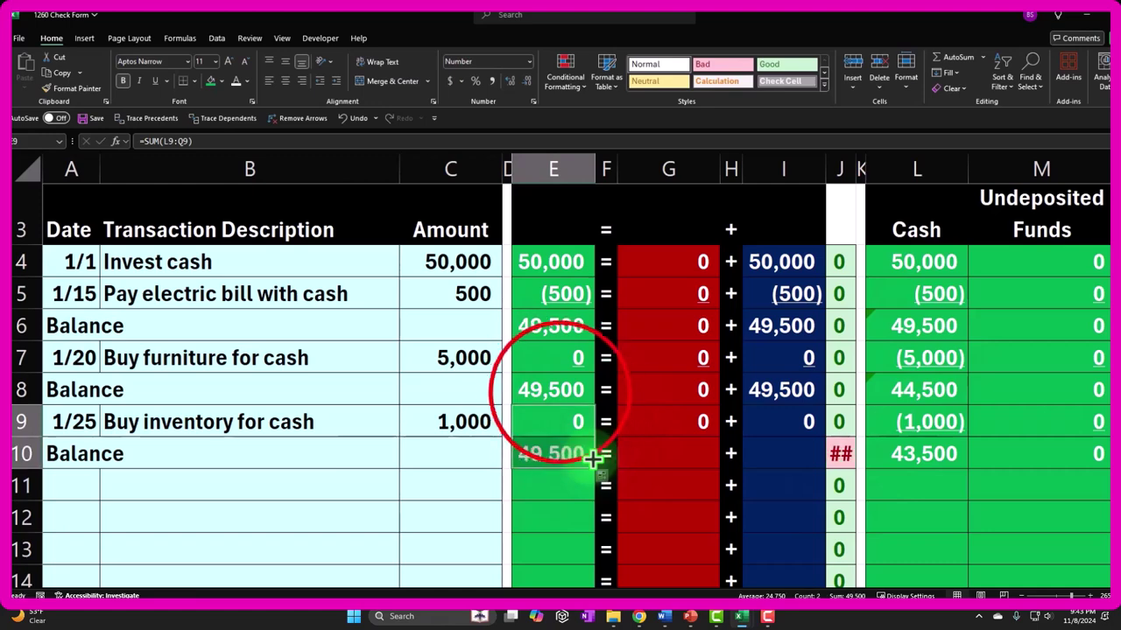
pyautogui.moveTo(560, 390); pyautogui.dragTo(560, 429)
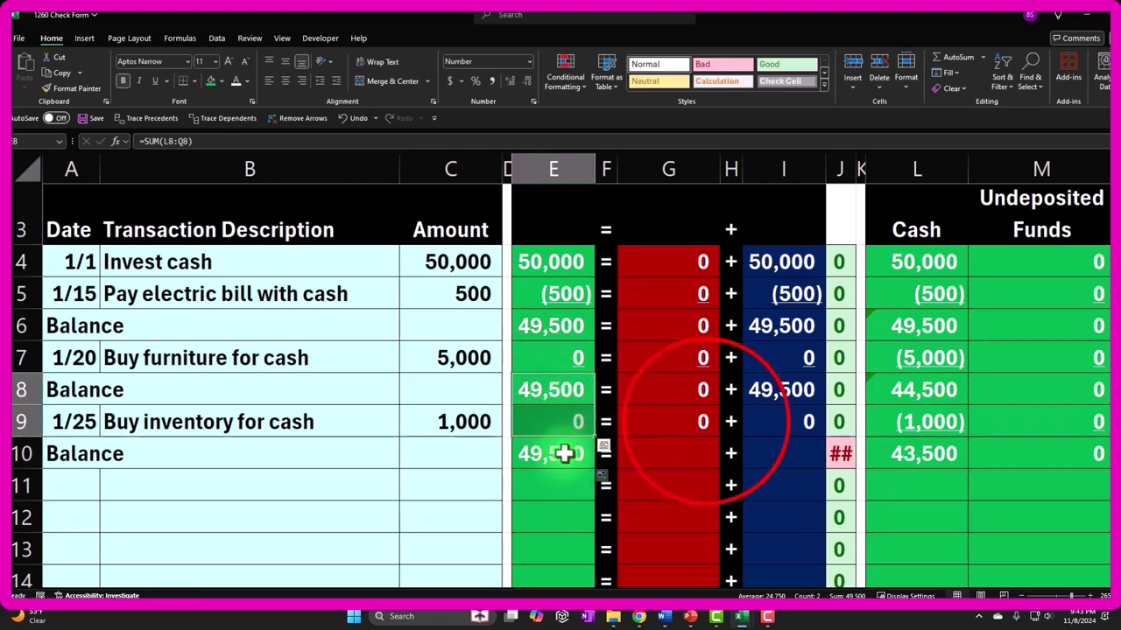
pyautogui.click(718, 435)
pyautogui.moveTo(721, 440); pyautogui.dragTo(725, 458)
pyautogui.click(800, 430)
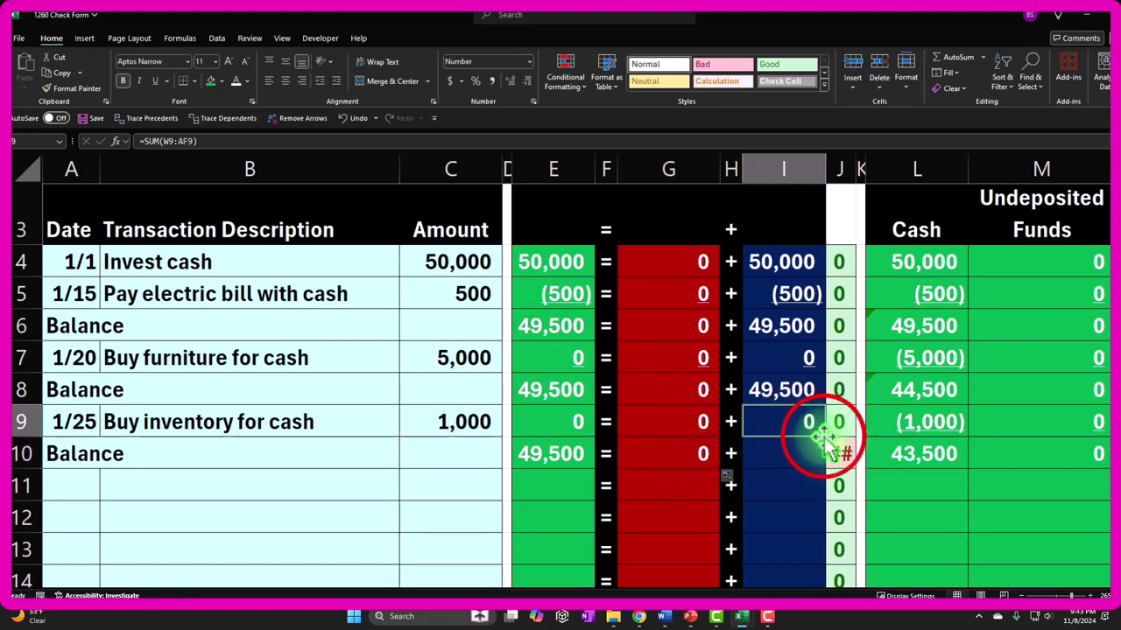
pyautogui.moveTo(823, 438); pyautogui.dragTo(824, 456)
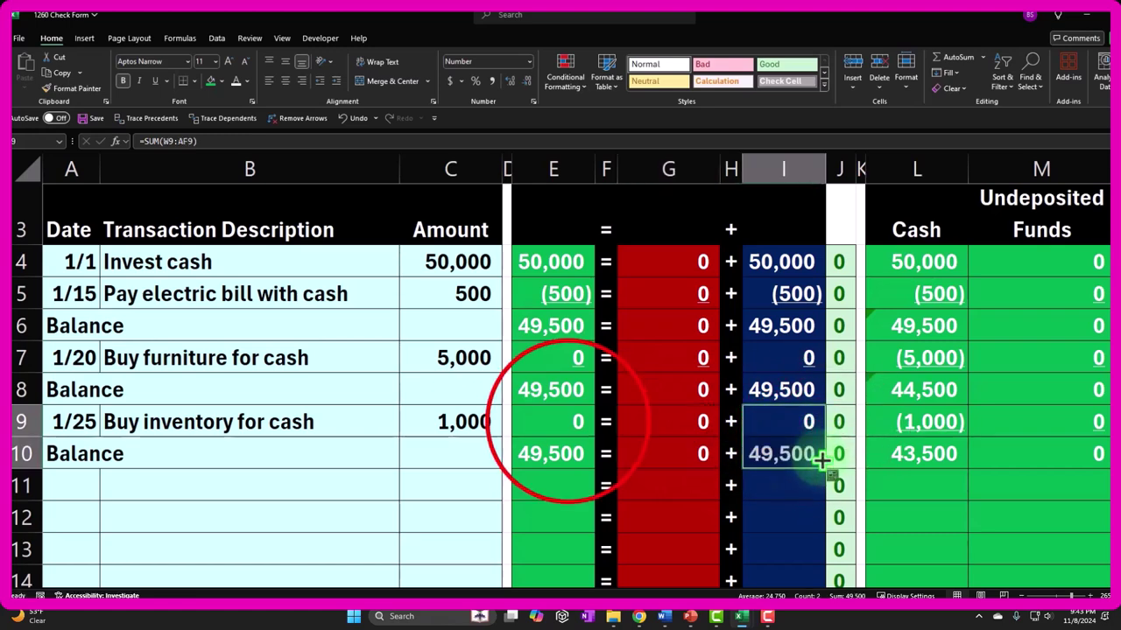
# Underline the row 9 Assets, Liabilities and Equity totals in E9, G9 and I9
pyautogui.click(570, 420)
pyautogui.keyDown('ctrl'); pyautogui.click(649, 421); pyautogui.keyUp('ctrl')
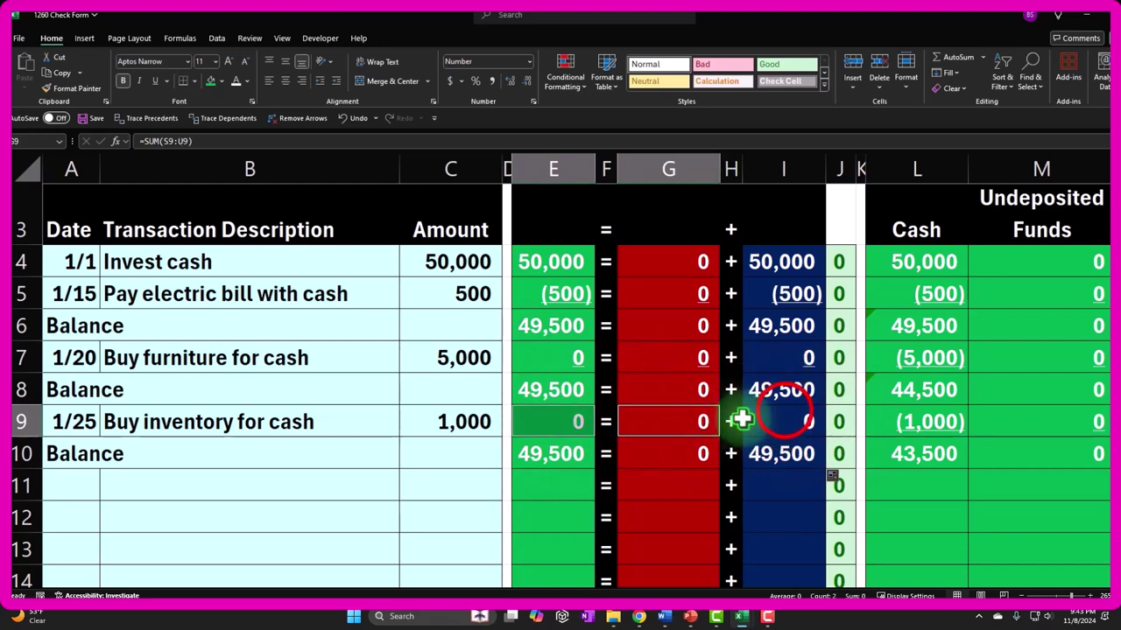
pyautogui.keyDown('ctrl'); pyautogui.click(783, 420); pyautogui.keyUp('ctrl')
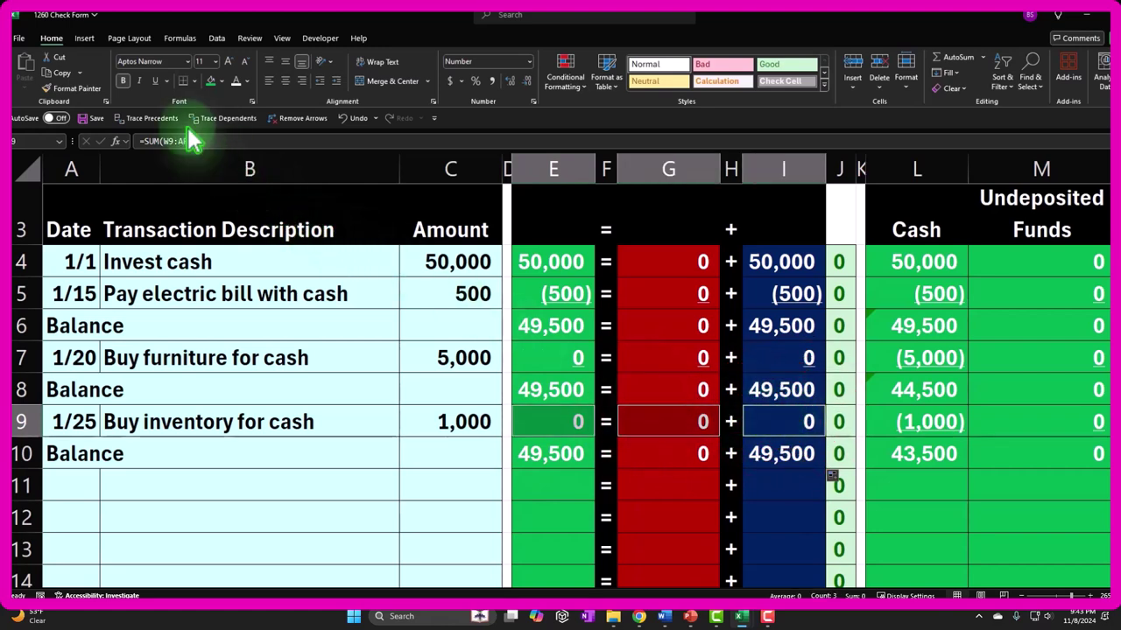
pyautogui.click(155, 81)
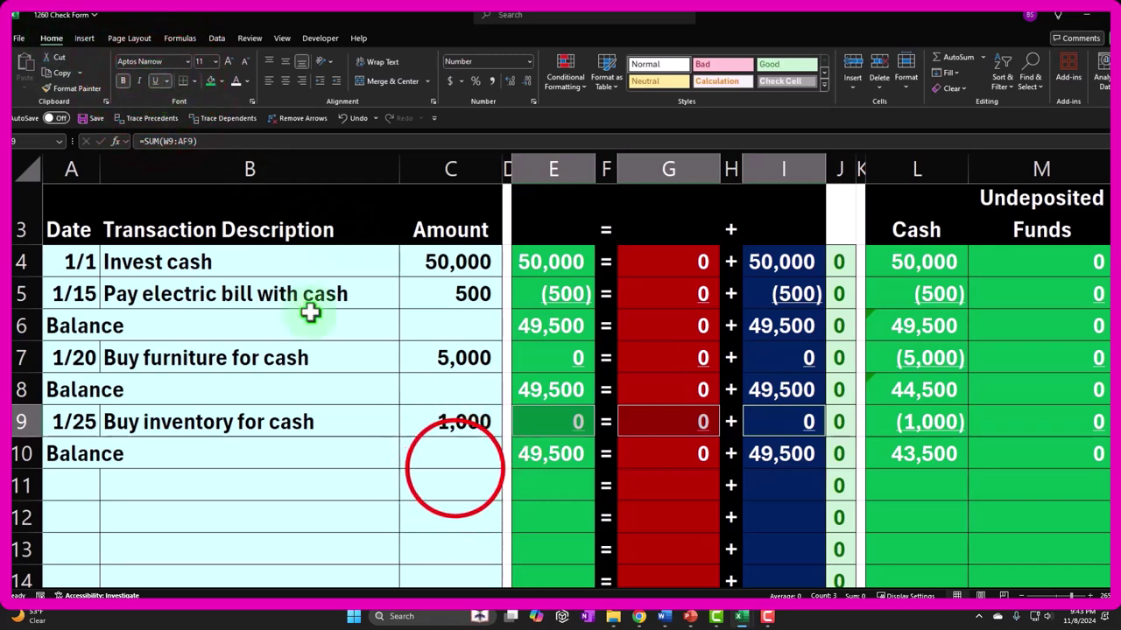
pyautogui.click(578, 456)
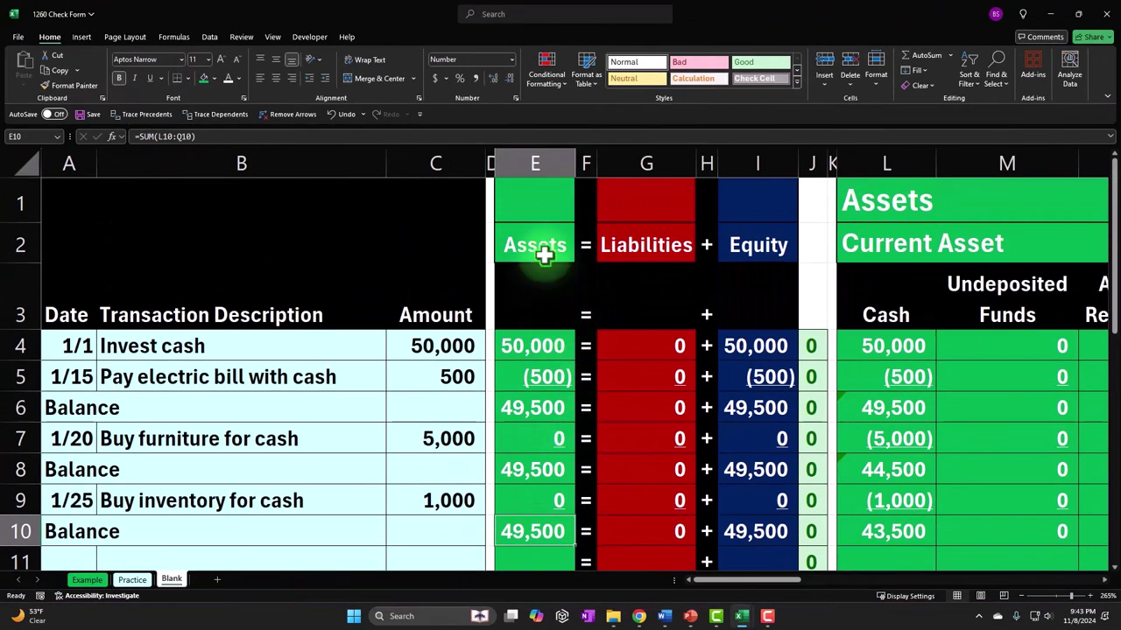
# Review row 10's asset balances: Cash 43,500, Inventory 1,000, Furniture & Equipment 5,000
pyautogui.click(665, 561)
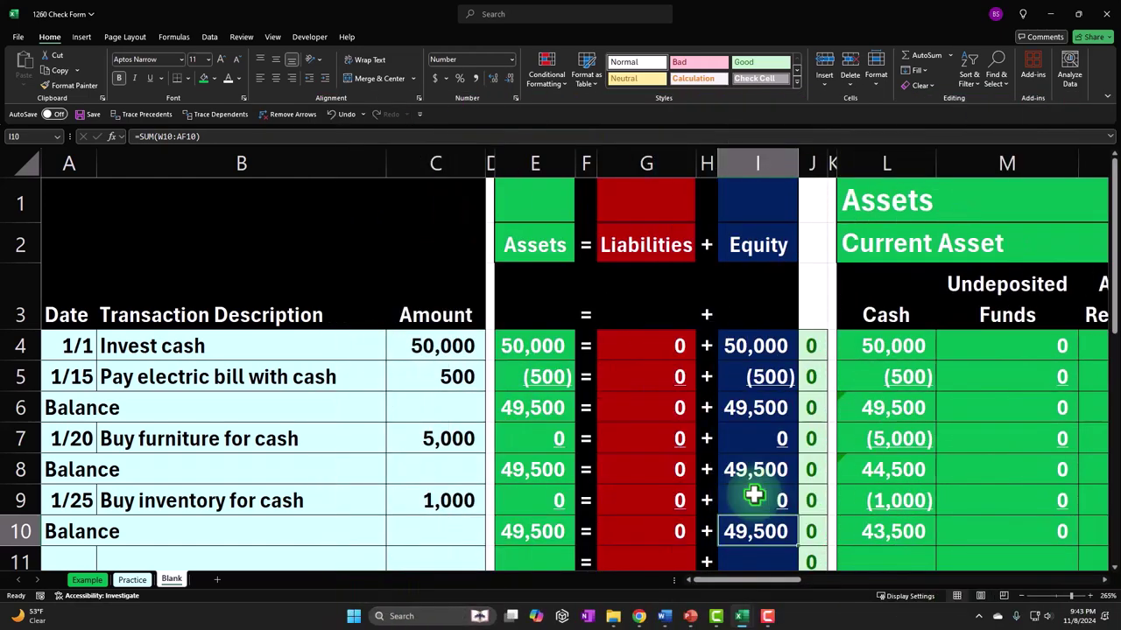
pyautogui.press('Right')
pyautogui.press('Right')
pyautogui.press('Right')
pyautogui.press('Right')
pyautogui.press('Right')
pyautogui.press('Right')
pyautogui.press('Right')
pyautogui.press('Right')
pyautogui.press('Right')
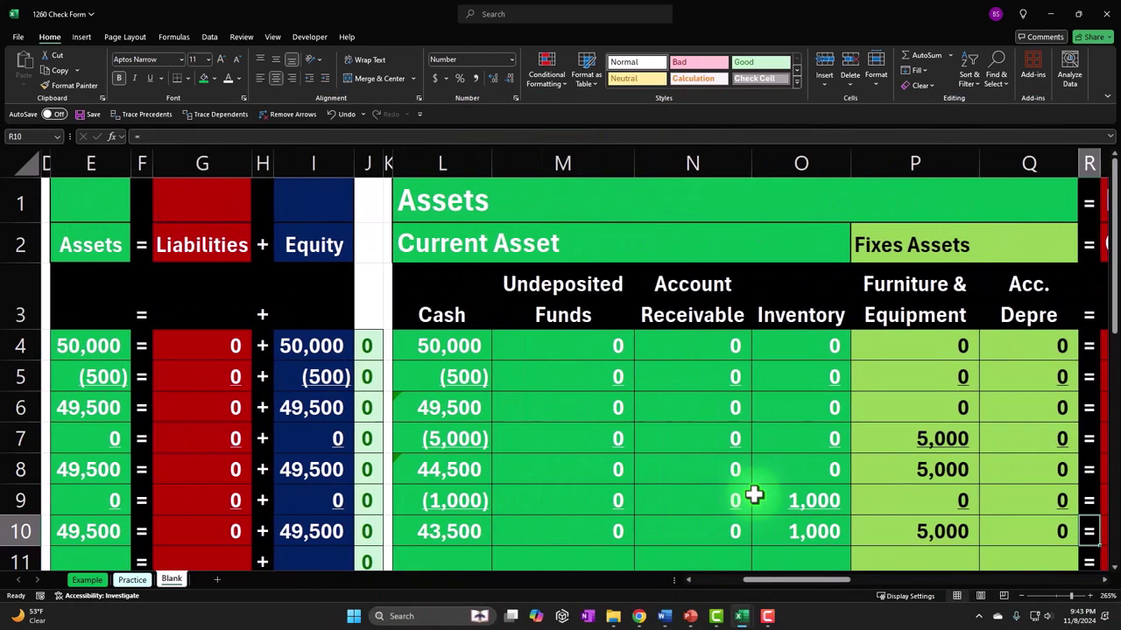
pyautogui.press('Left')
pyautogui.press('Left')
pyautogui.press('Left')
pyautogui.press('Left')
pyautogui.press('Left')
pyautogui.press('Left')
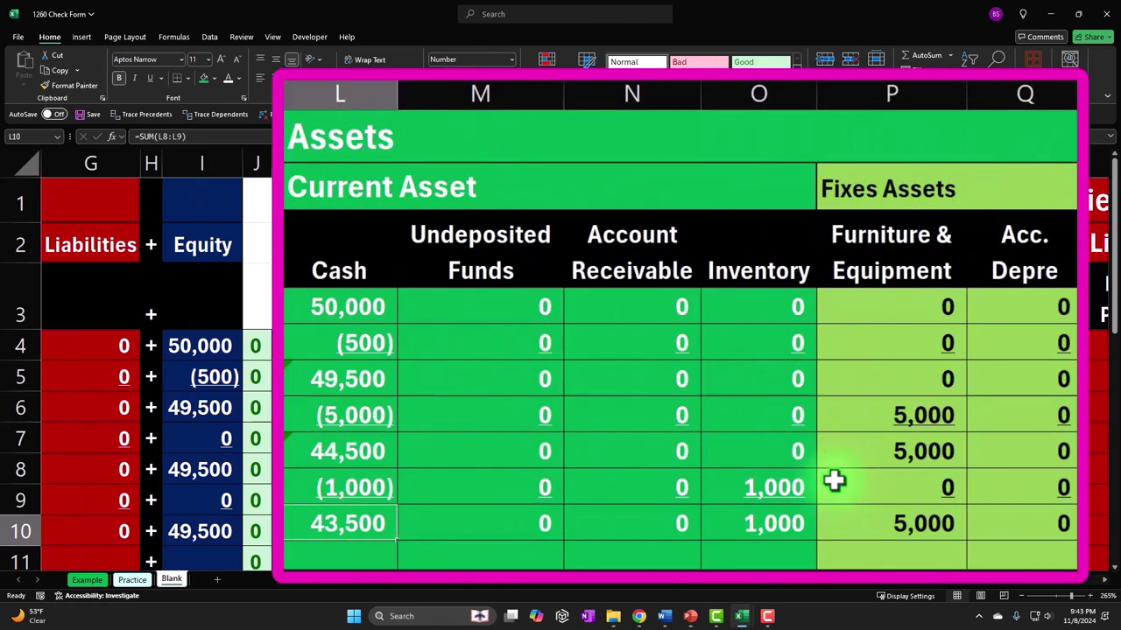
pyautogui.press('Right')
pyautogui.press('Right')
pyautogui.press('Right')
pyautogui.press('Right')
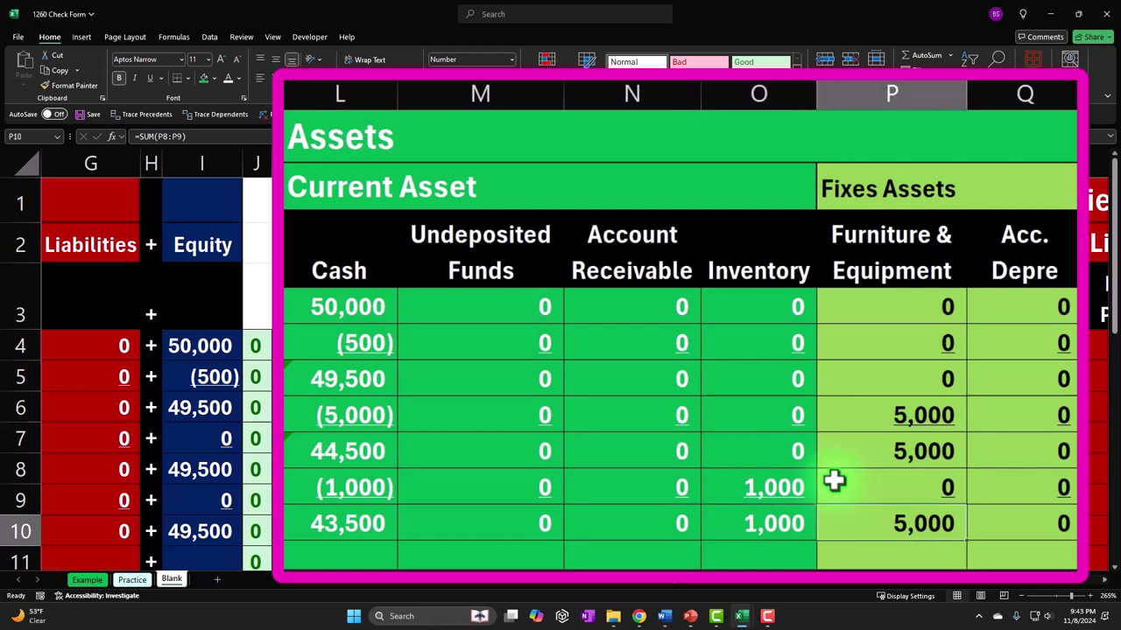
pyautogui.press('Left')
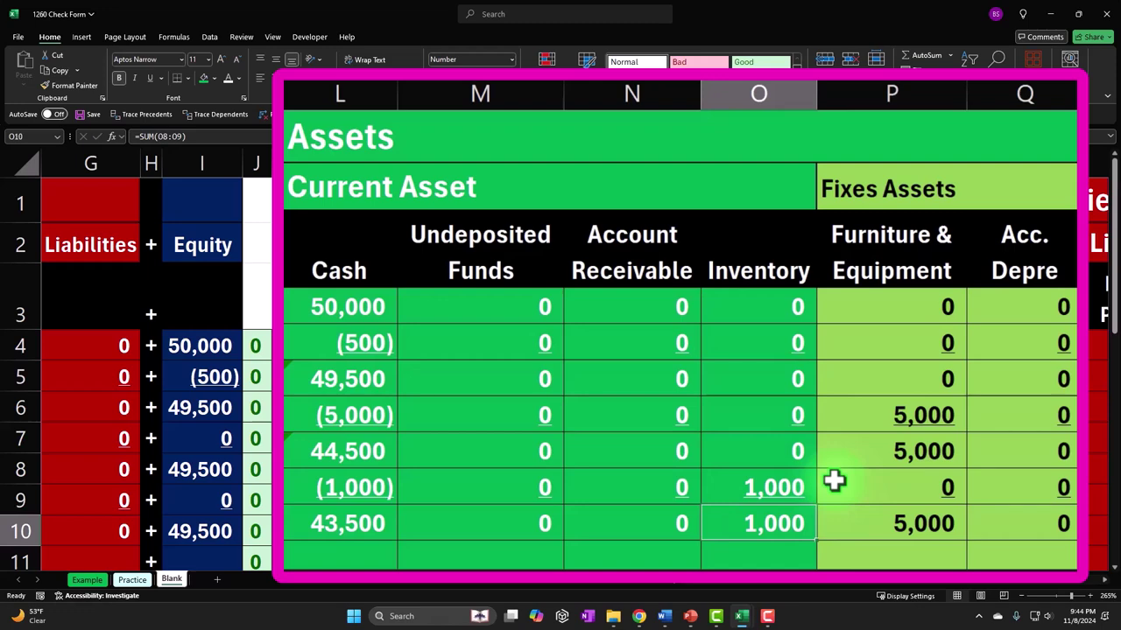
pyautogui.press('Right')
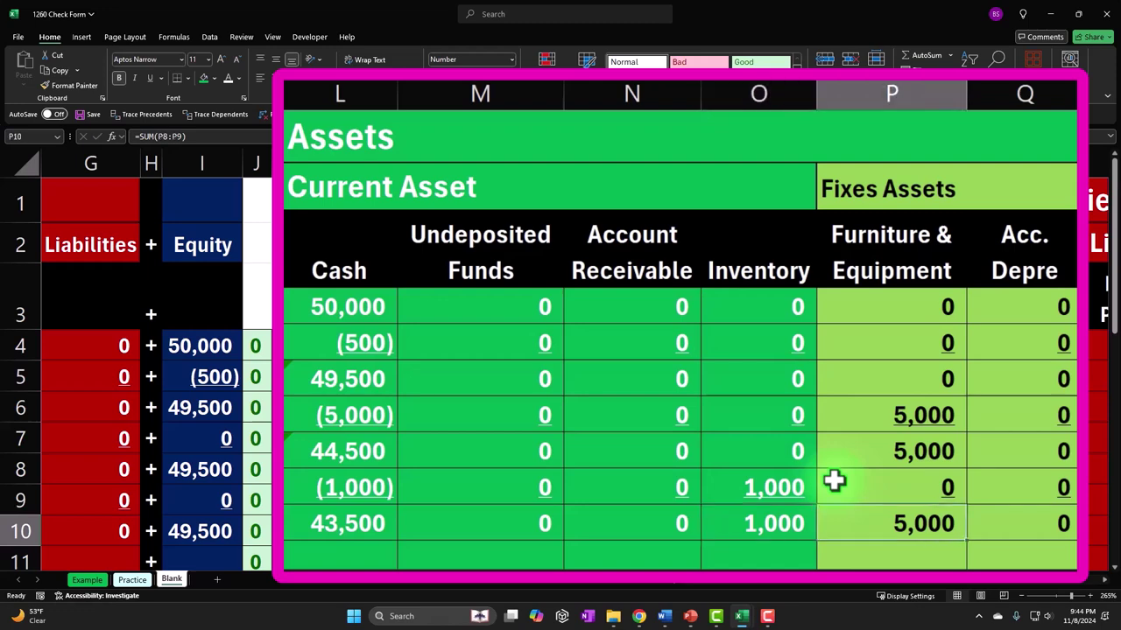
pyautogui.press('Left')
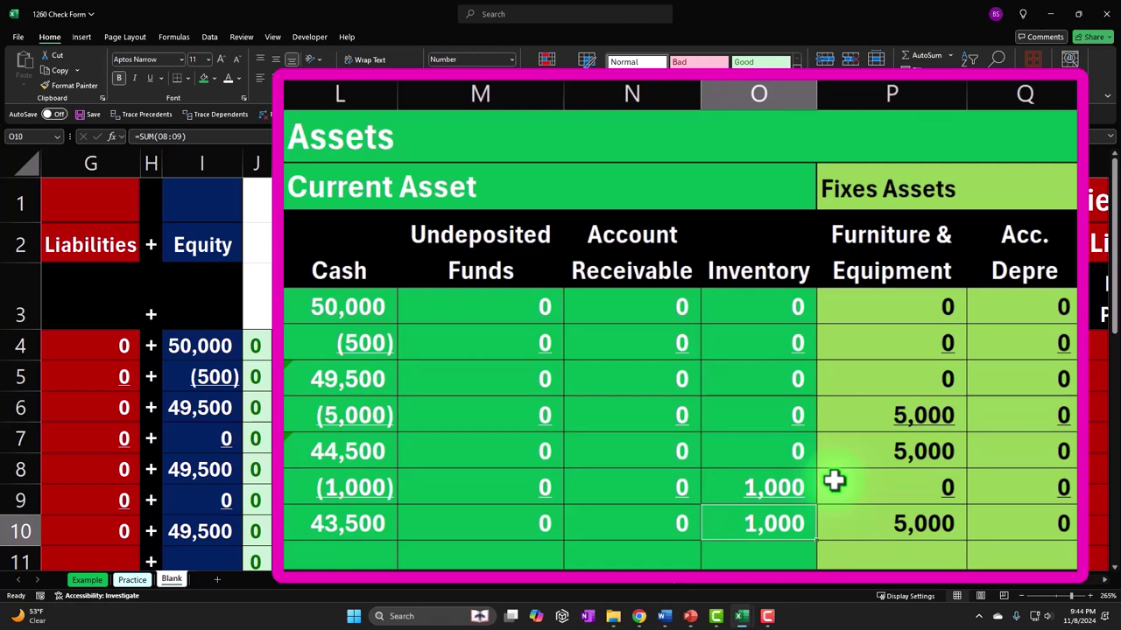
pyautogui.press('Right')
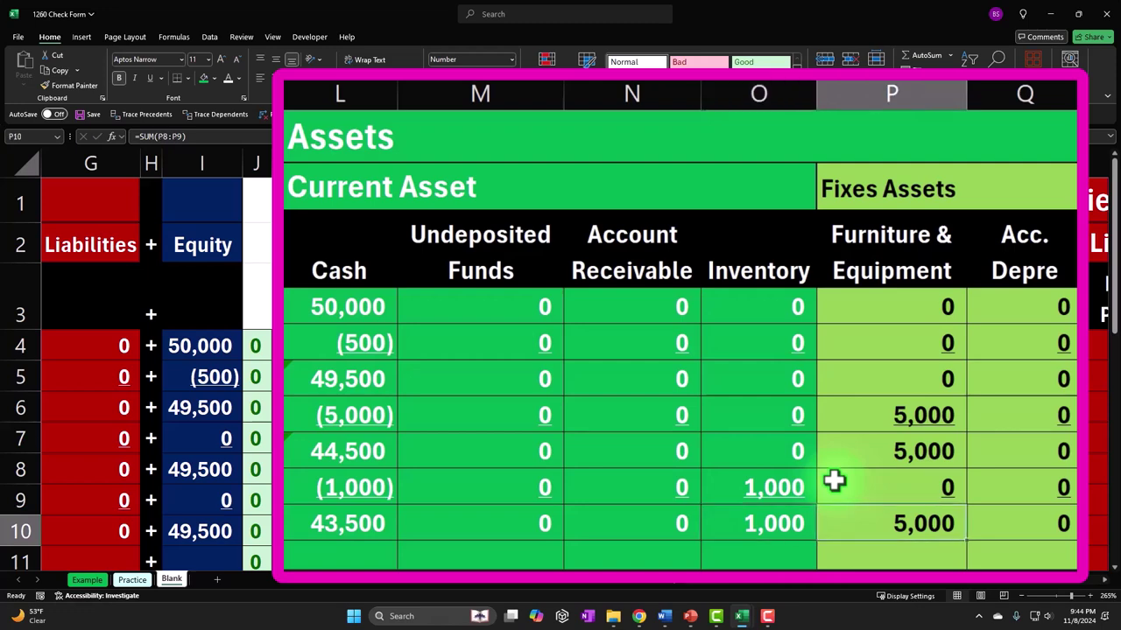
pyautogui.press('Left')
pyautogui.press('Left')
pyautogui.press('Left')
pyautogui.press('Left')
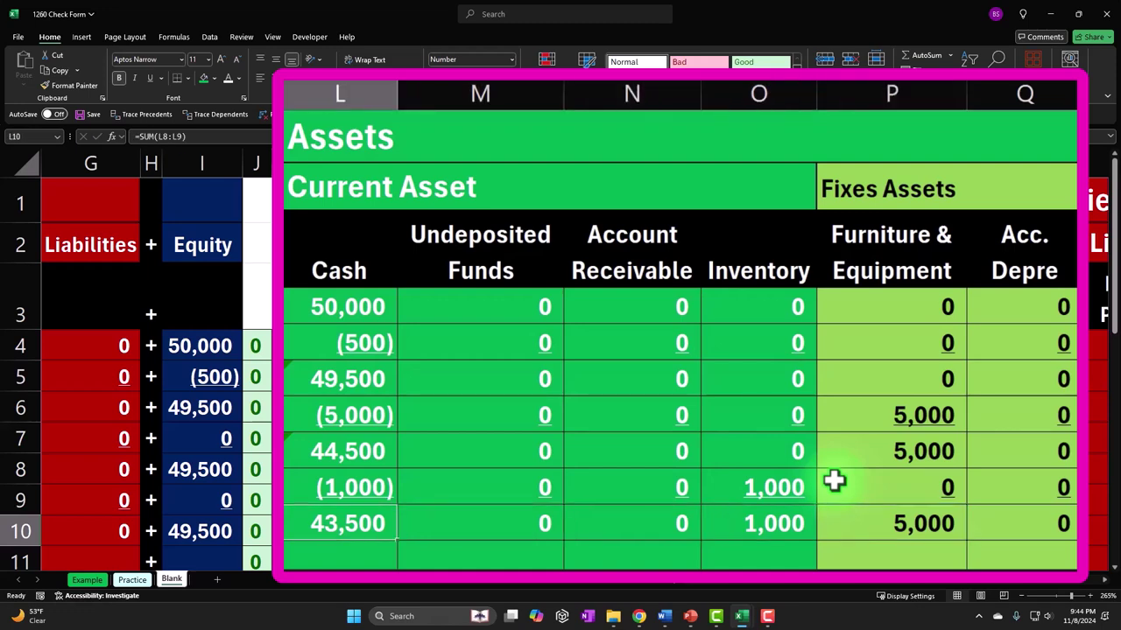
pyautogui.press('Left')
pyautogui.press('Left')
pyautogui.press('Left')
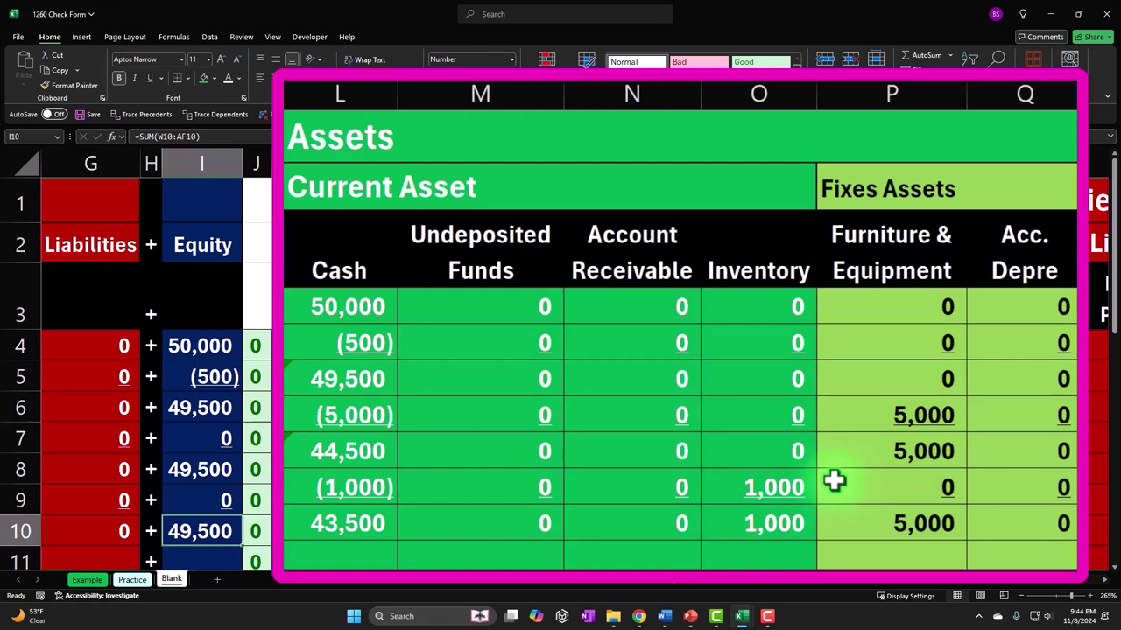
pyautogui.click(795, 520)
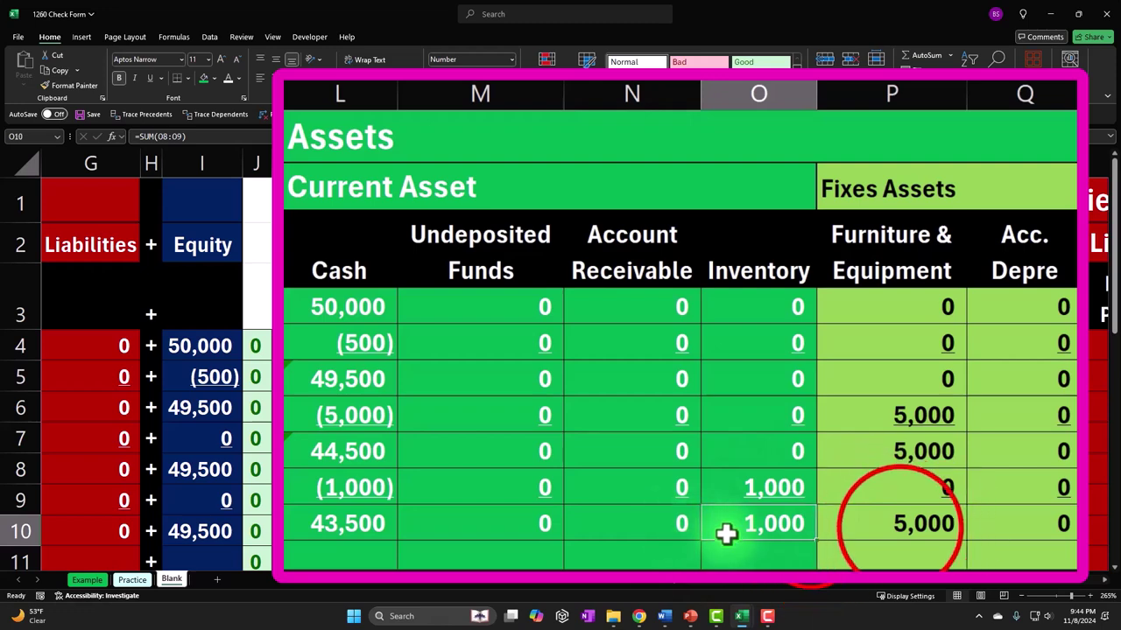
pyautogui.click(899, 526)
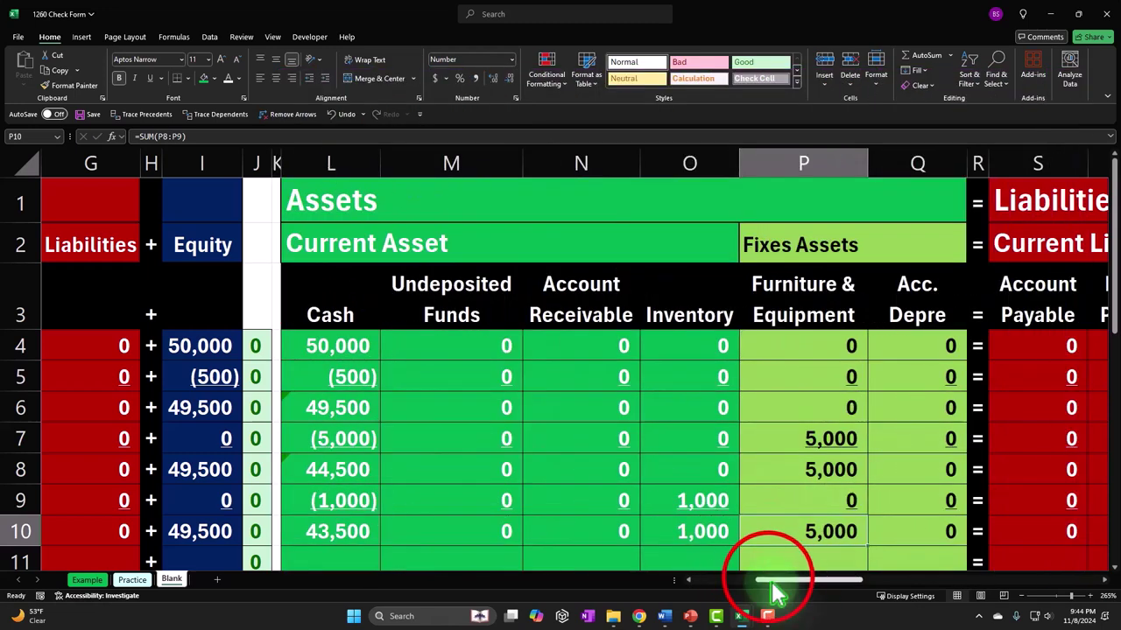
# Verify I10's equity sum gives assets 49,500 = liabilities 0 + equity 49,500, then move right along row 9
pyautogui.moveTo(775, 594); pyautogui.dragTo(671, 590)
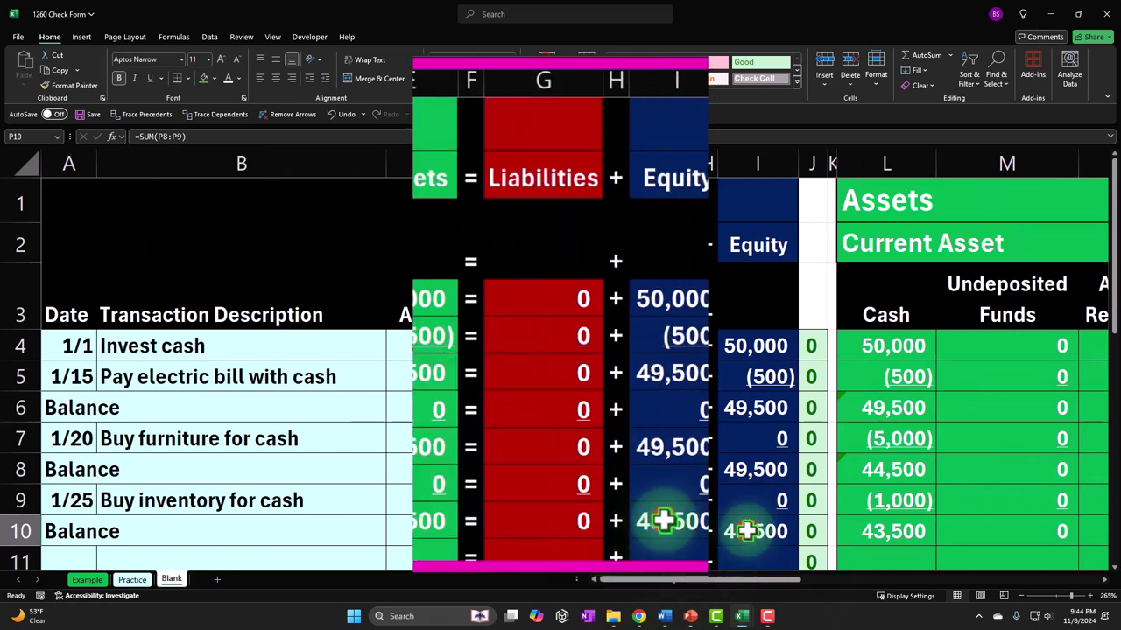
pyautogui.click(744, 530)
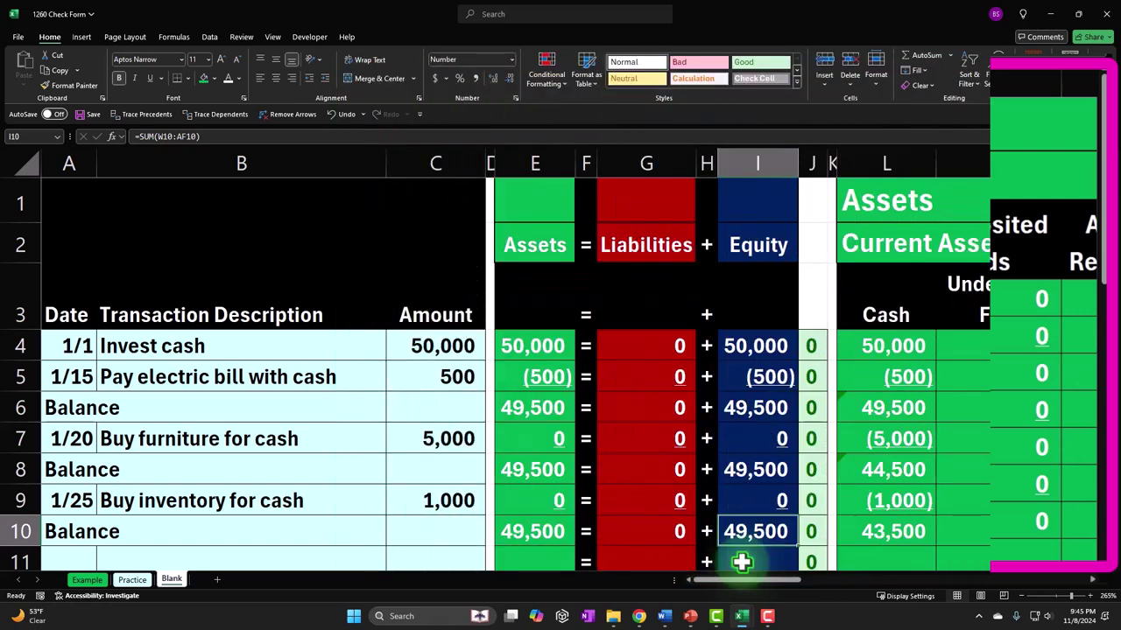
pyautogui.press('Right')
pyautogui.press('Right')
pyautogui.press('Right')
pyautogui.press('Right')
pyautogui.press('Right')
pyautogui.press('Right')
pyautogui.press('Right')
pyautogui.press('Right')
pyautogui.press('Right')
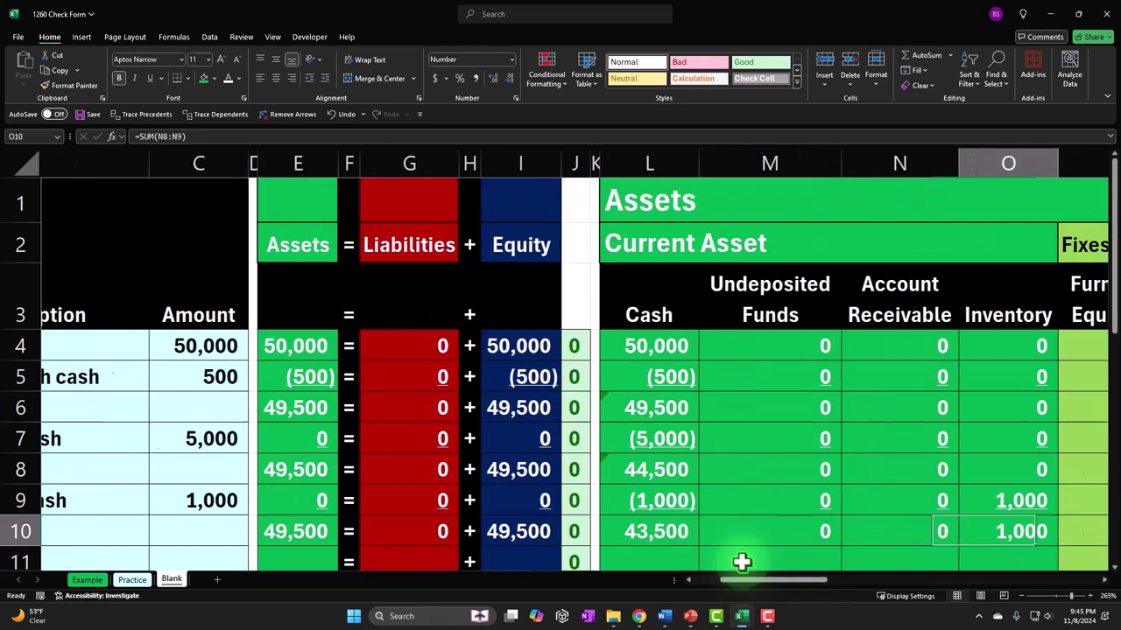
pyautogui.press('Up')
pyautogui.press('Right')
pyautogui.press('Right')
pyautogui.press('Right')
pyautogui.press('Right')
pyautogui.press('Right')
pyautogui.press('Right')
pyautogui.press('Right')
pyautogui.press('Right')
pyautogui.press('Right')
pyautogui.press('Right')
pyautogui.press('Right')
pyautogui.press('Right')
pyautogui.press('Right')
pyautogui.press('Right')
pyautogui.press('Right')
pyautogui.press('Right')
pyautogui.press('Right')
pyautogui.press('Right')
pyautogui.press('Right')
pyautogui.press('Right')
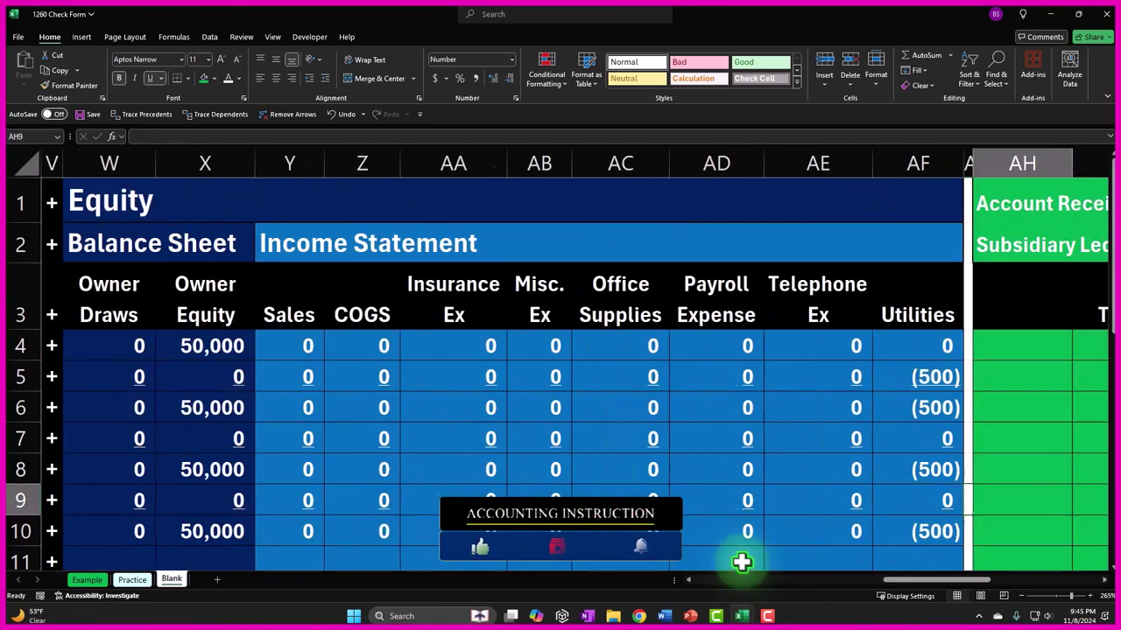
# Move along row 9 to the empty Inventory Subsidiary Ledger columns AO–AS
pyautogui.press('Right')
pyautogui.press('Right')
pyautogui.press('Right')
pyautogui.press('Right')
pyautogui.press('Right')
pyautogui.press('Right')
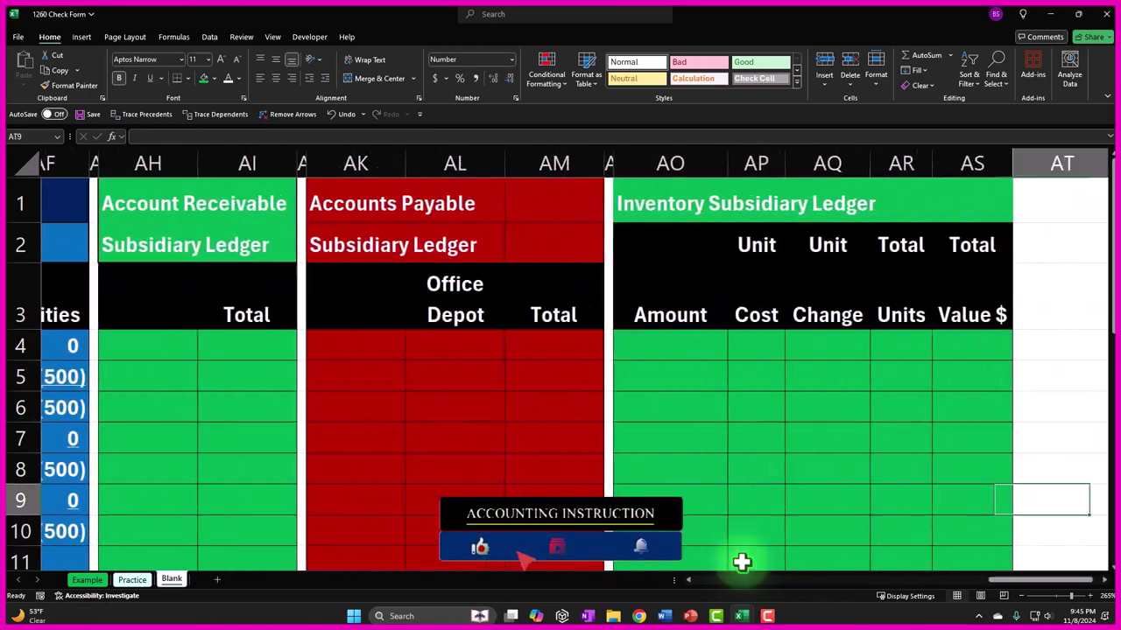
pyautogui.press('Left')
pyautogui.press('Left')
pyautogui.press('Left')
pyautogui.press('Left')
pyautogui.press('Left')
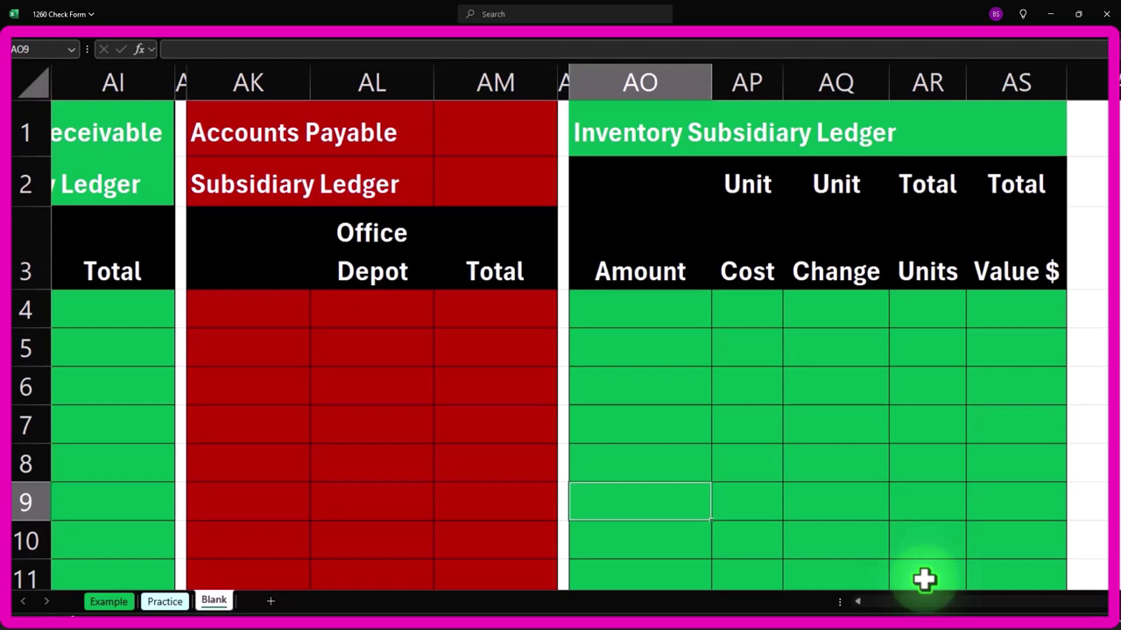
# Link ledger Amount AO9 to the 1,000 purchase with =C9 and set Unit Cost AP9 to 10
pyautogui.write('=')
pyautogui.press('Left')
pyautogui.press('Left')
pyautogui.press('Left')
pyautogui.press('Left')
pyautogui.press('Left')
pyautogui.press('Left')
pyautogui.press('Left')
pyautogui.press('Left')
pyautogui.press('Left')
pyautogui.press('Left')
pyautogui.press('Left')
pyautogui.press('Left')
pyautogui.press('Left')
pyautogui.press('Left')
pyautogui.press('Left')
pyautogui.press('Left')
pyautogui.press('Left')
pyautogui.press('Left')
pyautogui.press('Left')
pyautogui.press('Left')
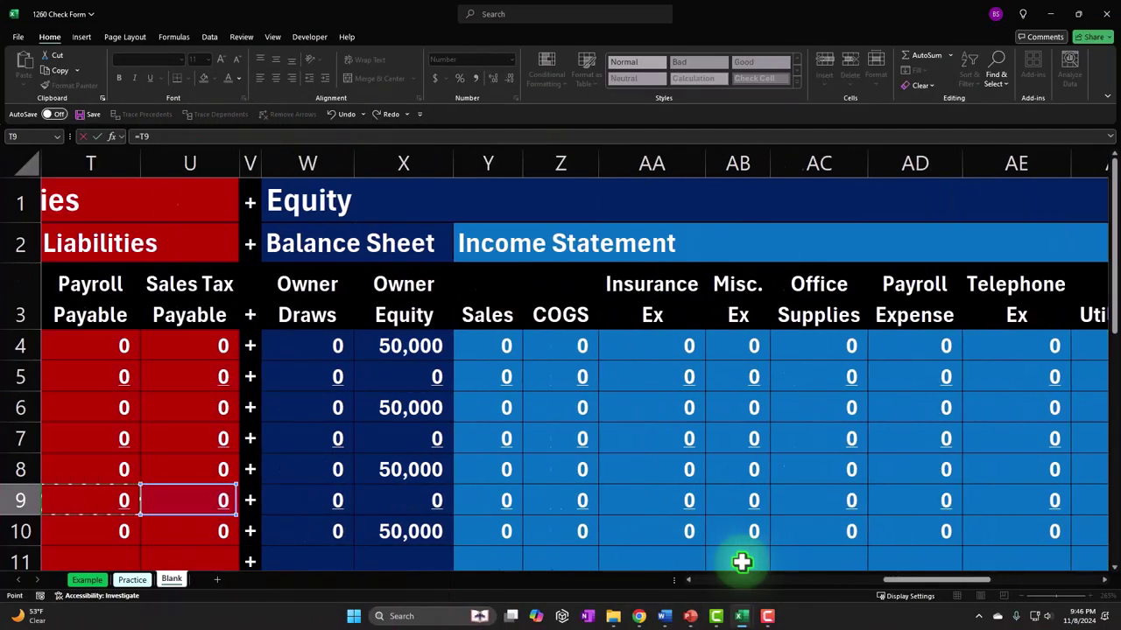
pyautogui.press('Left')
pyautogui.press('Left')
pyautogui.press('Left')
pyautogui.press('Left')
pyautogui.press('Left')
pyautogui.press('Left')
pyautogui.press('Left')
pyautogui.press('Left')
pyautogui.press('Left')
pyautogui.press('Left')
pyautogui.press('Left')
pyautogui.press('Left')
pyautogui.press('Left')
pyautogui.press('Left')
pyautogui.press('Left')
pyautogui.press('Left')
pyautogui.press('Left')
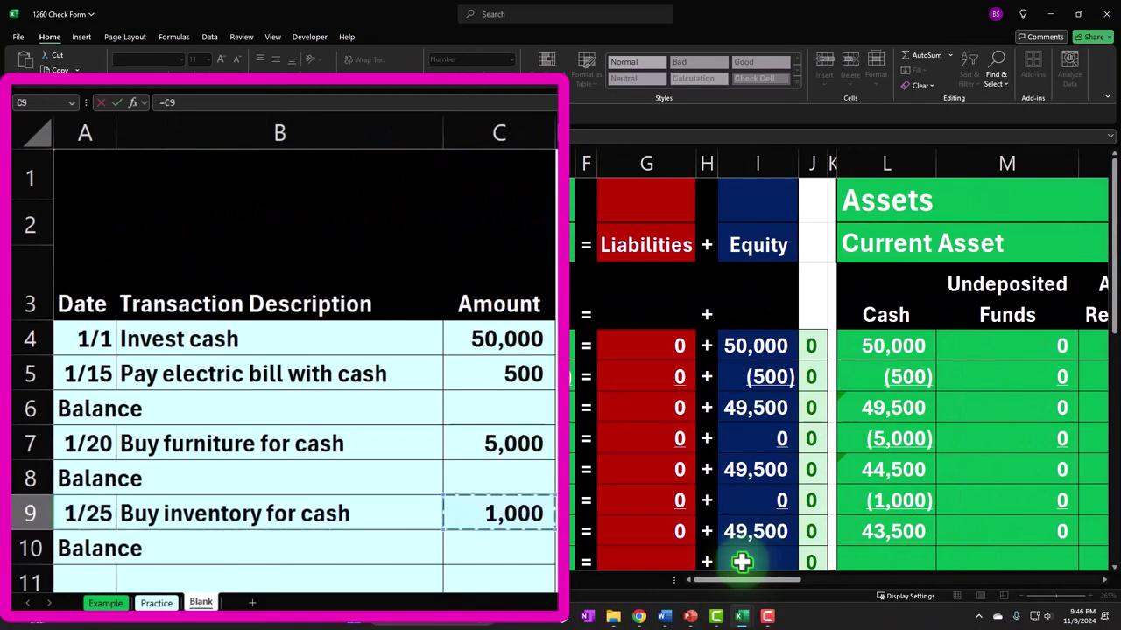
pyautogui.press('Return')
pyautogui.press('Right')
pyautogui.press('Right')
pyautogui.press('Right')
pyautogui.press('Right')
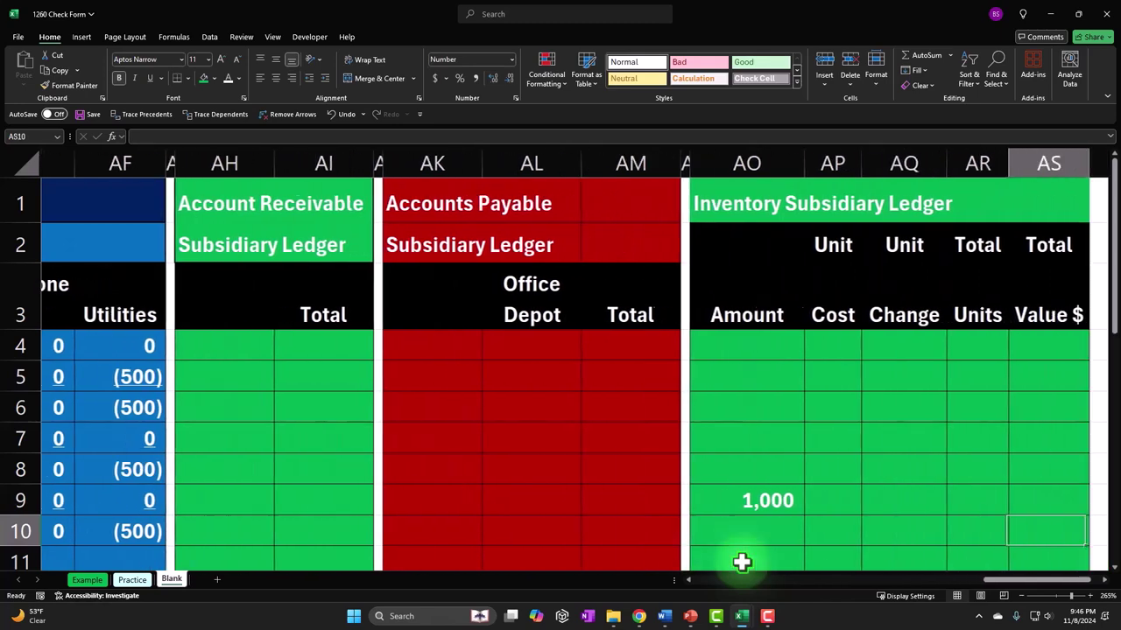
pyautogui.press('Left')
pyautogui.press('Left')
pyautogui.press('Left')
pyautogui.press('Up')
pyautogui.press('Up')
pyautogui.press('Down')
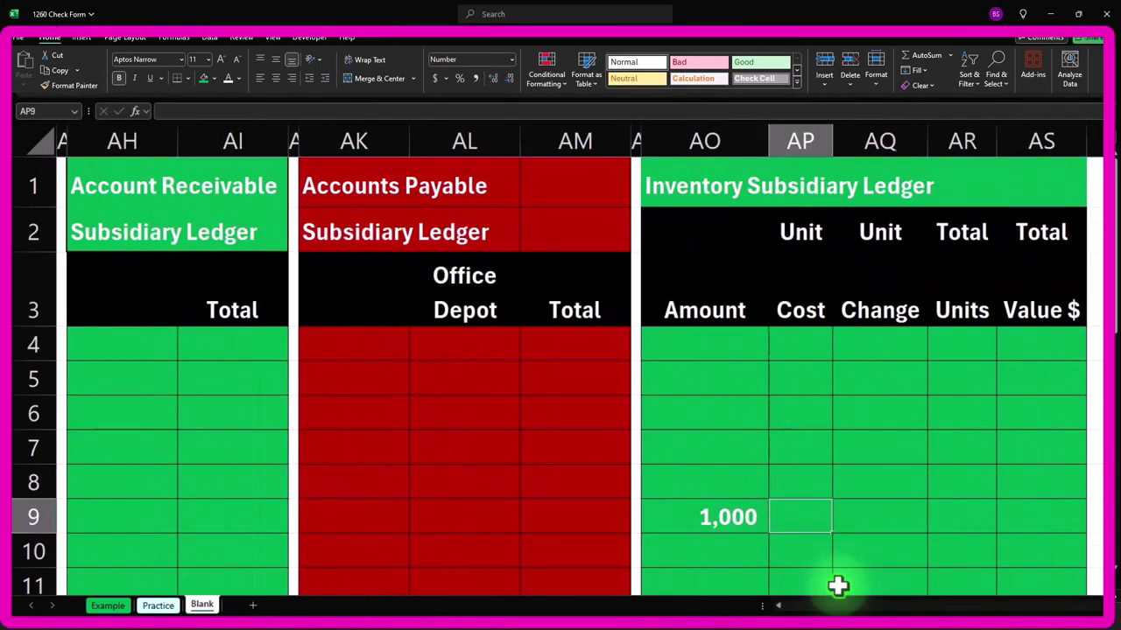
pyautogui.write('10')
pyautogui.press('Return')
# Compute Unit Change in AQ9 as =AO9/AP9, giving 100
pyautogui.press('Right')
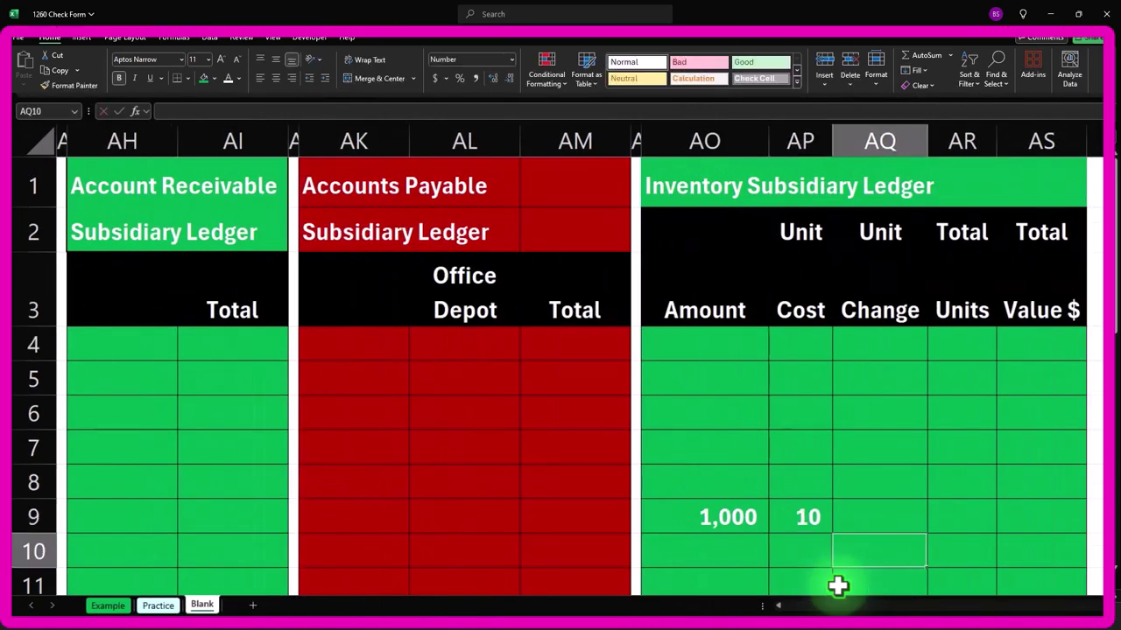
pyautogui.press('Up')
pyautogui.write('=')
pyautogui.press('Left')
pyautogui.press('Left')
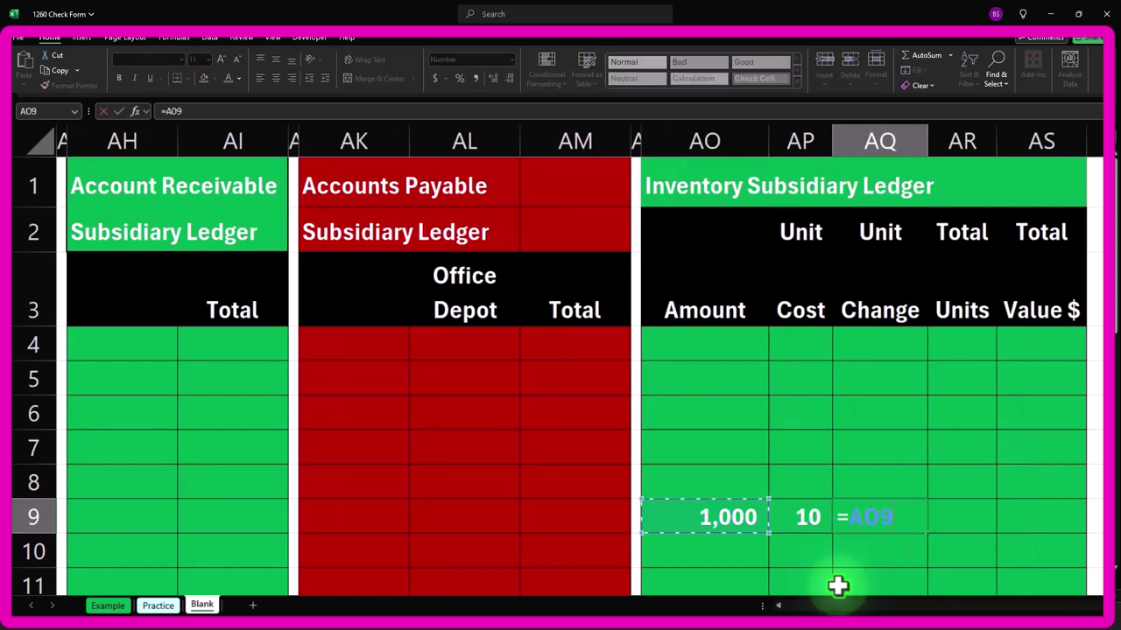
pyautogui.write('/')
pyautogui.press('Left')
pyautogui.press('Return')
pyautogui.press('Up')
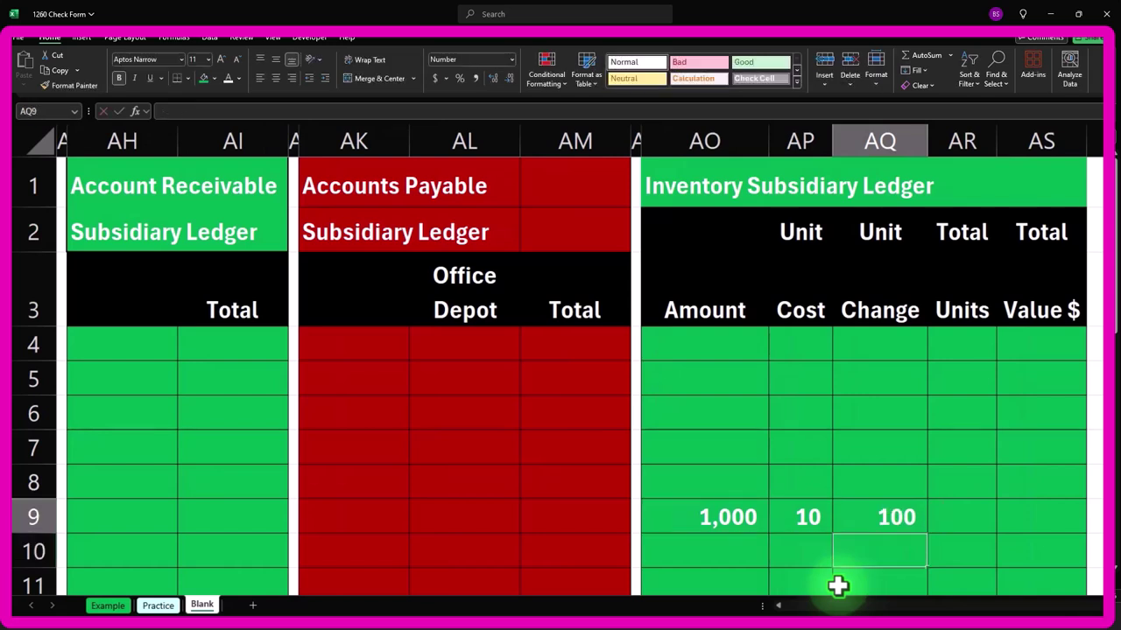
pyautogui.press('Right')
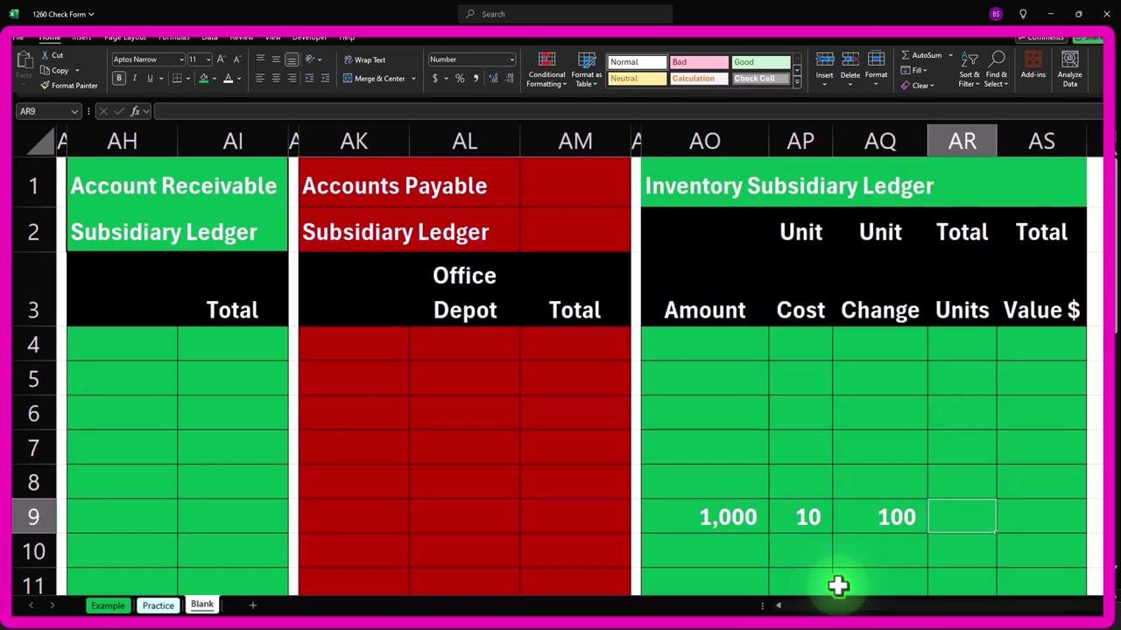
# Enter the running Total Units formula =AR8+AQ9 in AR9, giving 100
pyautogui.write('=')
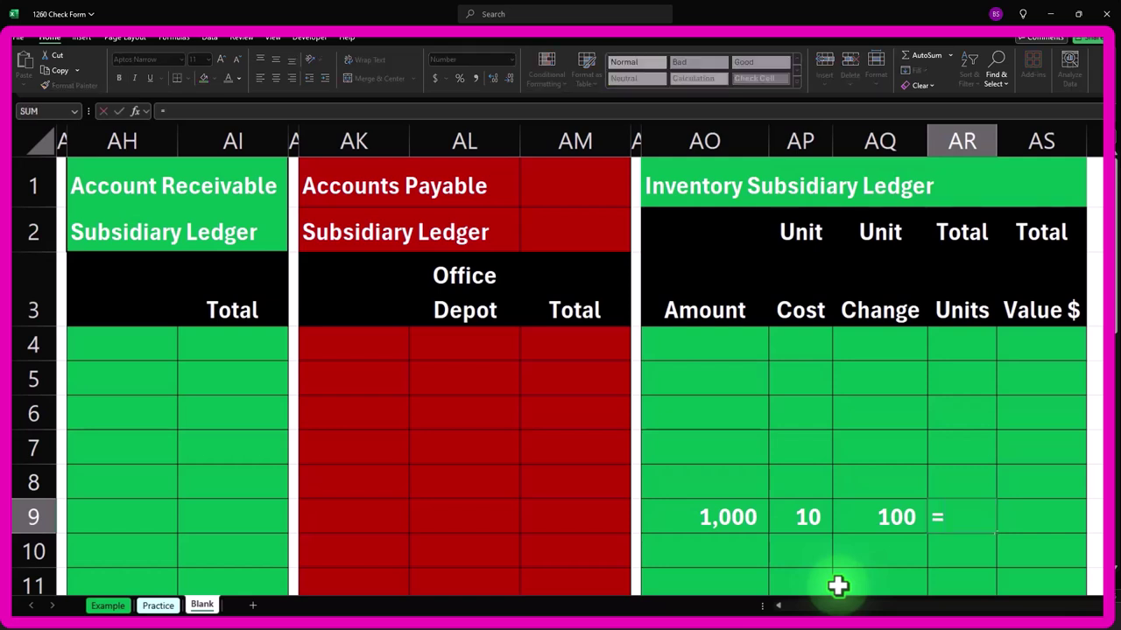
pyautogui.press('Up')
pyautogui.write('+')
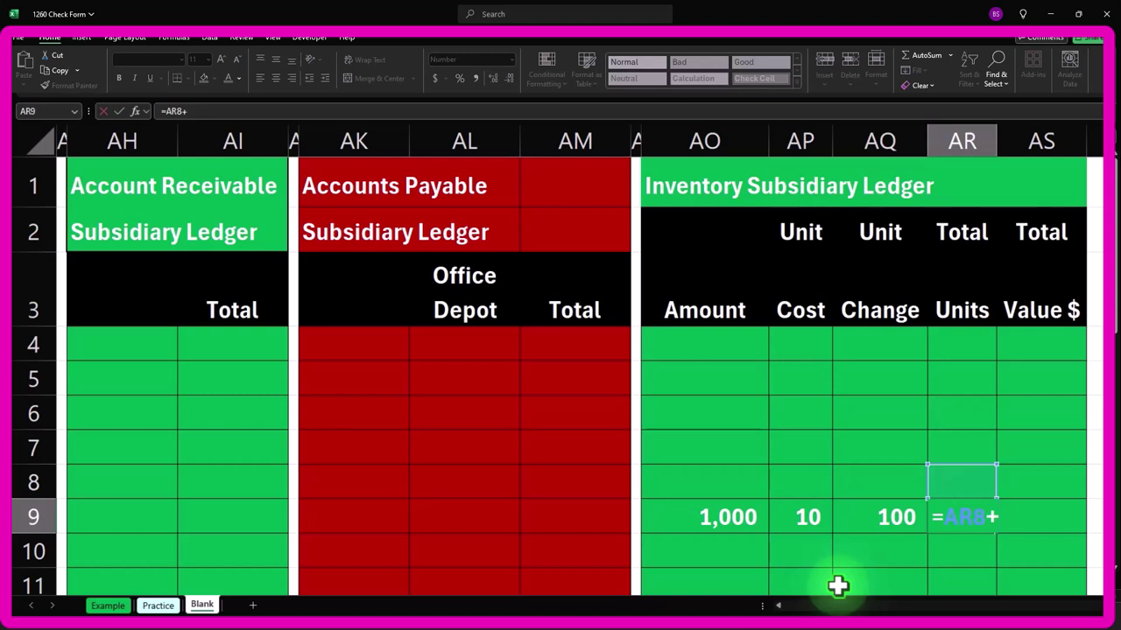
pyautogui.press('Left')
pyautogui.press('Return')
pyautogui.press('Right')
# Enter =AP9*AR9 in AS9 for a Total Value $ of 1,000
pyautogui.press('Up')
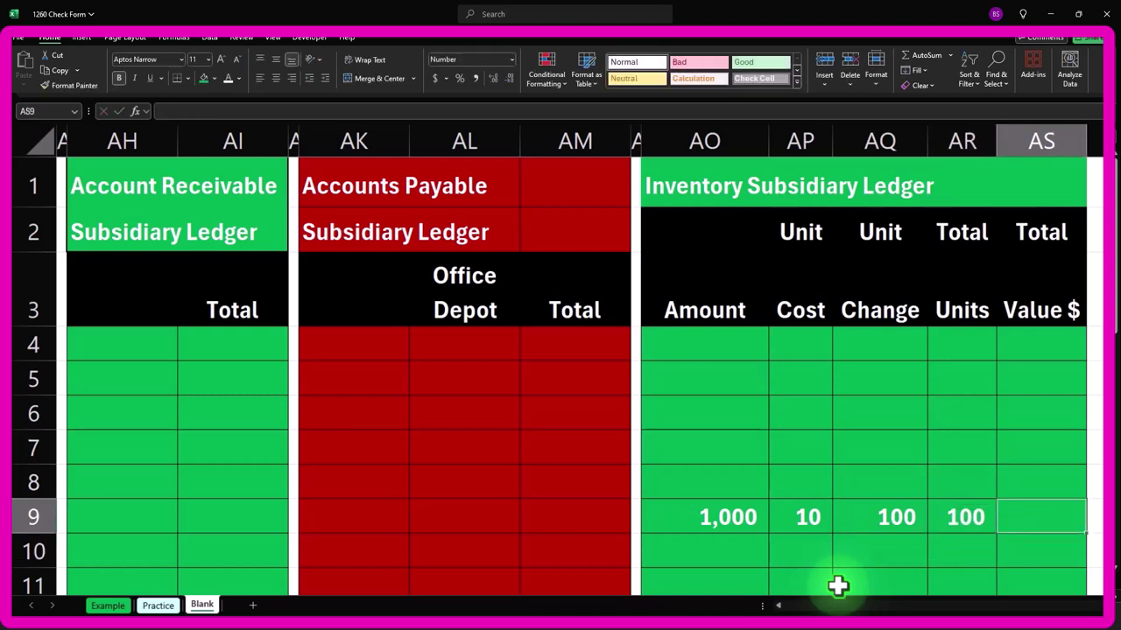
pyautogui.write('=')
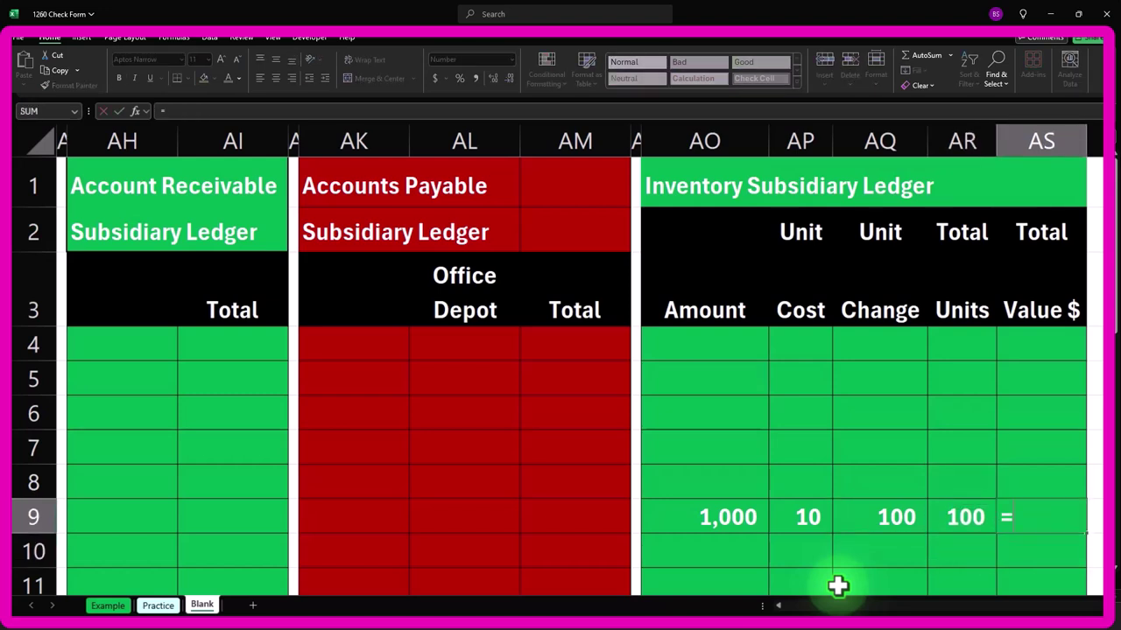
pyautogui.press('Left')
pyautogui.press('Left')
pyautogui.press('Left')
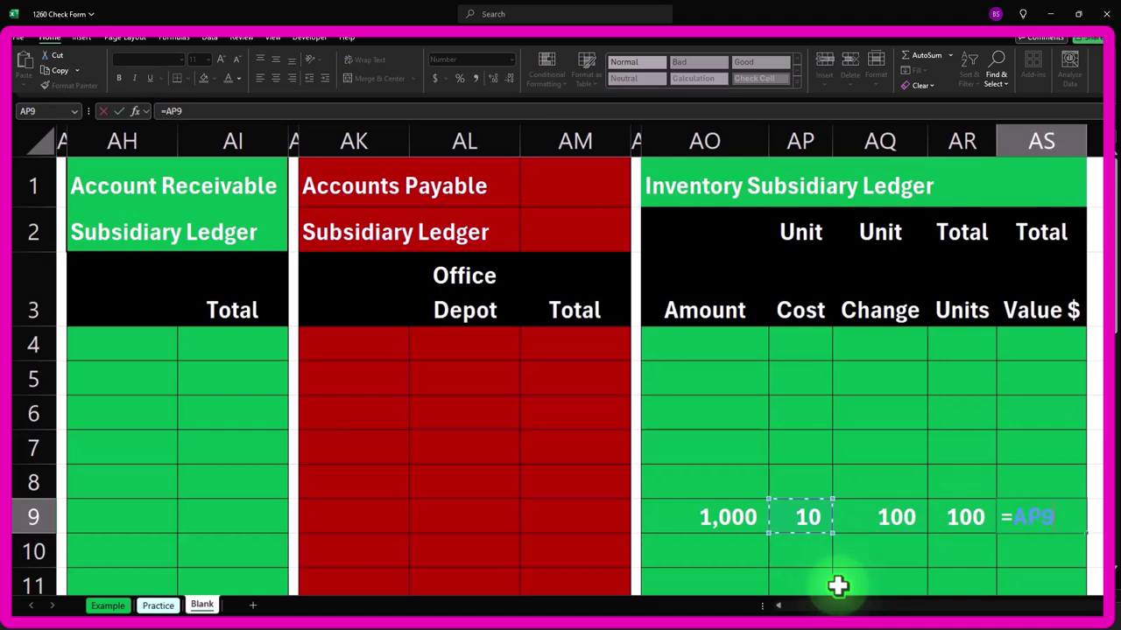
pyautogui.write('*')
pyautogui.press('Left')
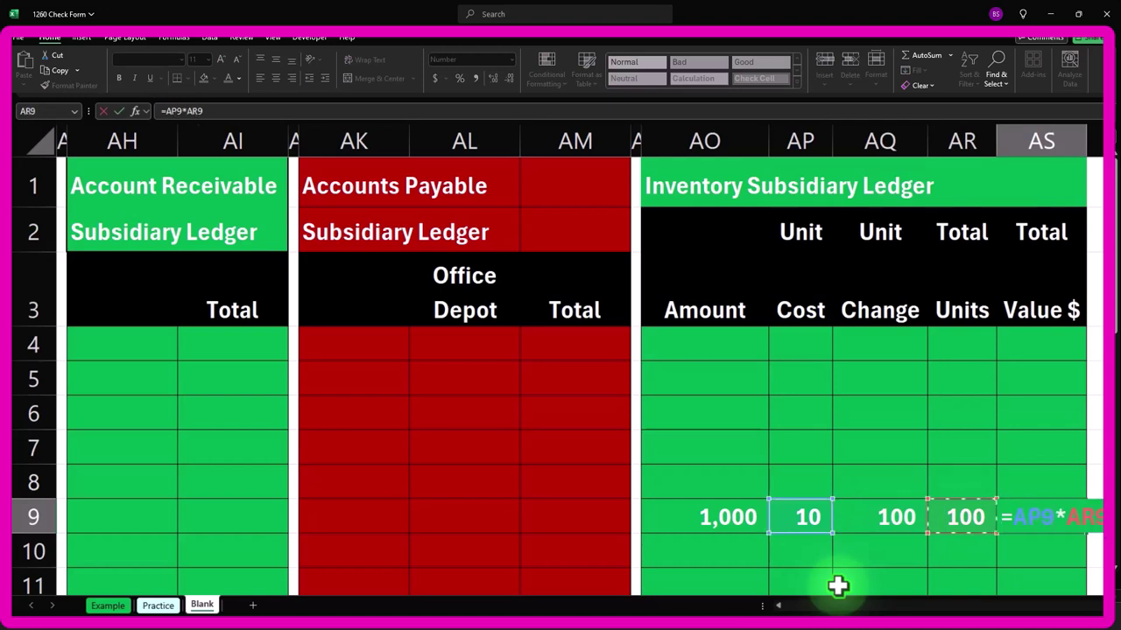
pyautogui.press('Return')
pyautogui.press('Up')
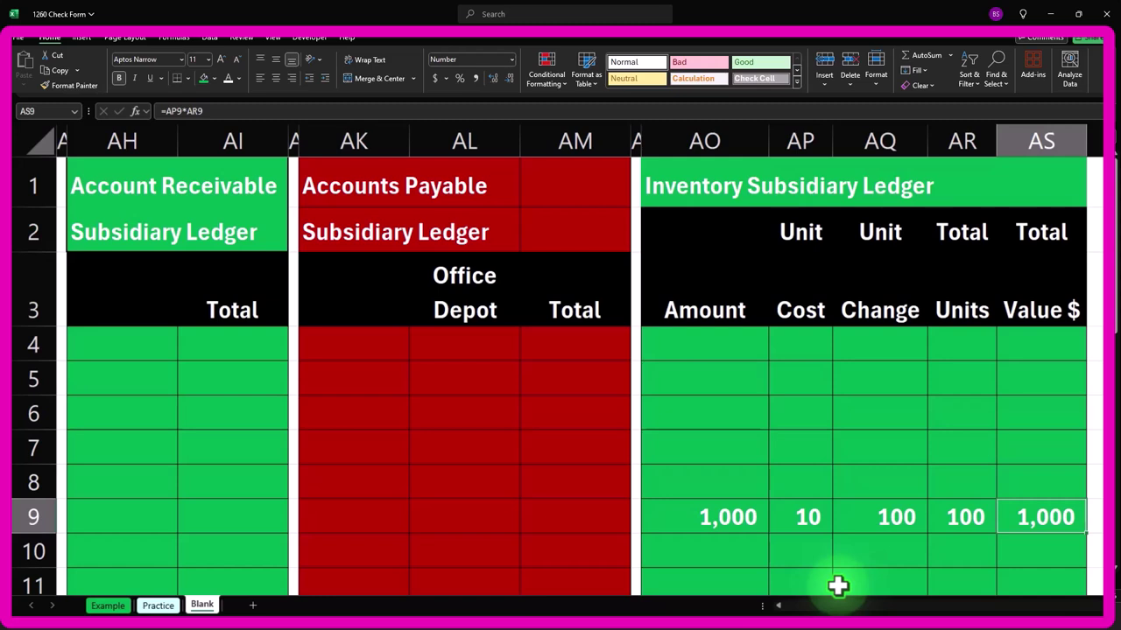
pyautogui.click(798, 521)
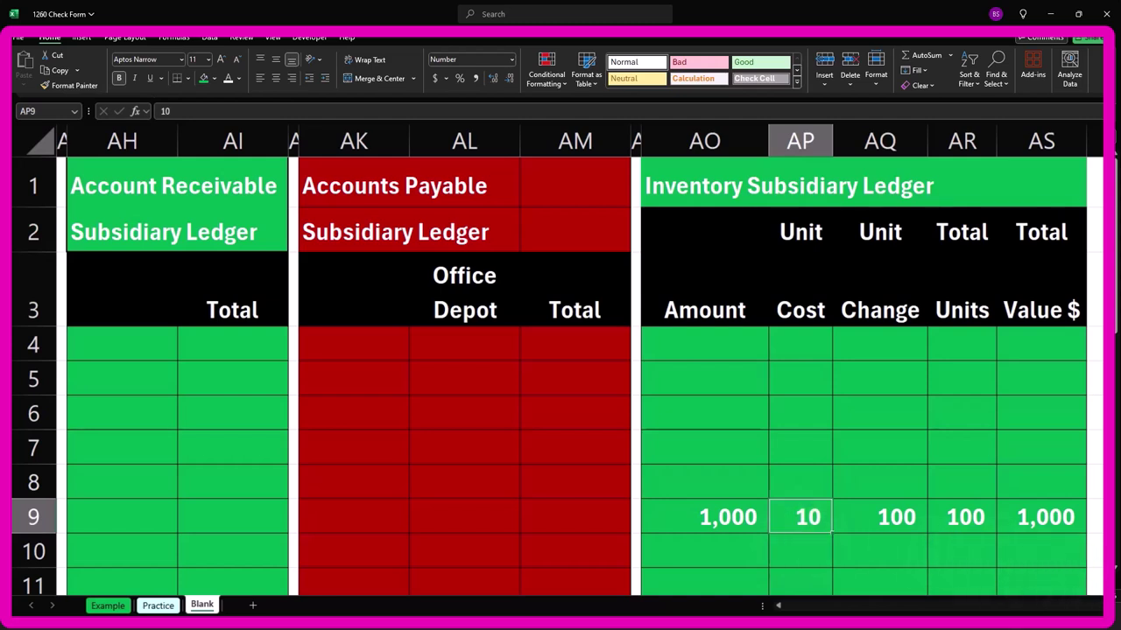
pyautogui.click(1062, 518)
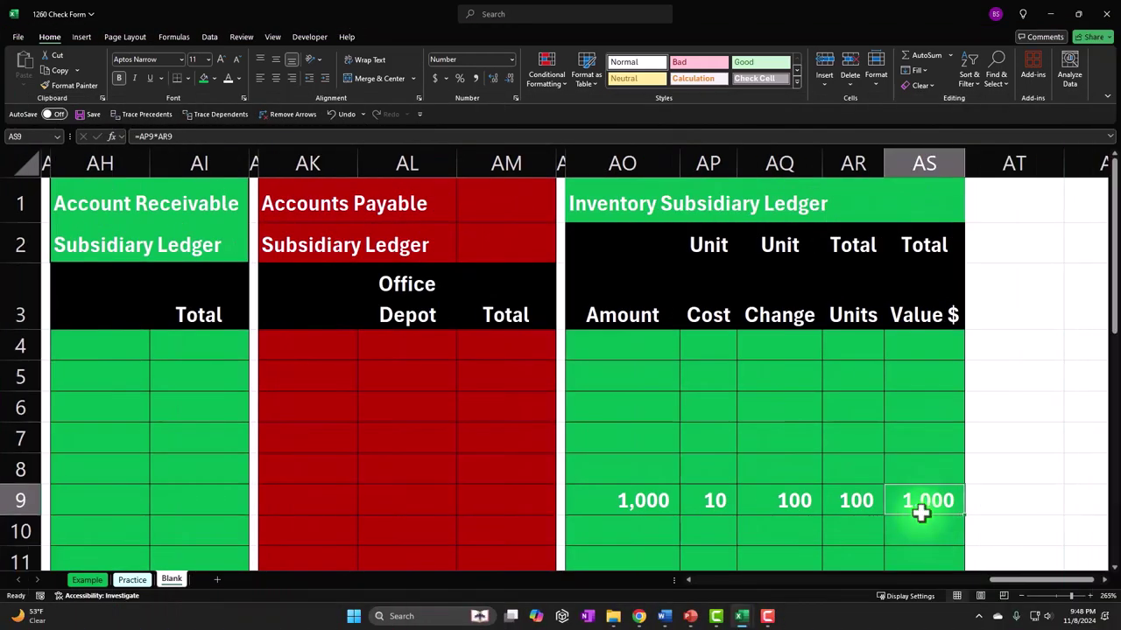
pyautogui.moveTo(1000, 580); pyautogui.dragTo(770, 617)
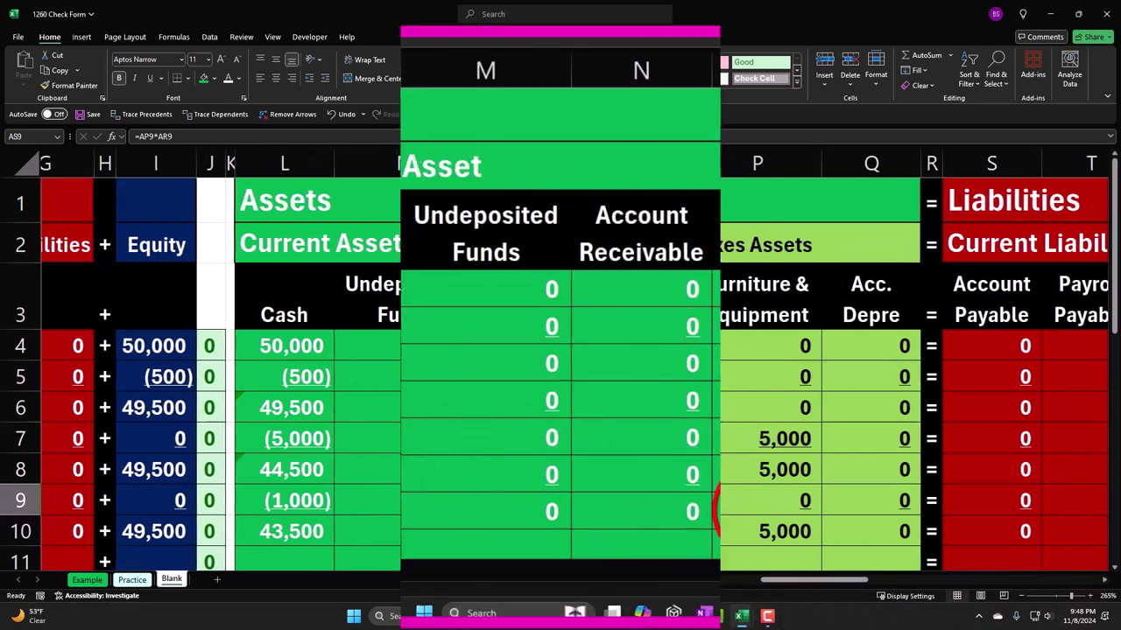
pyautogui.click(630, 531)
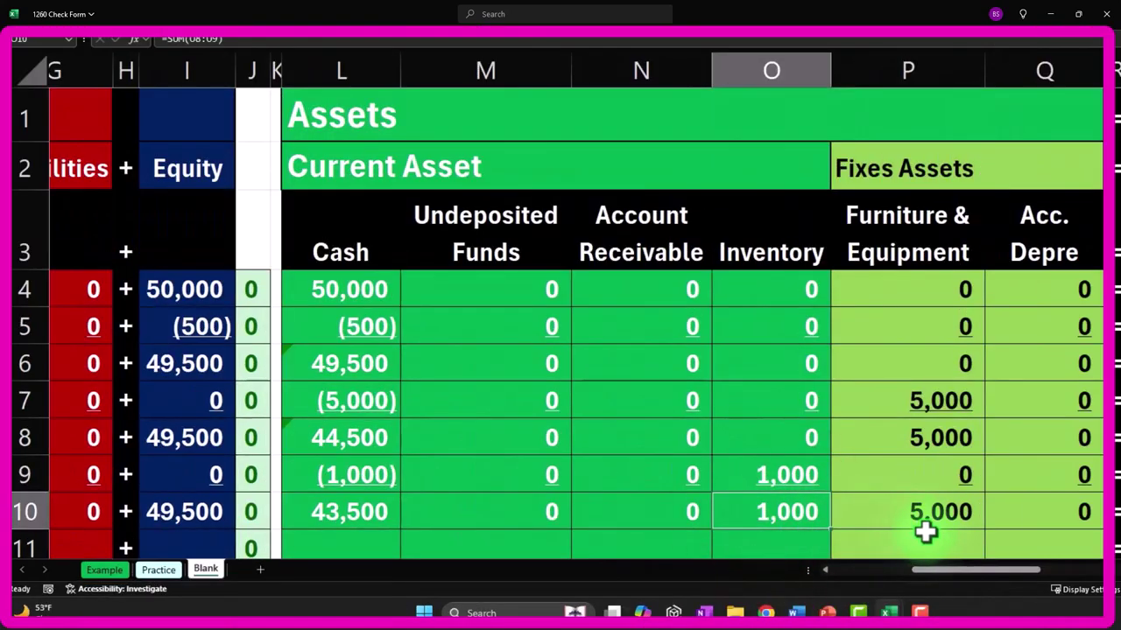
pyautogui.click(997, 571)
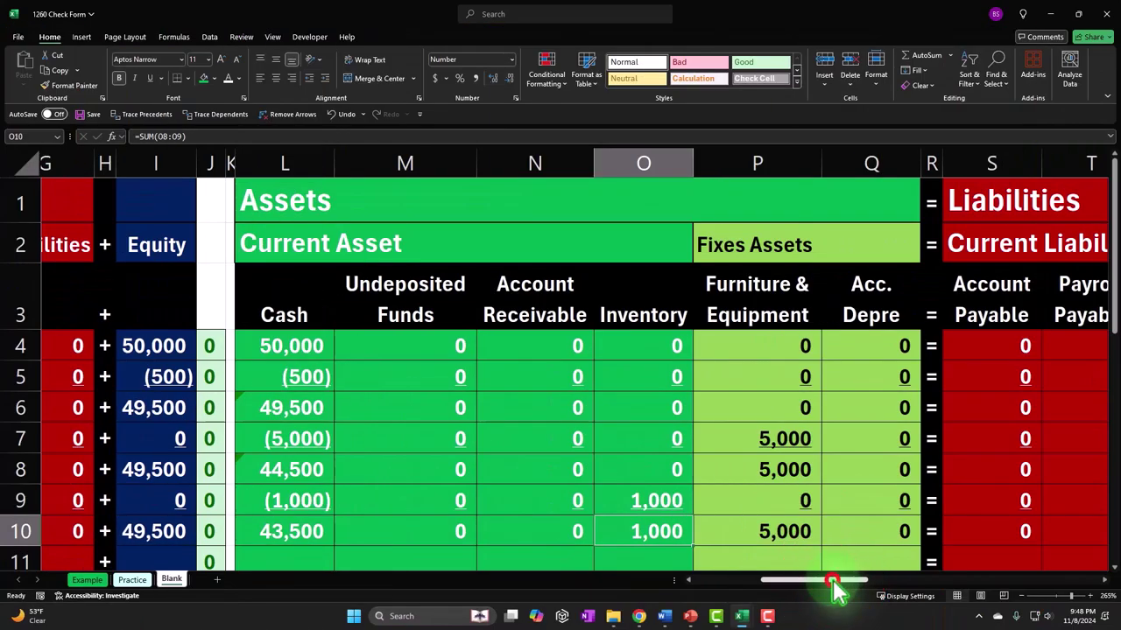
pyautogui.moveTo(836, 593); pyautogui.dragTo(320, 555)
pyautogui.click(320, 533)
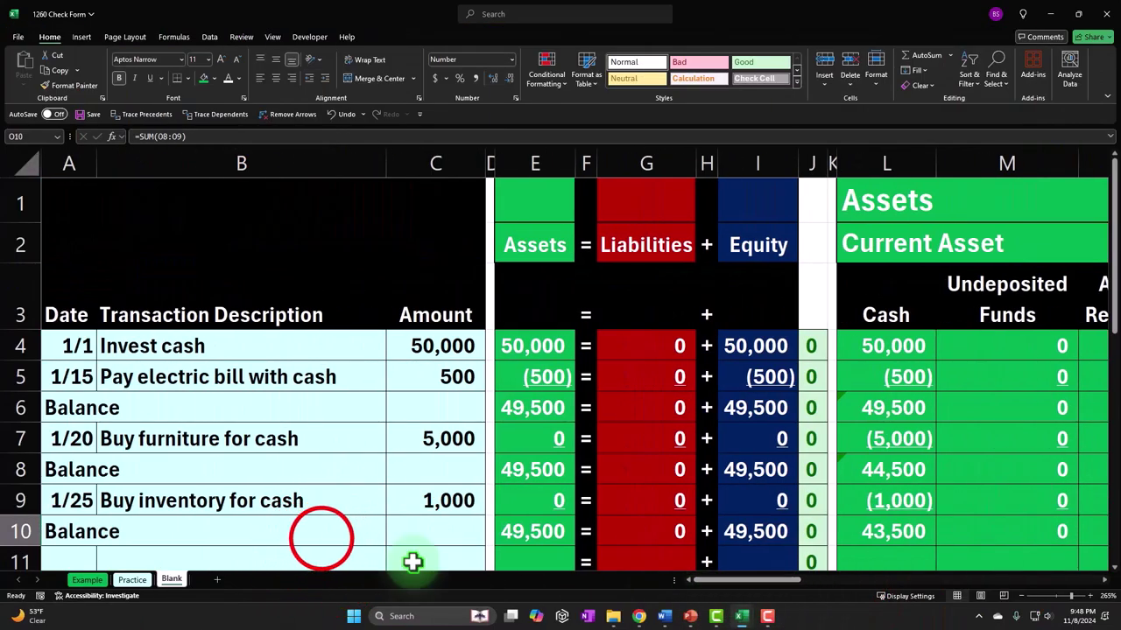